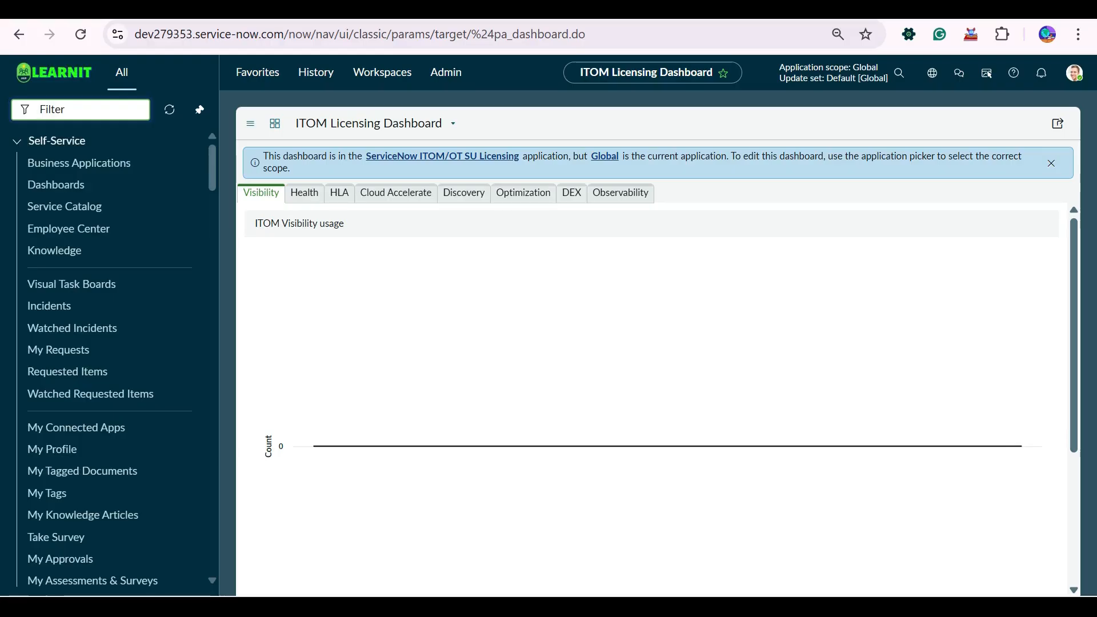
- Browse the navigator's administration and favourites menus
left_click(19, 35)
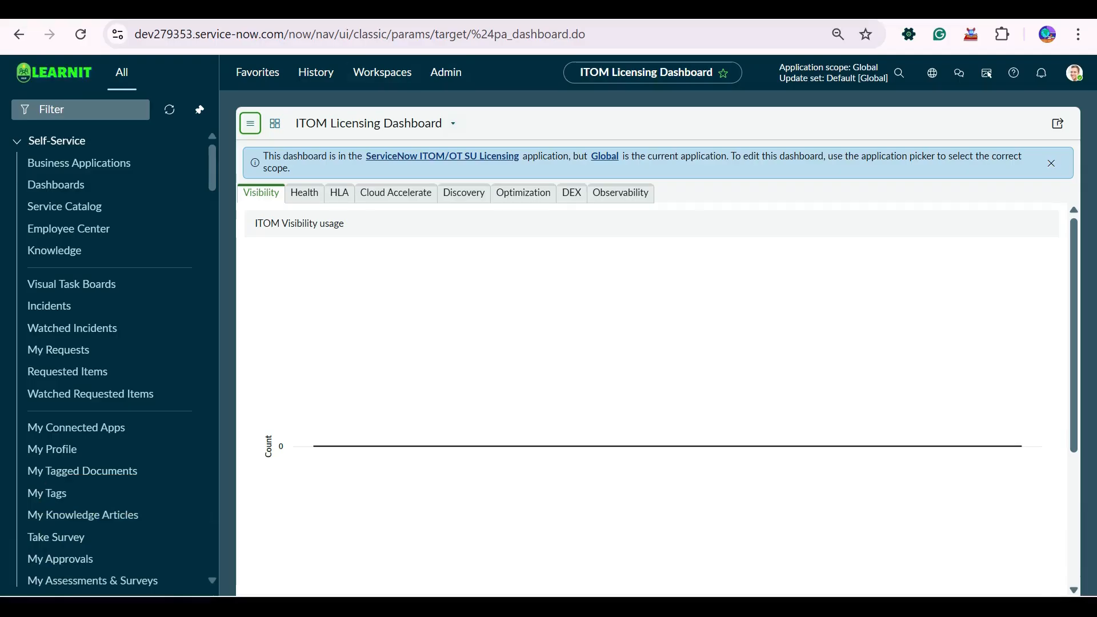
left_click(445, 72)
left_click(400, 139)
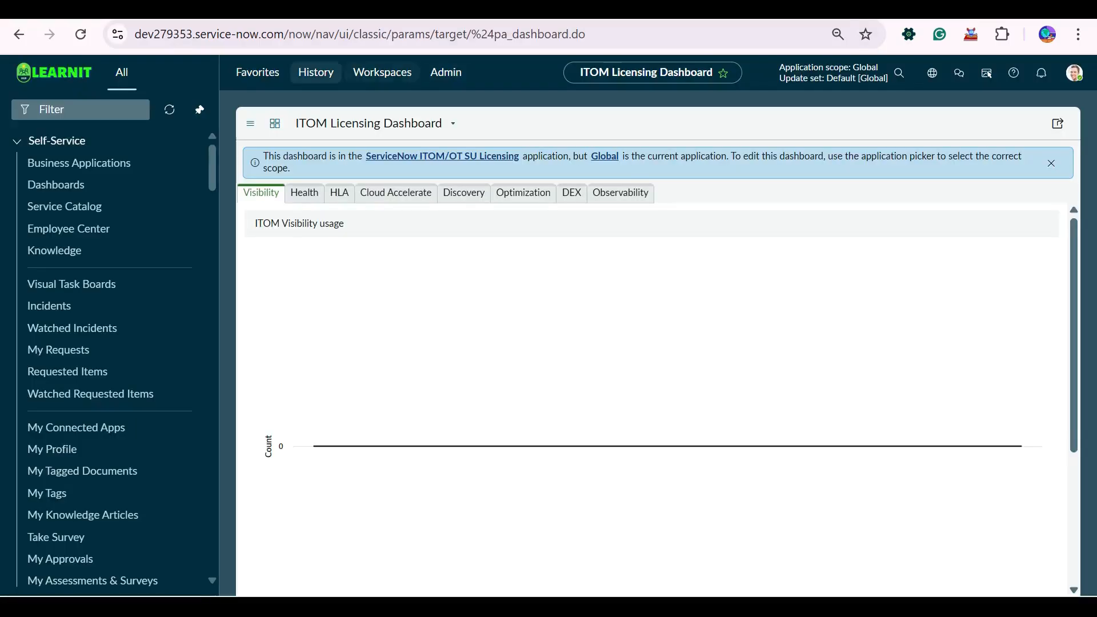
left_click(257, 72)
left_click(315, 72)
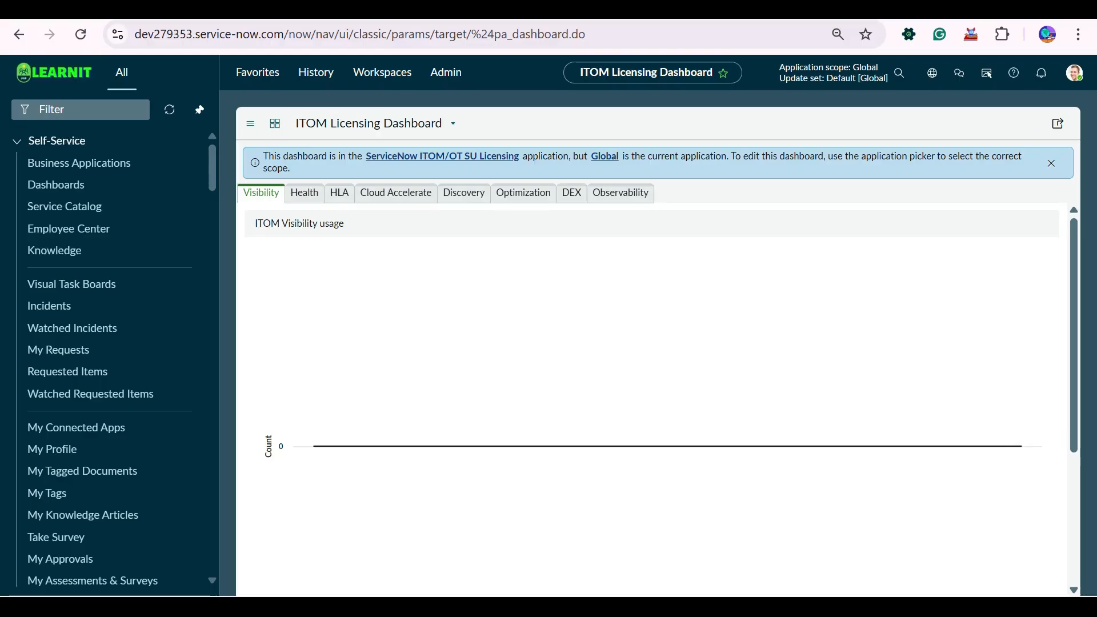
- Filter the navigator by 'notifications' and choose System Notification > Email > Notifications
left_click(81, 110)
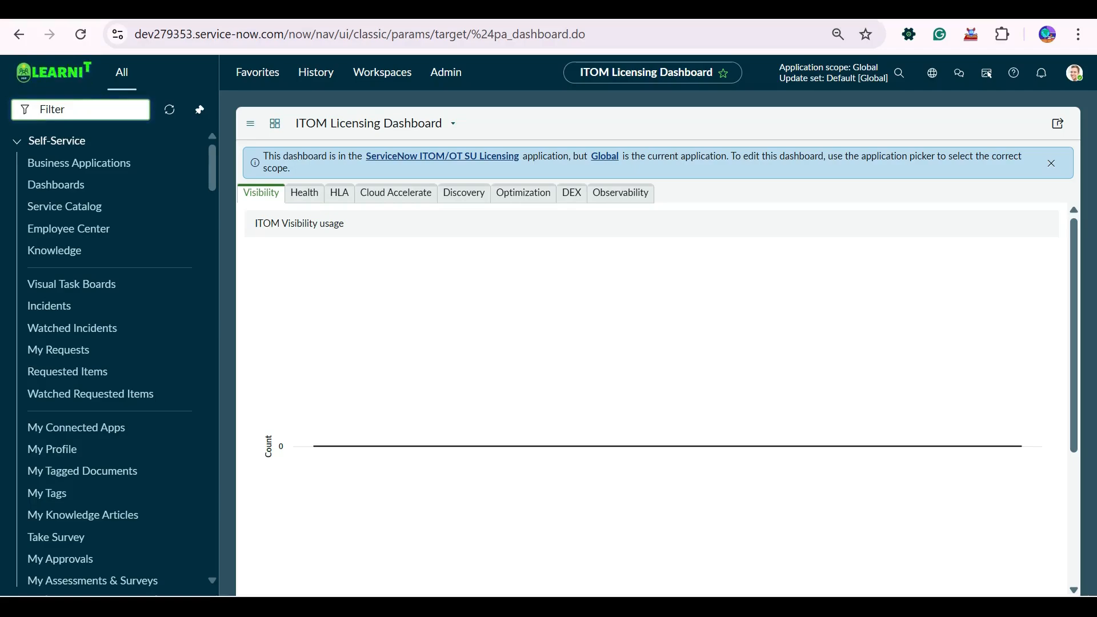
type("notif")
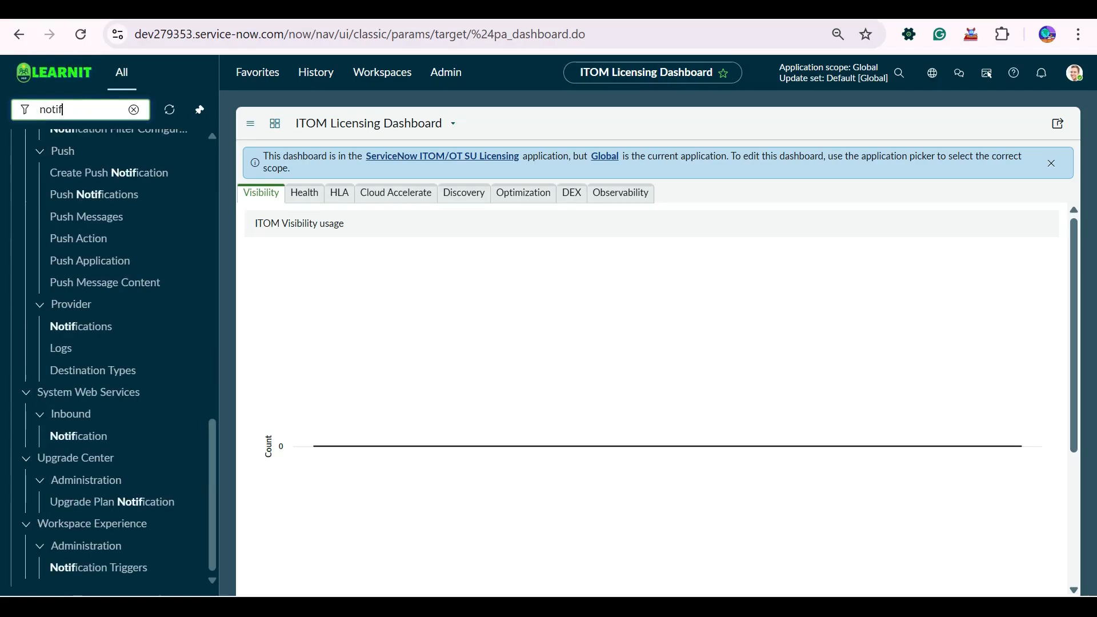
type("i")
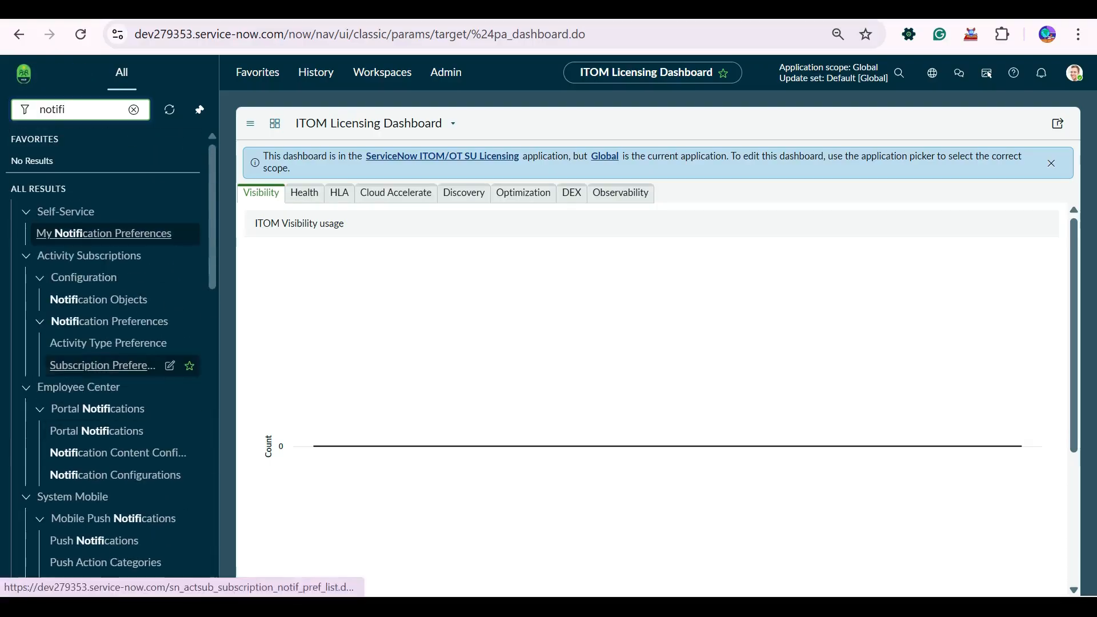
type("cations")
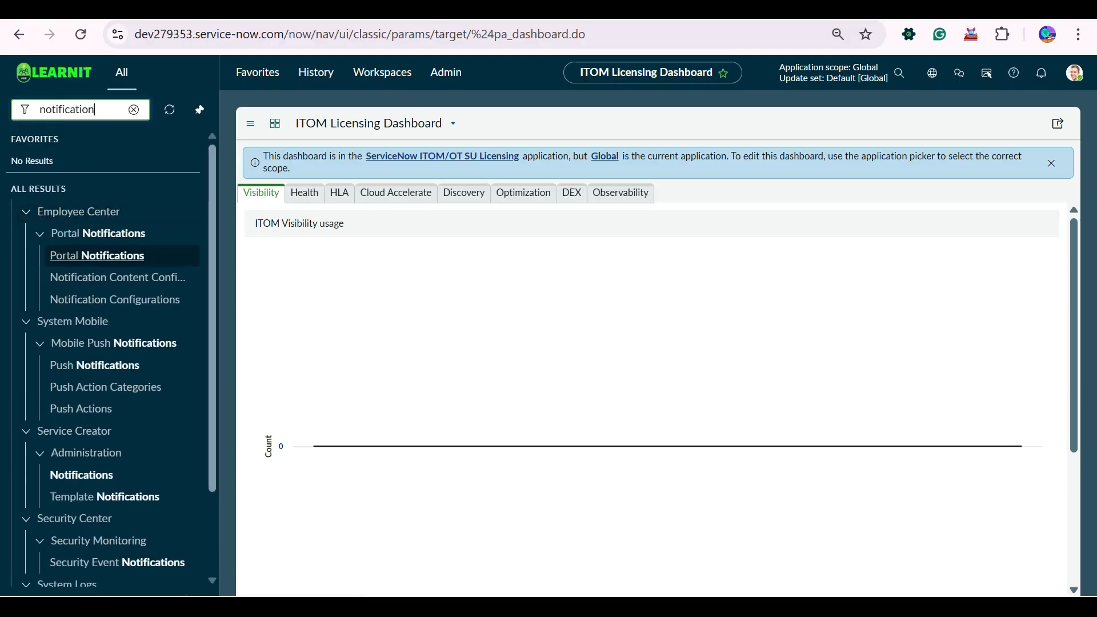
scroll(114, 400, "down", 9)
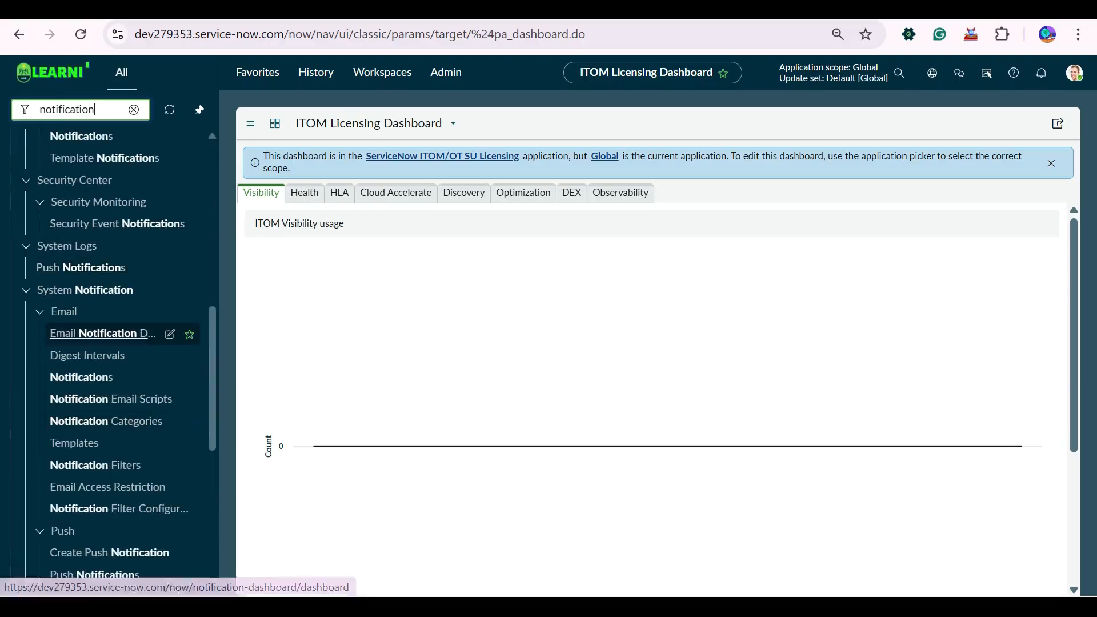
scroll(114, 342, "down", 6)
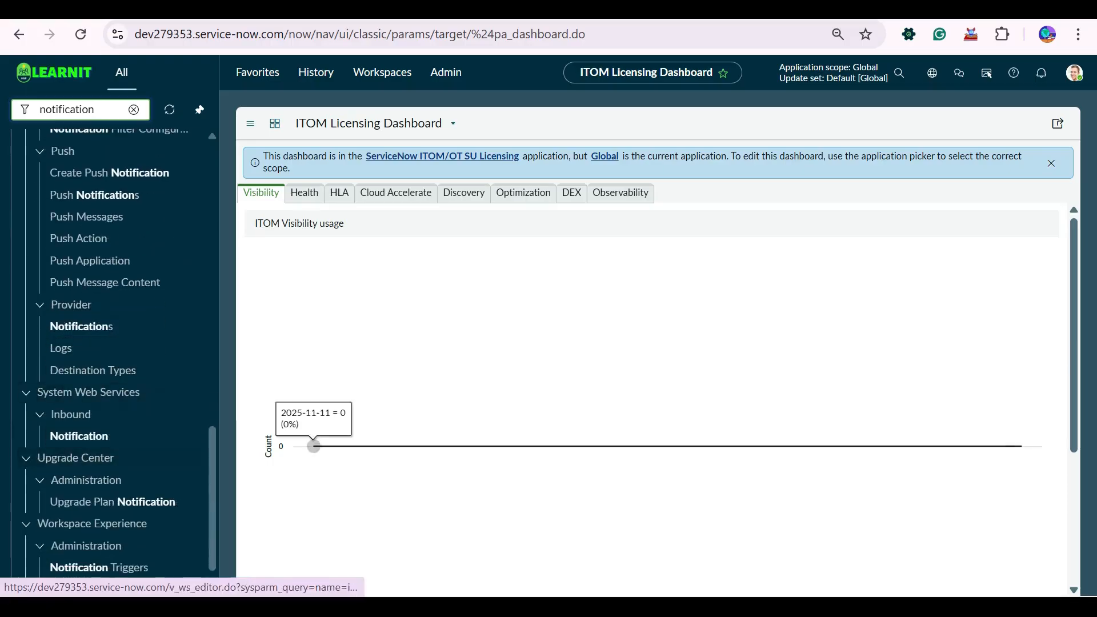
scroll(115, 342, "up", 4)
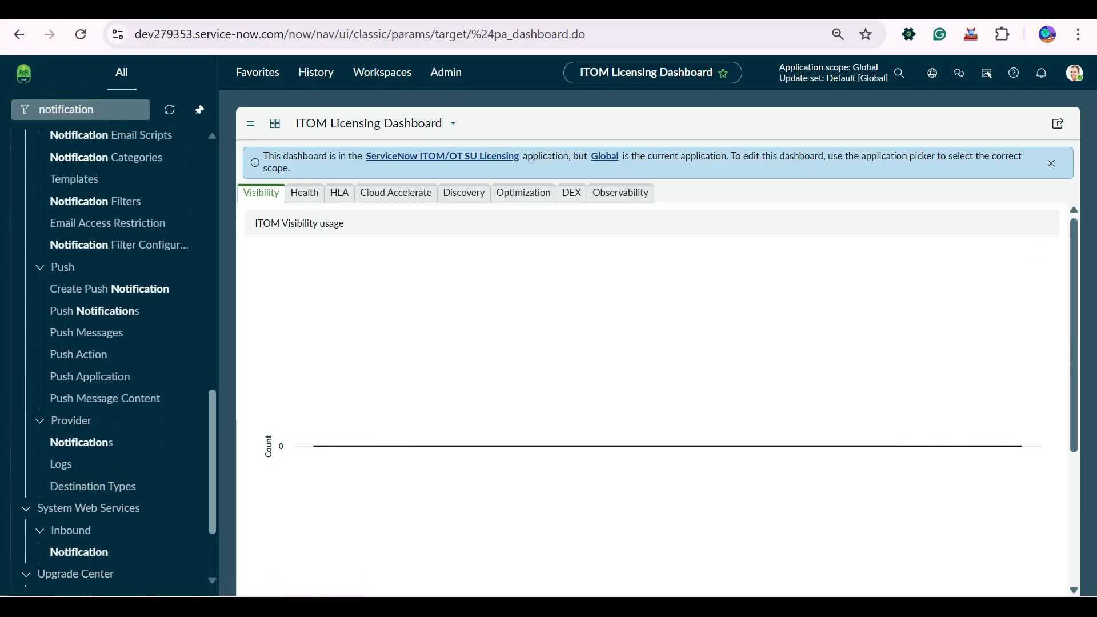
scroll(114, 355, "up", 5)
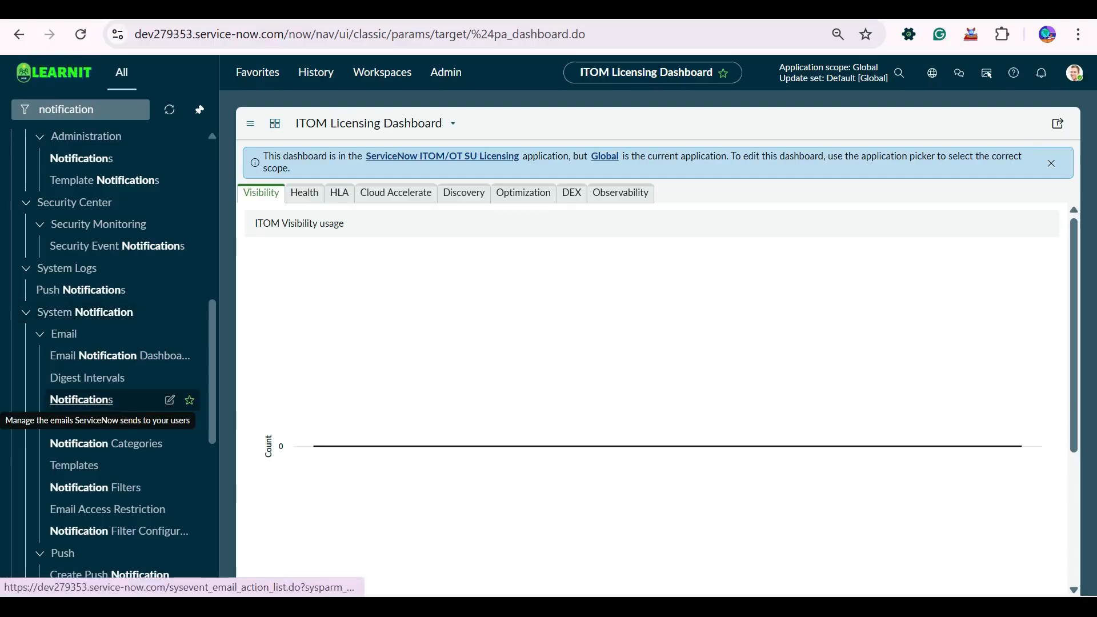
left_click(82, 400)
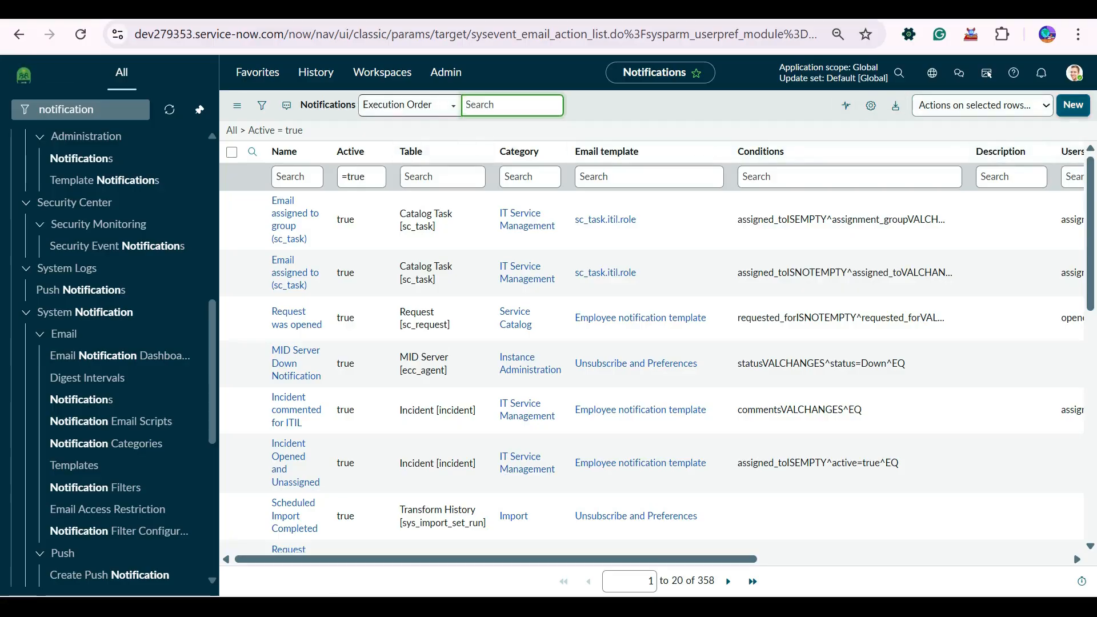
- Create a new record from the email Notifications list
left_click(1073, 105)
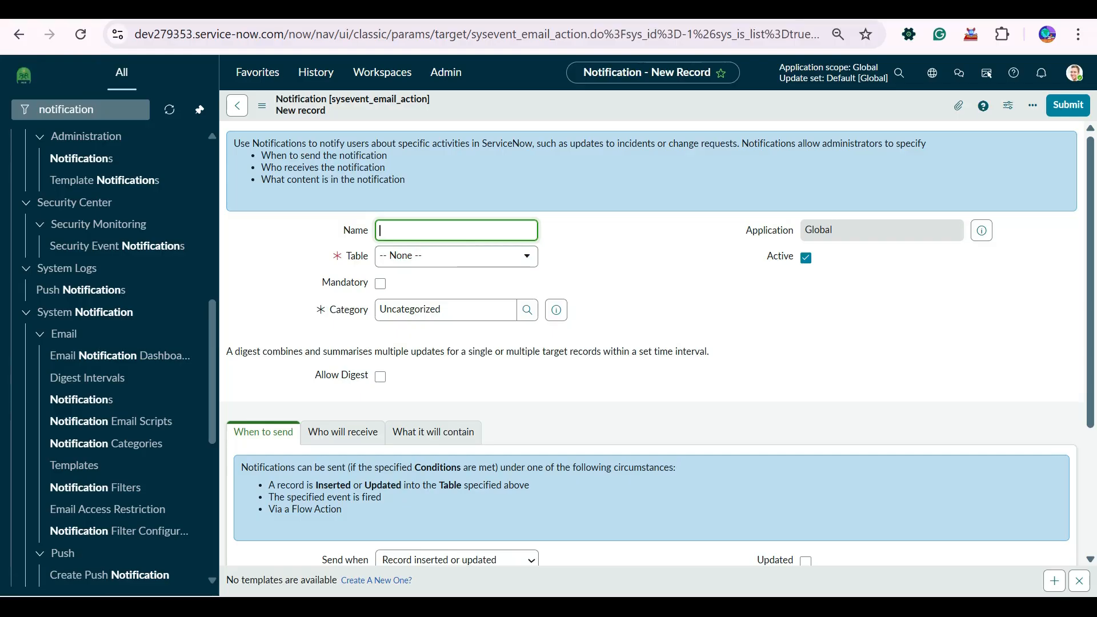
- Name the notification 'Notify Users for Incident Creation' and set its Table to Incident [incident]
type("Tr")
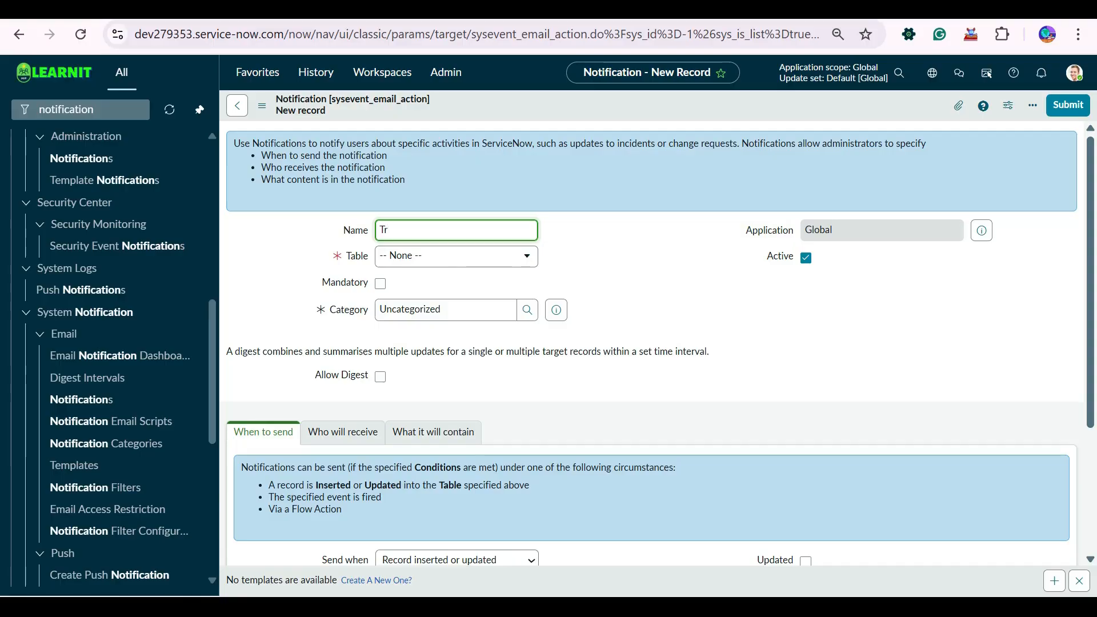
type("tify Users for Creation")
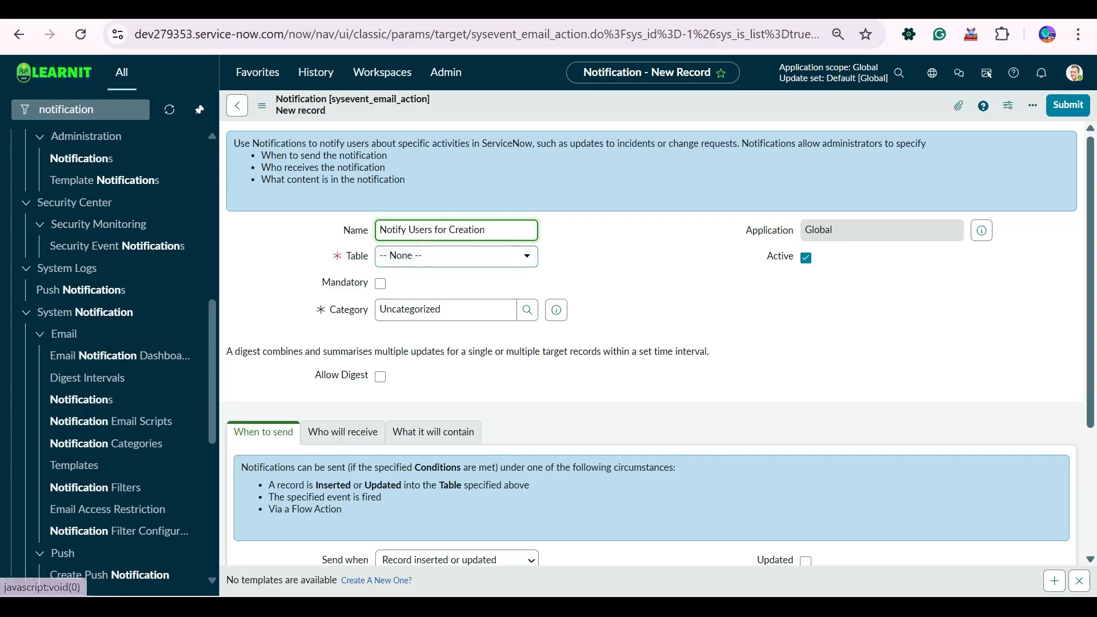
type("Inc")
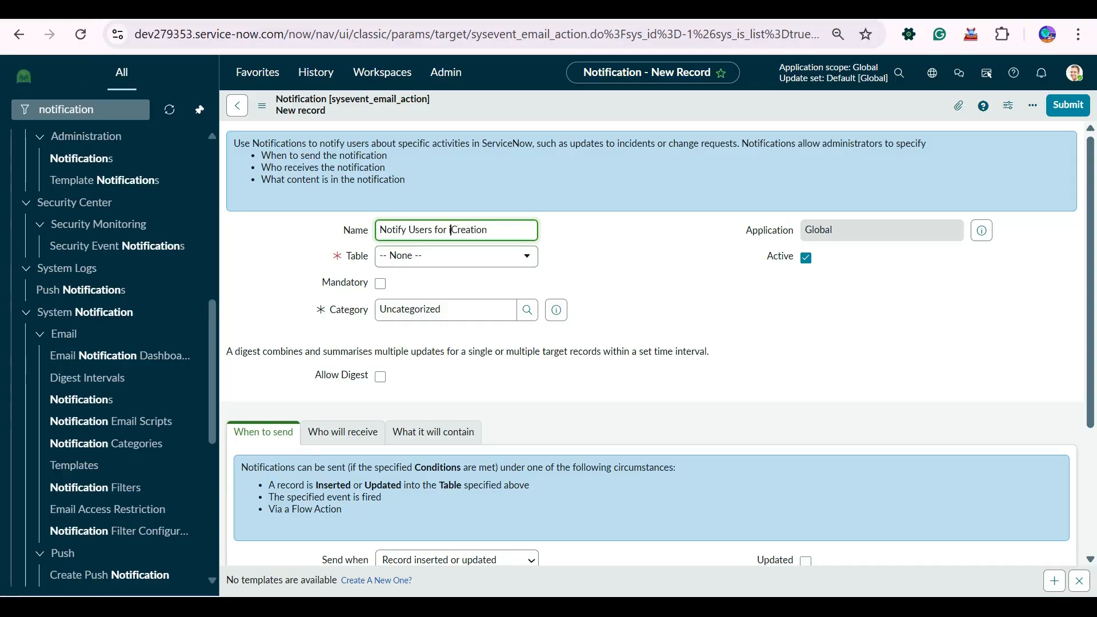
type("ident")
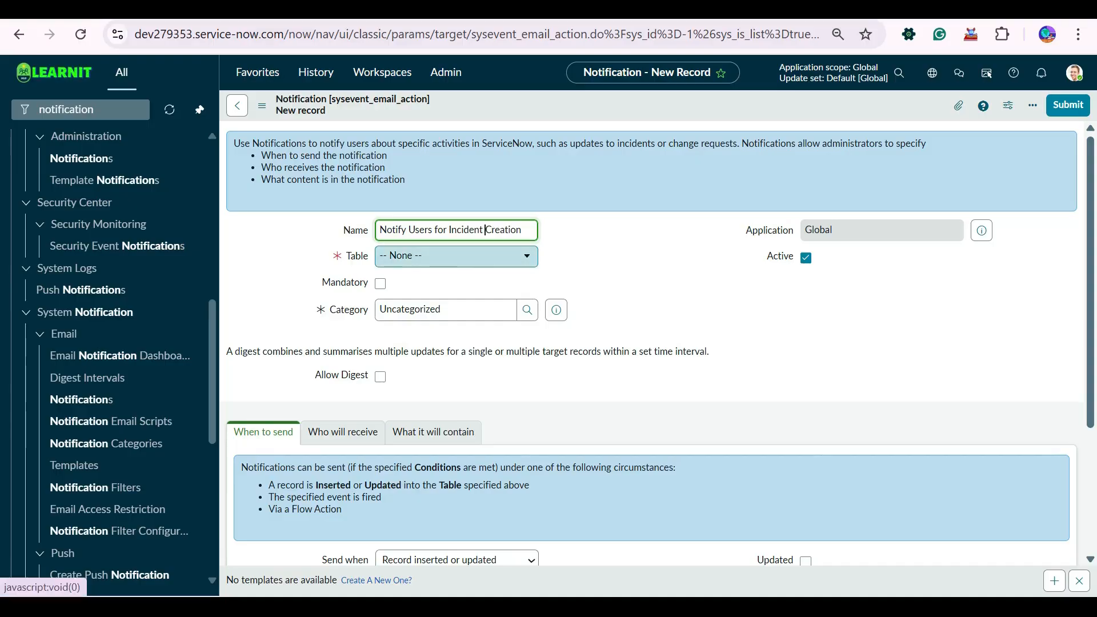
left_click(456, 256)
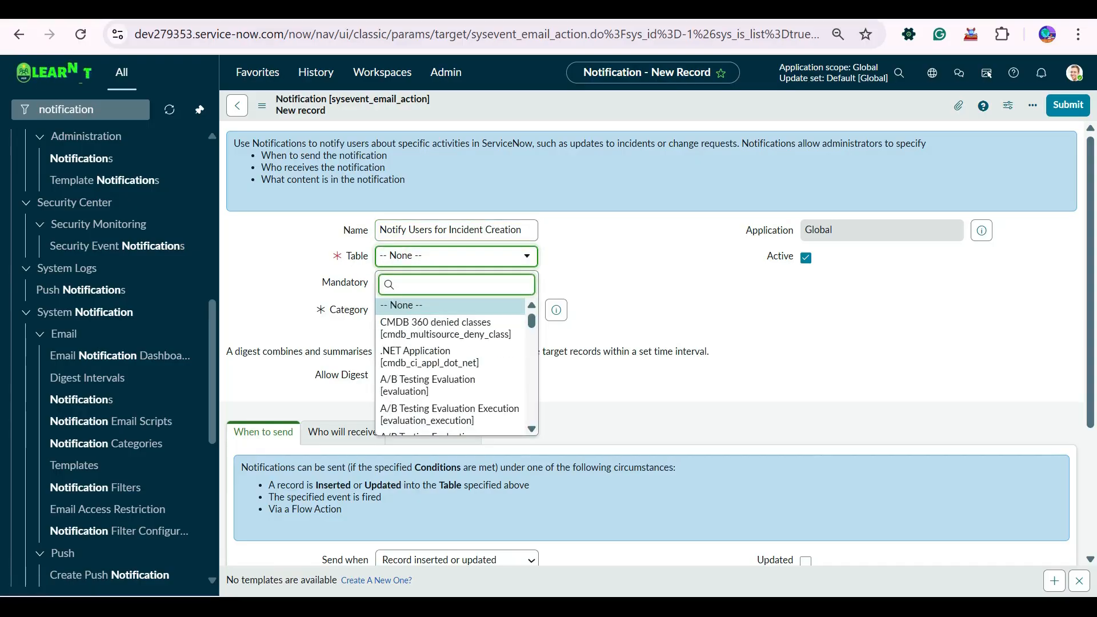
type("incident")
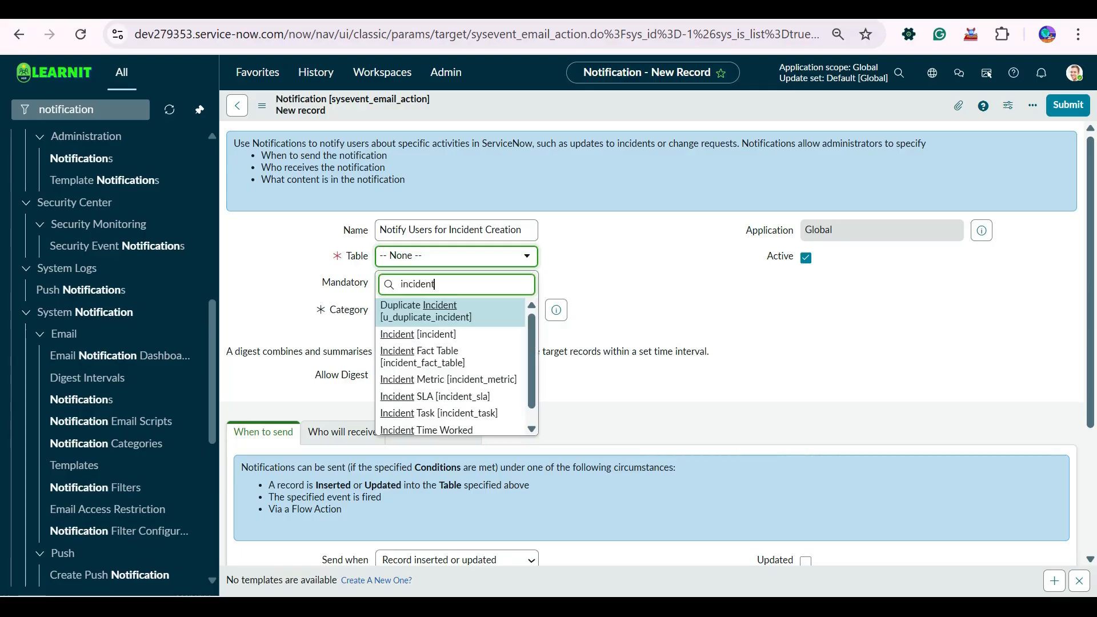
key("Down")
key("Return")
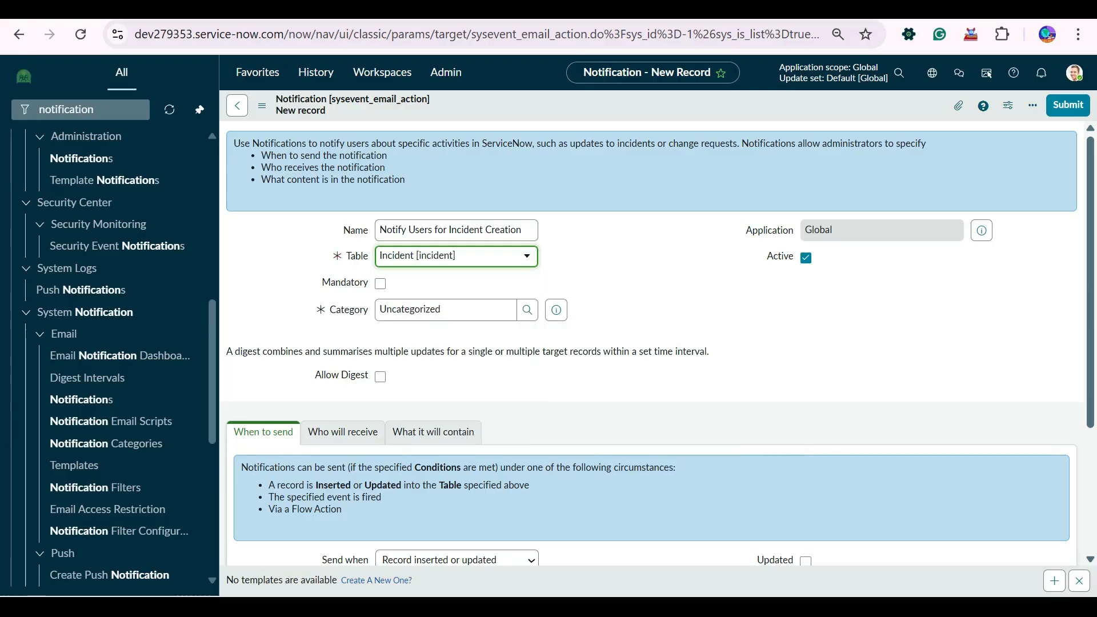
scroll(651, 389, "down", 3)
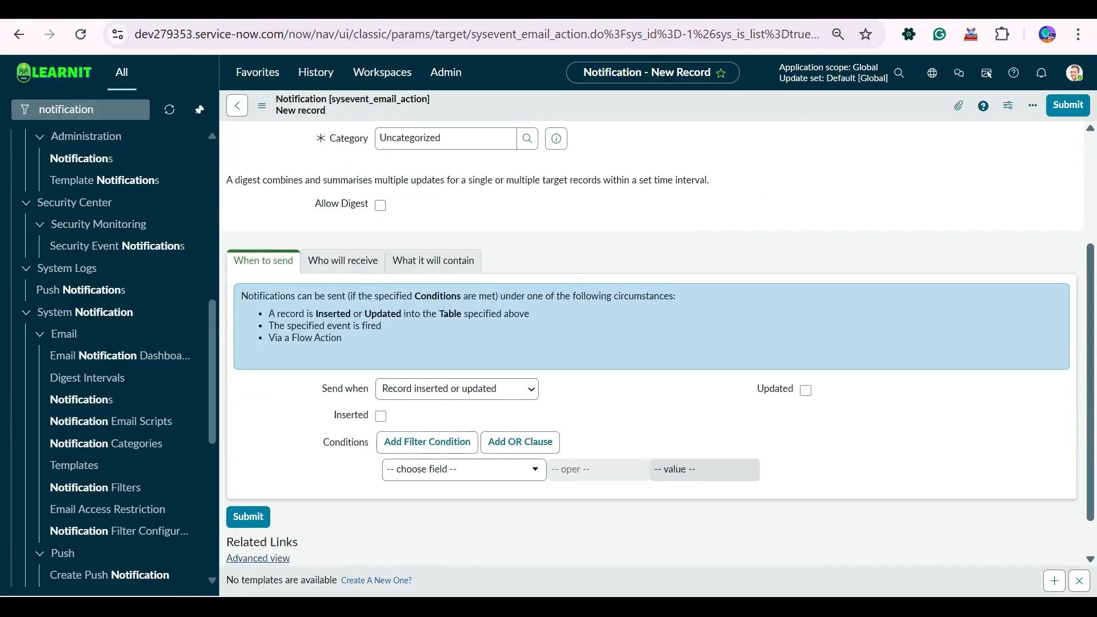
scroll(652, 388, "up", 3)
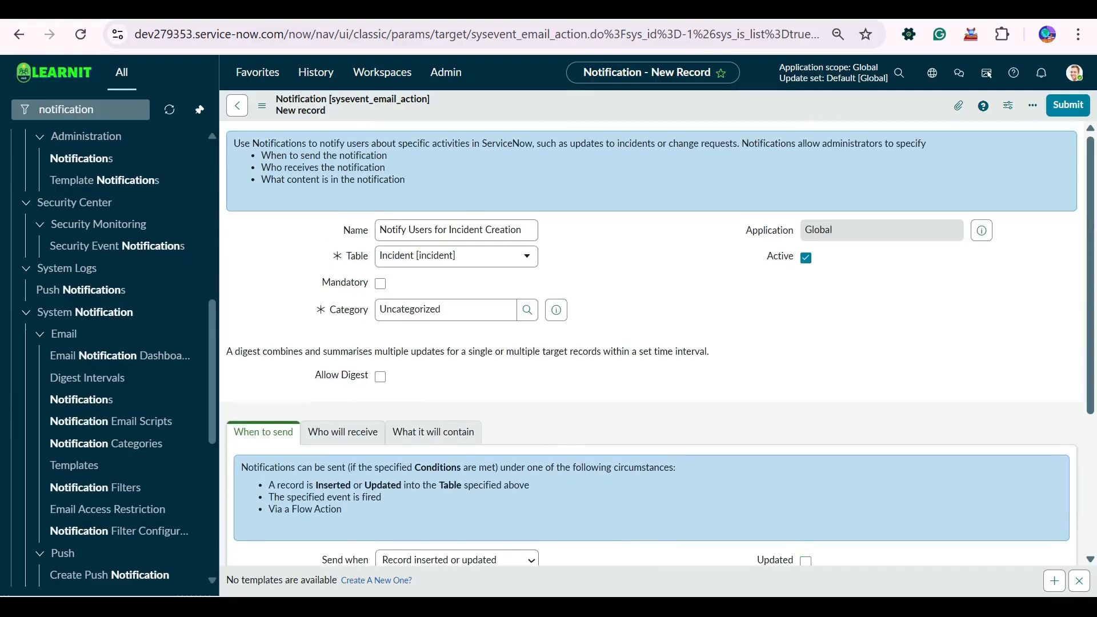
left_click_drag(457, 310, 154, 313)
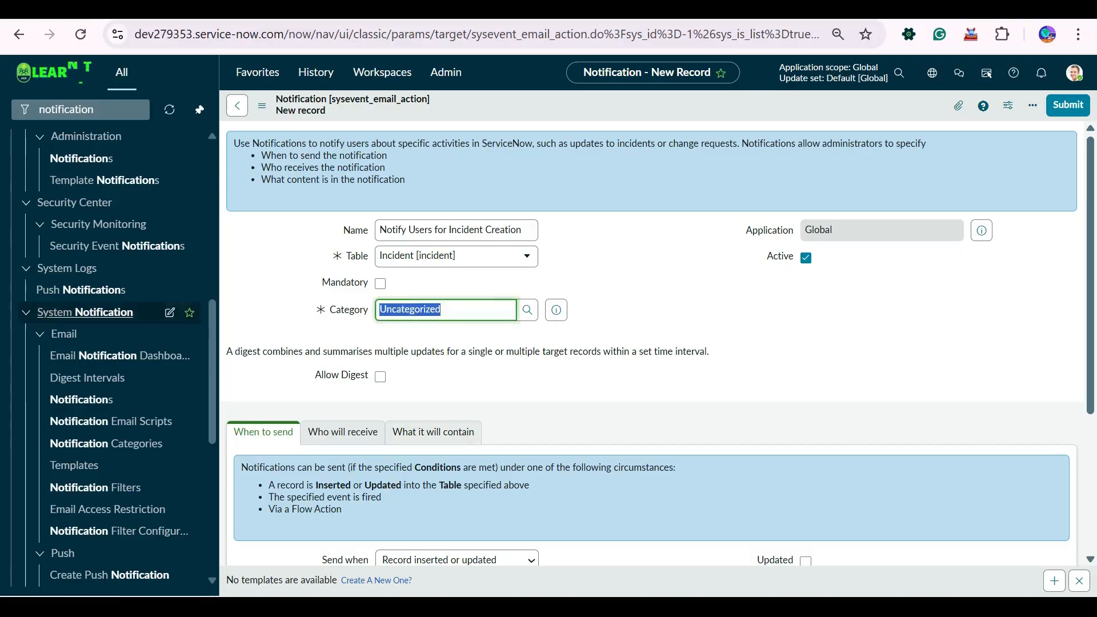
- Pick IT Service Management from the second page of the Category lookup
left_click(528, 310)
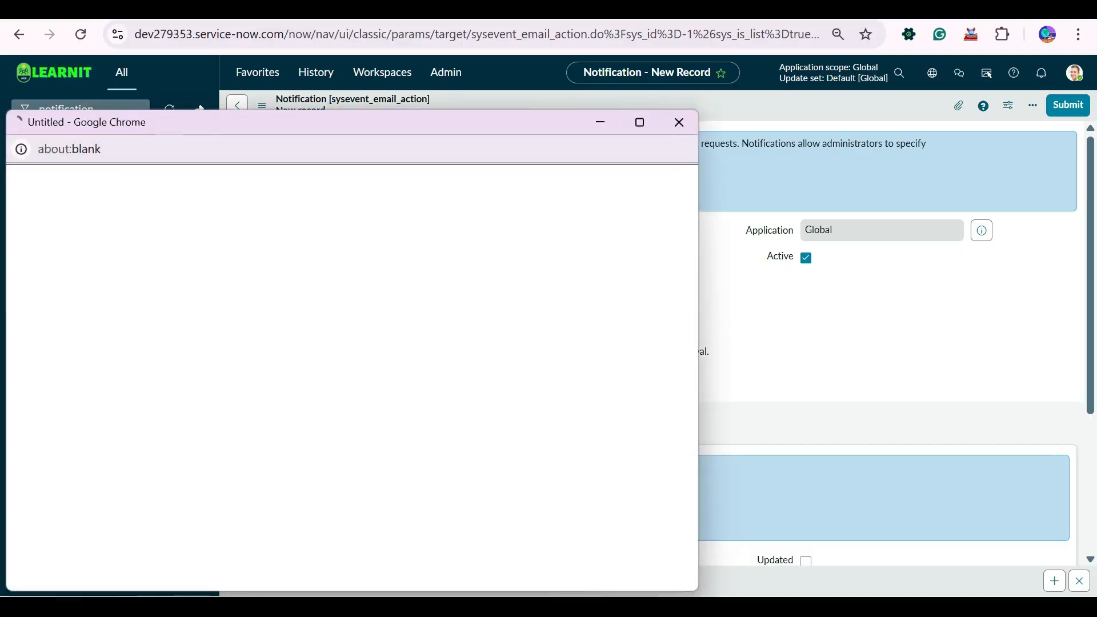
scroll(343, 457, "down", 3)
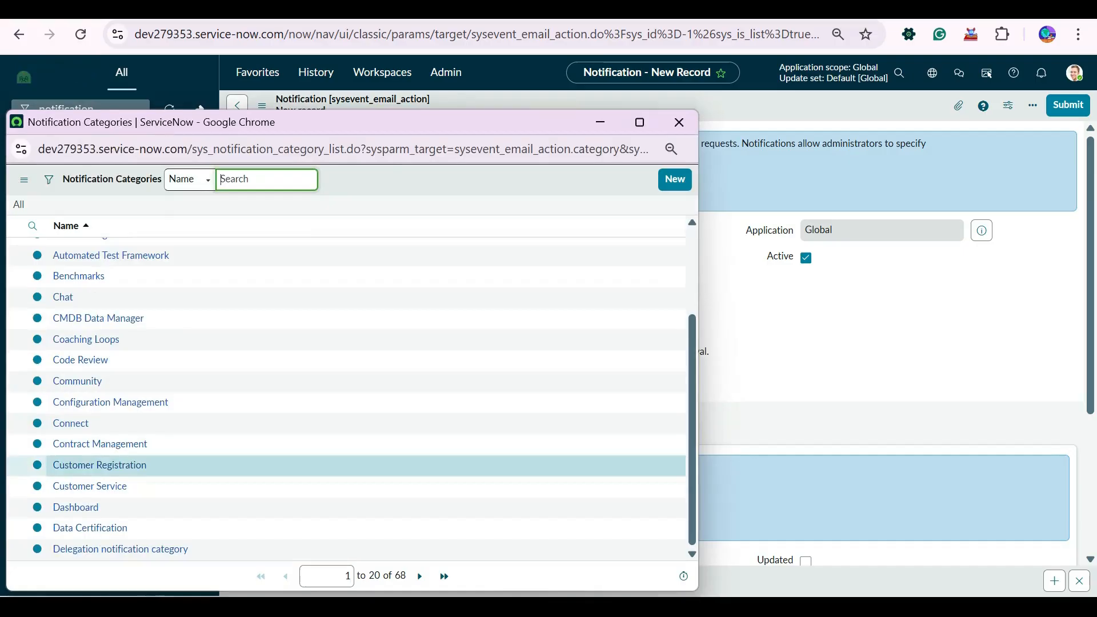
scroll(343, 485, "up", 2)
scroll(343, 457, "down", 2)
left_click(420, 576)
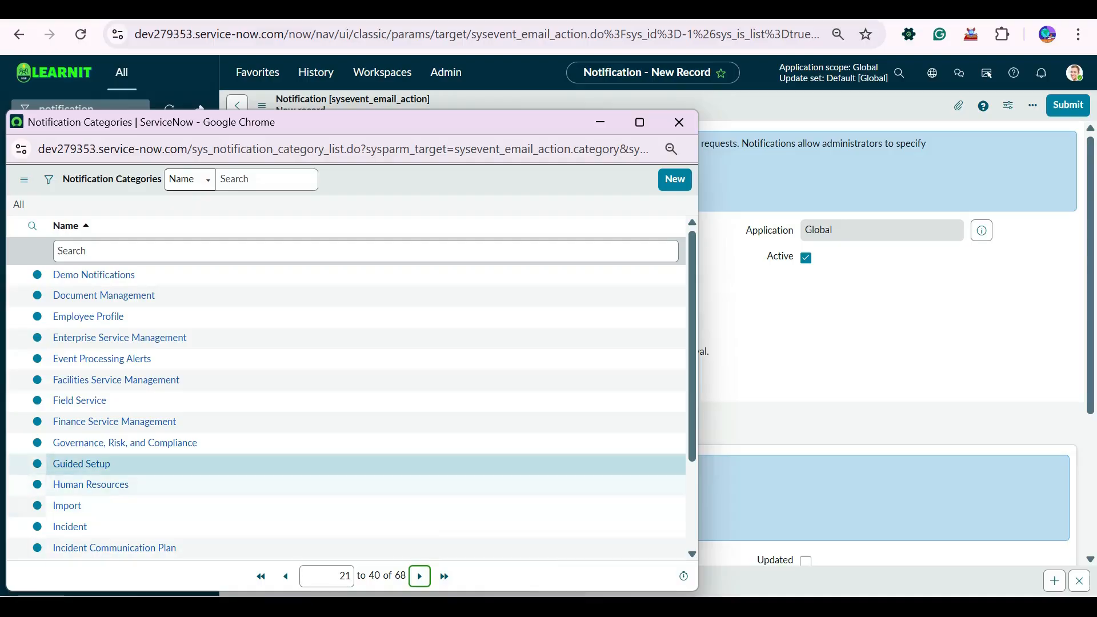
scroll(228, 463, "down", 2)
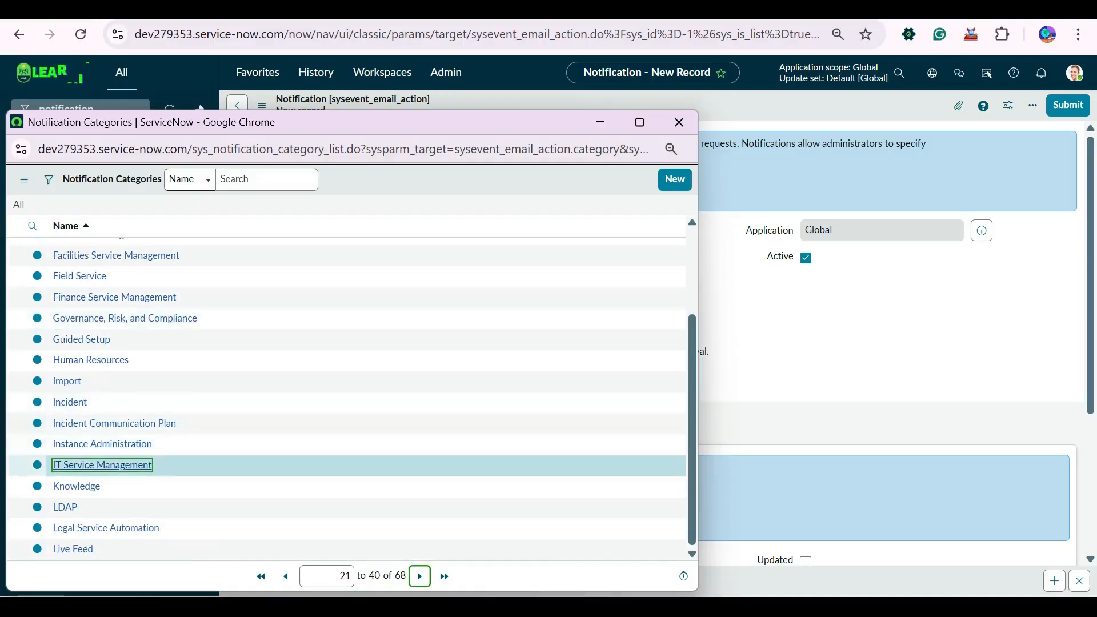
left_click(102, 465)
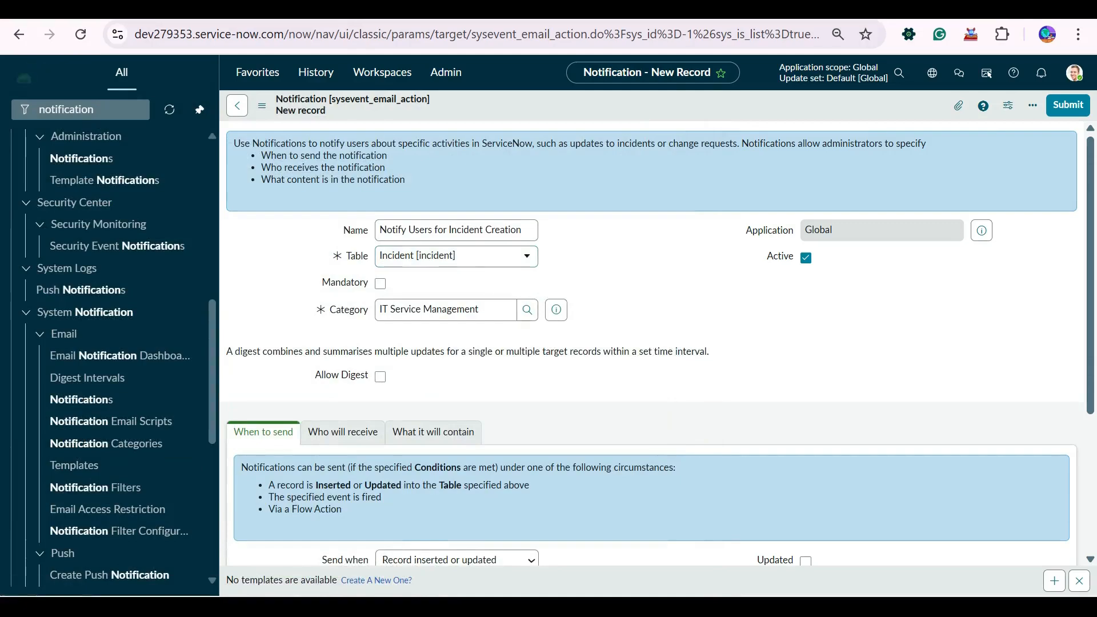
scroll(651, 343, "down", 3)
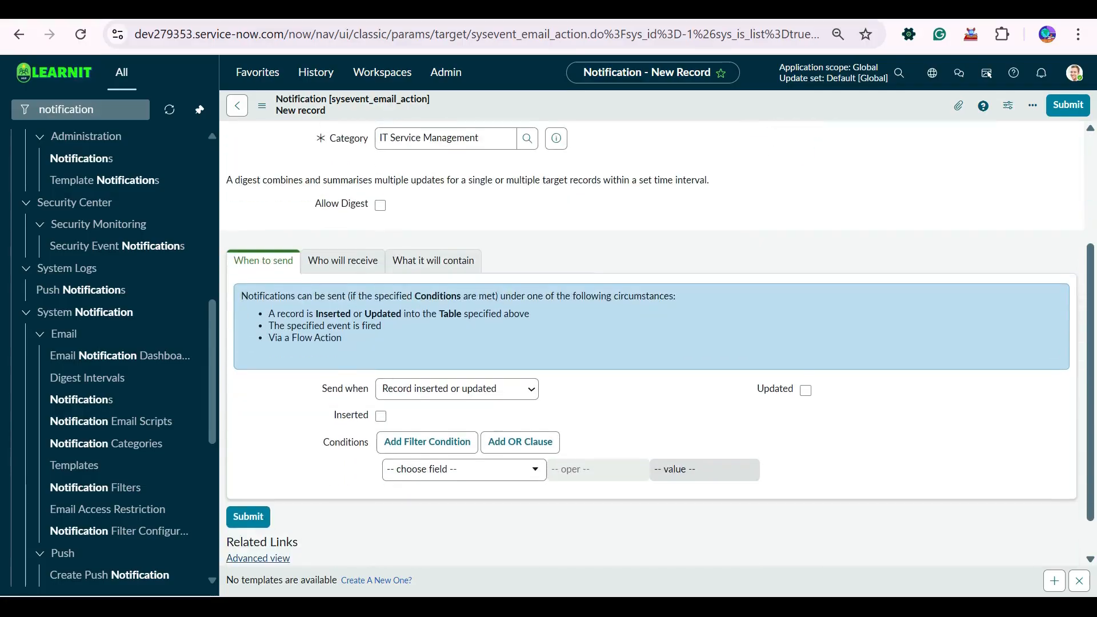
- Tick Inserted under When to send and view the Send when options
left_click(343, 260)
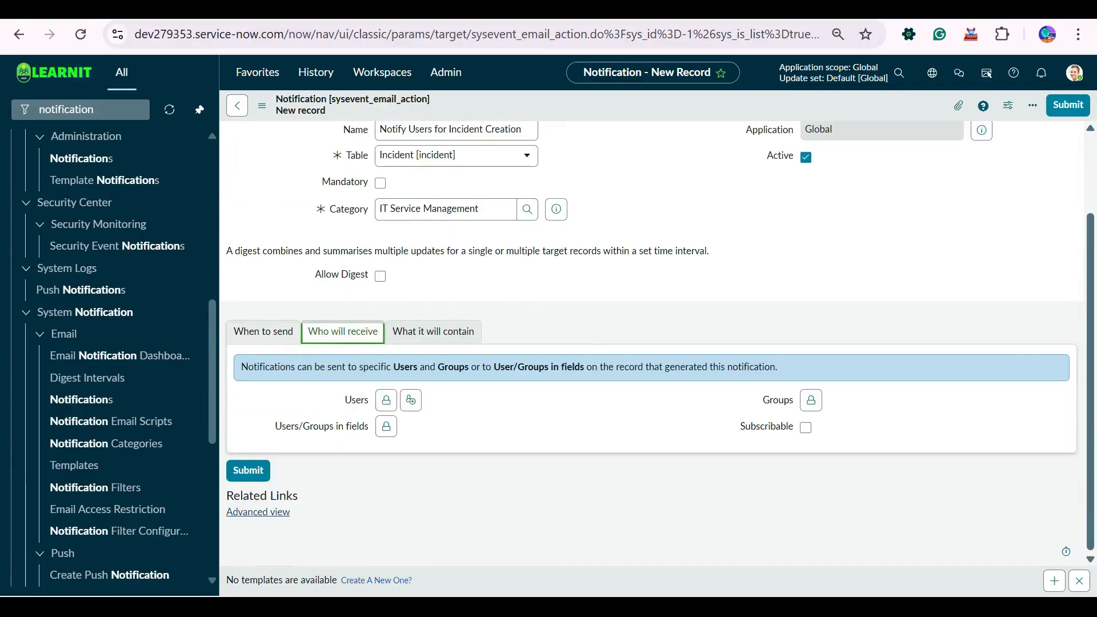
left_click(262, 332)
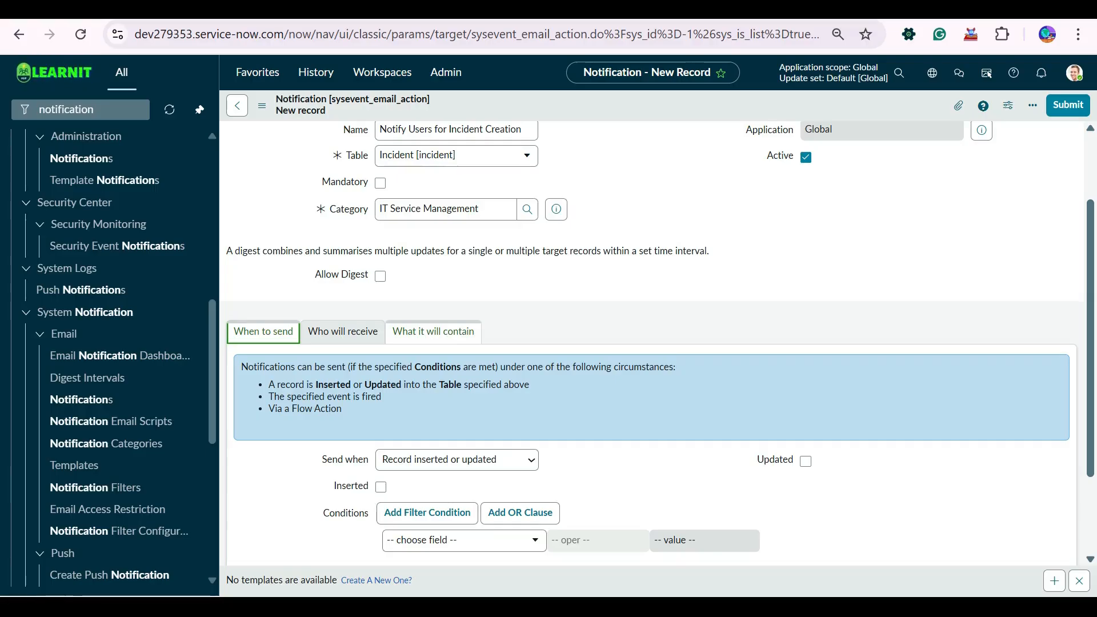
scroll(651, 343, "down", 2)
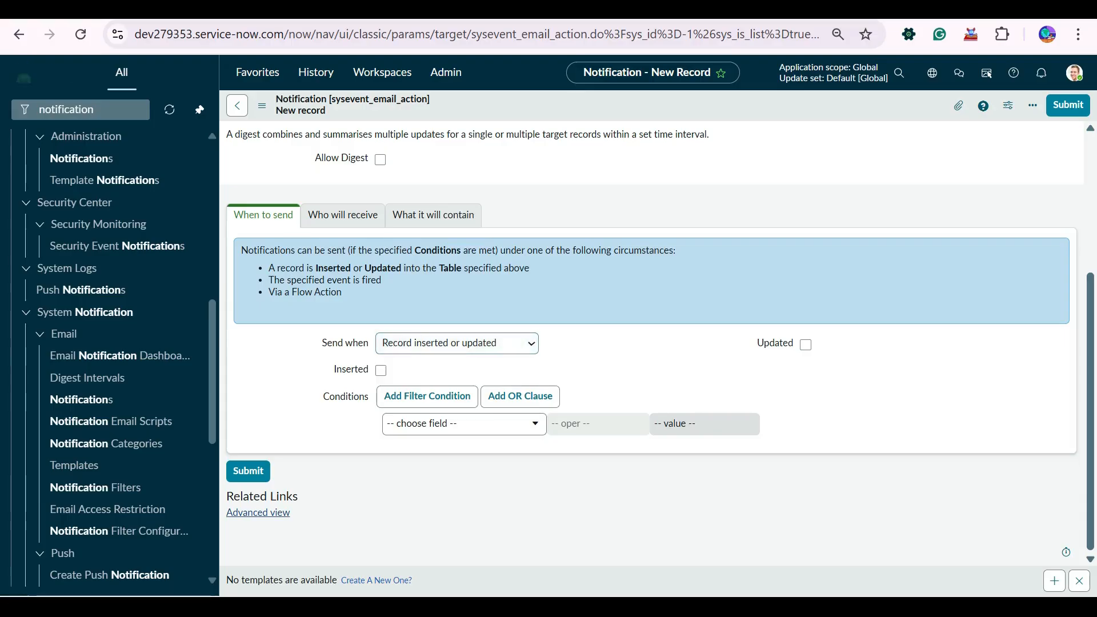
left_click(381, 370)
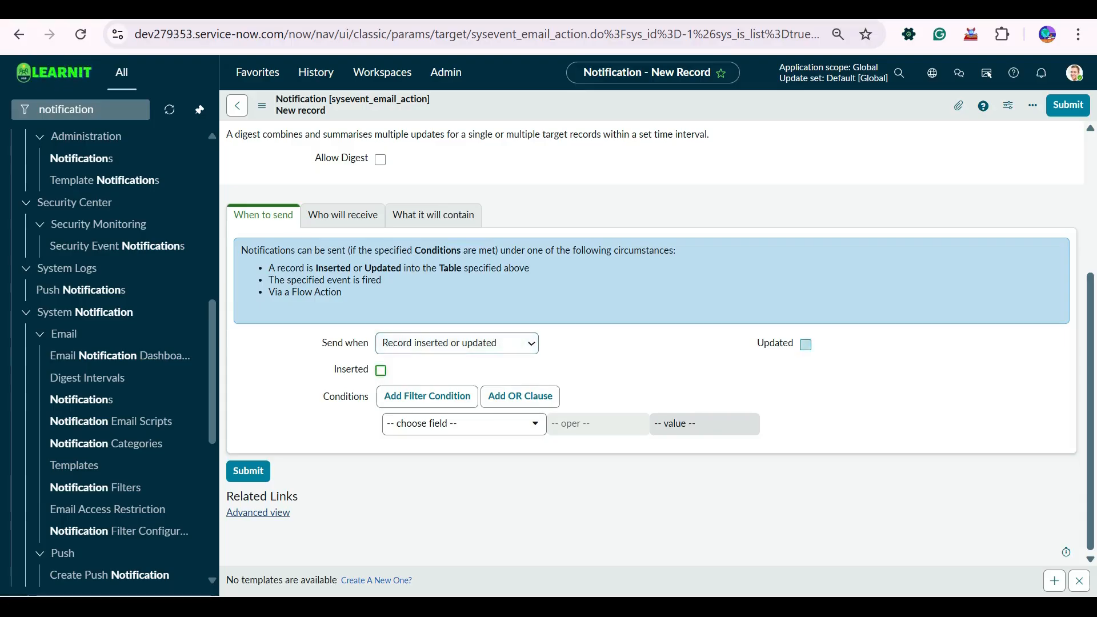
left_click(457, 343)
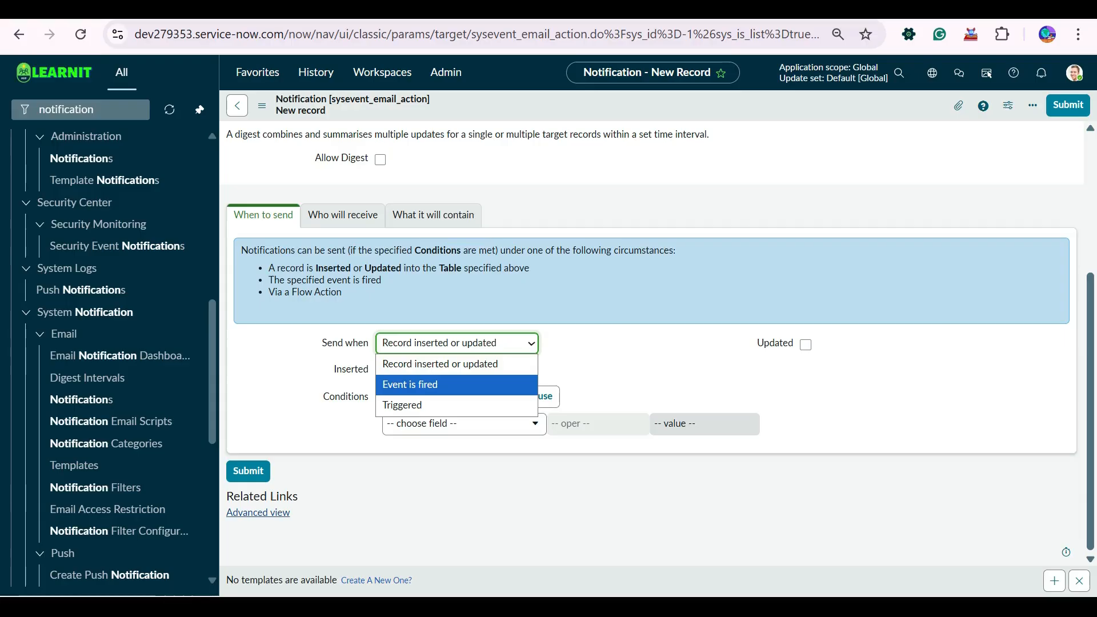
- Make the notification send on insert, leaving Send when and conditions unchanged
left_click(610, 374)
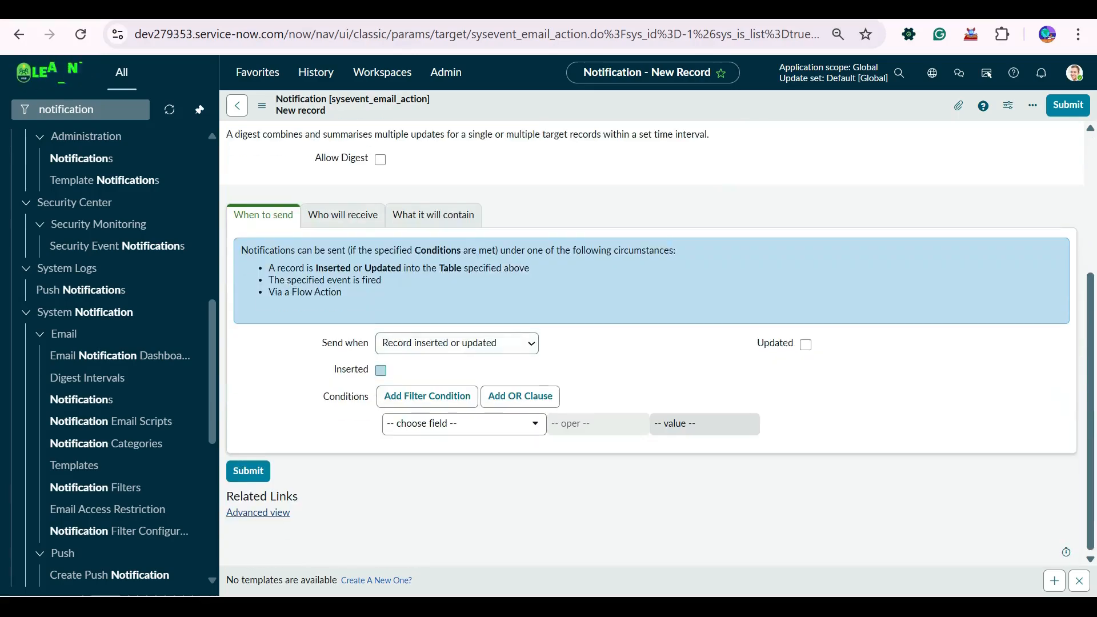
left_click(381, 371)
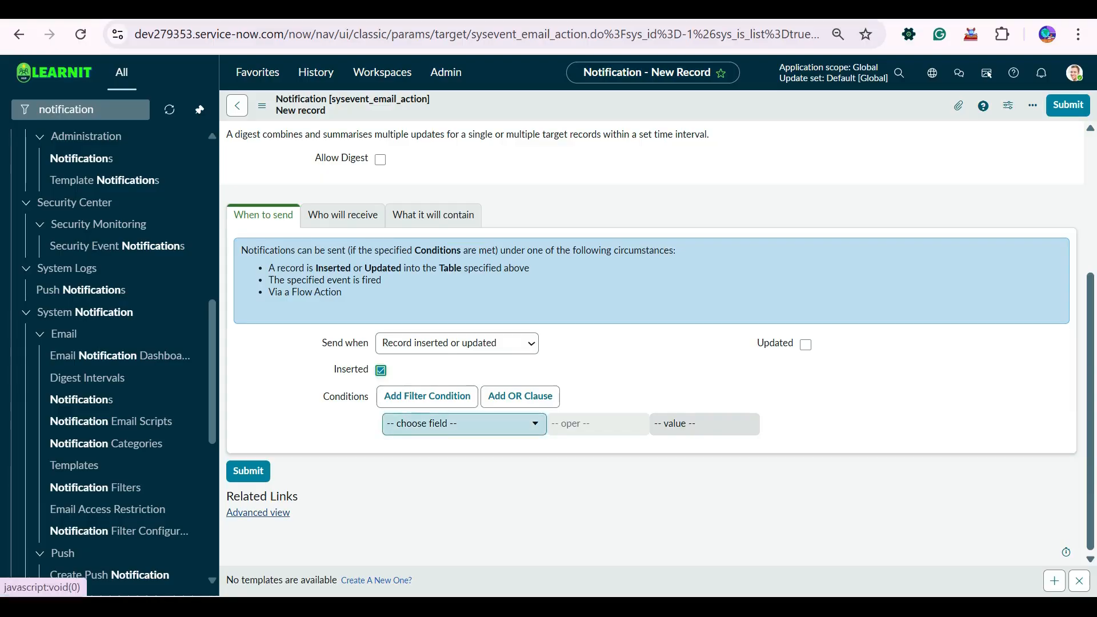
left_click(463, 423)
scroll(460, 340, "down", 10)
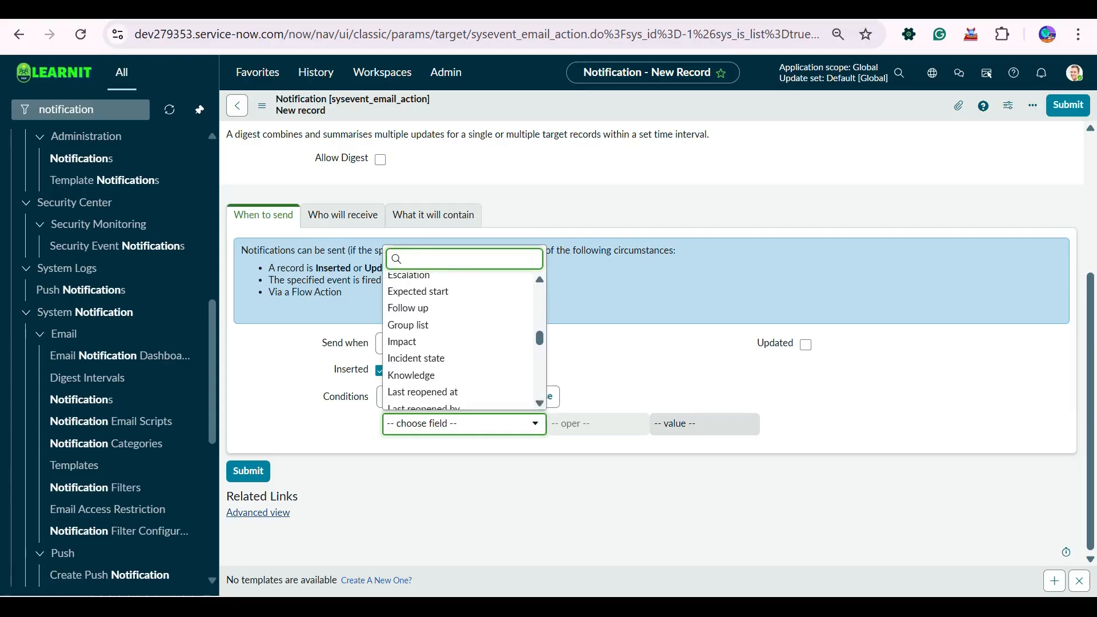
key("Escape")
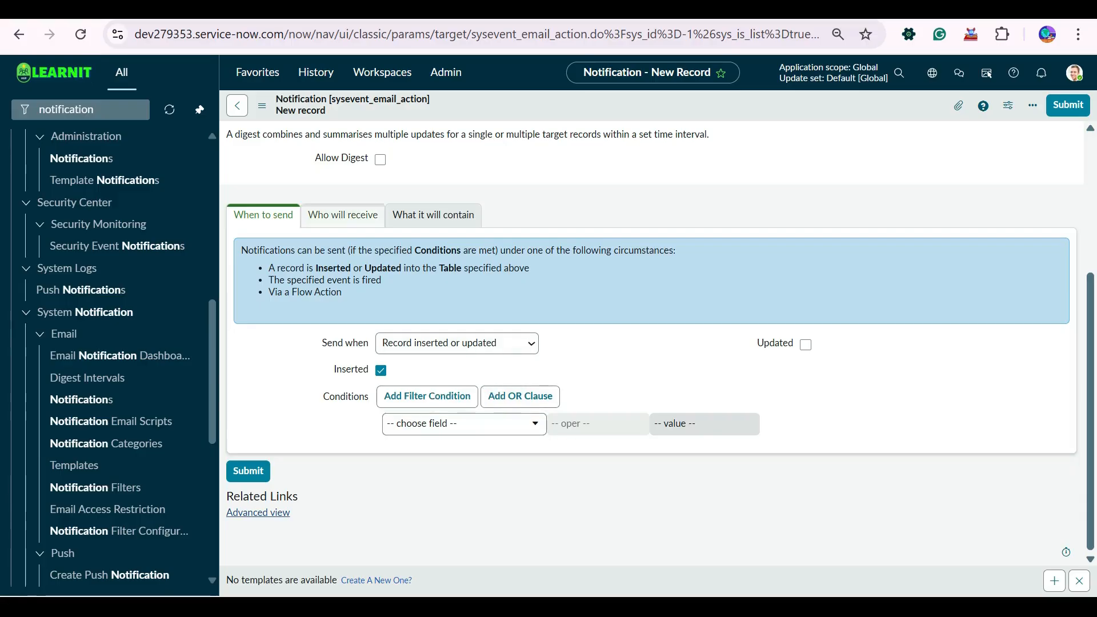
left_click(342, 216)
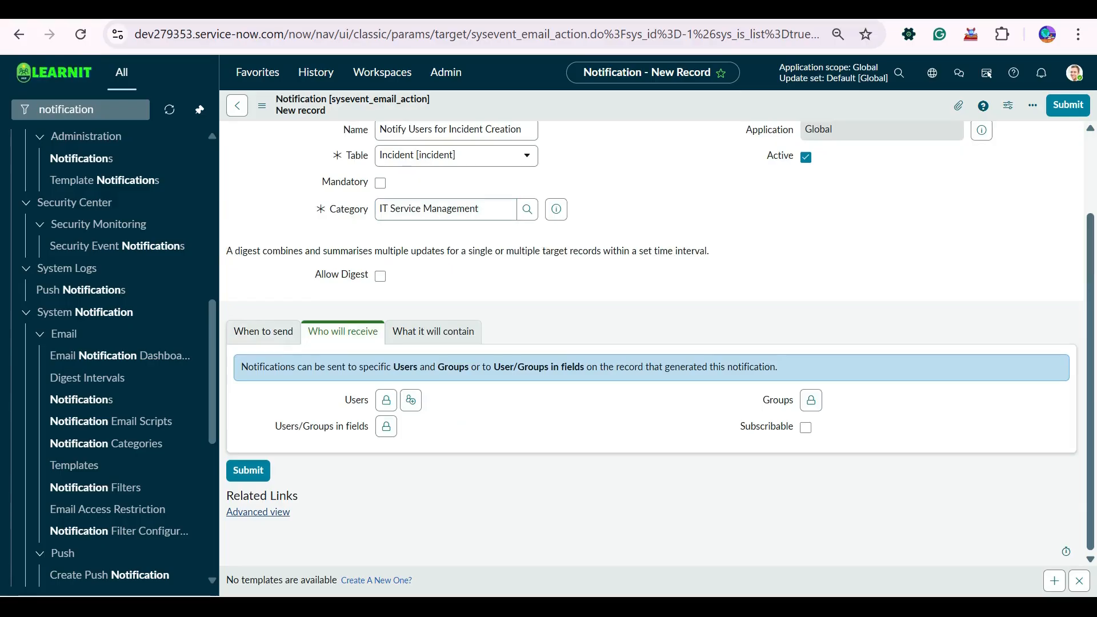
- Add Caller as the Users/Groups in fields recipient
scroll(651, 342, "up", 2)
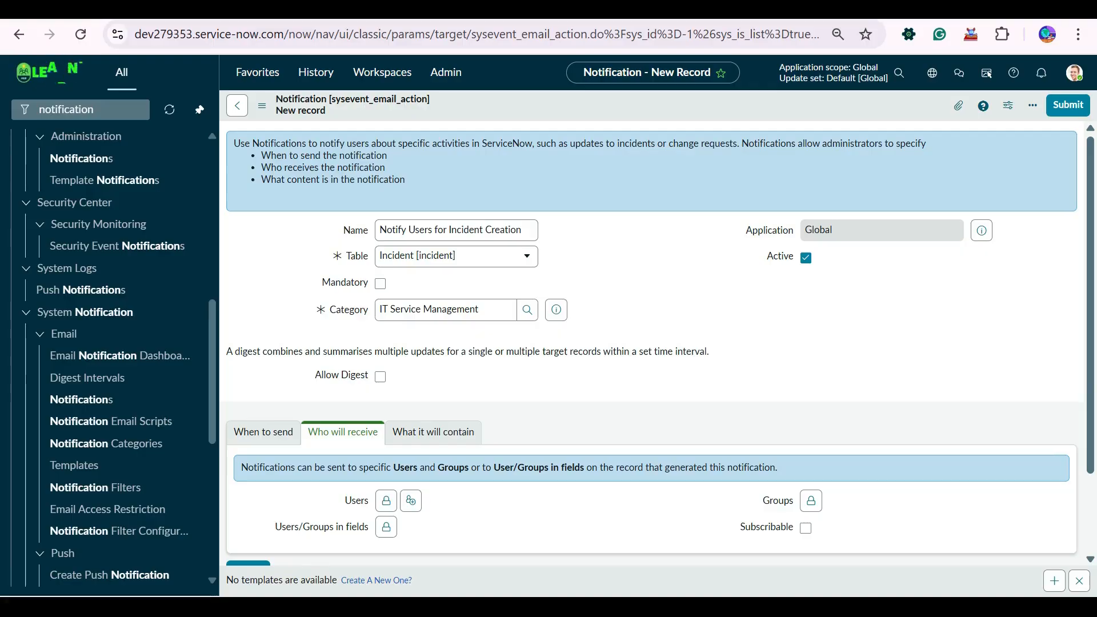
scroll(651, 342, "down", 1)
scroll(652, 343, "down", 2)
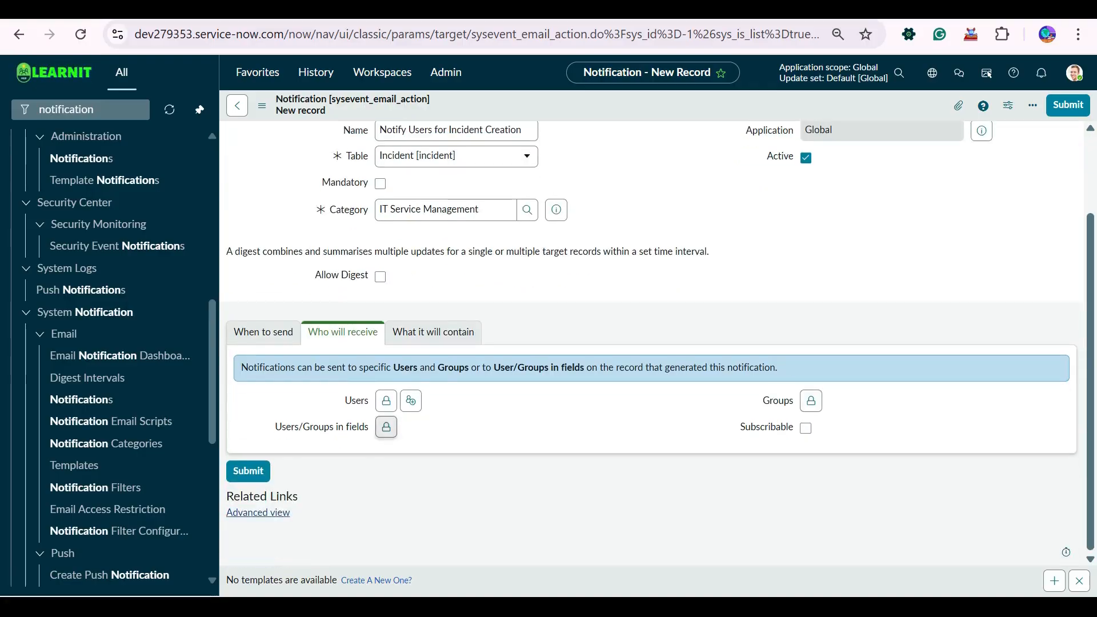
left_click(386, 426)
left_click(398, 479)
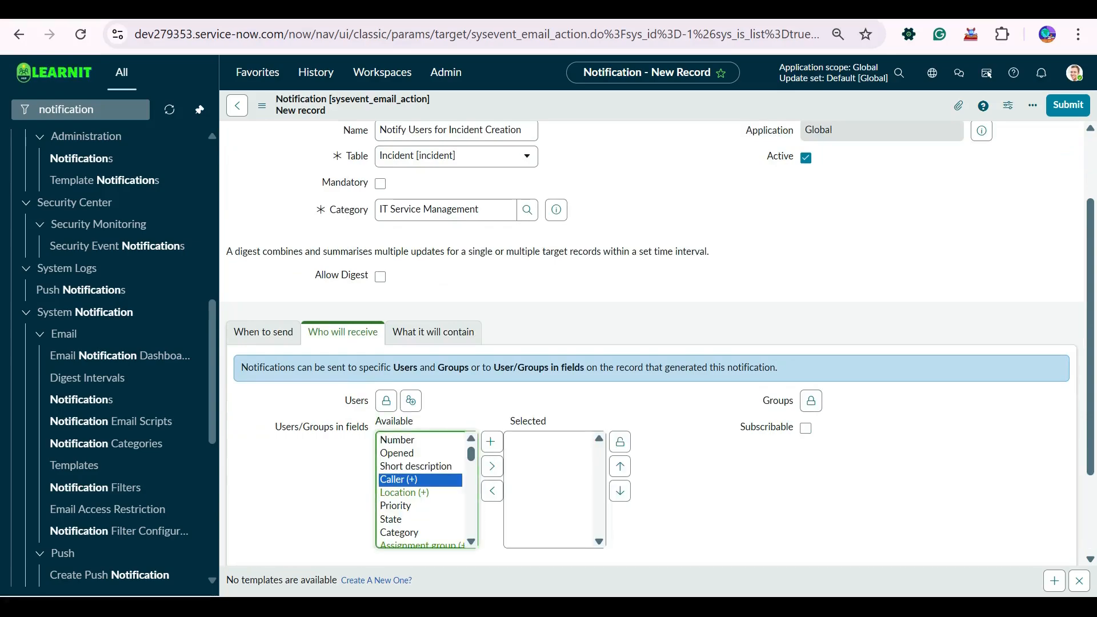
left_click(492, 441)
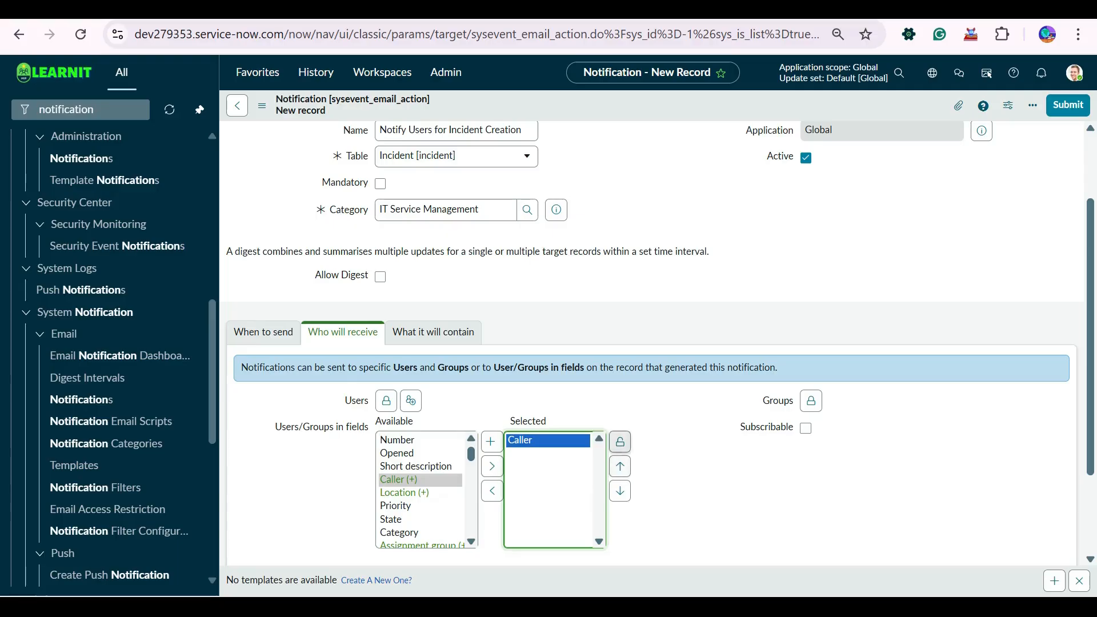
left_click(620, 442)
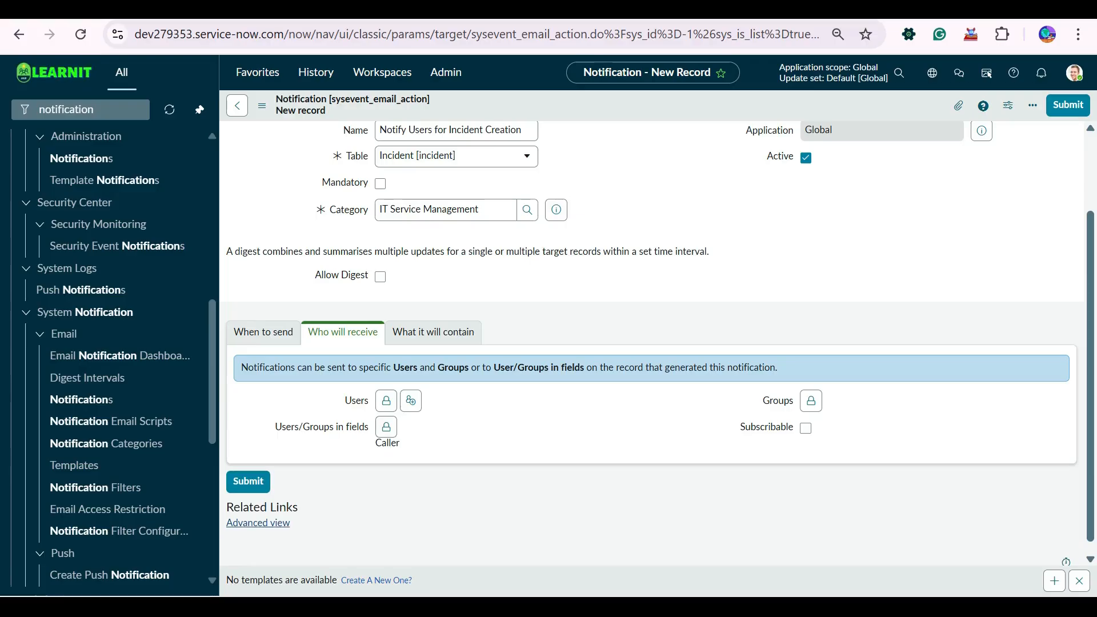
left_click(386, 427)
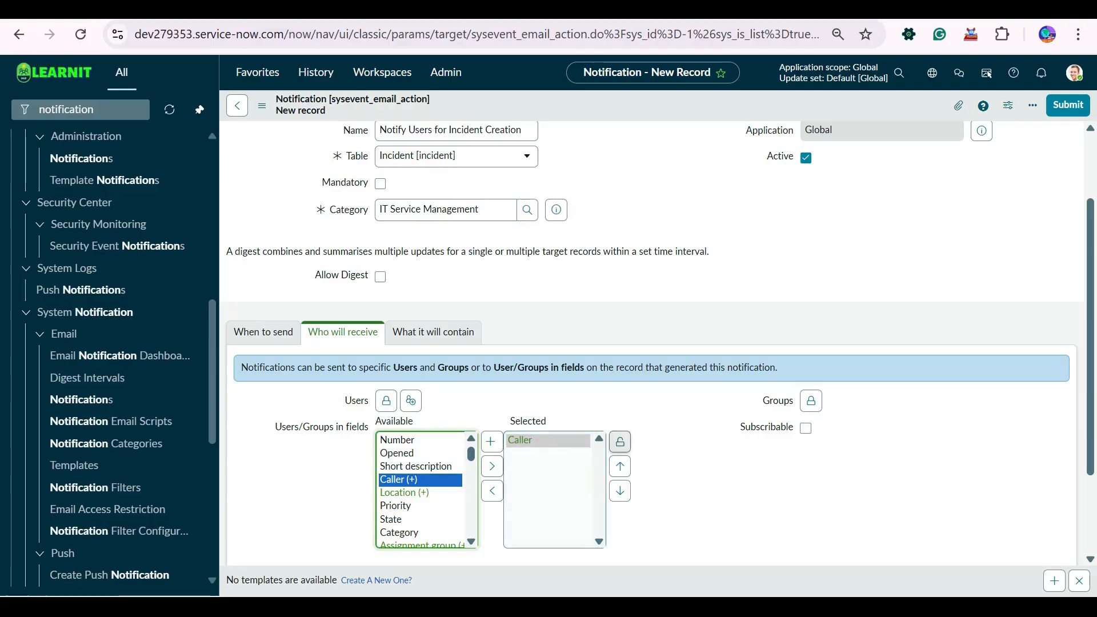
left_click(620, 441)
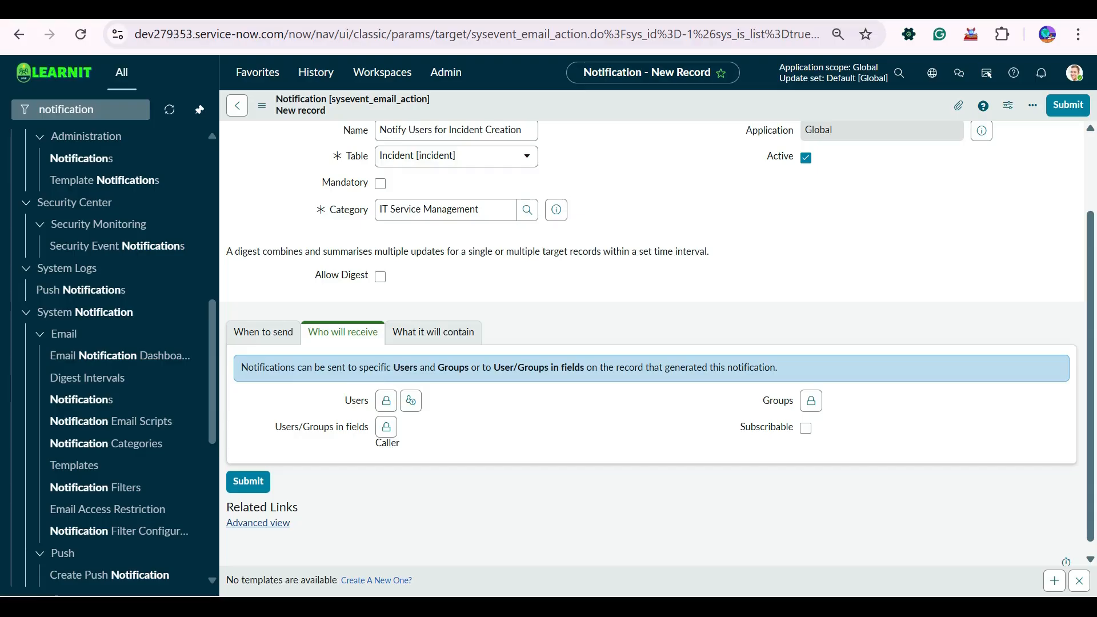
- Check the Users recipient editor and lookup without adding anyone
left_click(386, 401)
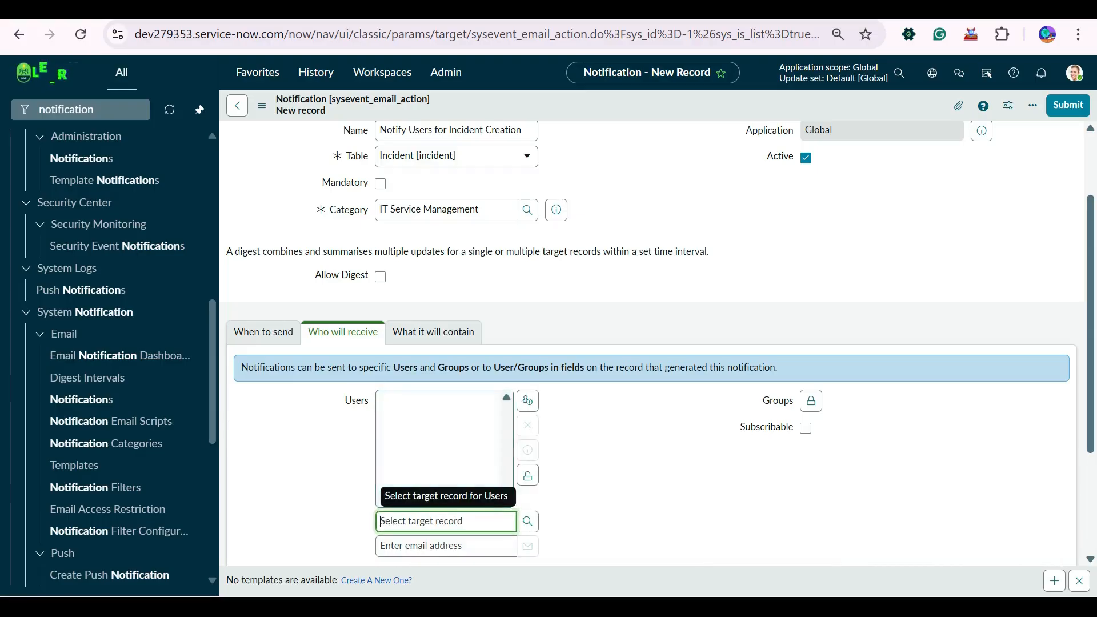
left_click(527, 521)
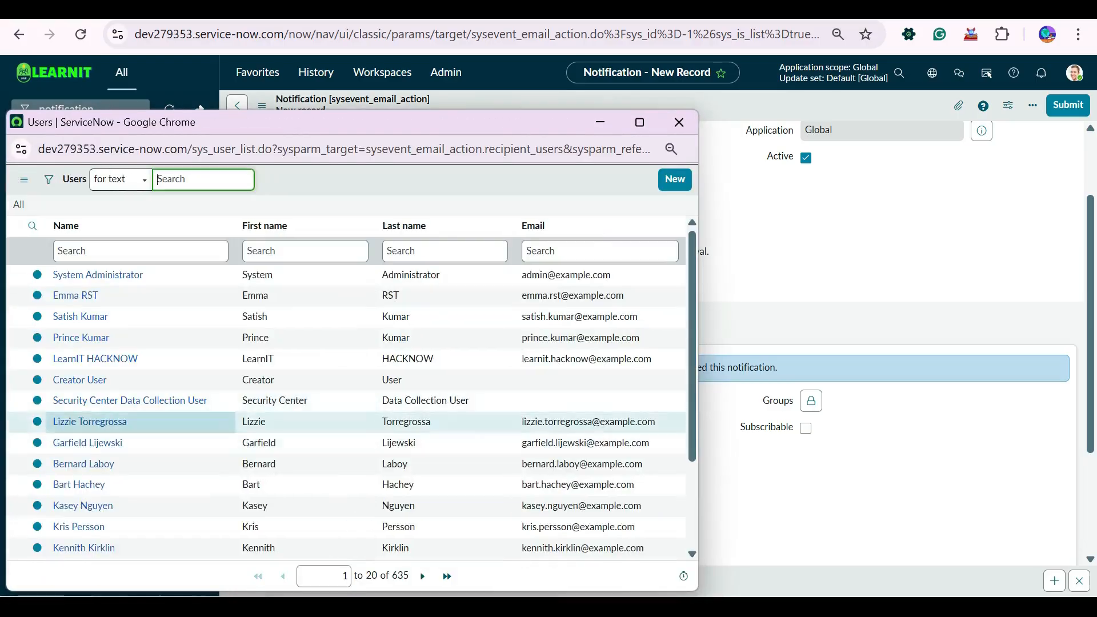
left_click(678, 121)
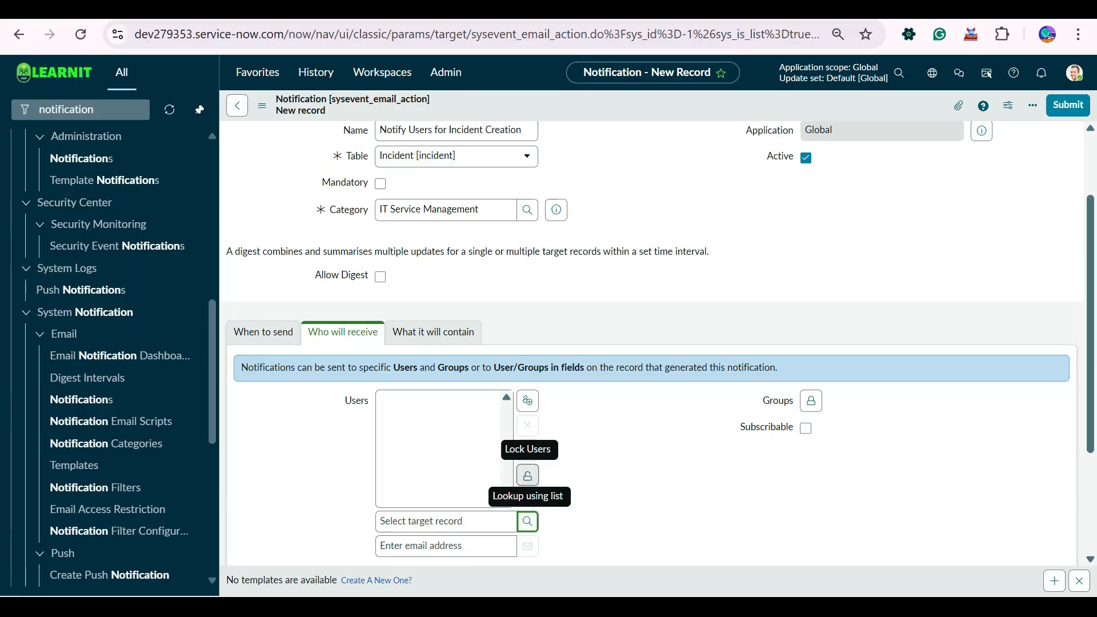
left_click(528, 474)
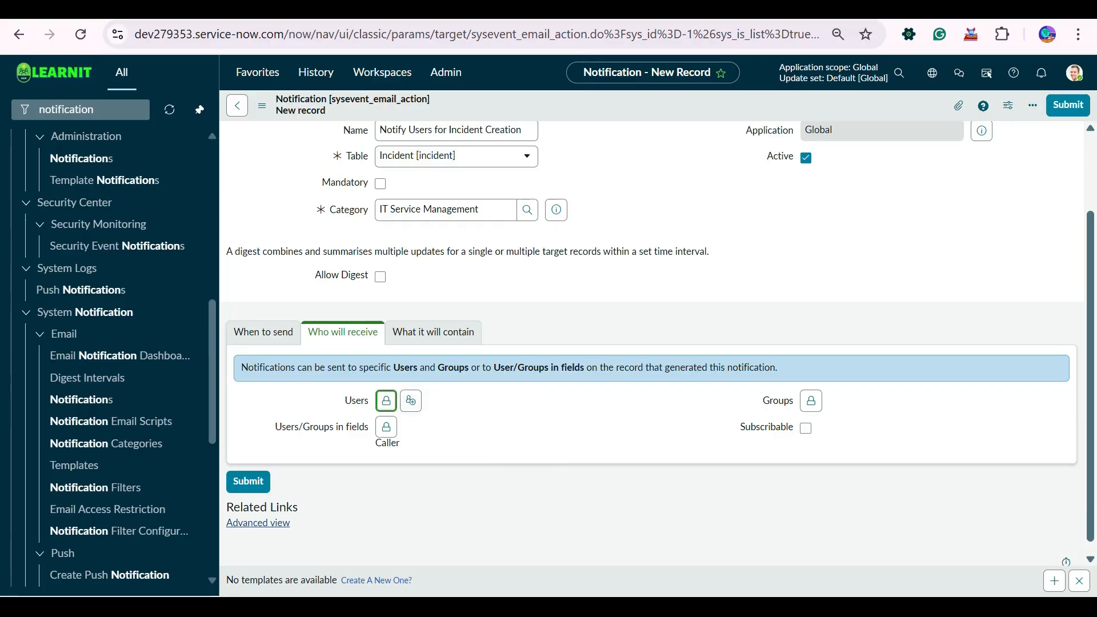
left_click(386, 400)
scroll(651, 342, "down", 3)
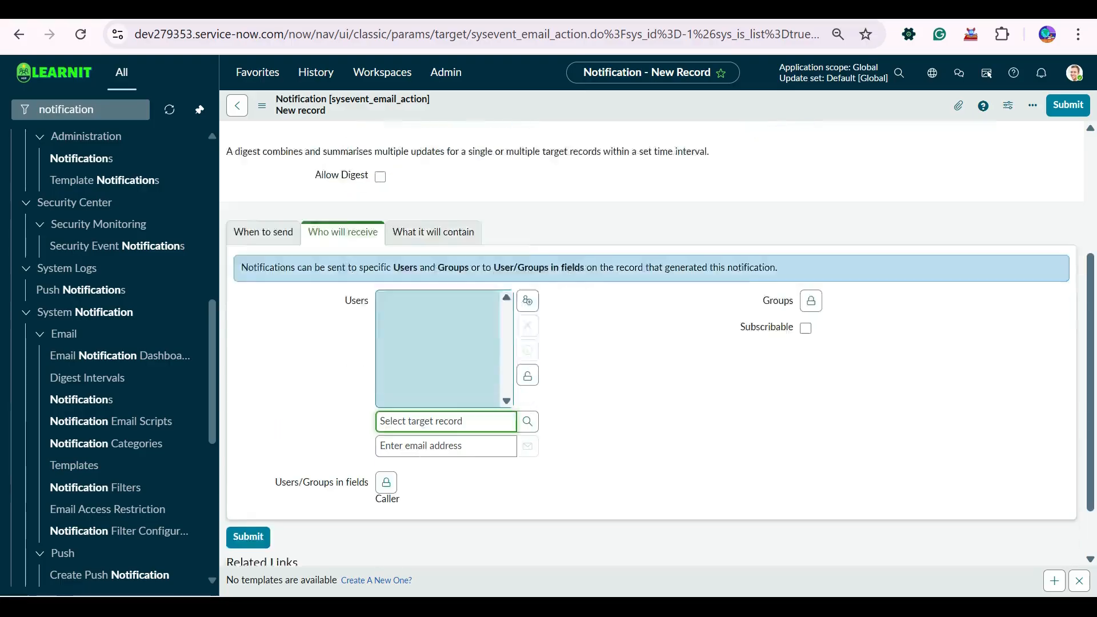
scroll(651, 343, "up", 5)
scroll(526, 403, "down", 2)
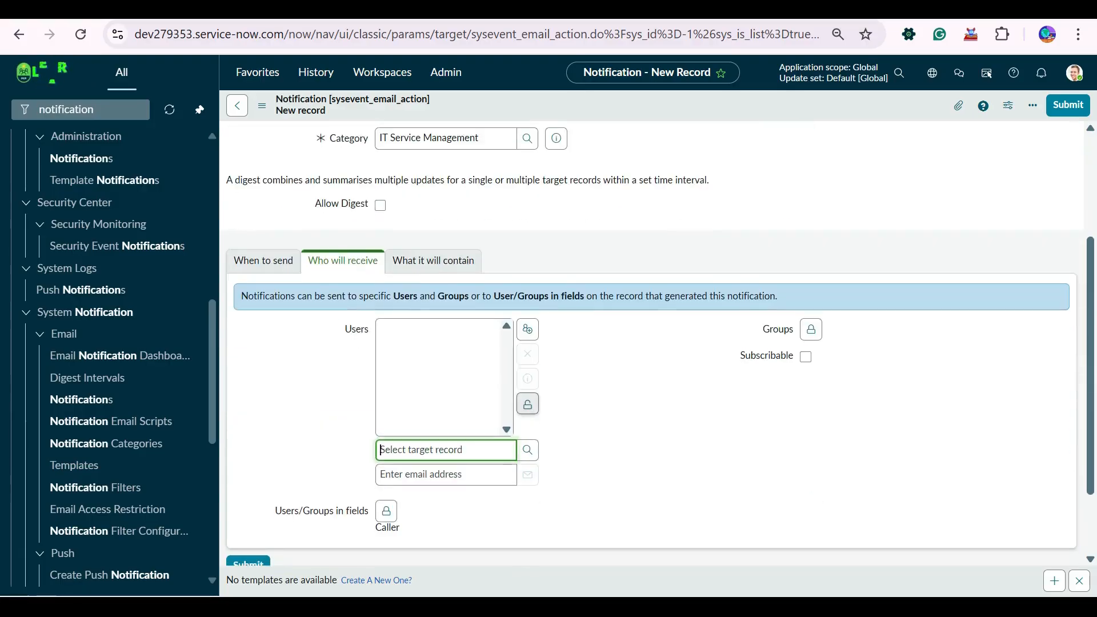
left_click(526, 402)
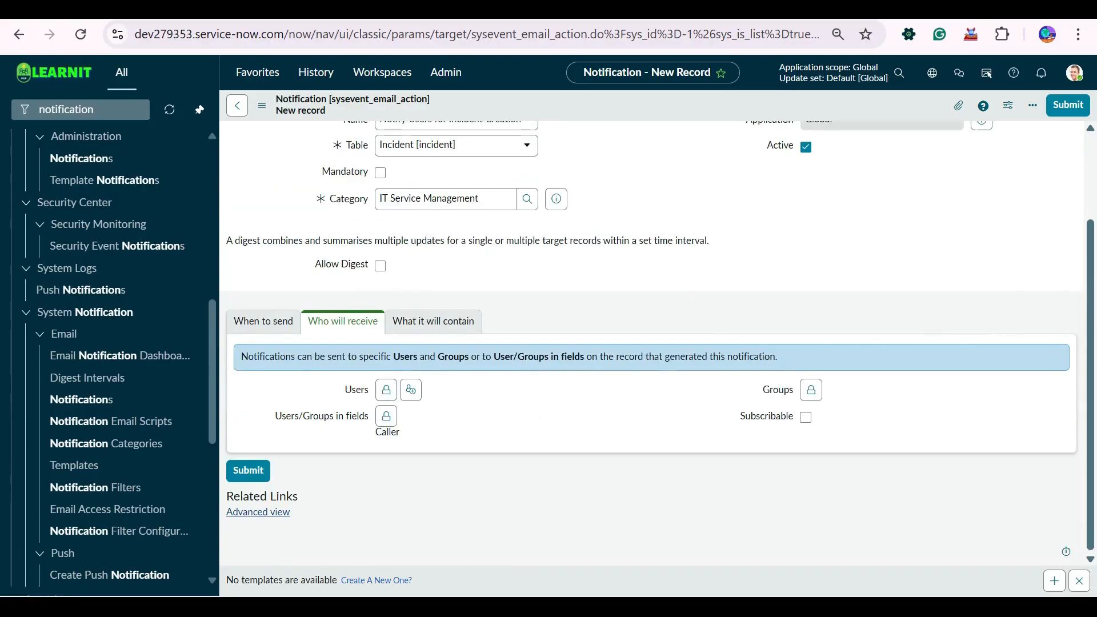
- Check the Groups recipient editor without adding any groups
double_click(286, 415)
triple_click(286, 416)
left_click(286, 416)
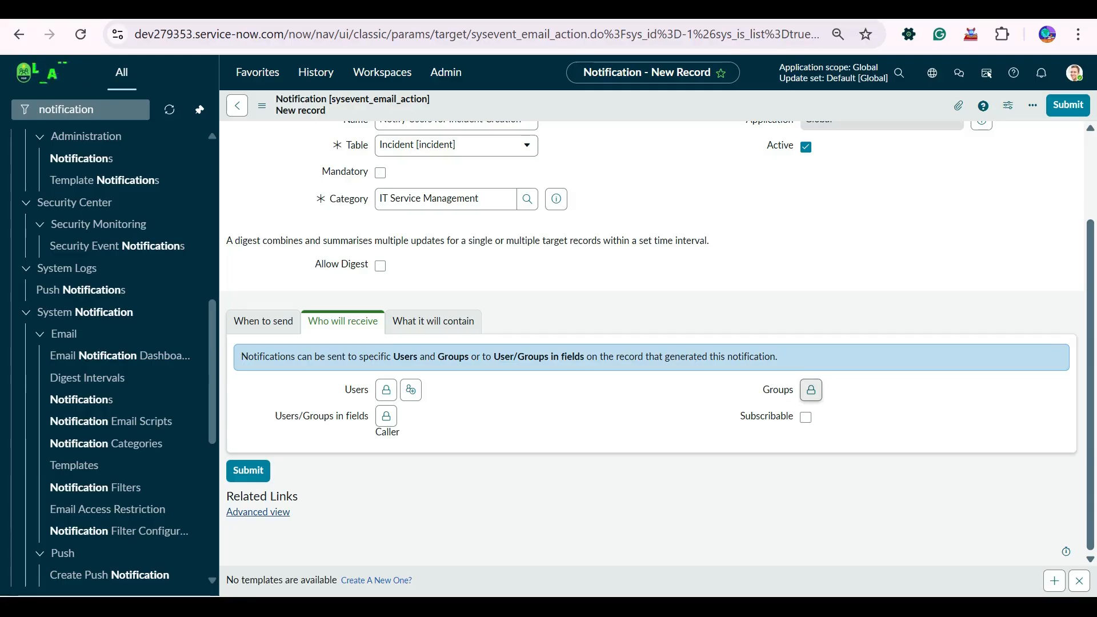
left_click(811, 390)
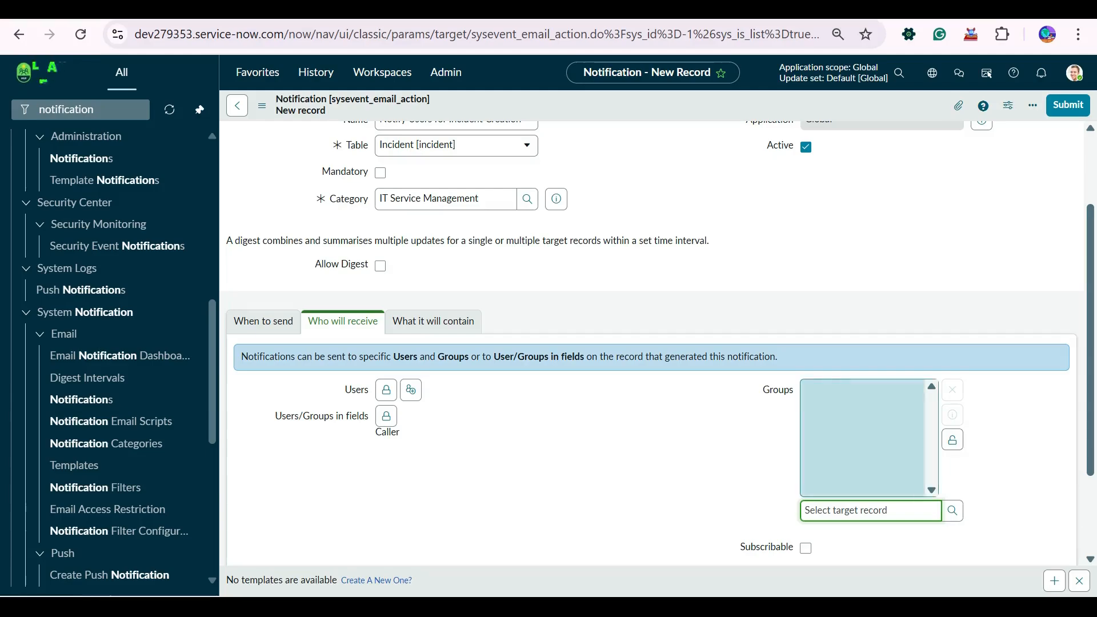
left_click(952, 440)
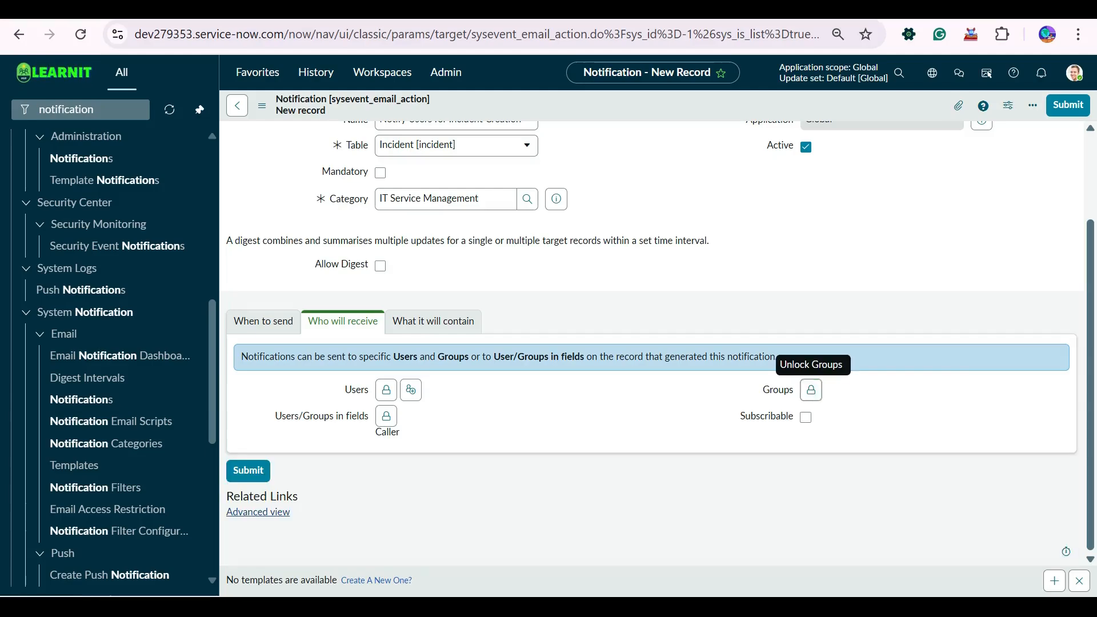
left_click(810, 390)
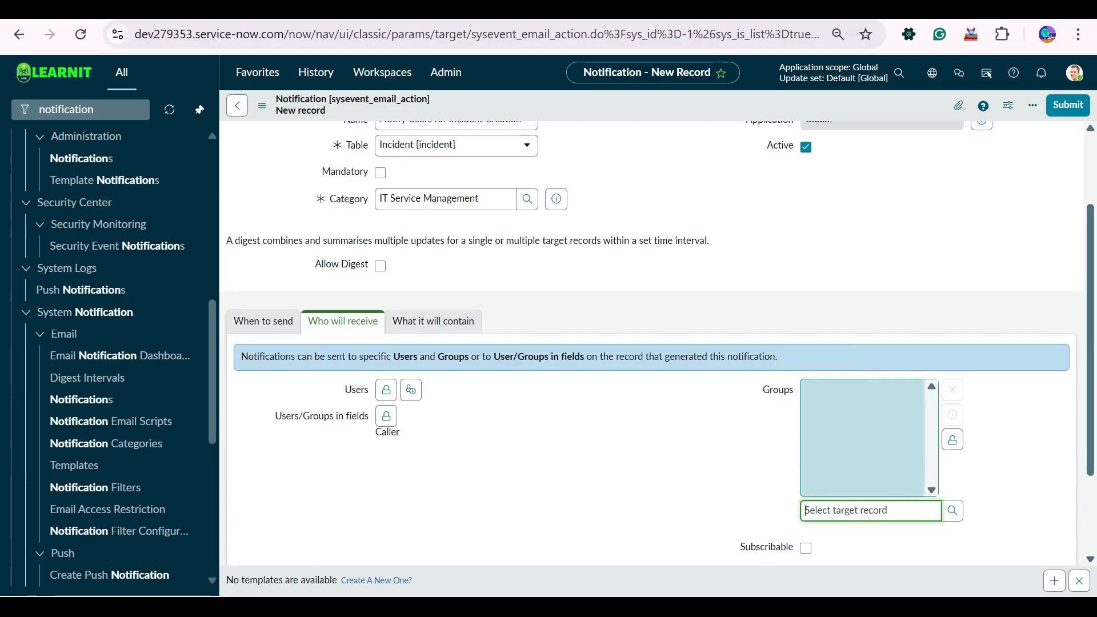
left_click(952, 440)
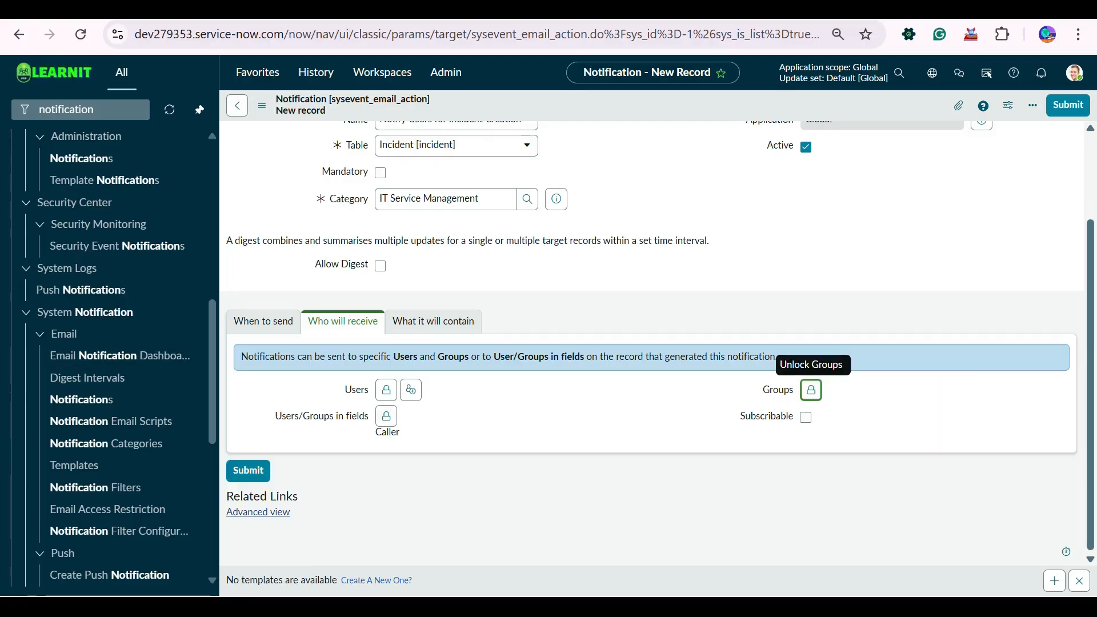
- Confirm Caller remains selected in the Users/Groups in fields picker
left_click(386, 416)
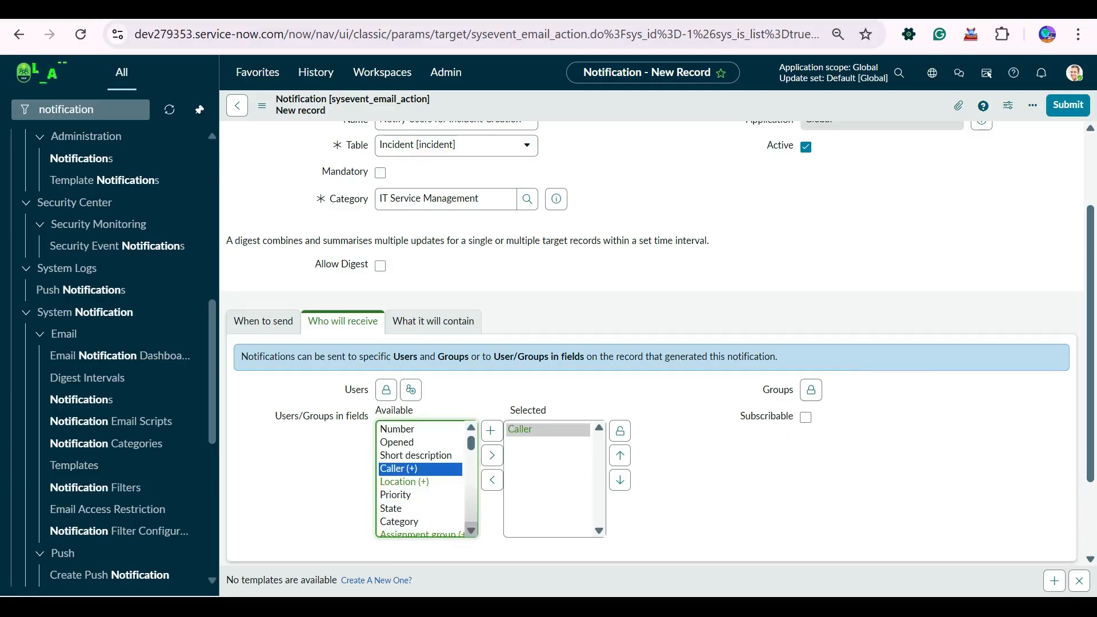
scroll(422, 480, "down", 2)
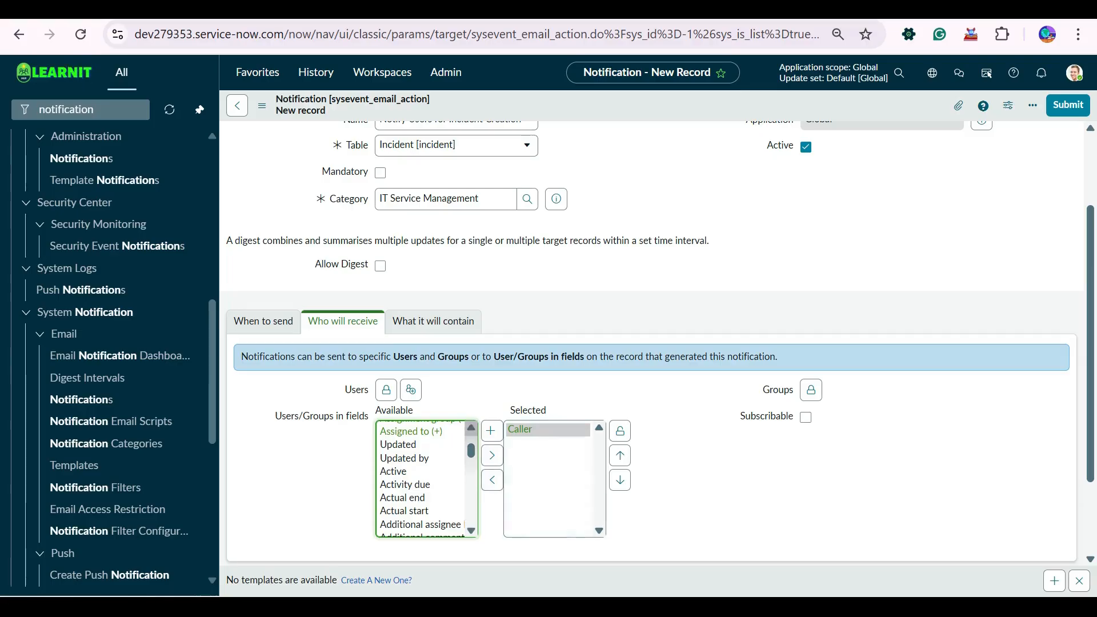
scroll(423, 480, "up", 1)
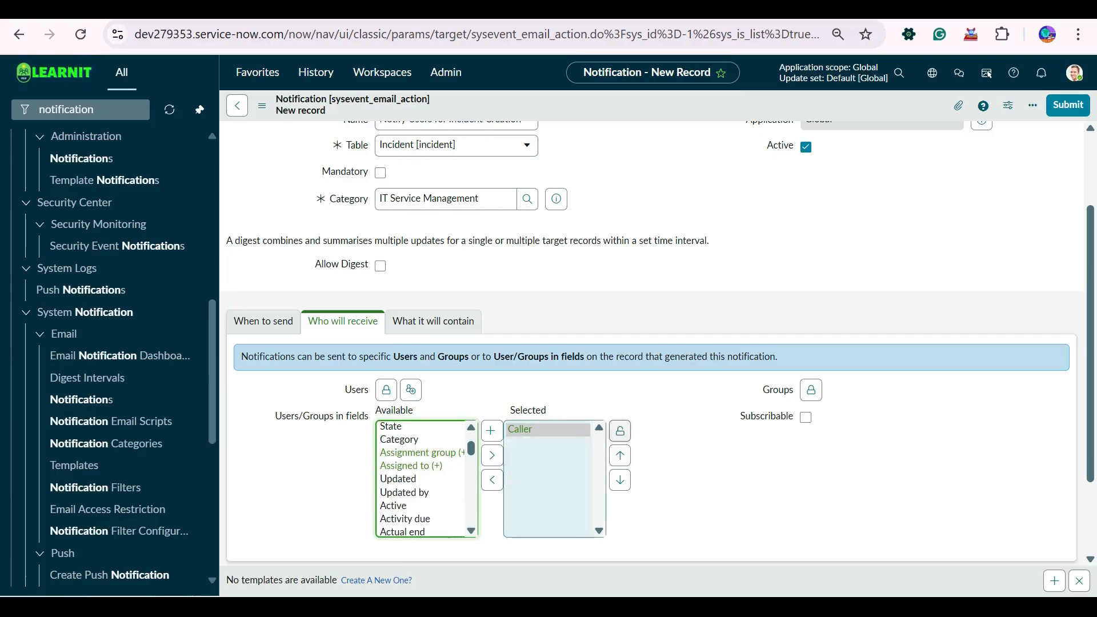
left_click(620, 430)
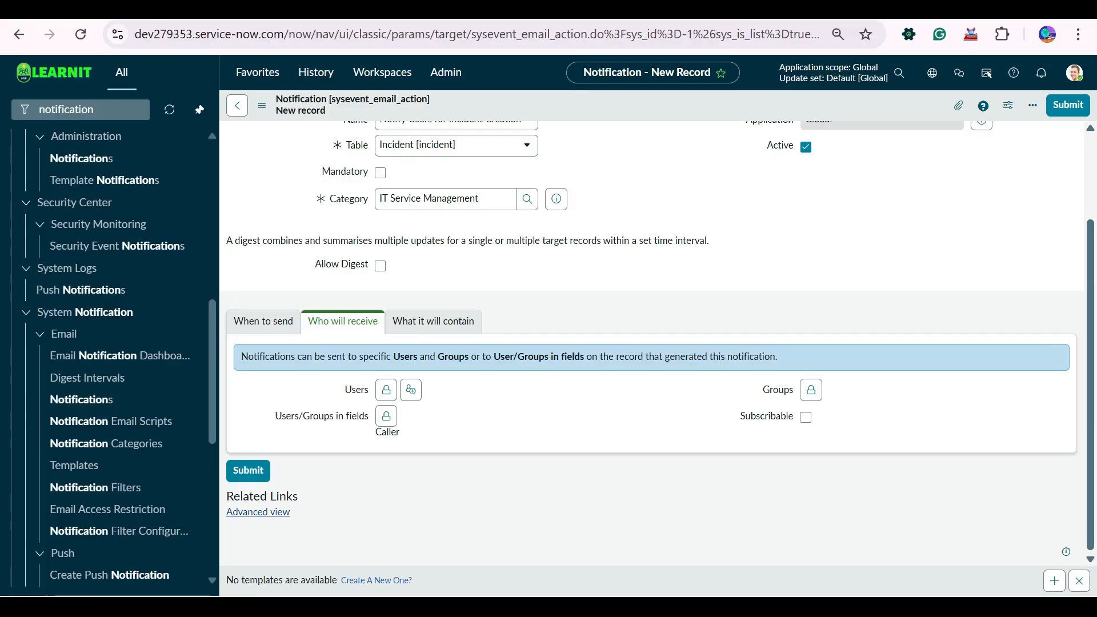
left_click(433, 322)
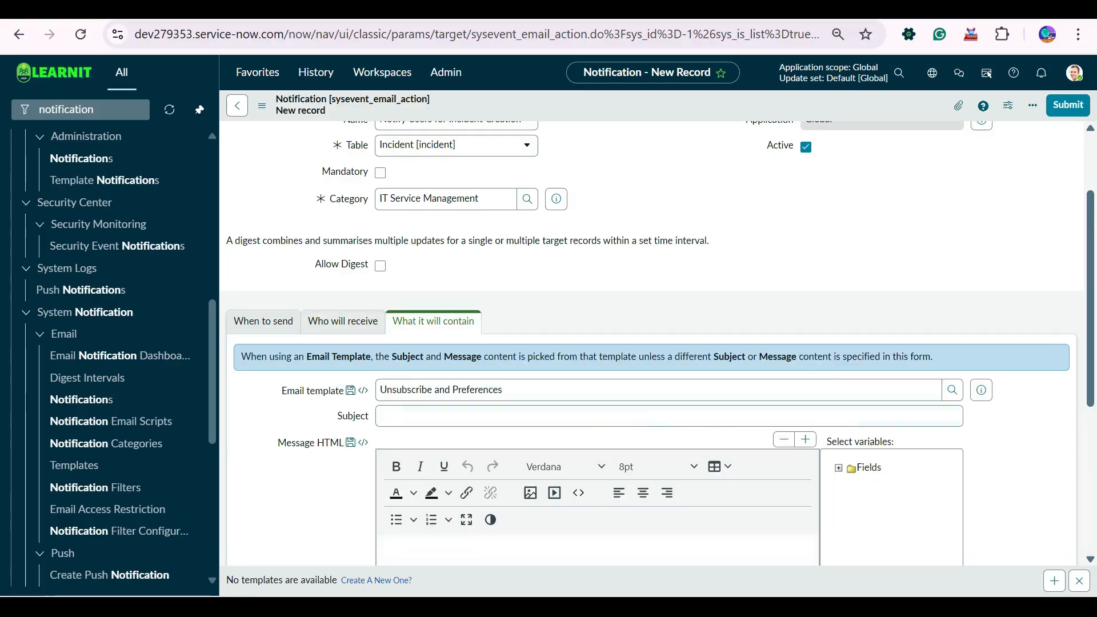
- Enter 'Incident Created' as the notification subject
scroll(651, 343, "down", 3)
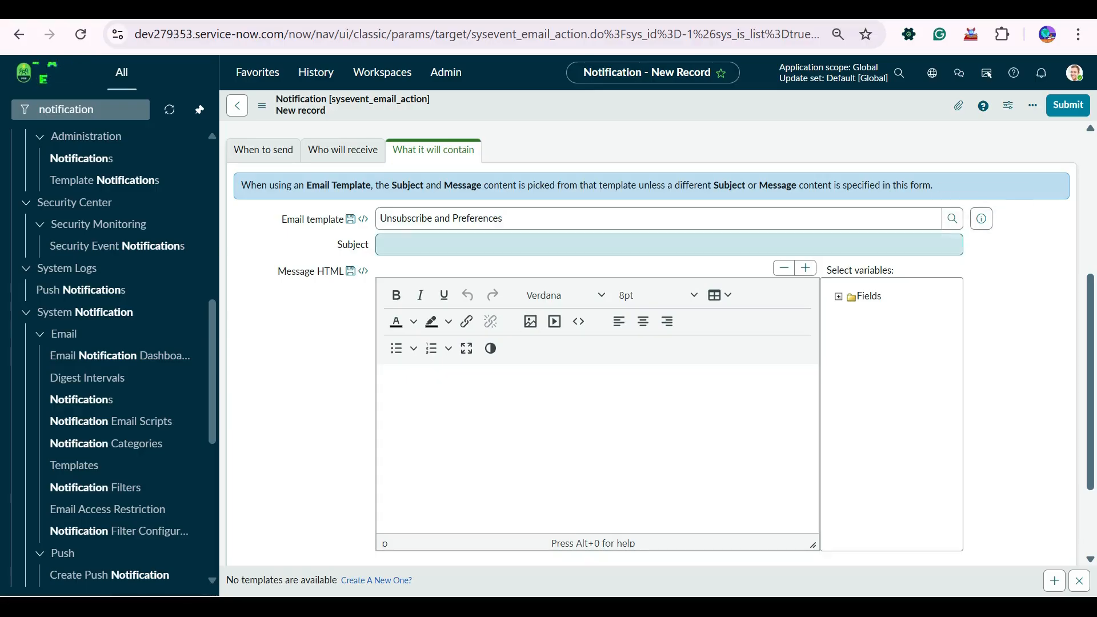
left_click(669, 245)
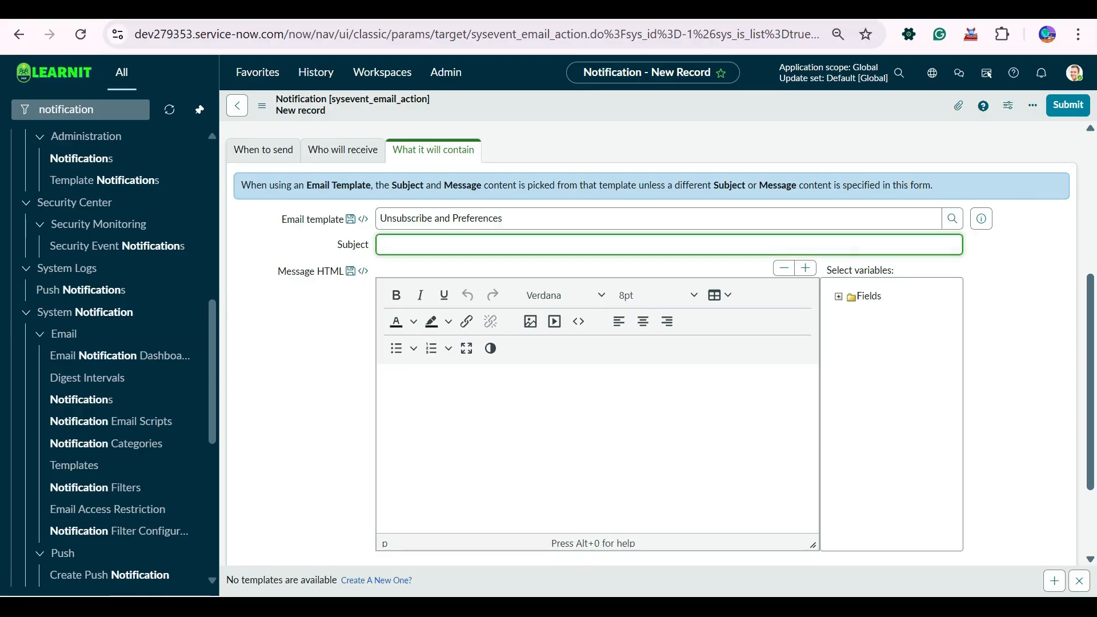
type("Incident Created")
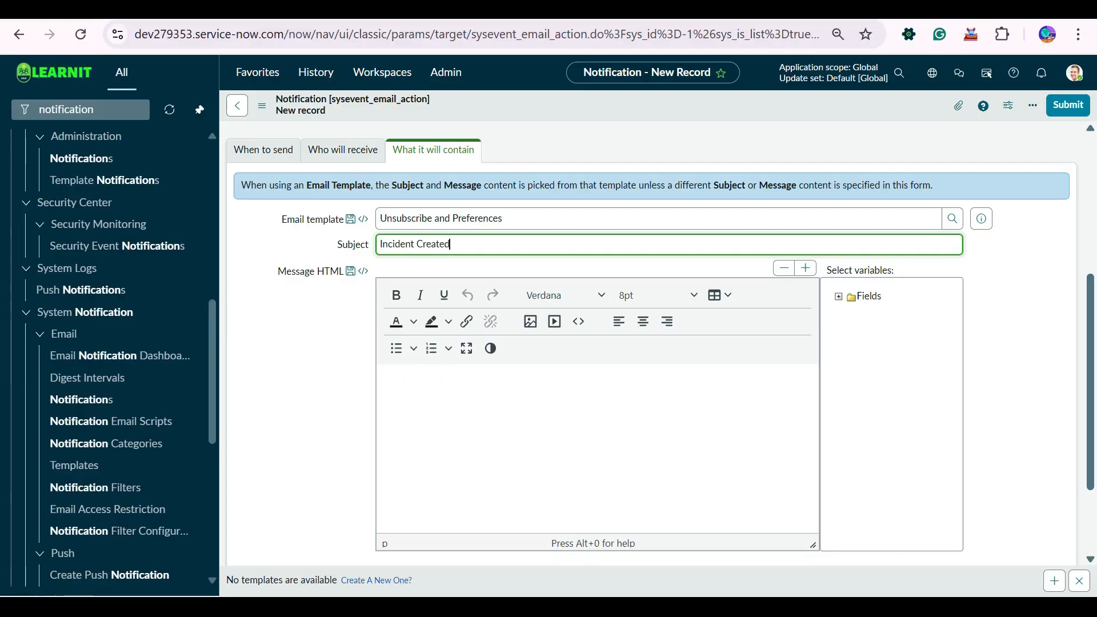
left_click(388, 379)
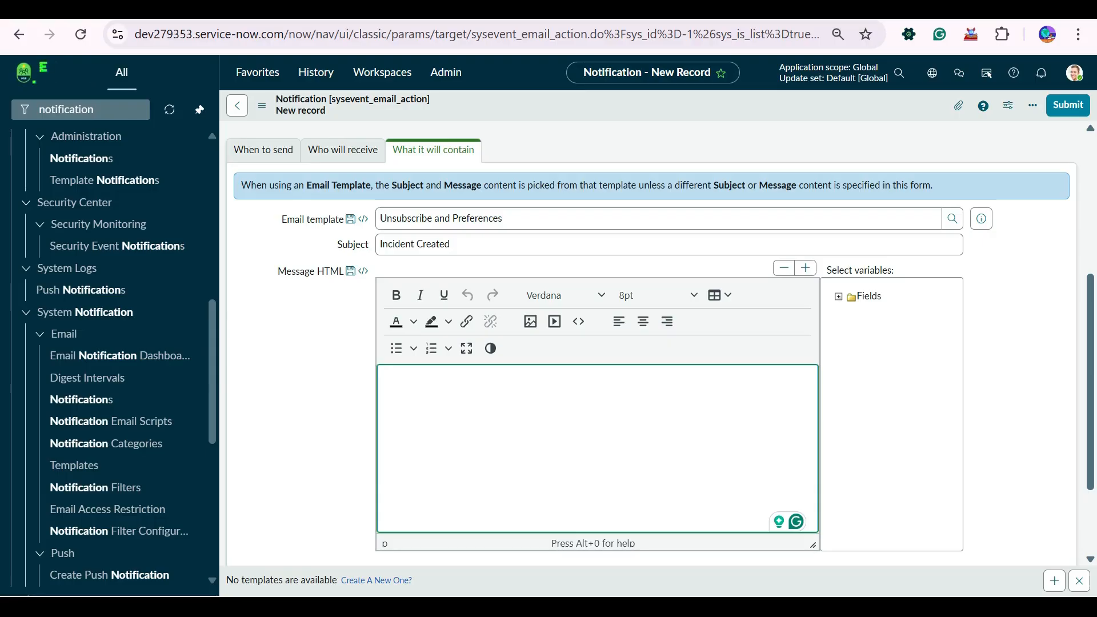
- Start the message with 'Hi ${caller_id}' using the Caller field variable
type("Hi")
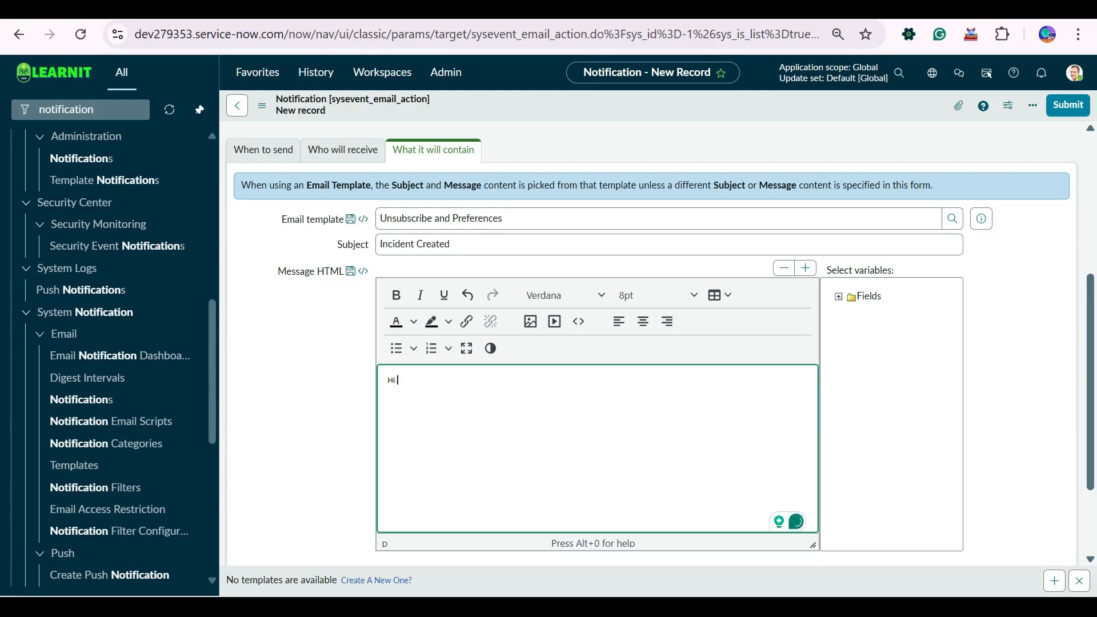
left_click(839, 297)
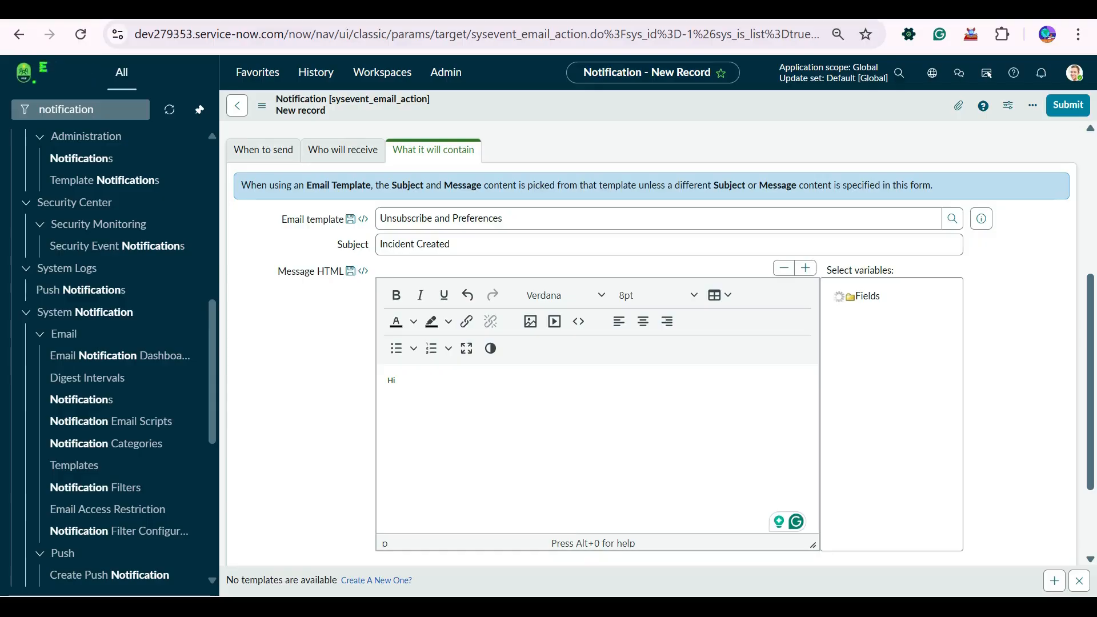
scroll(889, 414, "down", 3)
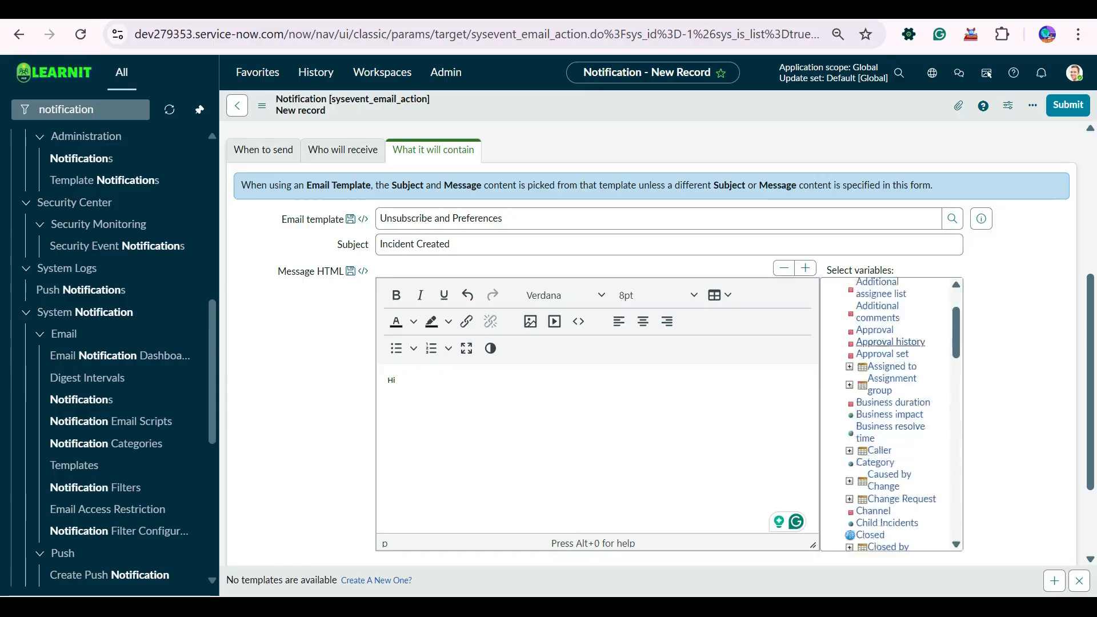
scroll(879, 524, "up", 3)
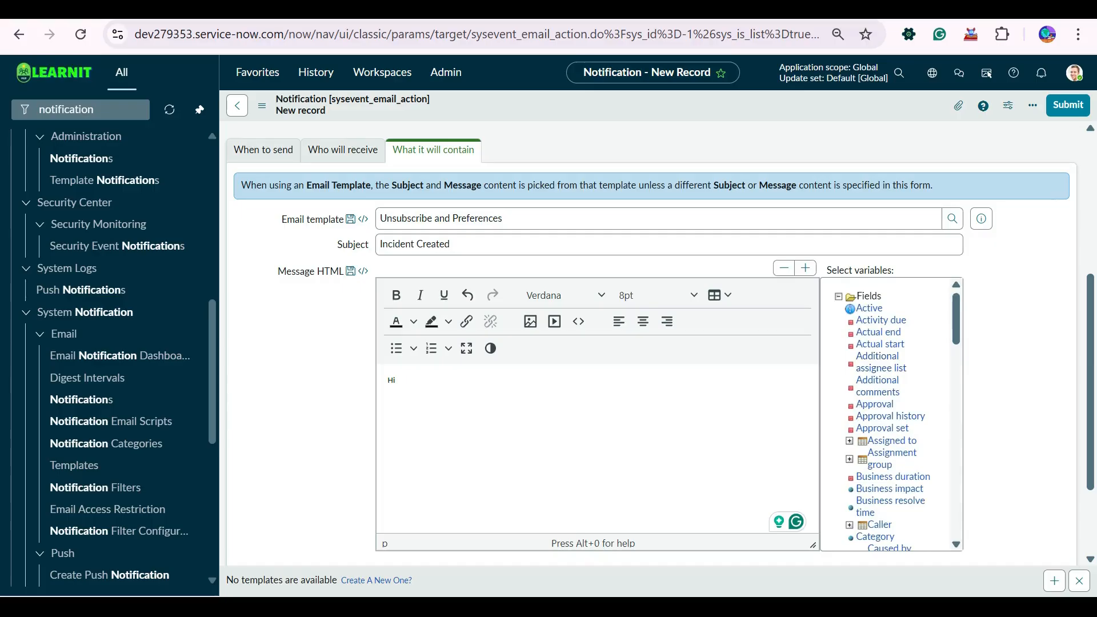
left_click(879, 524)
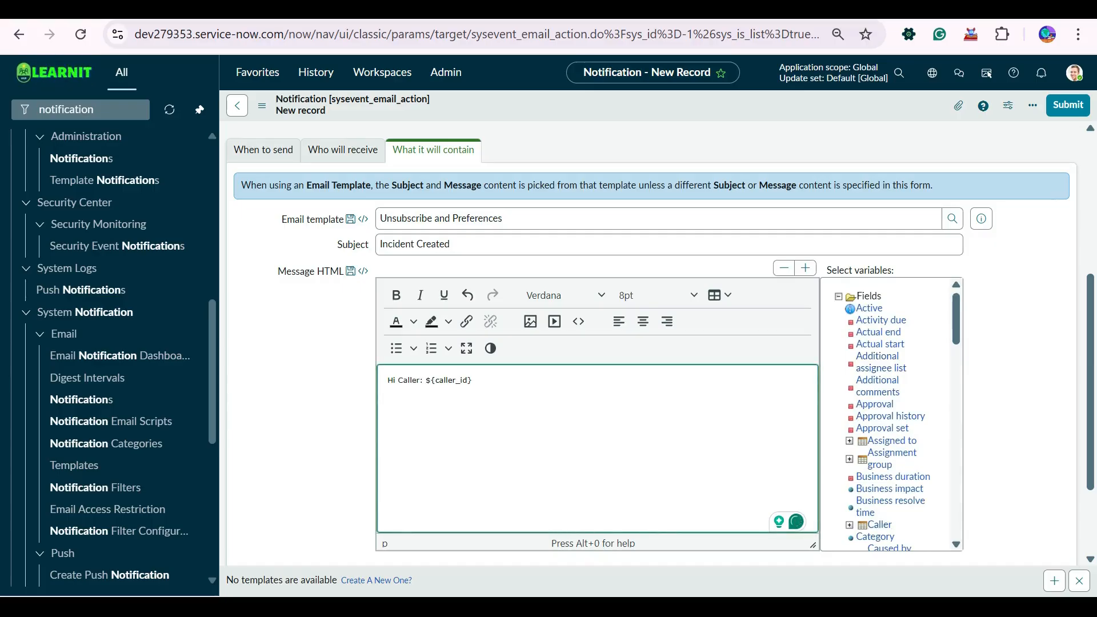
key("Delete")
key("Delete")
key("Delete")
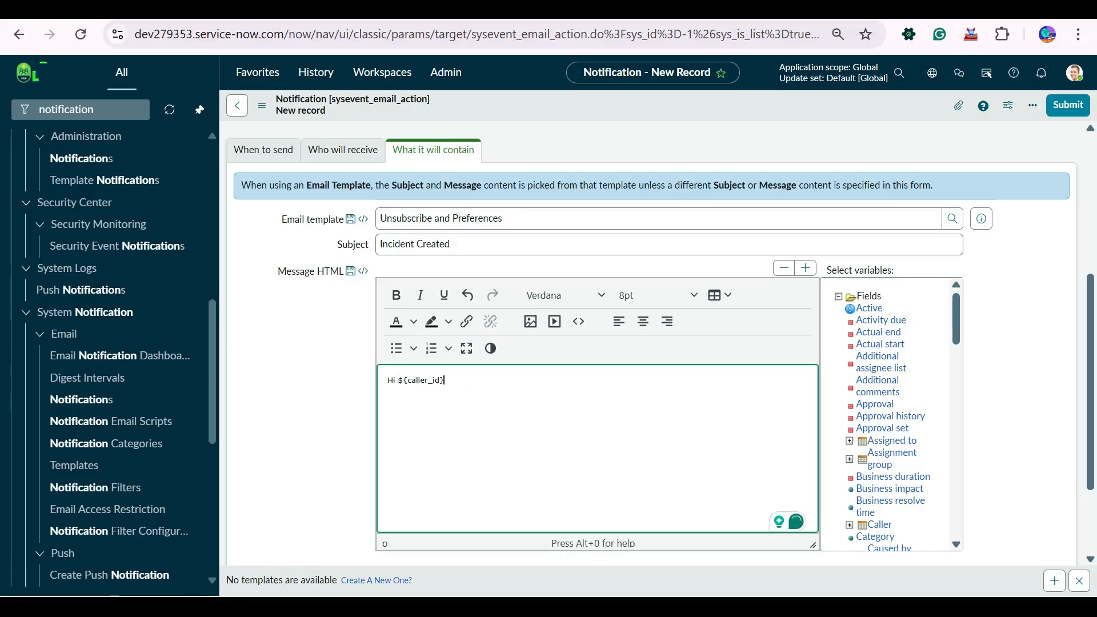
- Add the lines 'Your Incident is Created.' and 'Thanks,' to the message
key("Return")
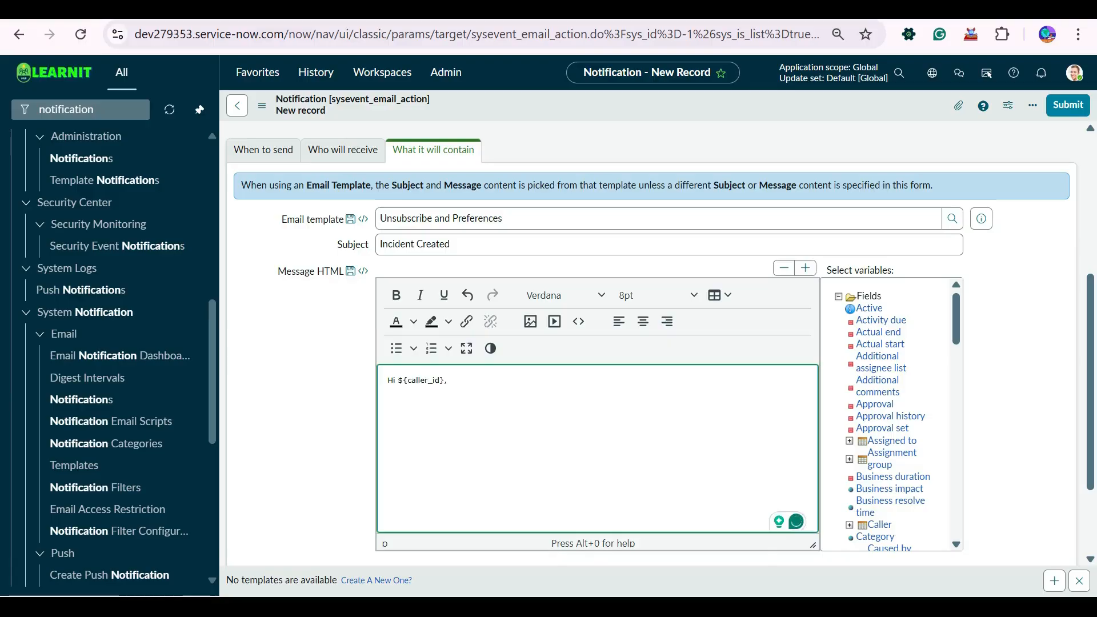
type("Your Incident")
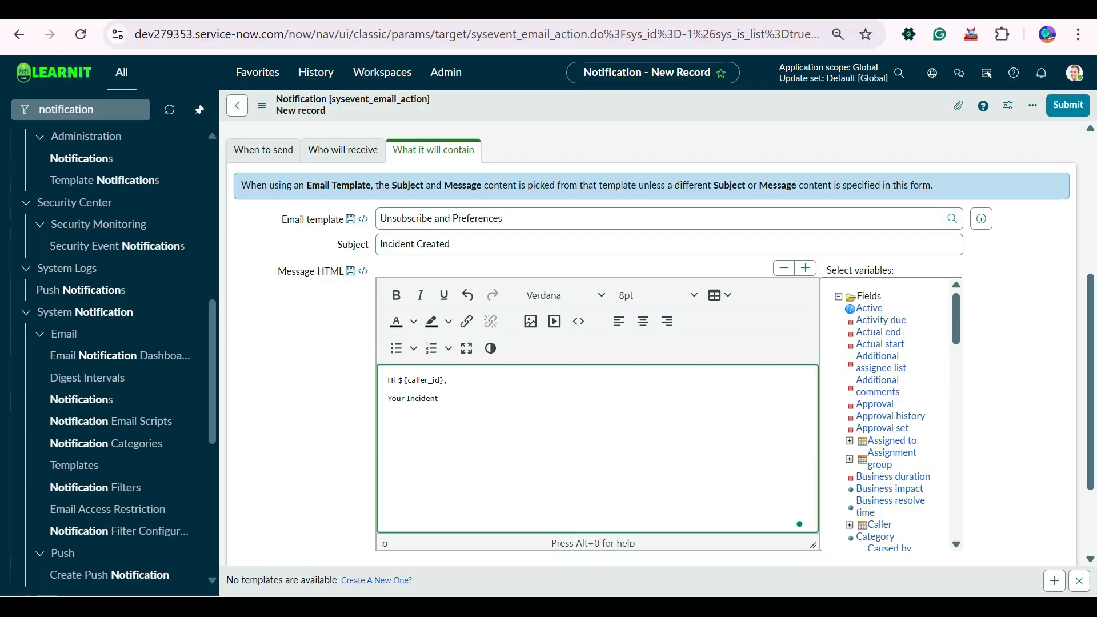
type(" is Created")
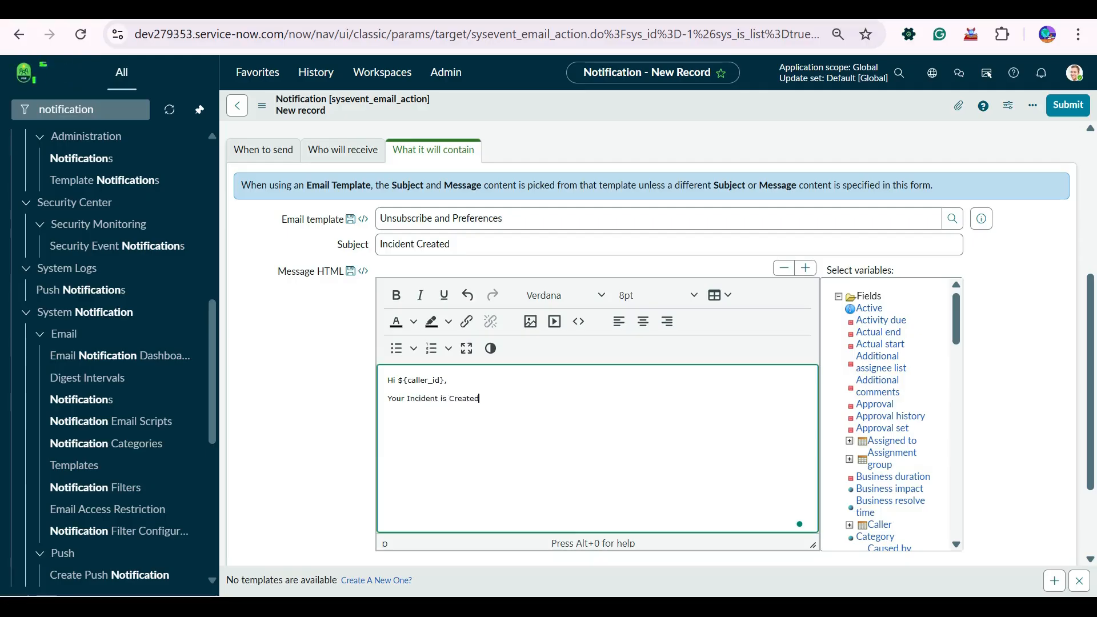
type(".")
key("Return")
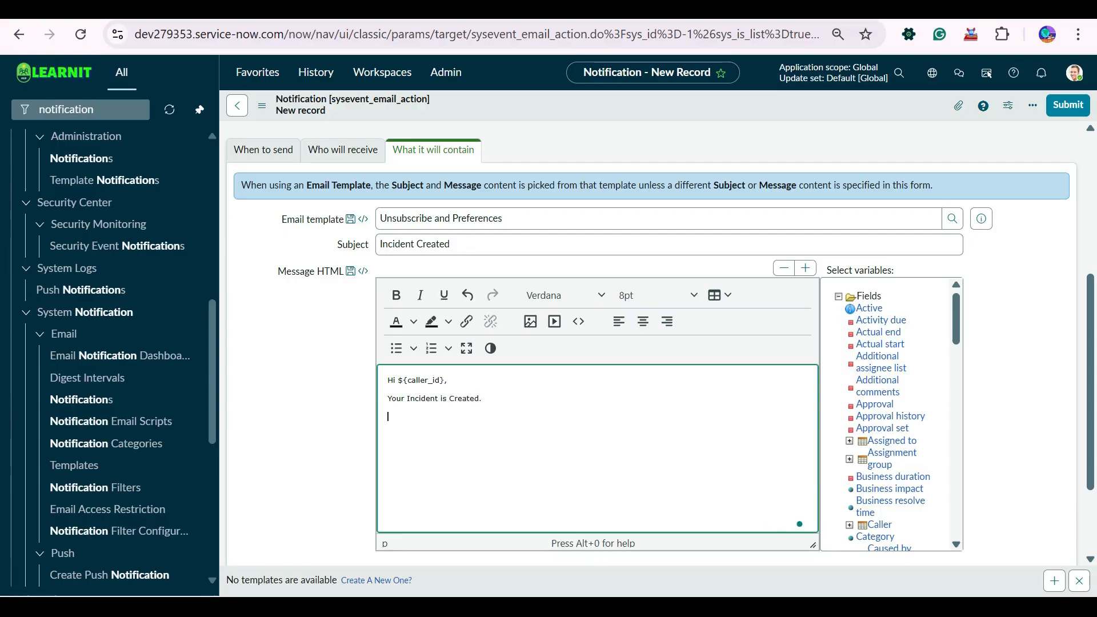
type("Thanks,")
key("Return")
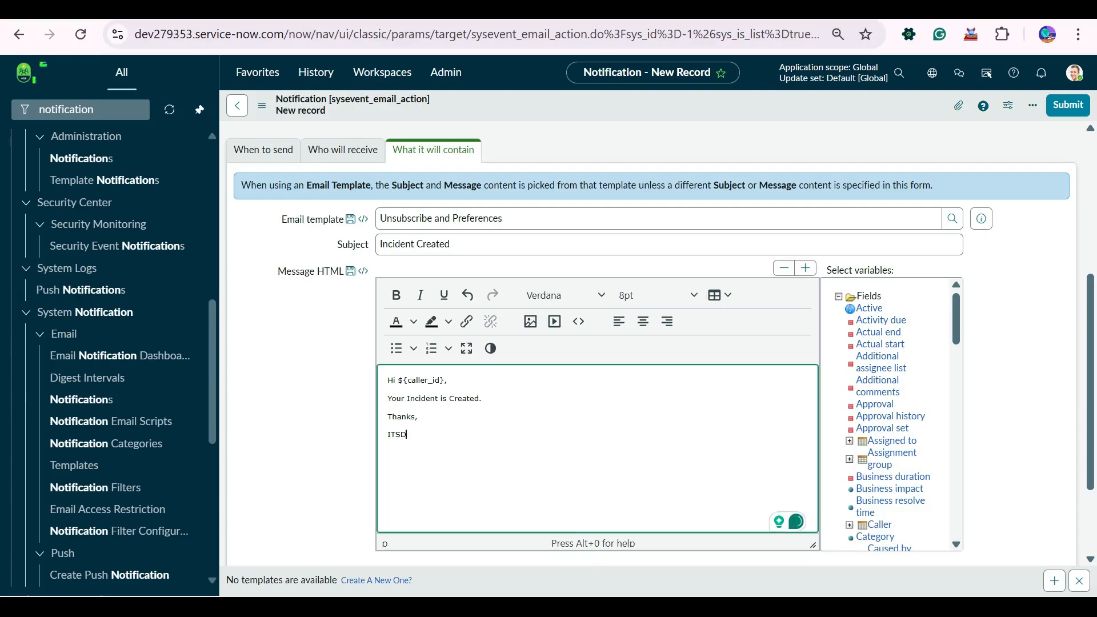
- Place ${number} after 'Your Incident' and reword the line to 'has been created'
scroll(890, 416, "down", 15)
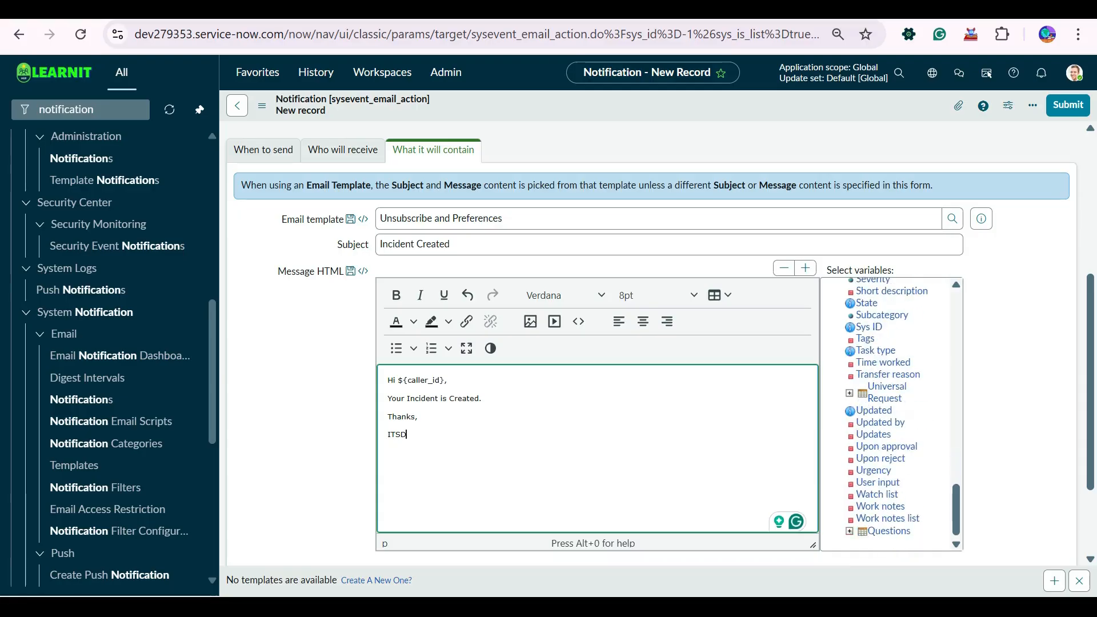
scroll(890, 416, "up", 3)
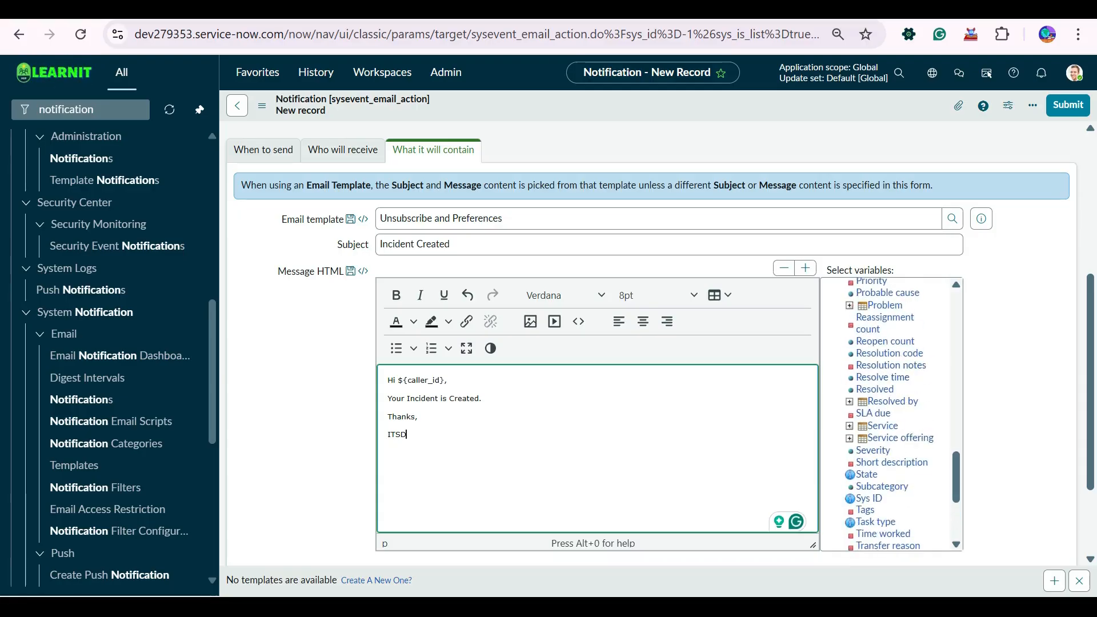
scroll(889, 355, "up", 3)
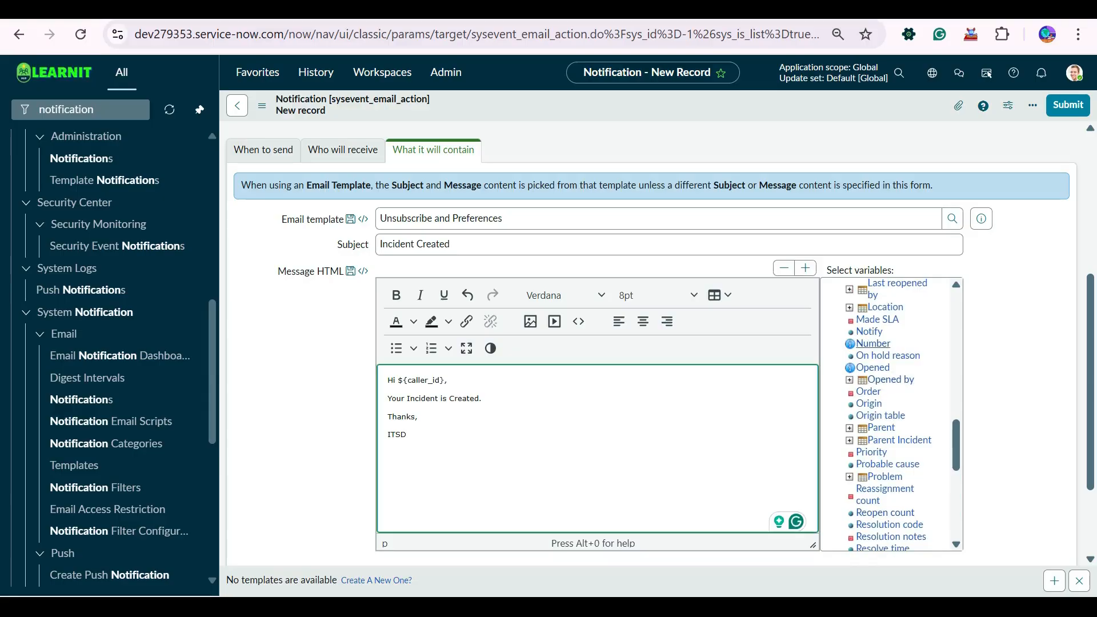
left_click(873, 344)
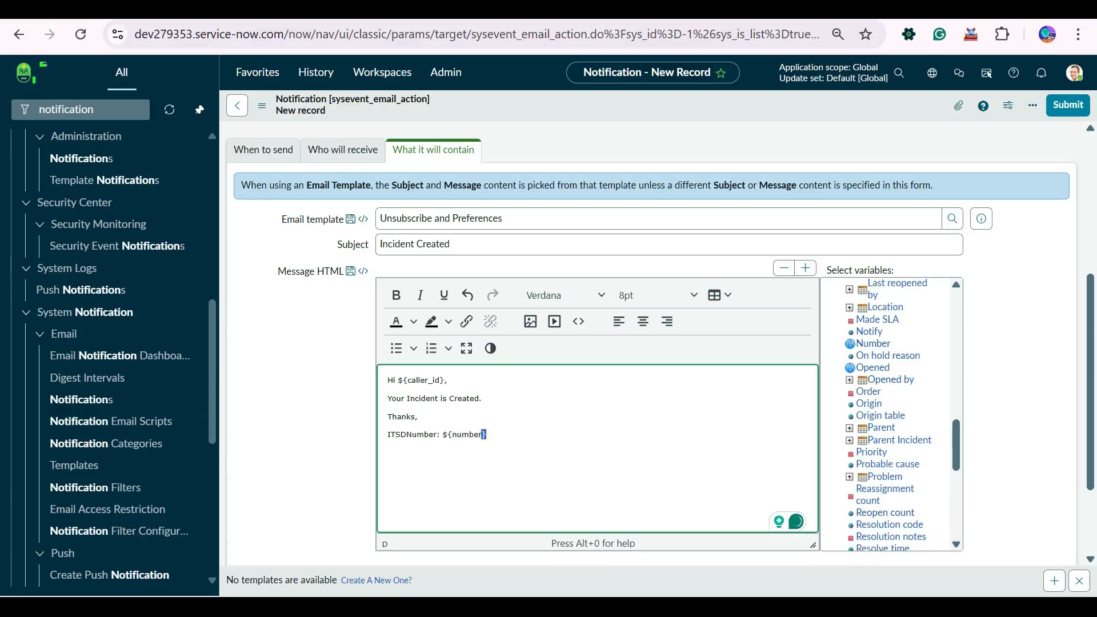
left_click_drag(486, 435, 442, 435)
key("ctrl+c")
key("BackSpace")
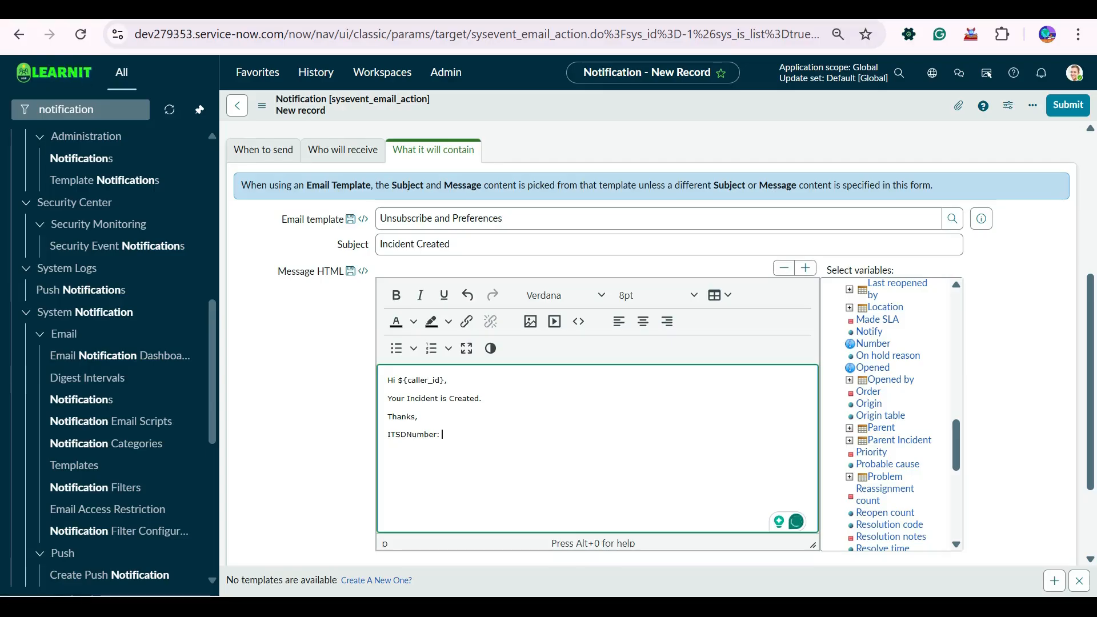
key("BackSpace")
key("BackSpace")
left_click(441, 398)
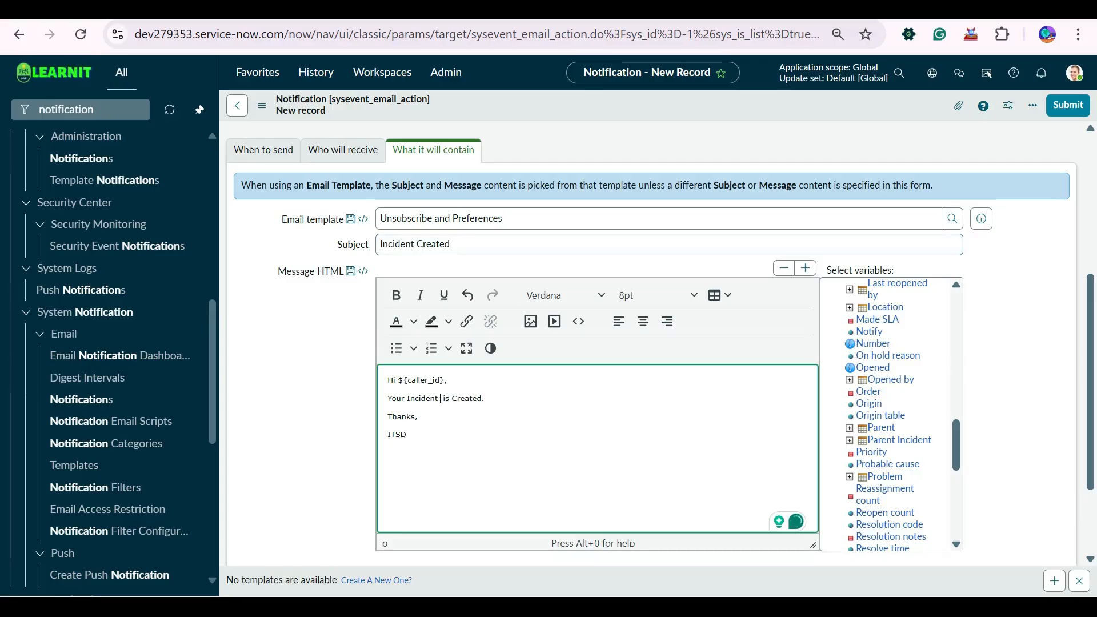
key("ctrl+v")
mouse_move(506, 398)
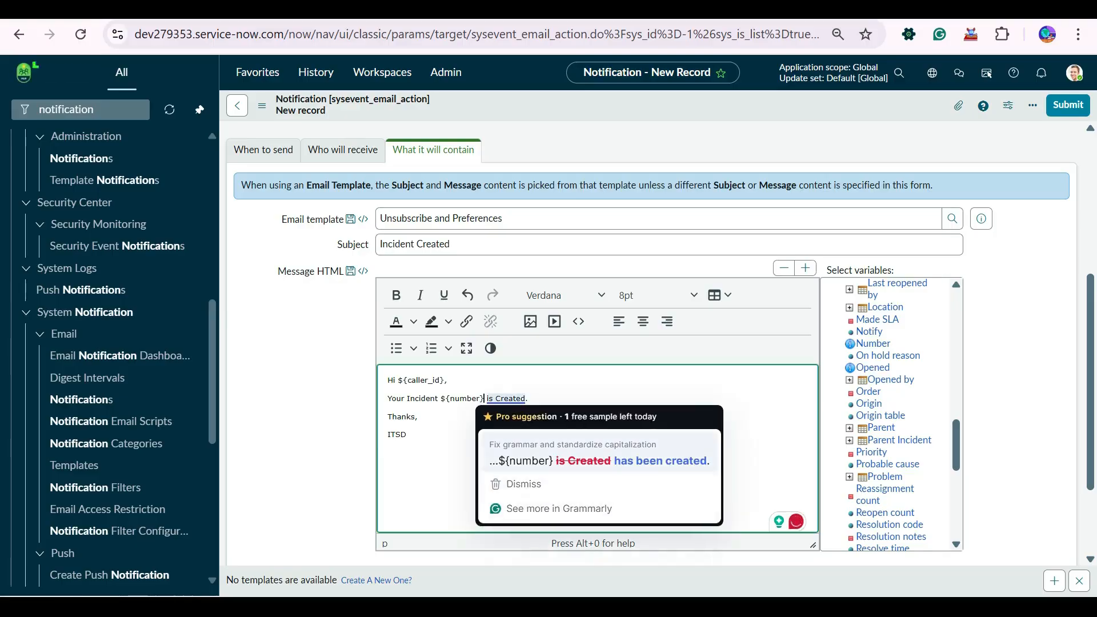
left_click(594, 461)
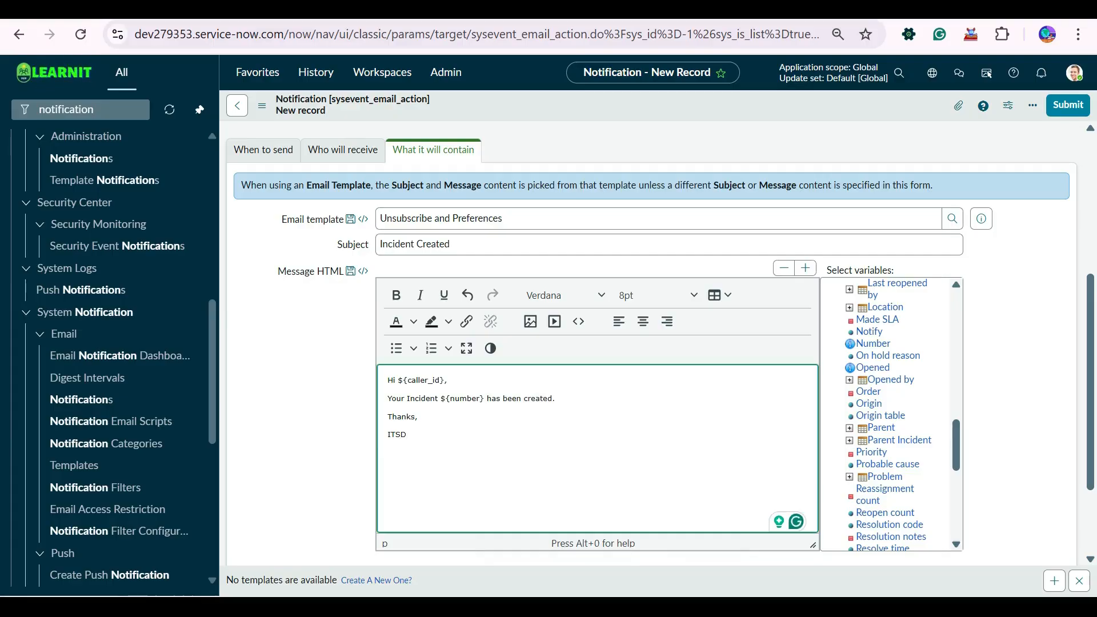
- Insert ${number} before 'Created' in the subject
left_click(416, 244)
left_click(873, 344)
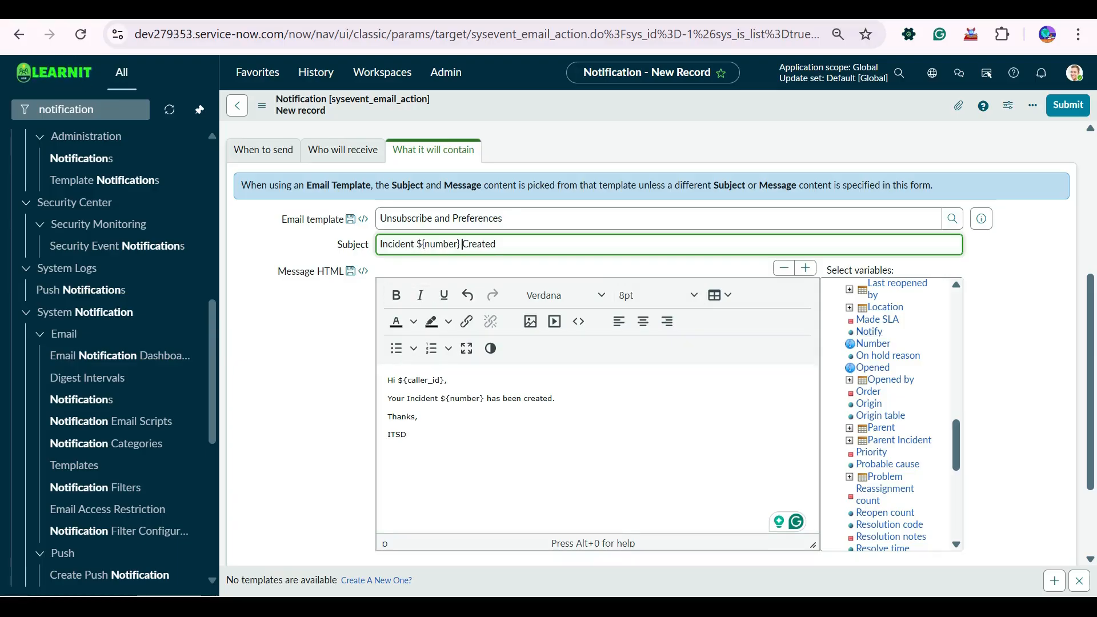
left_click(514, 434)
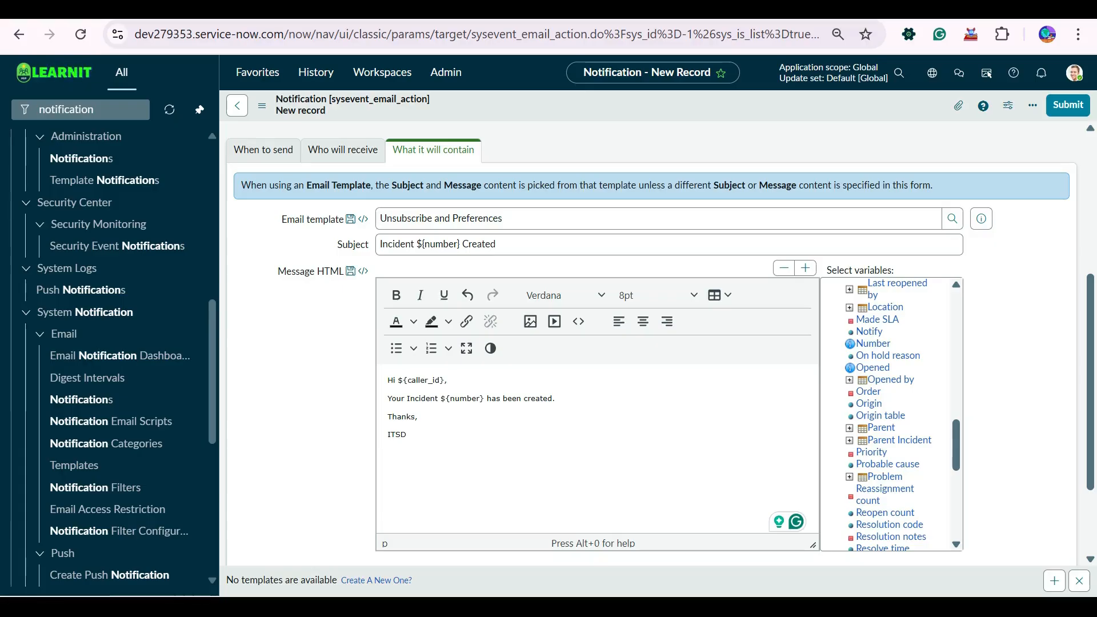
- Save the notification, then preview it against a sample incident whose number fills the subject and body
right_click(664, 106)
left_click(689, 113)
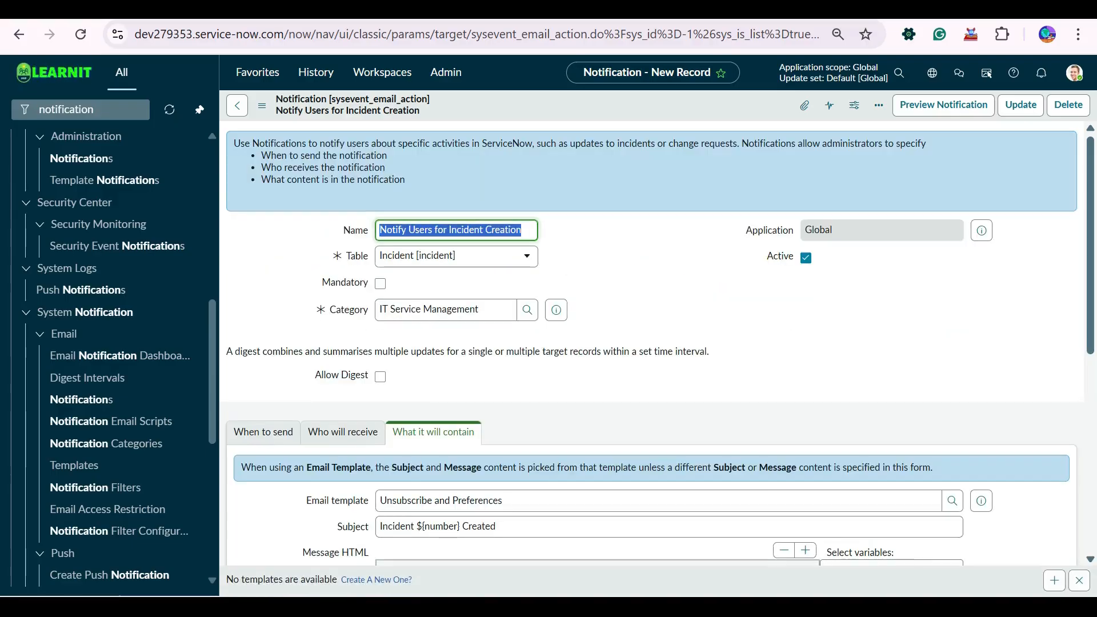
left_click(943, 105)
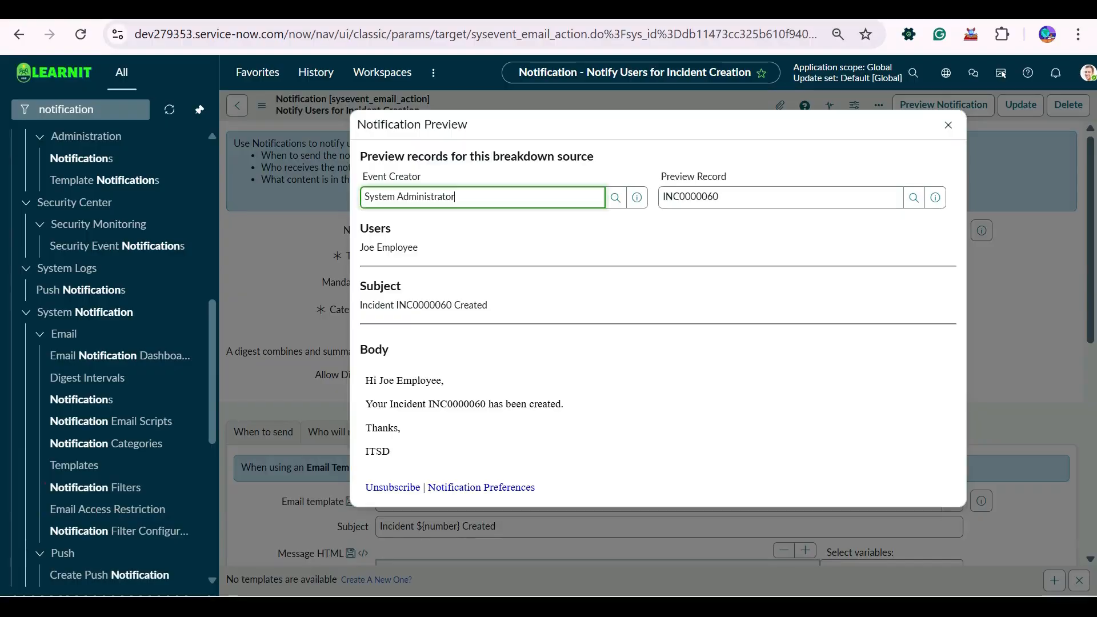
left_click_drag(719, 197, 651, 197)
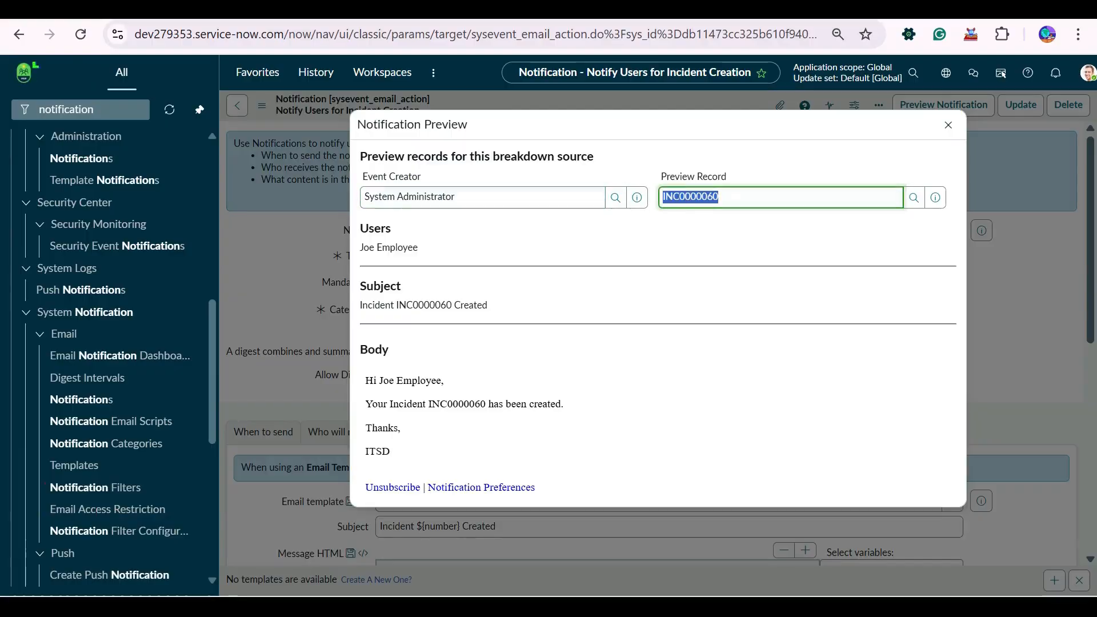
left_click(718, 243)
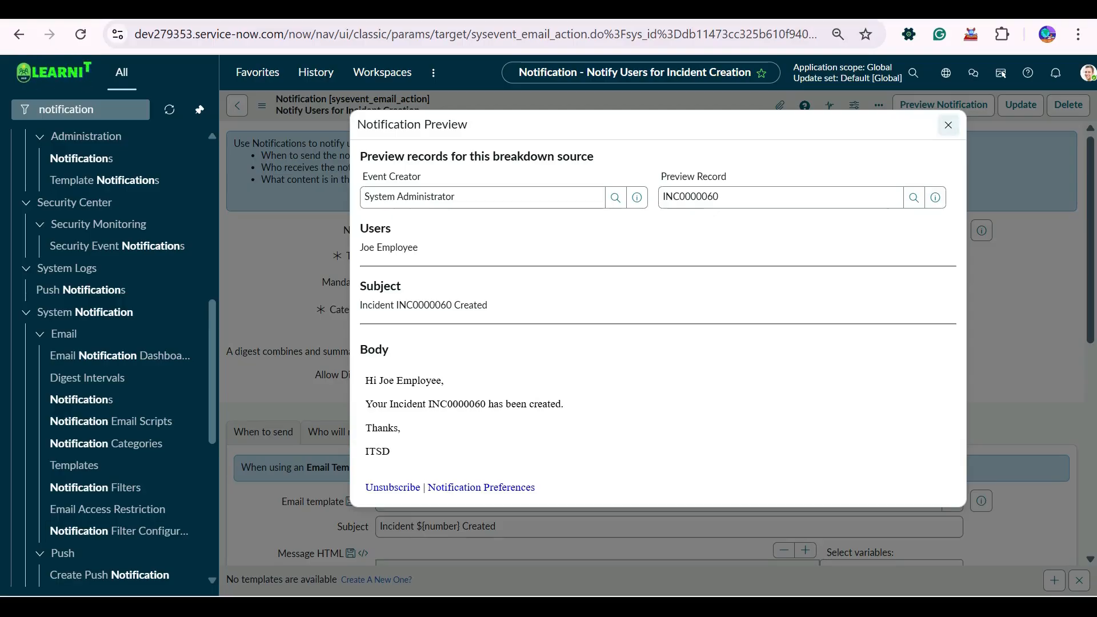
left_click(948, 124)
- Filter the navigator for 'incident' and open a new incident form
left_click(80, 109)
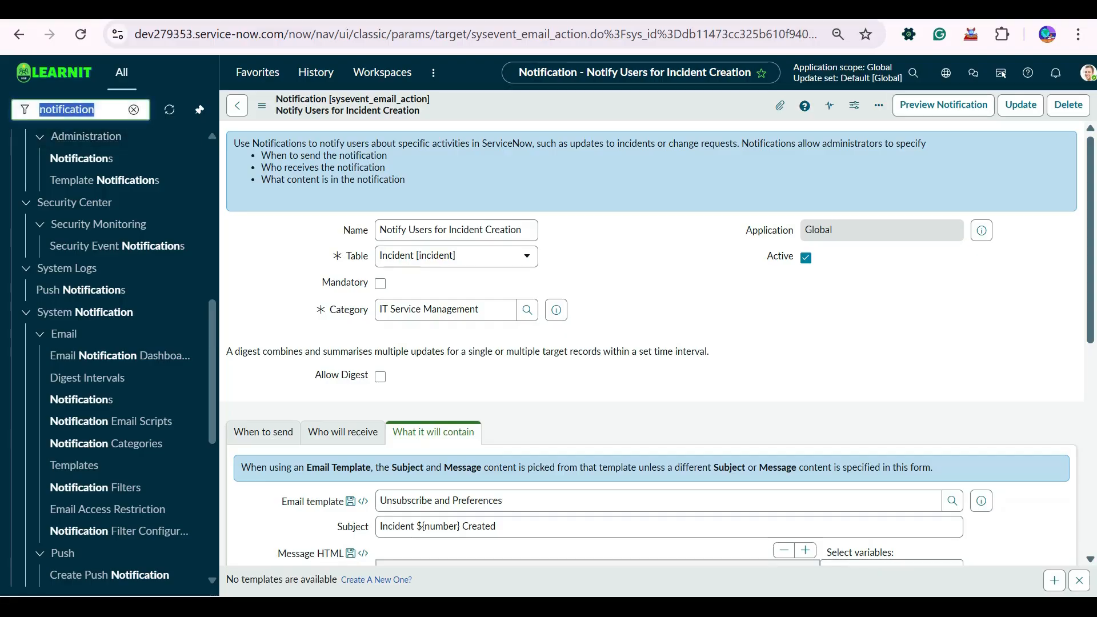
type("incid")
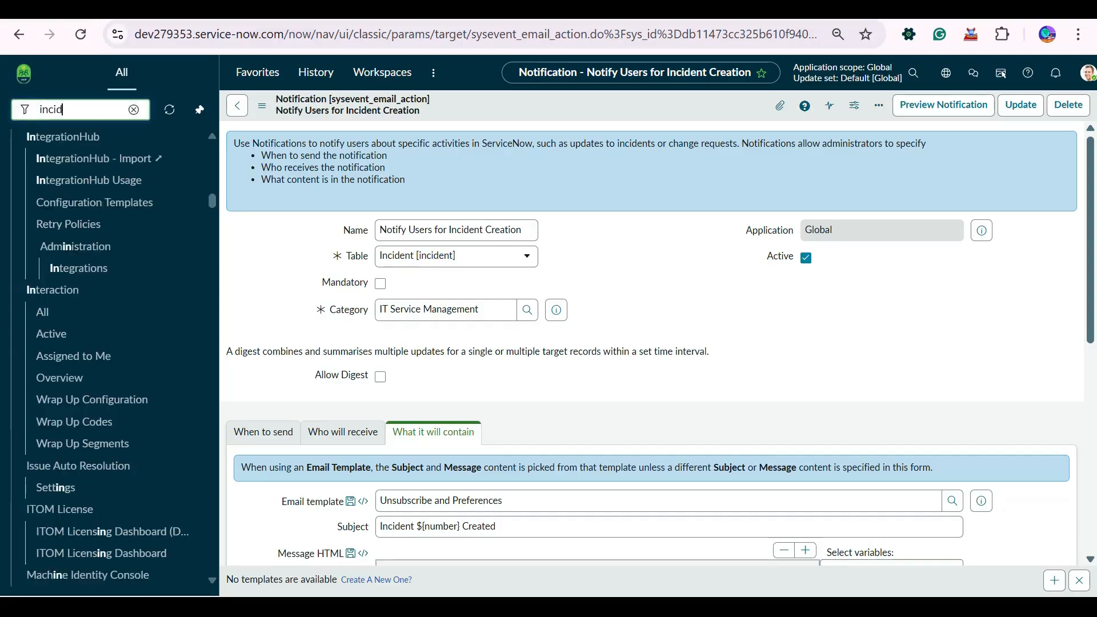
type("ent")
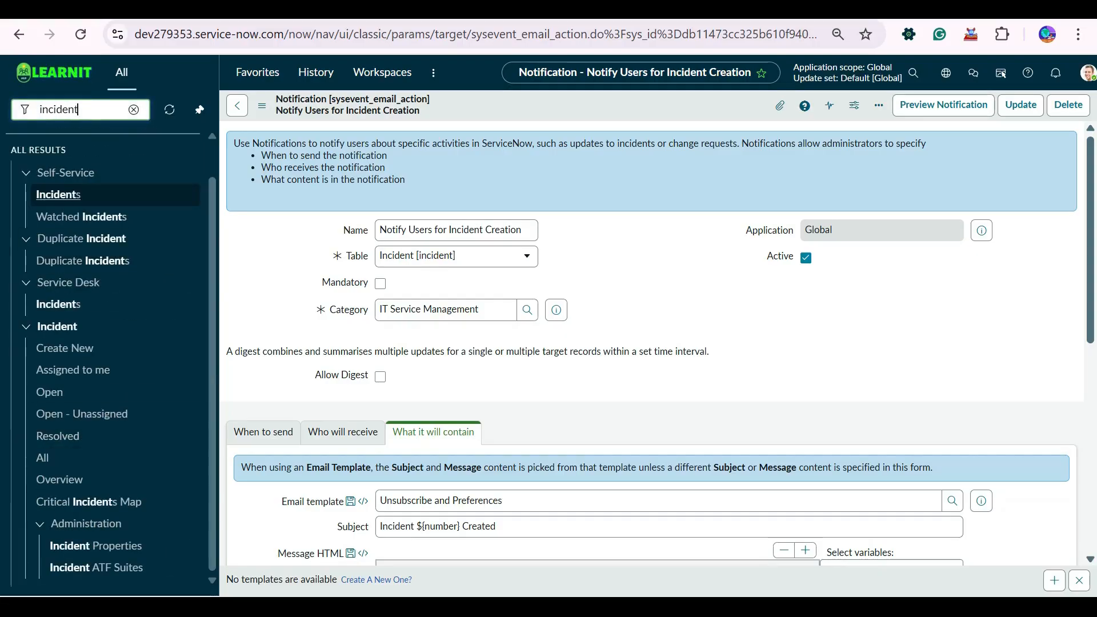
left_click(64, 348)
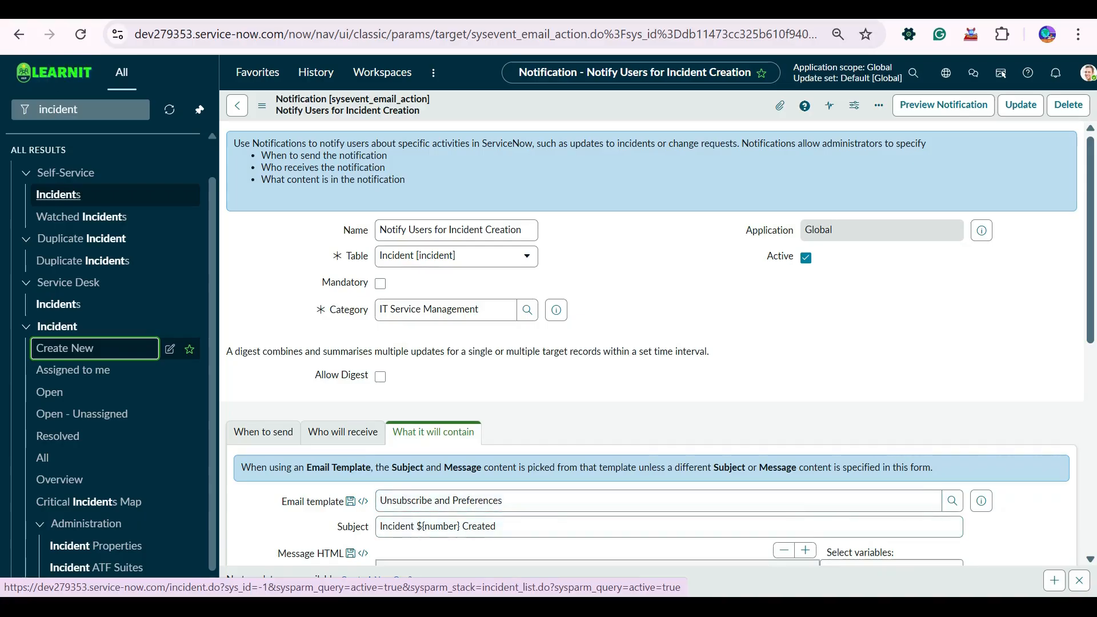
mouse_move(286, 9)
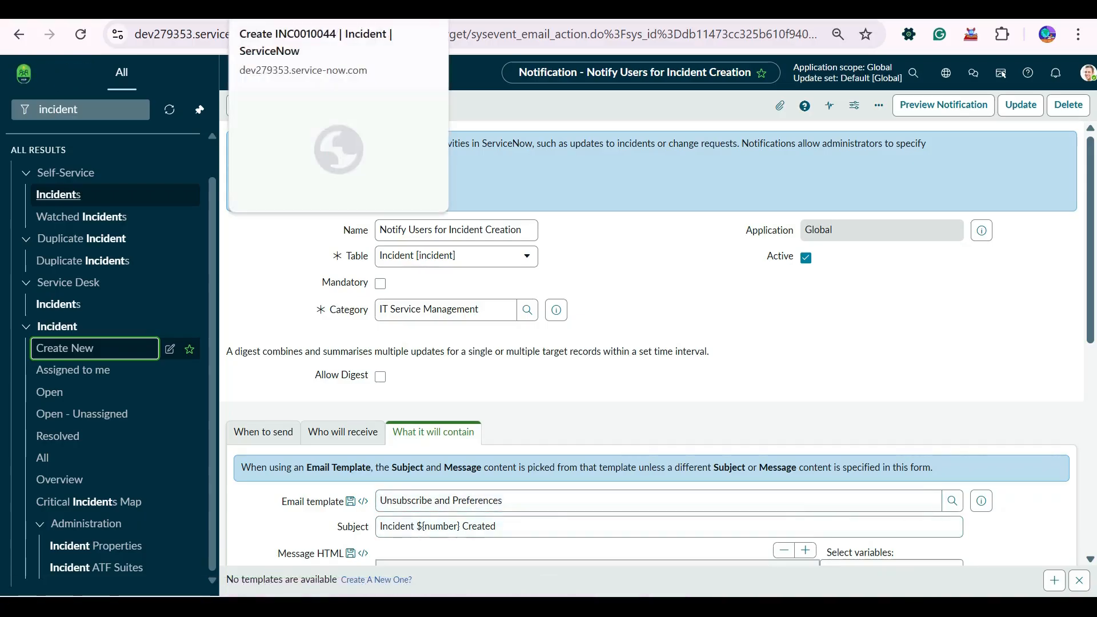
- Clear the Unsubscribe and Preferences value from the notification's Email template field
left_click_drag(510, 501, 138, 481)
key("BackSpace")
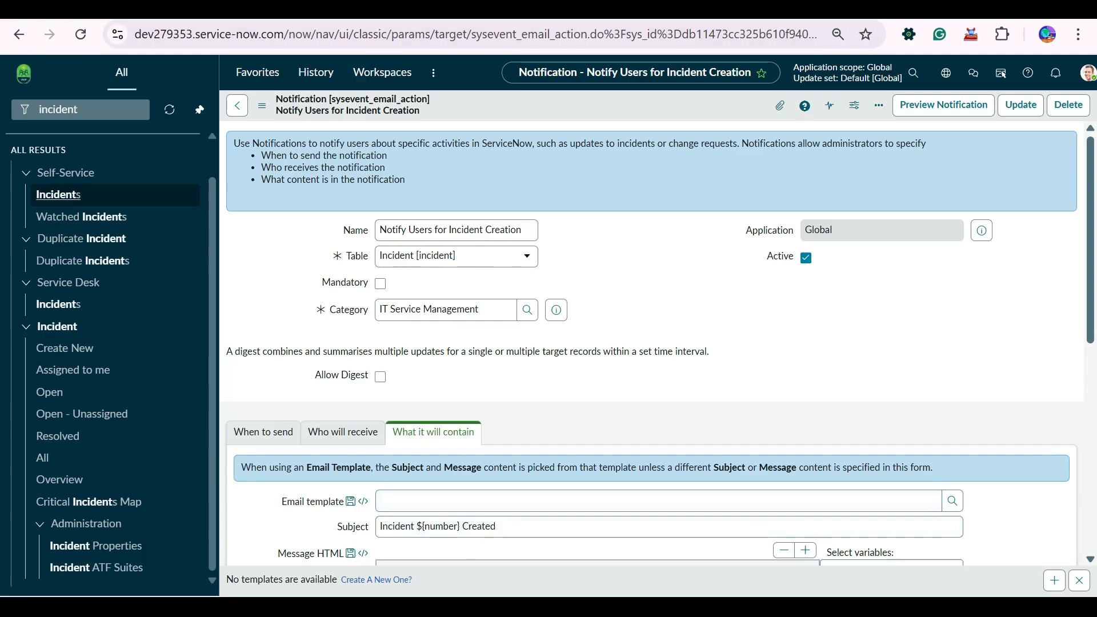
right_click(557, 107)
- Save the template-free notification and preview its recipients, subject and body
left_click(572, 115)
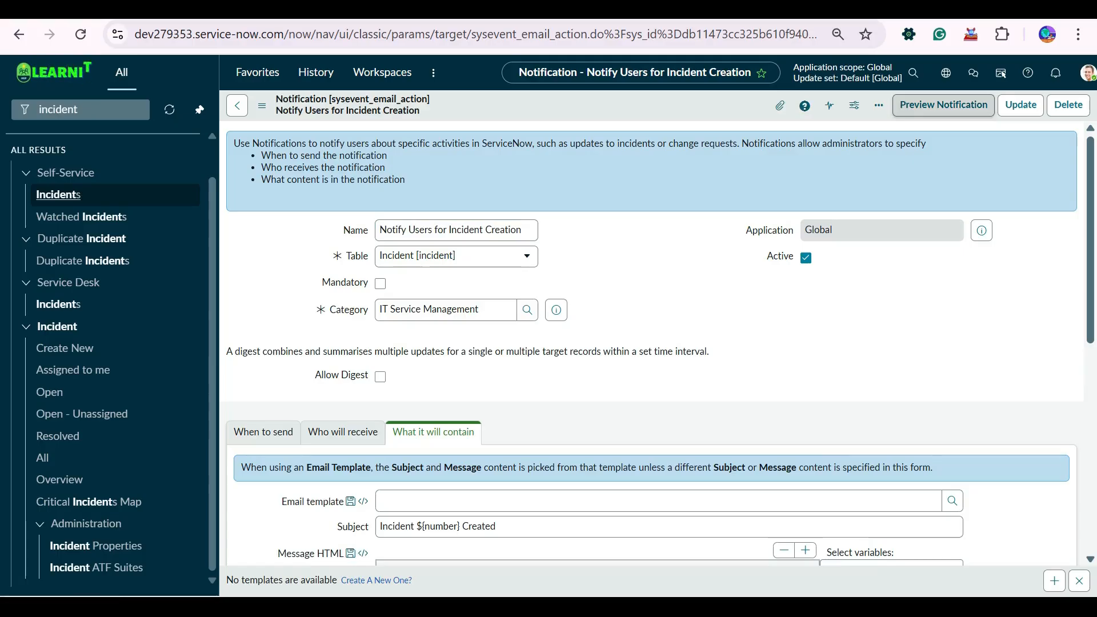
left_click(943, 105)
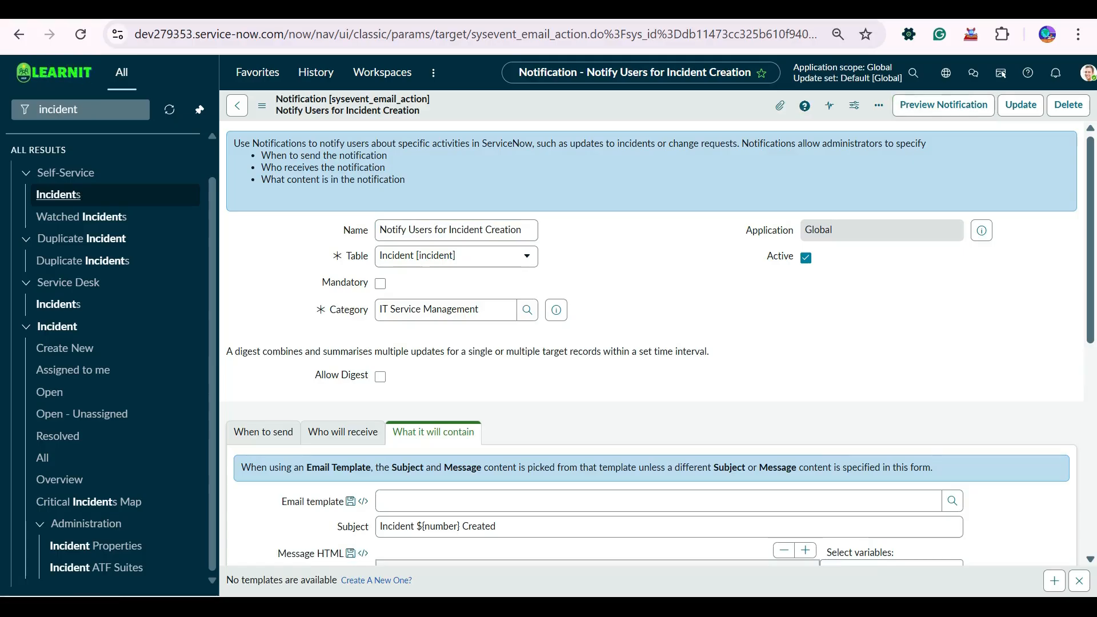
scroll(651, 343, "down", 6)
scroll(651, 342, "up", 6)
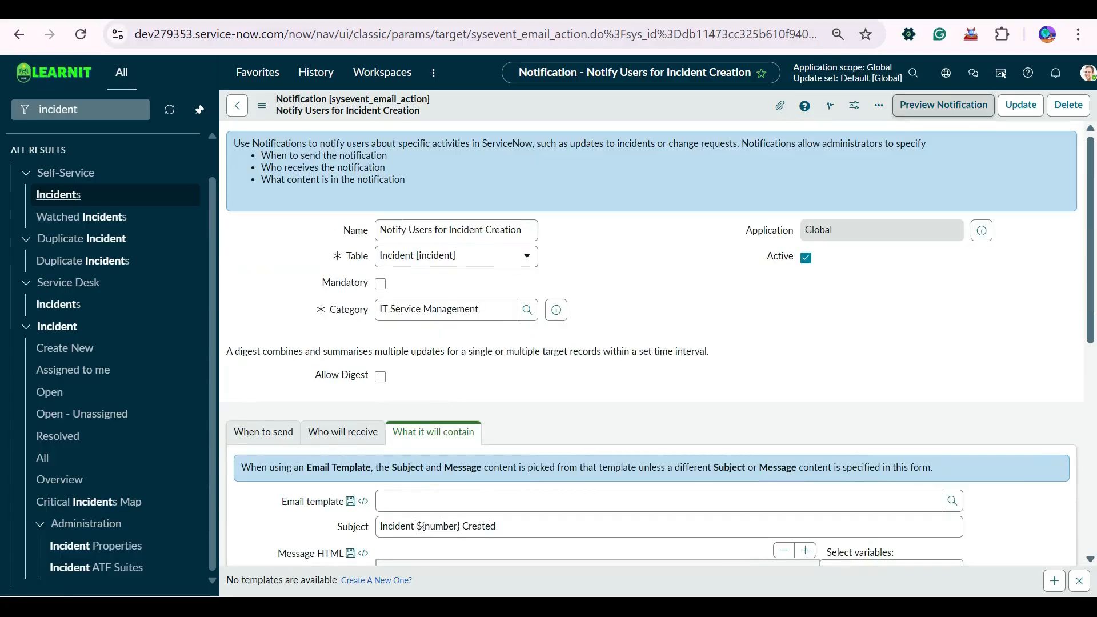
left_click(944, 105)
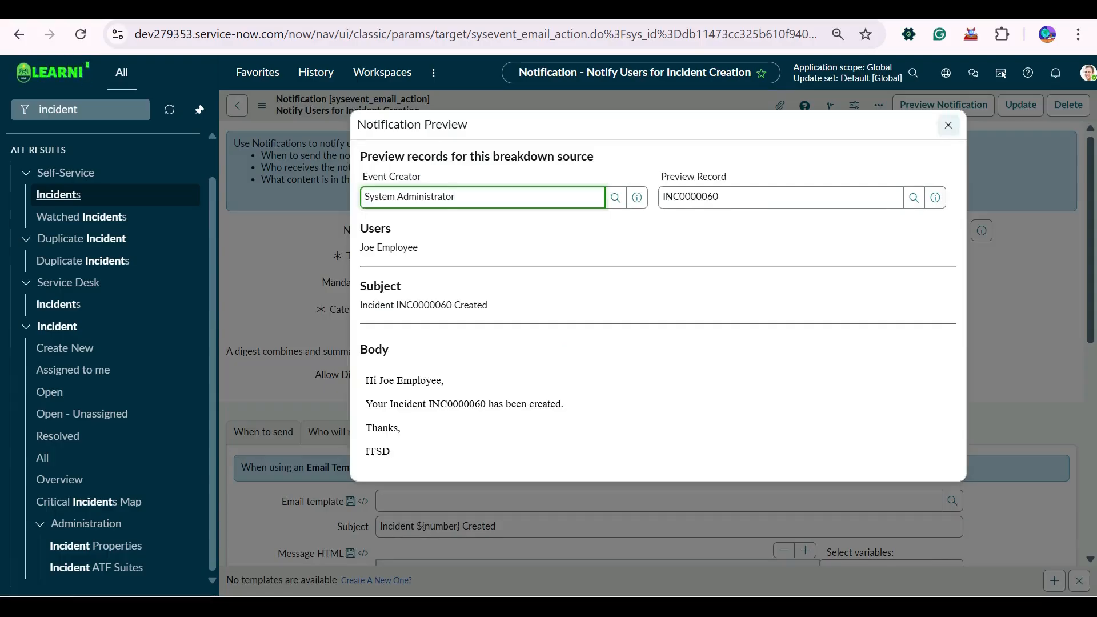
left_click(948, 125)
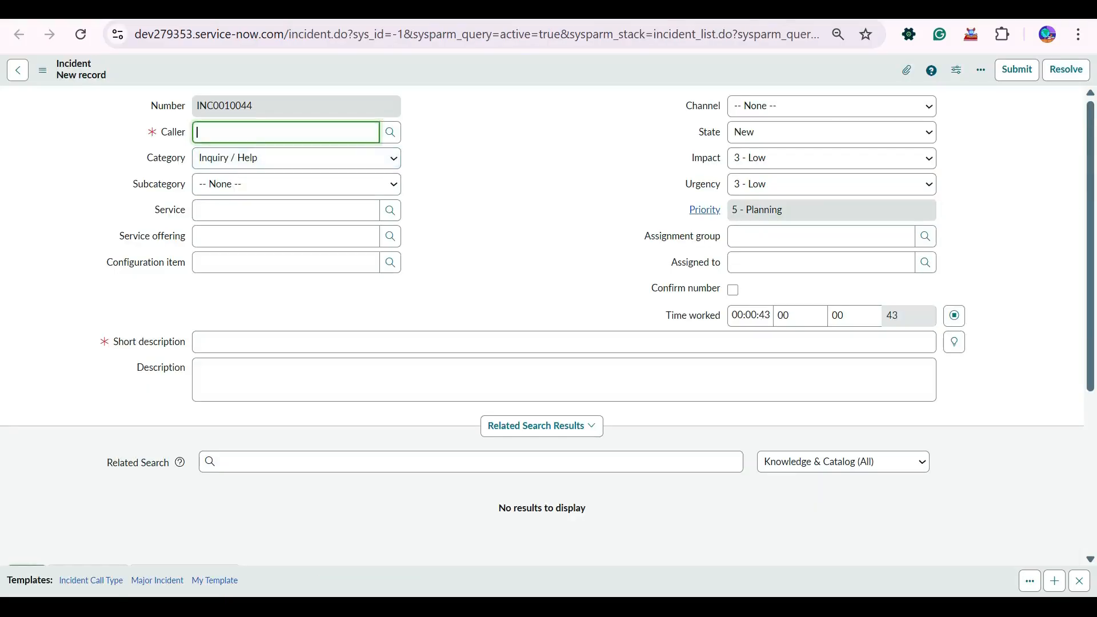
- Submit the incident with caller System Administrator, subcategory Antivirus and short description 'Testing'
left_click(286, 187)
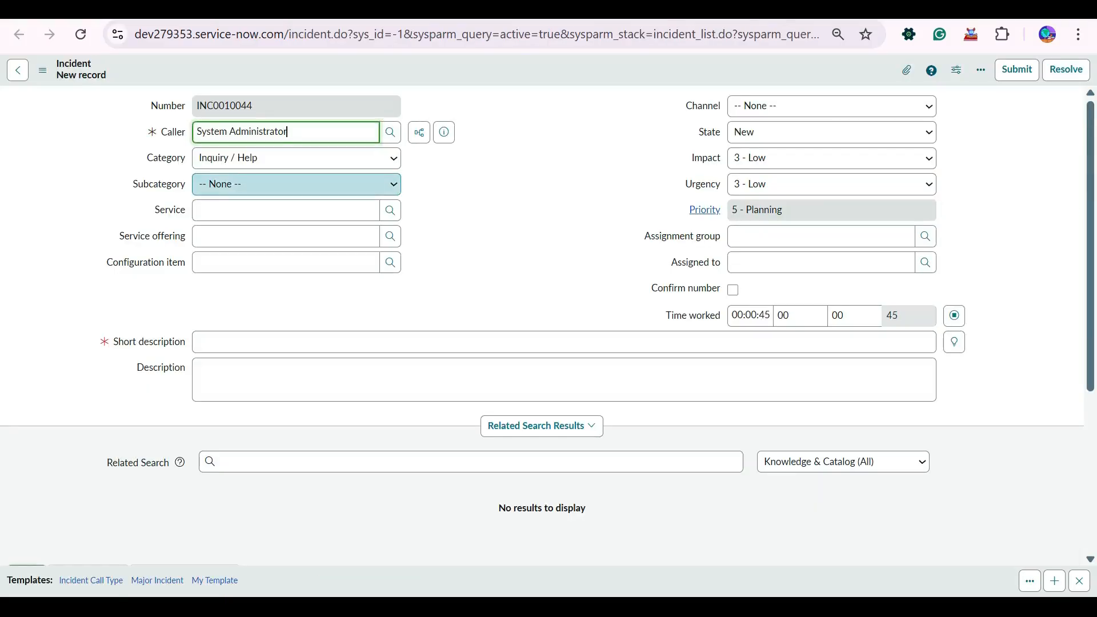
left_click(296, 185)
left_click(240, 227)
left_click(297, 377)
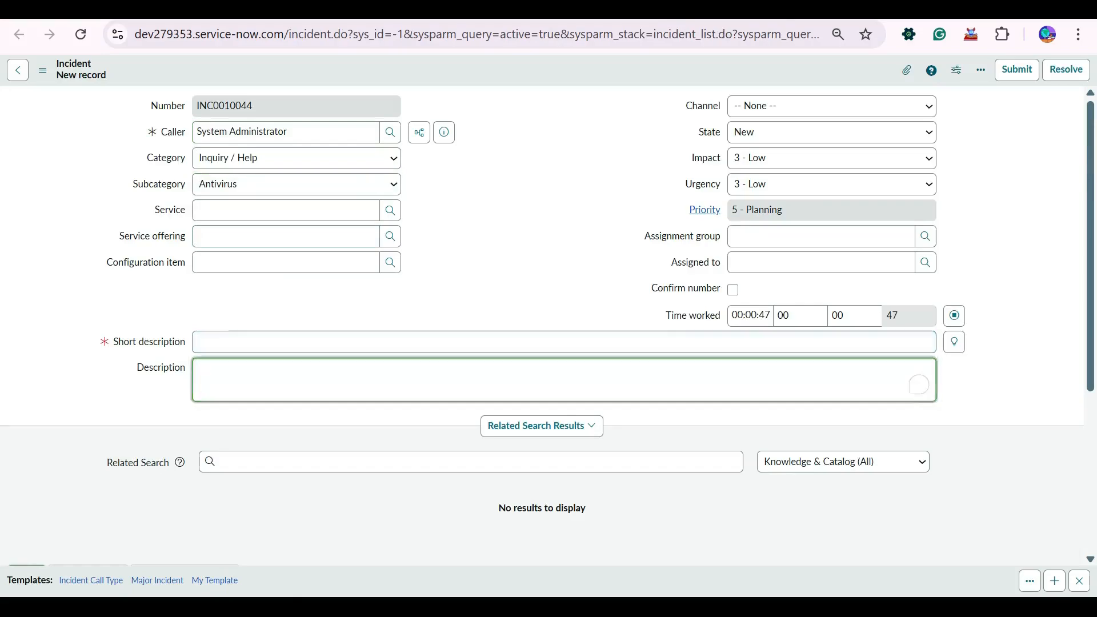
left_click(298, 342)
type("Testing")
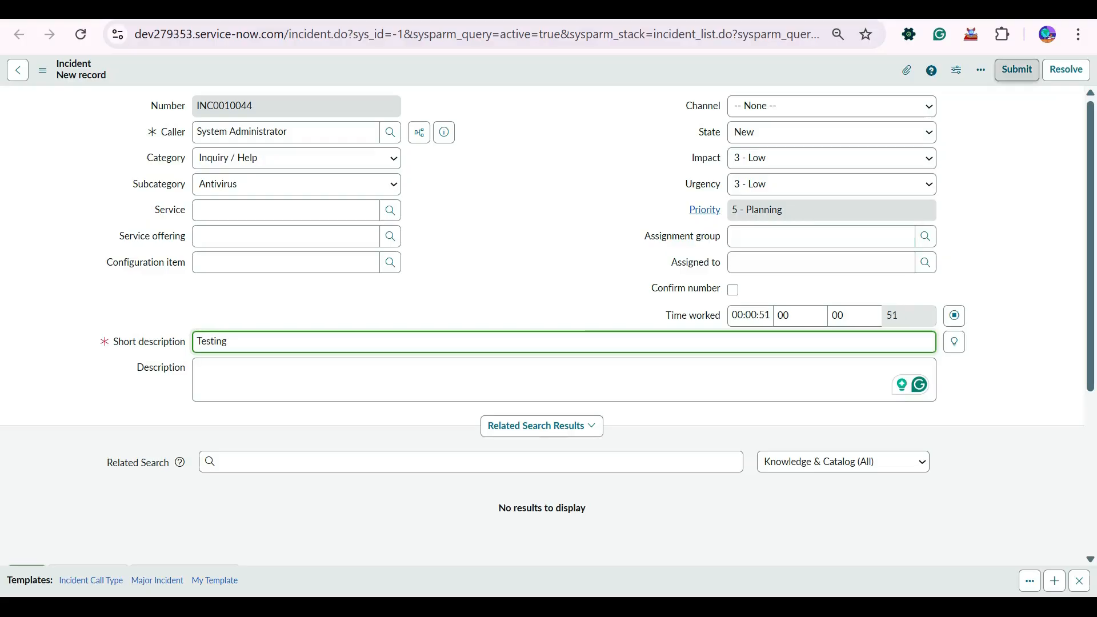
left_click(1017, 69)
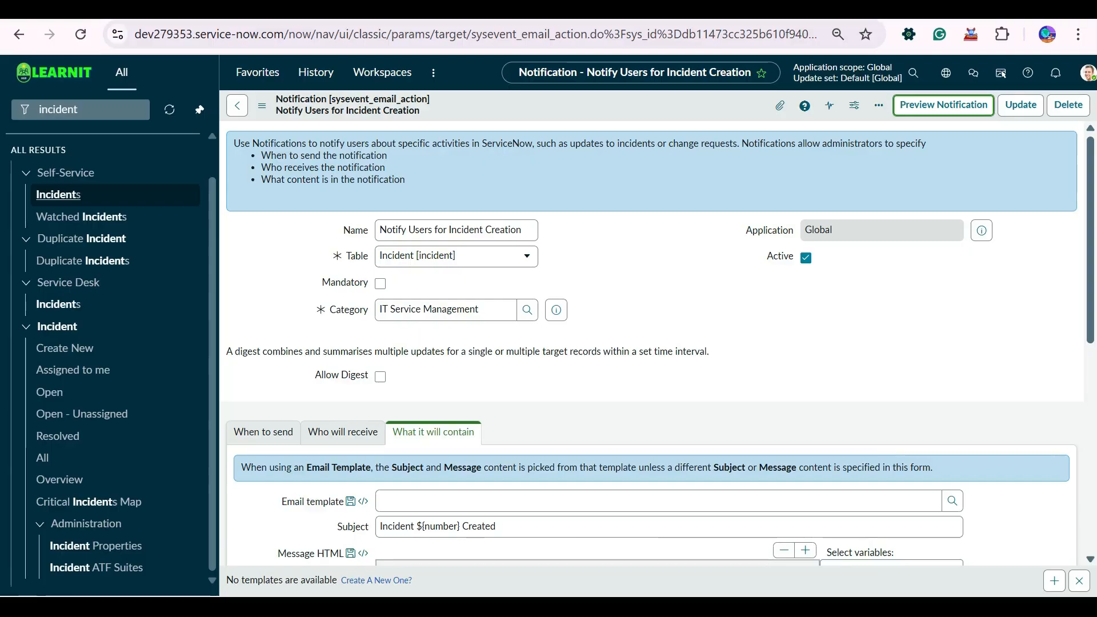
- Open System Logs > Emails and open the newest 'Incident INC0010044 Created' email record
double_click(58, 109)
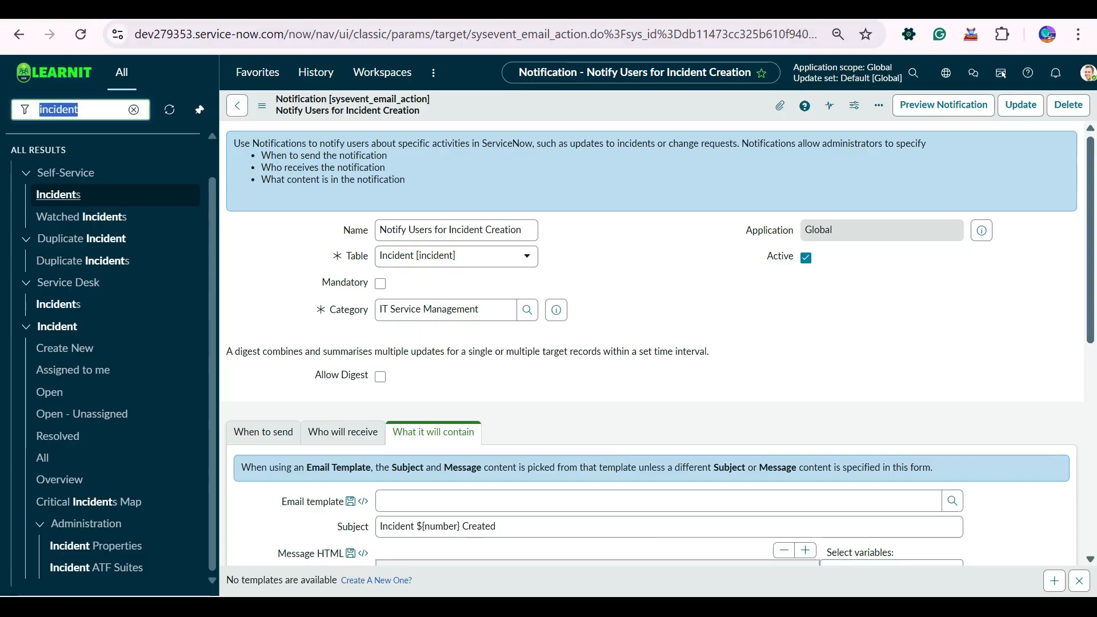
type("emails")
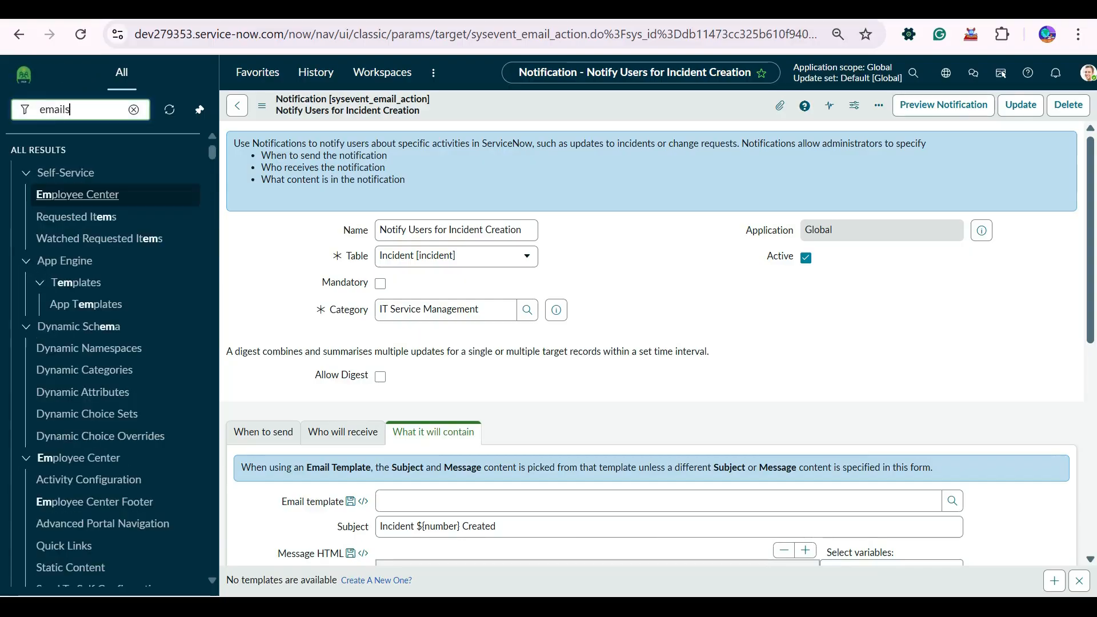
left_click(52, 234, "ctrl")
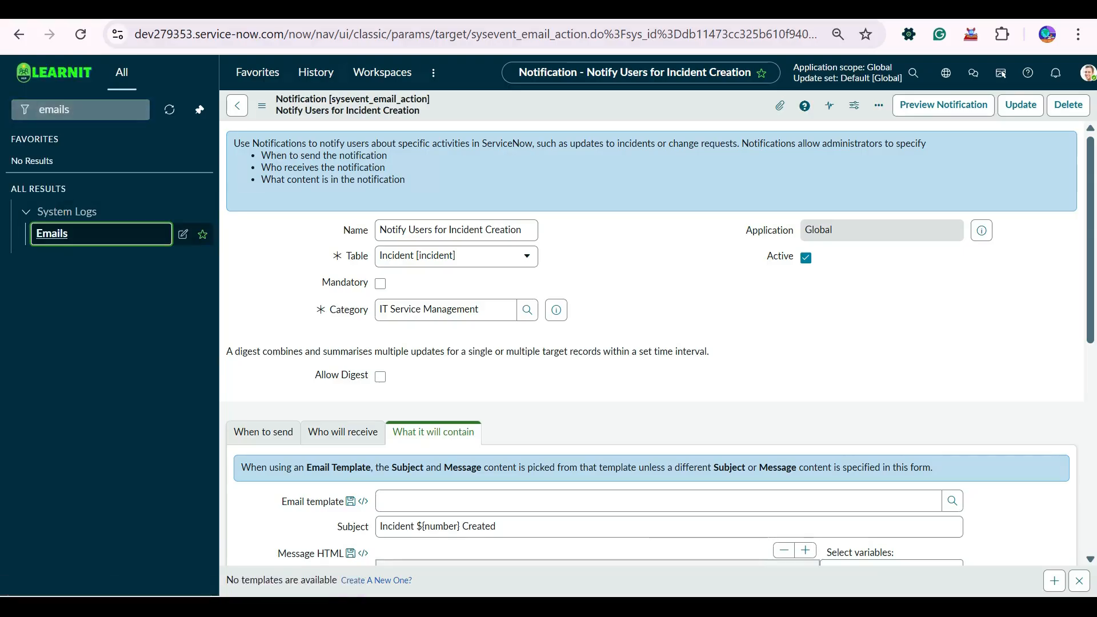
left_click(285, 10)
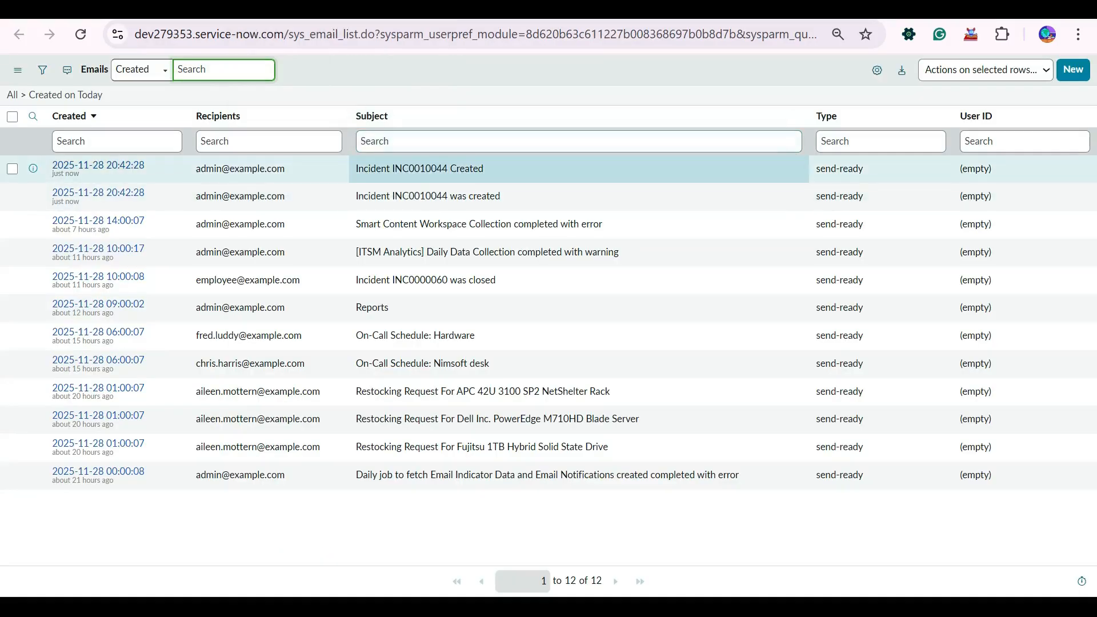
left_click_drag(491, 168, 355, 168)
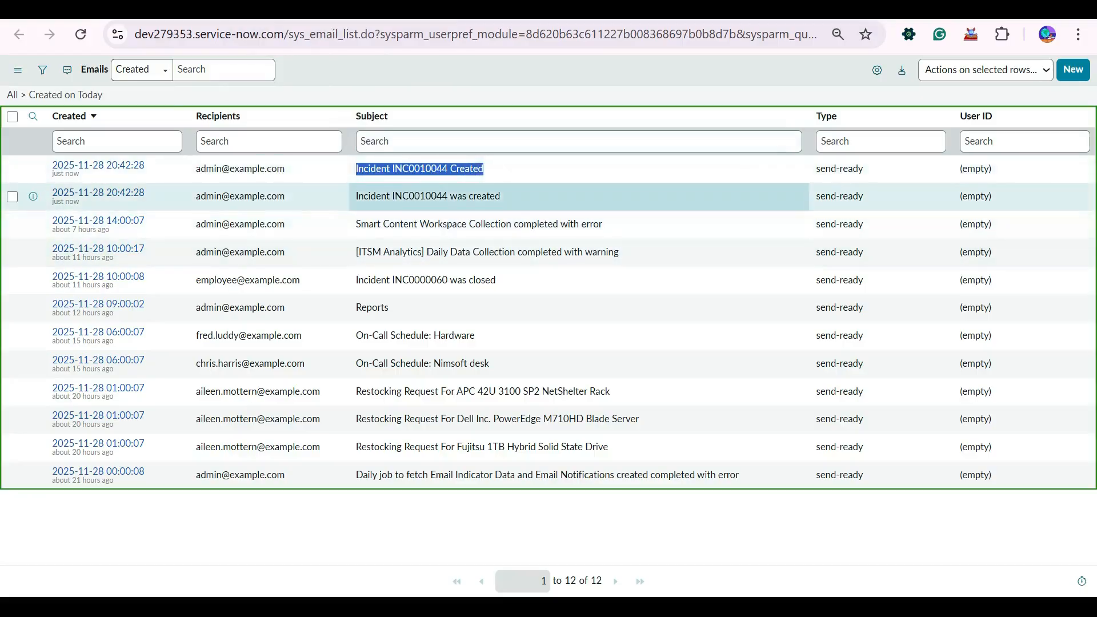
left_click_drag(503, 196, 344, 196)
left_click_drag(489, 168, 354, 168)
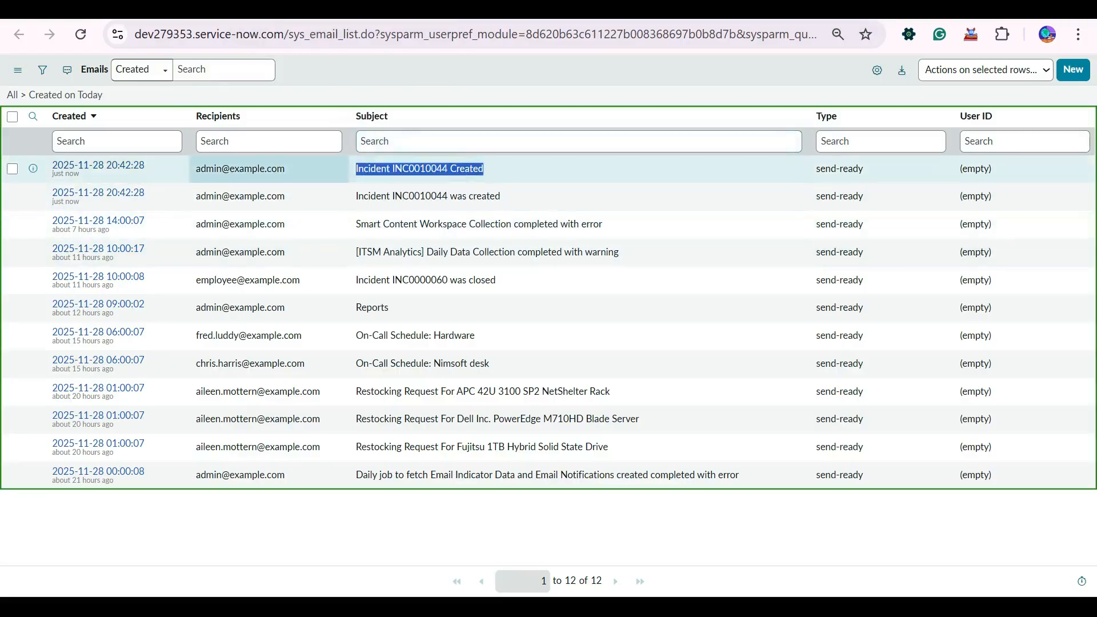
left_click(97, 165)
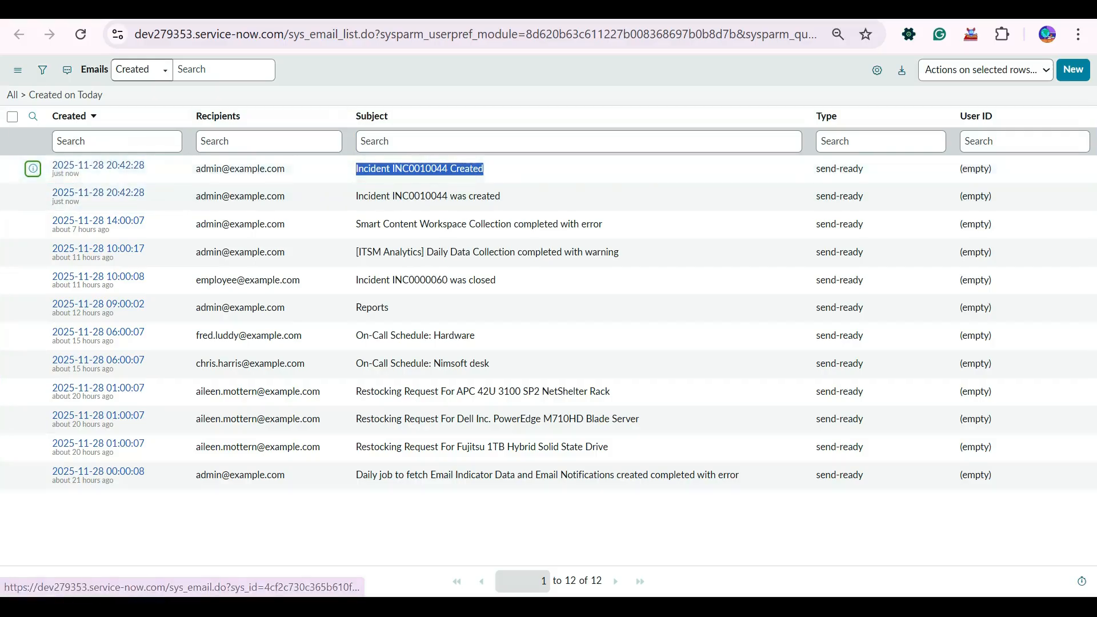
- Preview the email greeting System Administrator, then return to the notification and preview it again
scroll(542, 326, "down", 7)
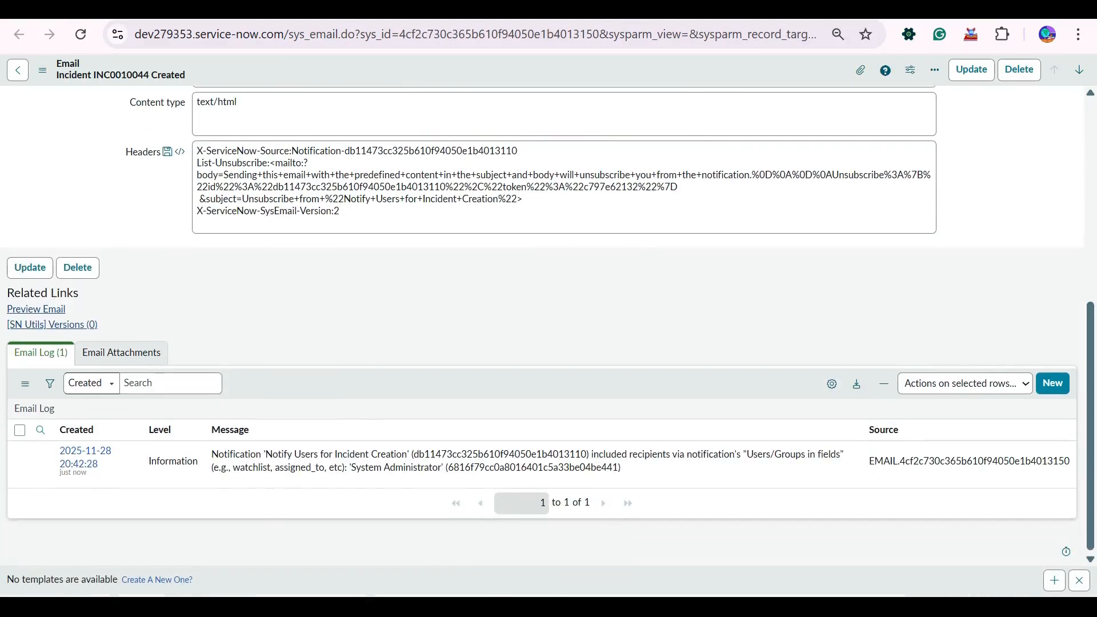
left_click(36, 309)
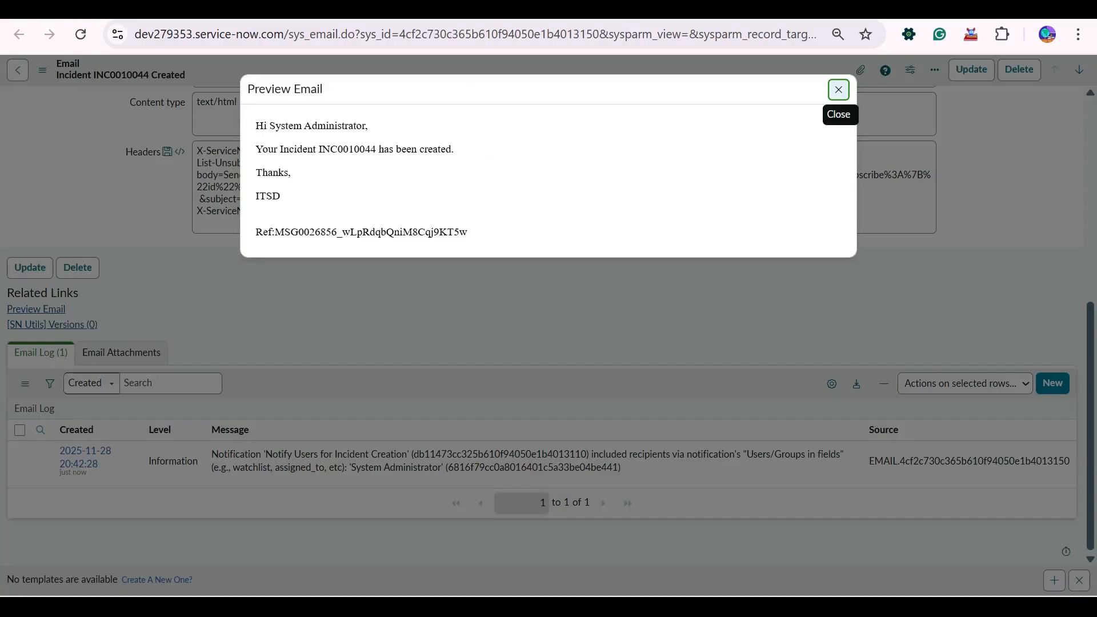
left_click_drag(256, 126, 302, 149)
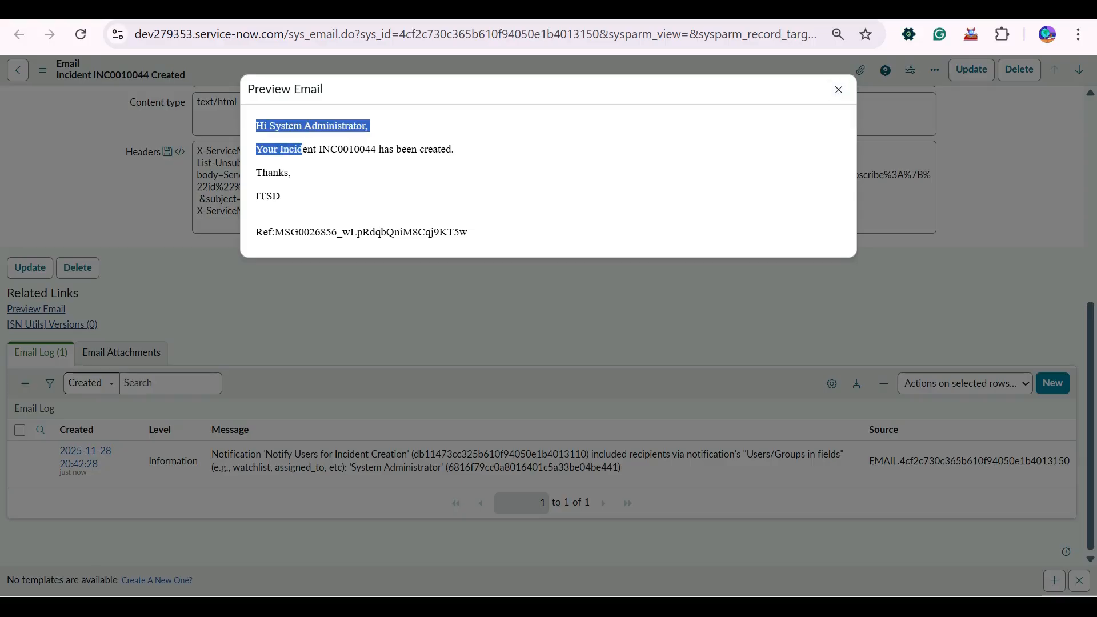
left_click(304, 151)
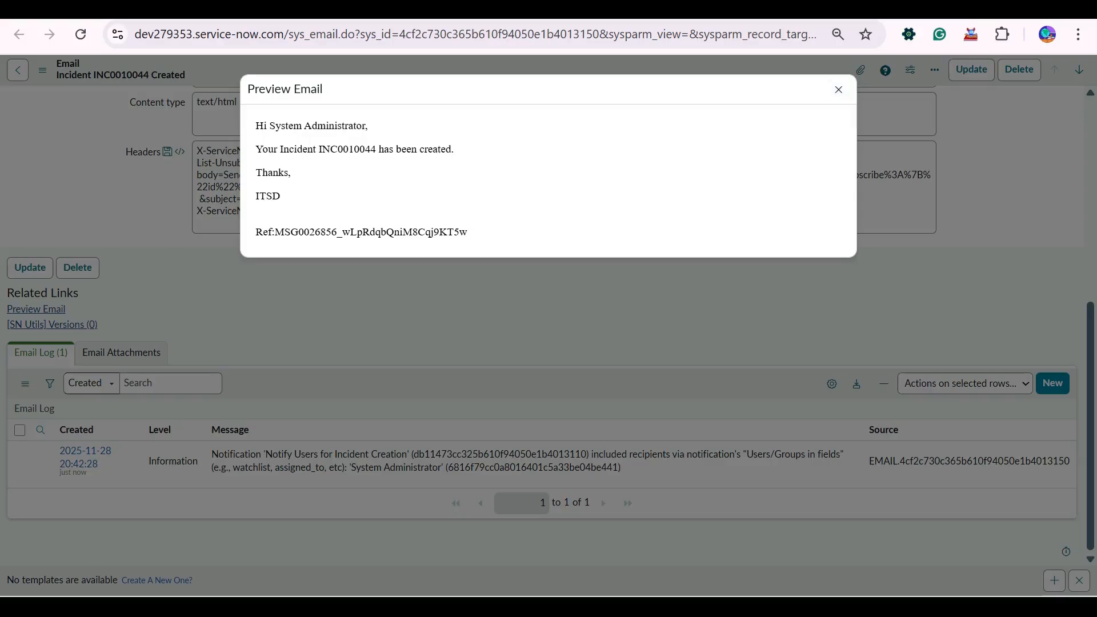
key("ctrl+w")
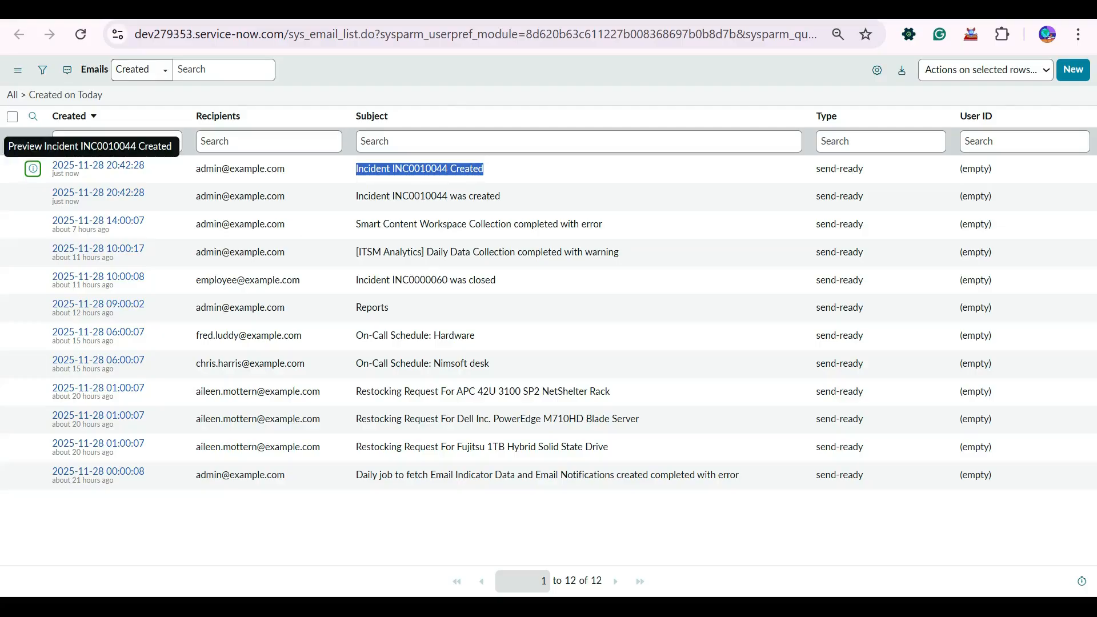
key("ctrl+w")
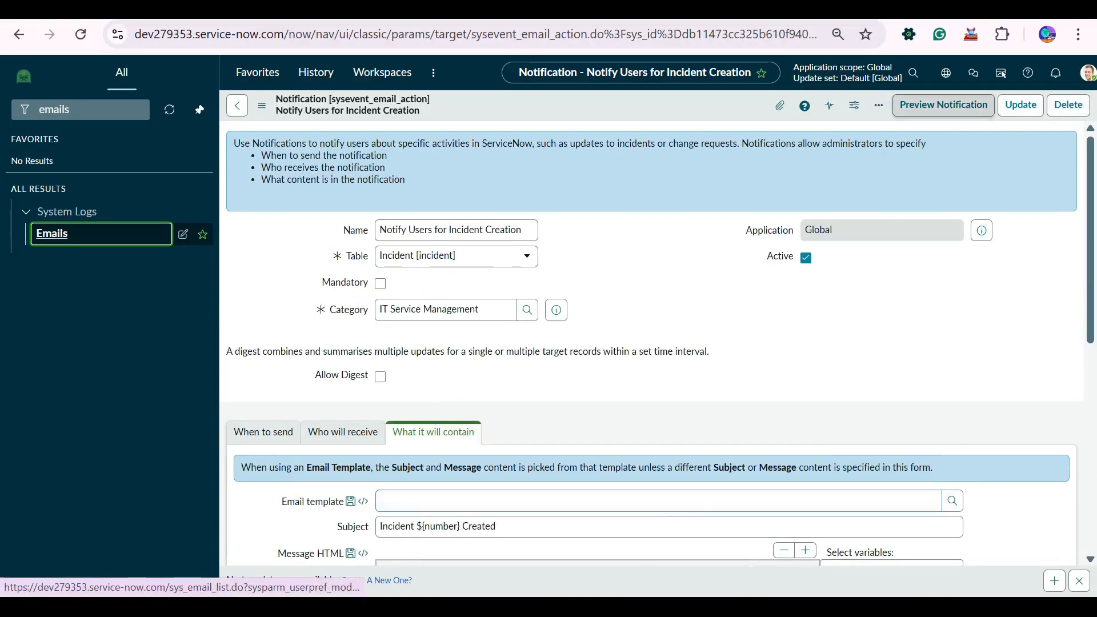
left_click(943, 105)
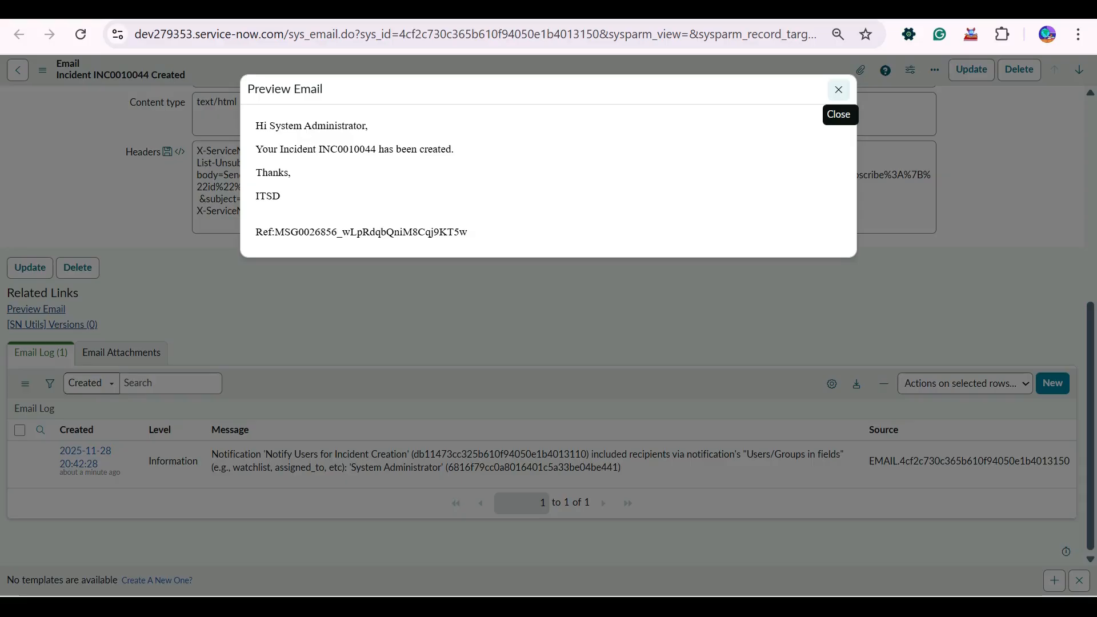
left_click(838, 90)
scroll(564, 188, "up", 7)
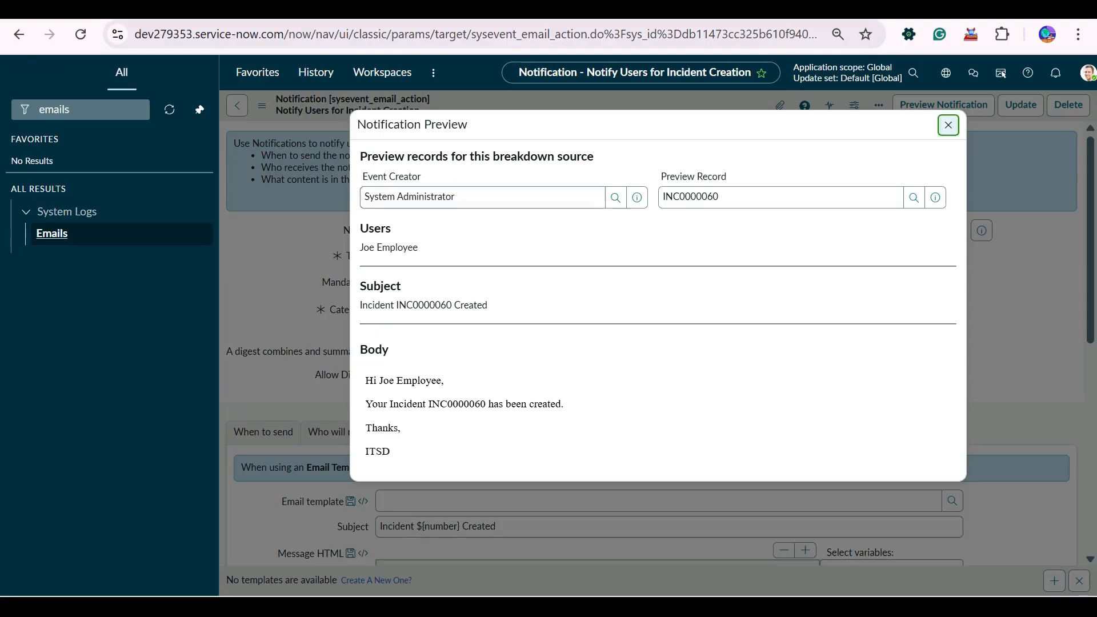
left_click(948, 124)
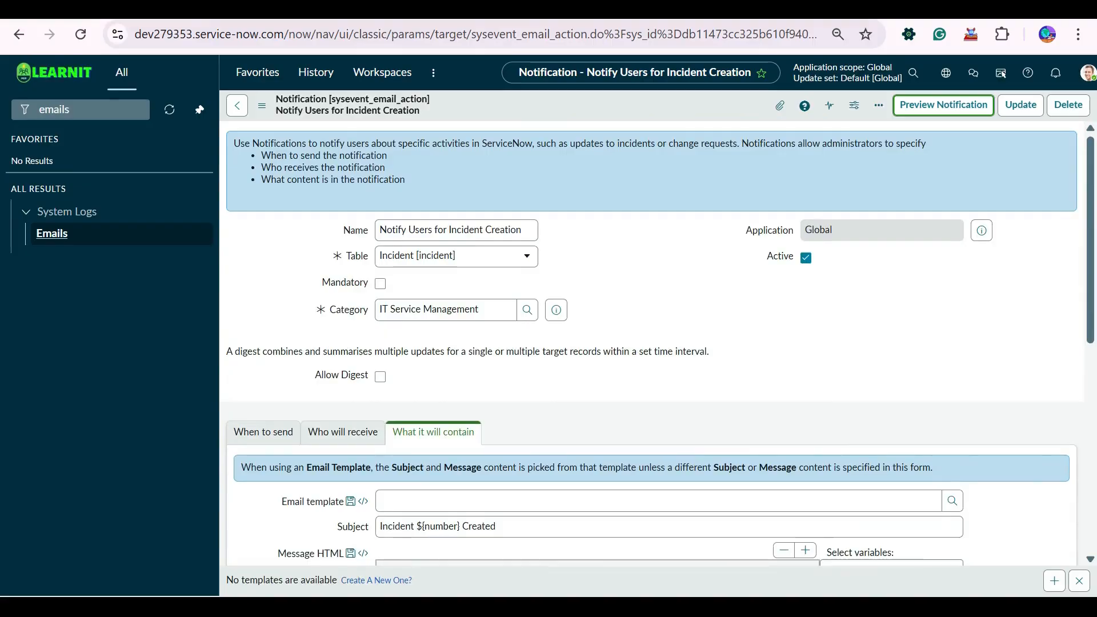
left_click(86, 110)
- Clear the navigator filter, review the Message HTML, and show the When to send settings
key("ctrl+a")
key("BackSpace")
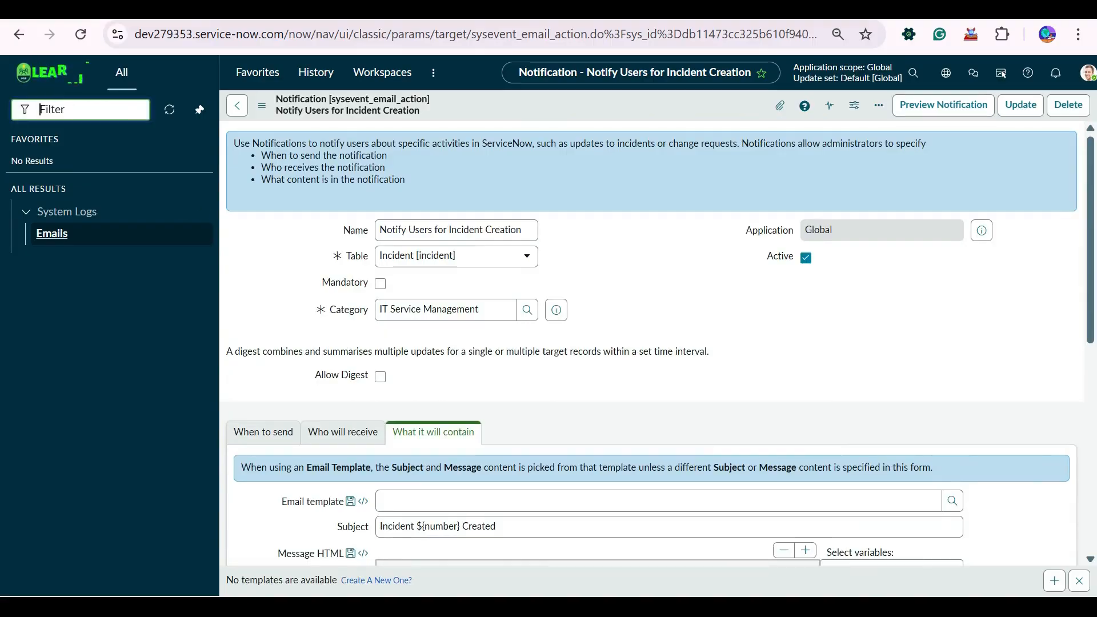
scroll(652, 343, "down", 5)
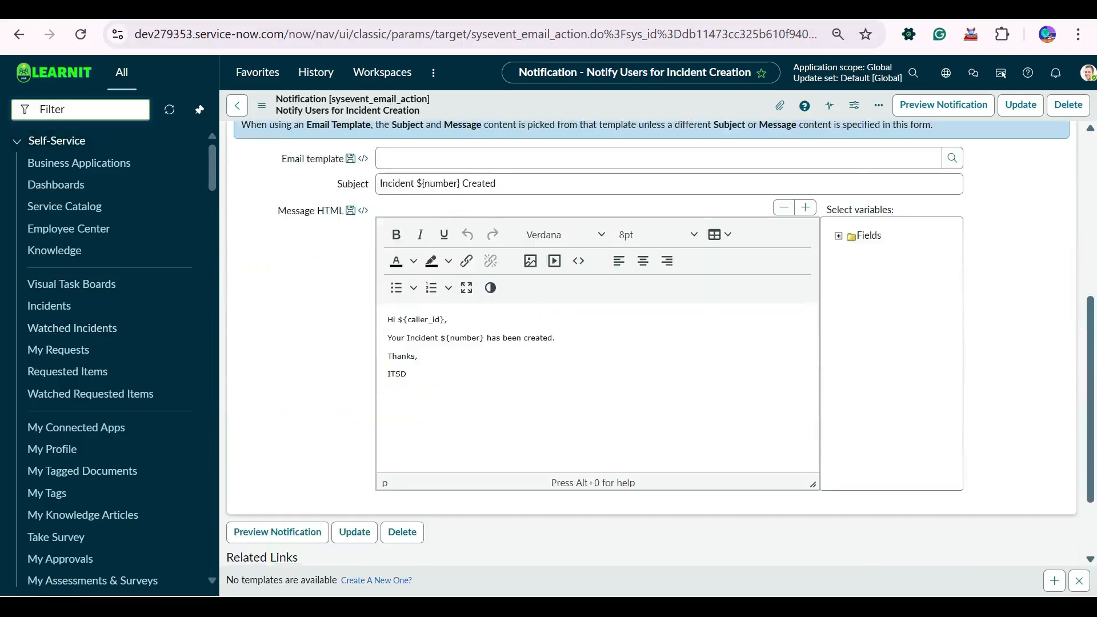
scroll(651, 343, "up", 6)
scroll(652, 343, "down", 8)
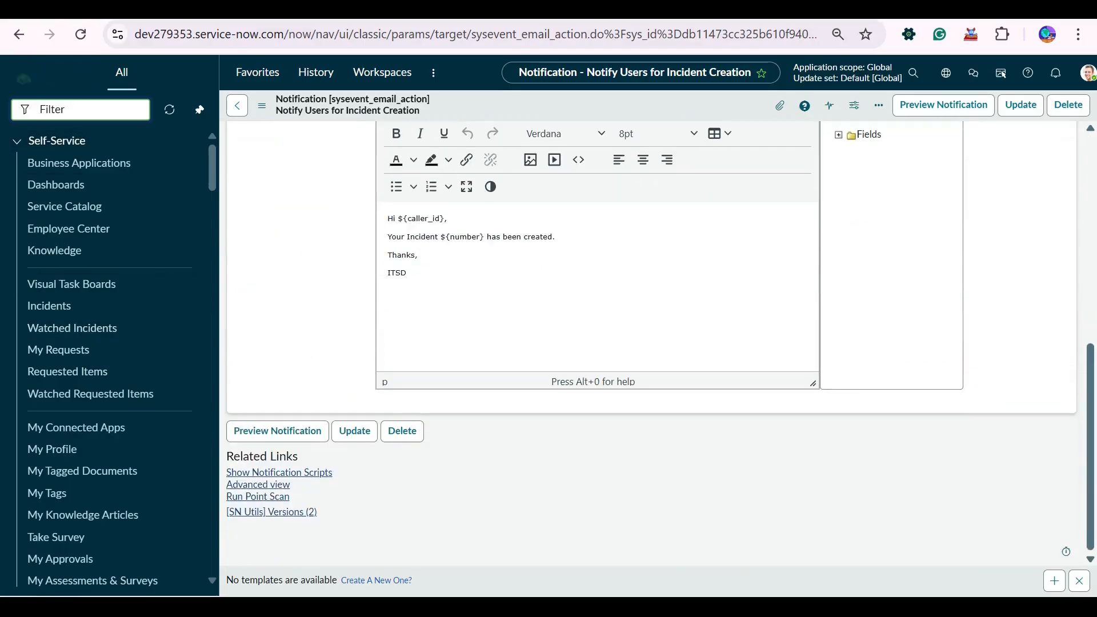
scroll(652, 343, "up", 8)
scroll(651, 343, "down", 3)
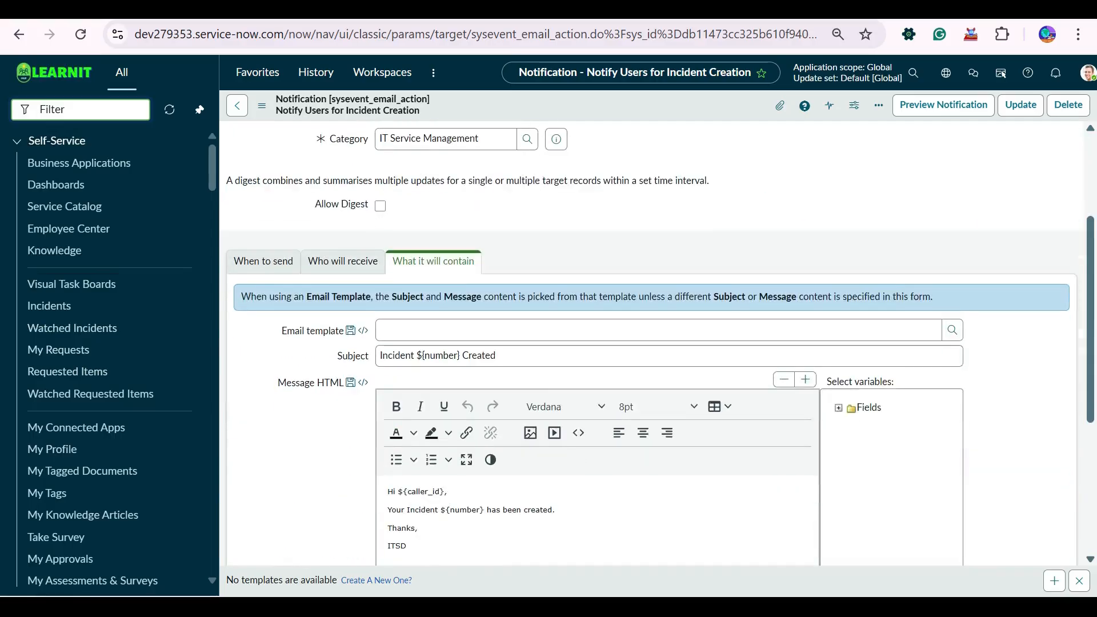
scroll(651, 342, "up", 3)
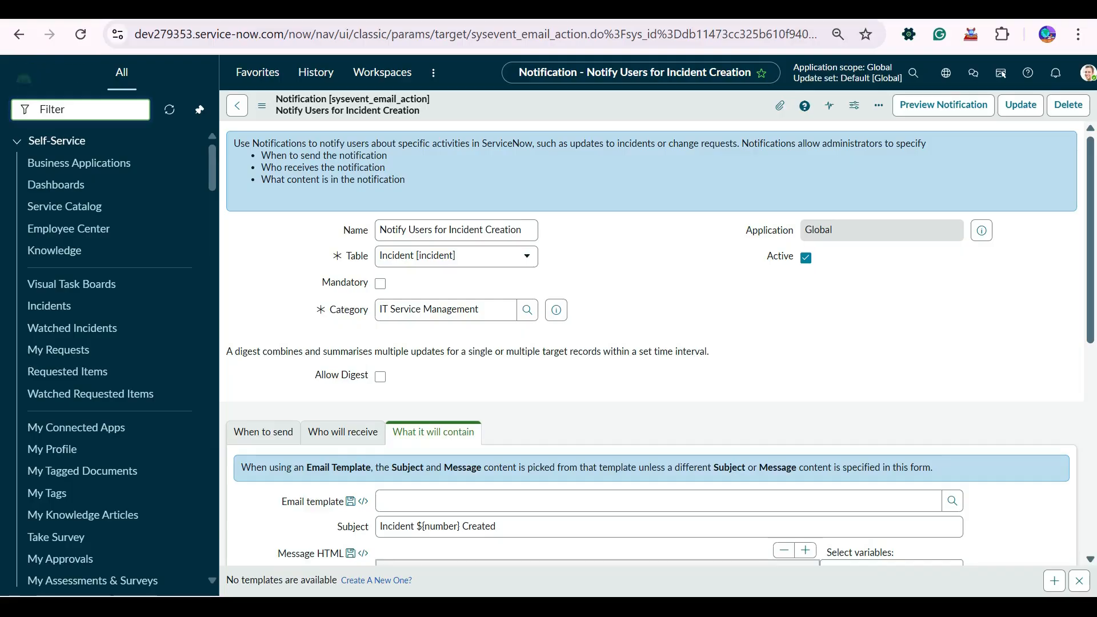
scroll(651, 343, "down", 3)
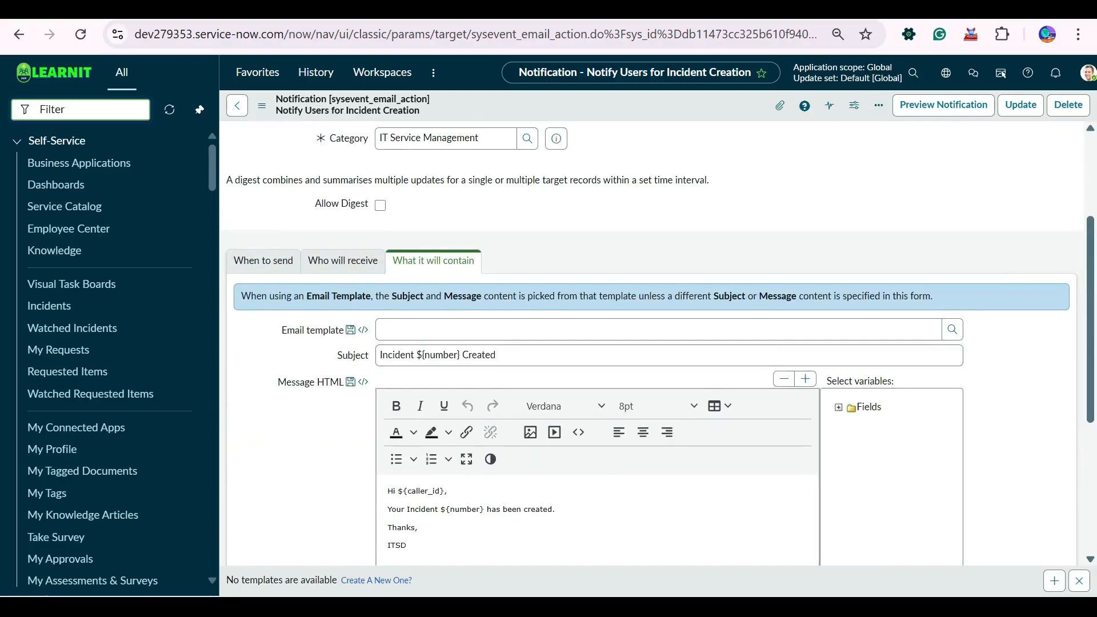
left_click(263, 260)
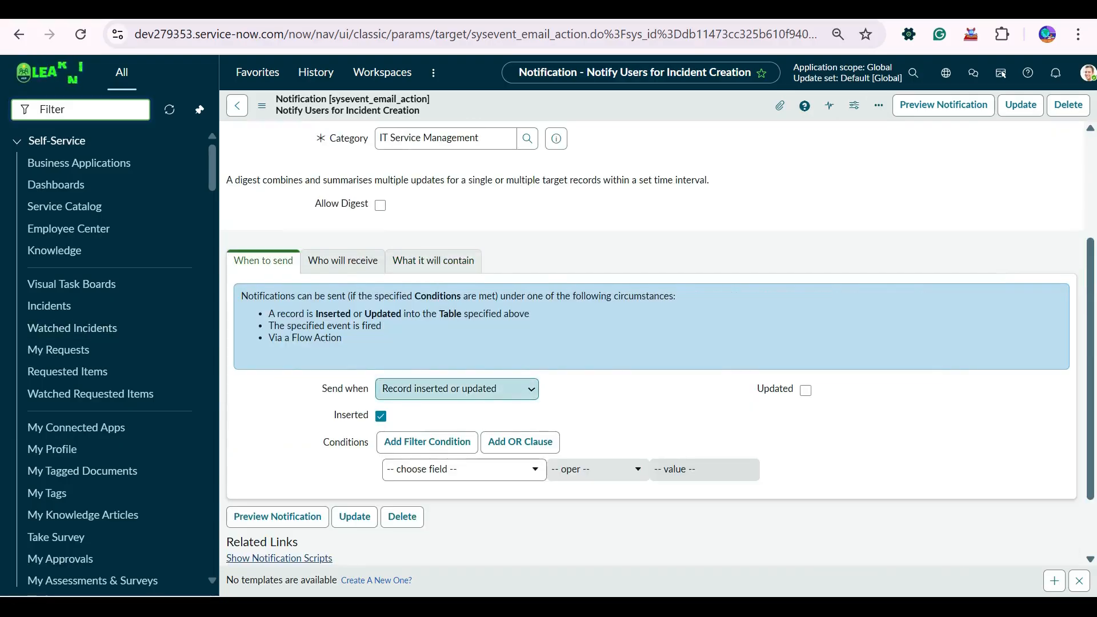
- Switch the Send when dropdown from 'Record inserted or updated' to 'Event is fired'
left_click(457, 389)
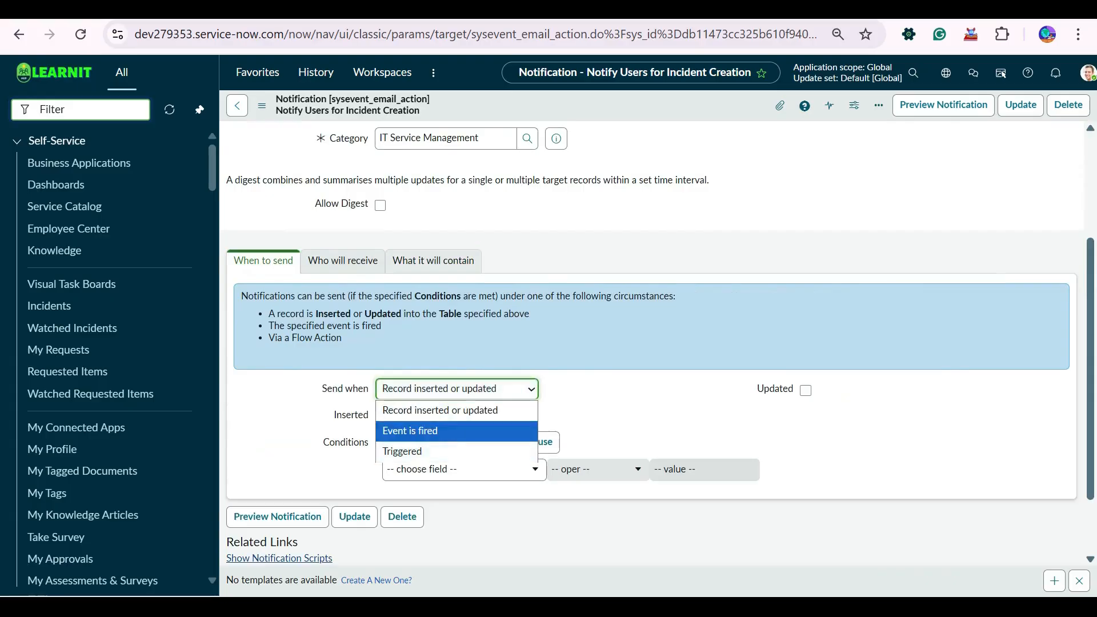
key("Escape")
key("Down")
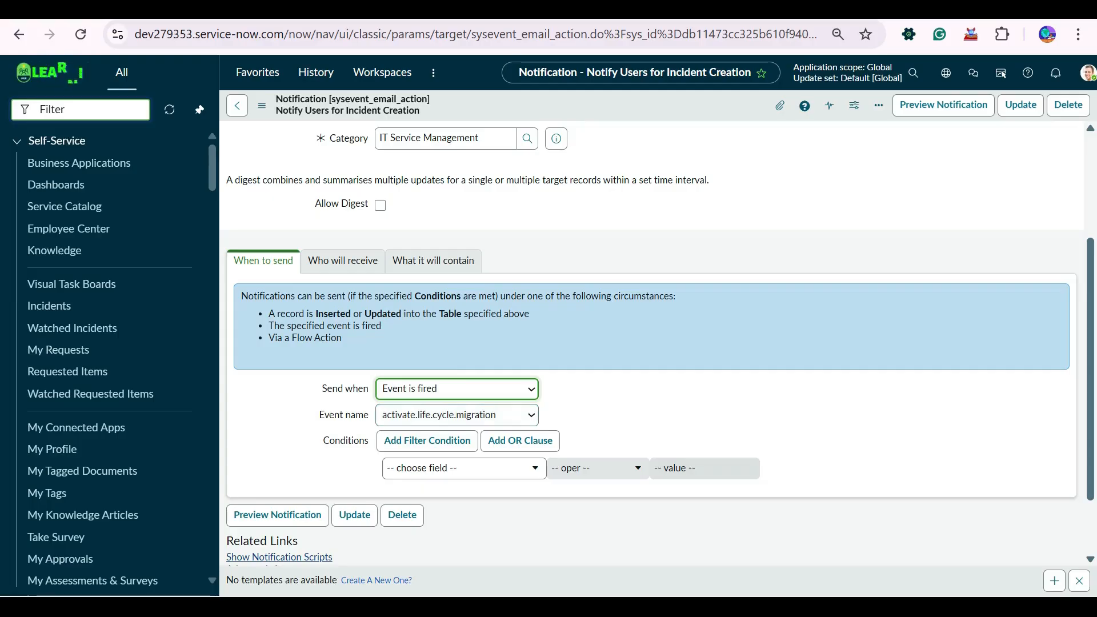
key("alt+Down")
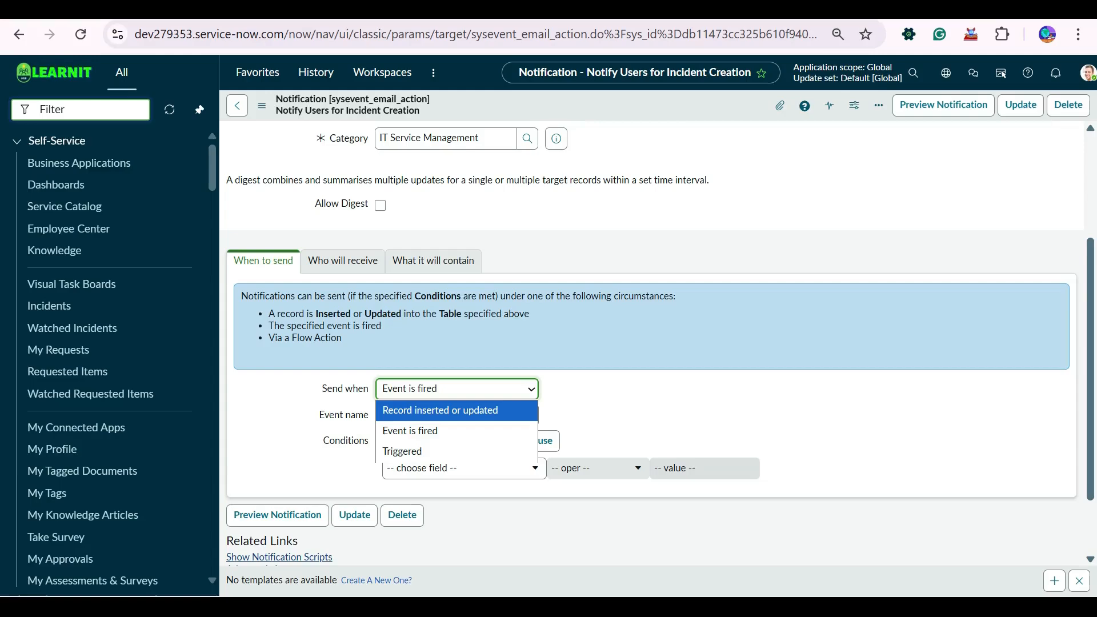
key("Escape")
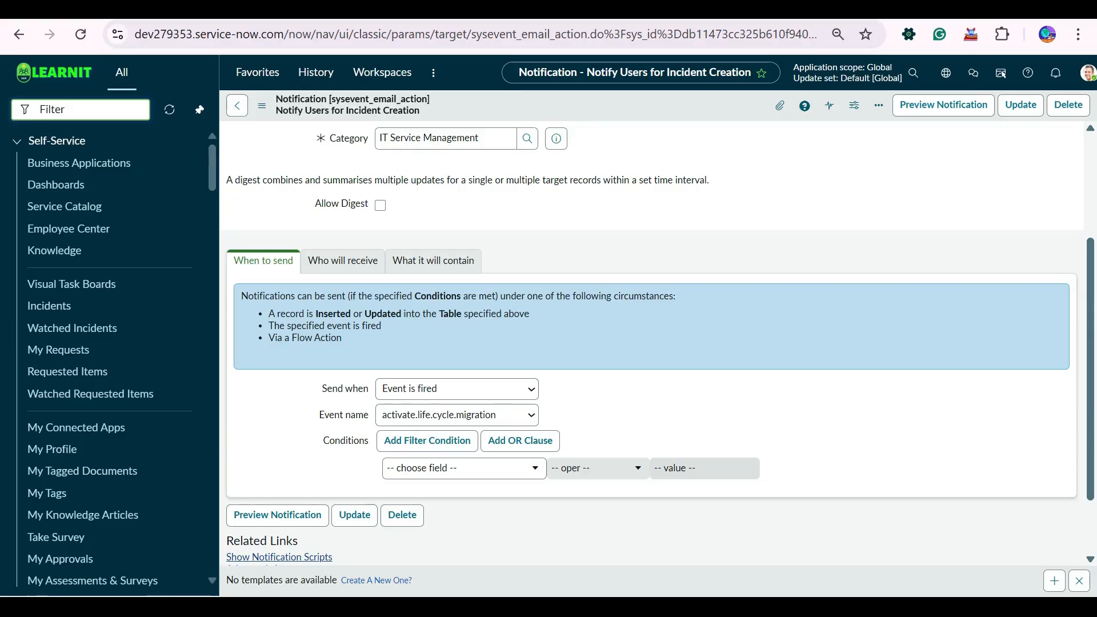
- Open System > Event Registry, clear its filter, and start a new event named inc_create_email
type("event ")
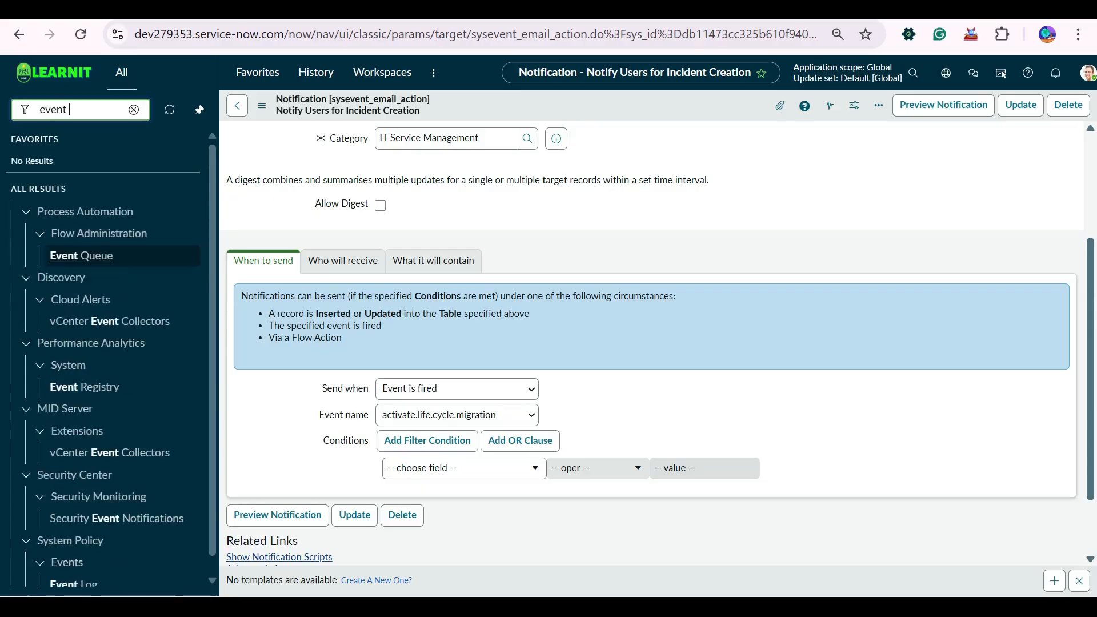
type("re")
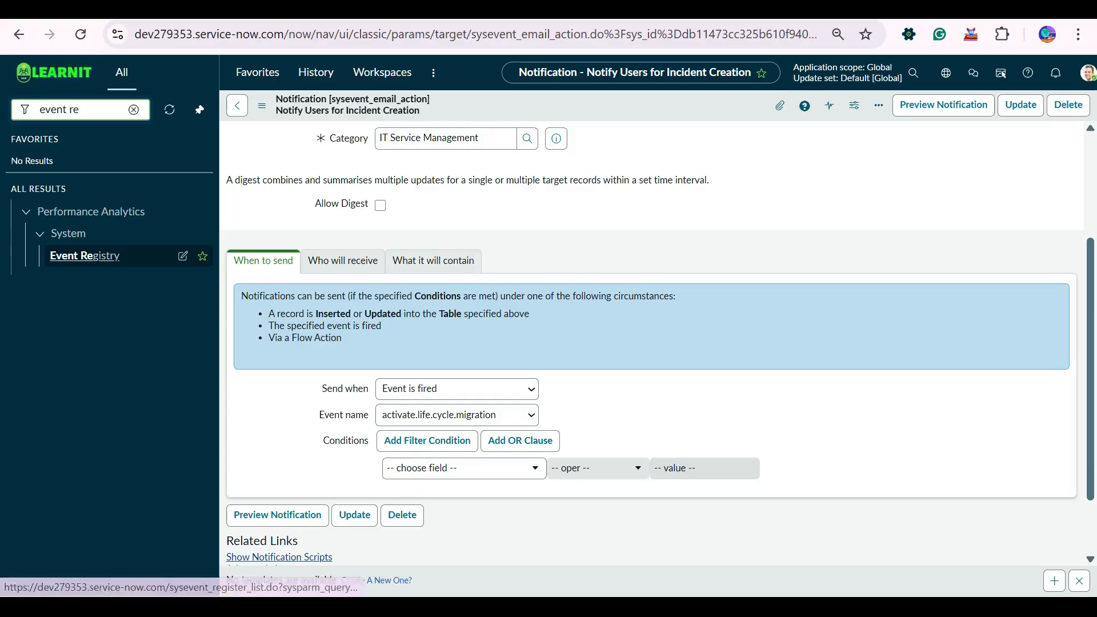
left_click(84, 256)
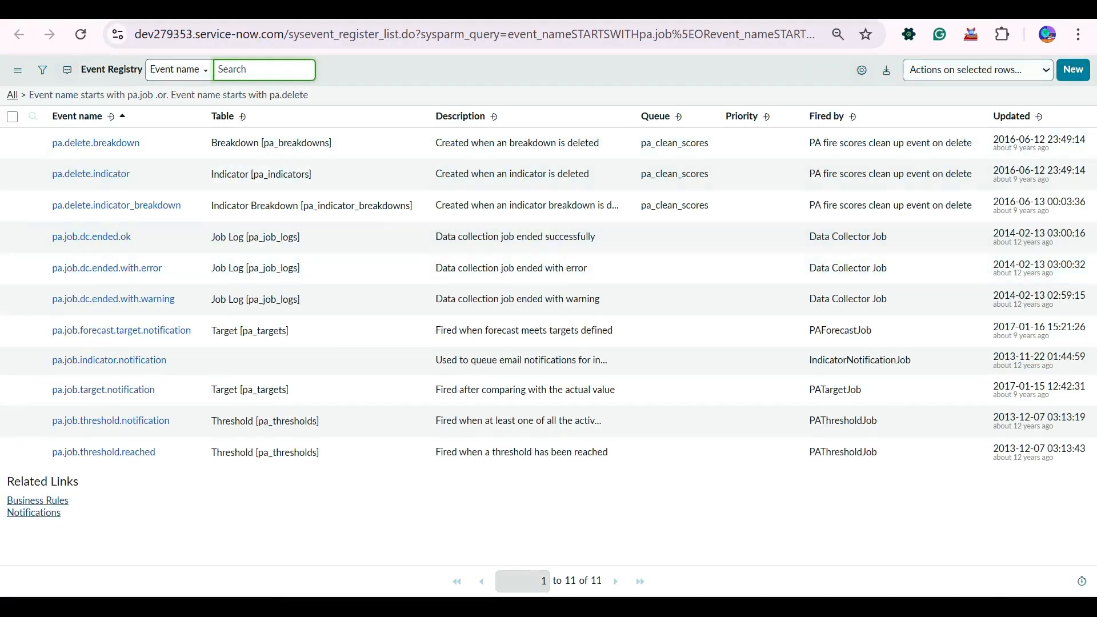
left_click(12, 94)
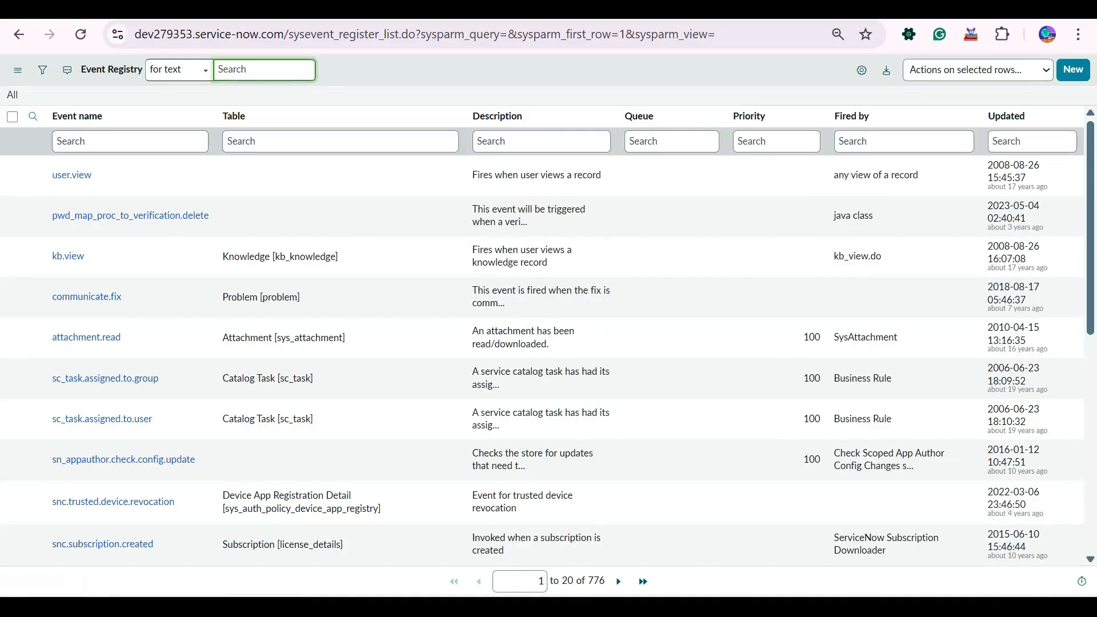
left_click(1073, 70)
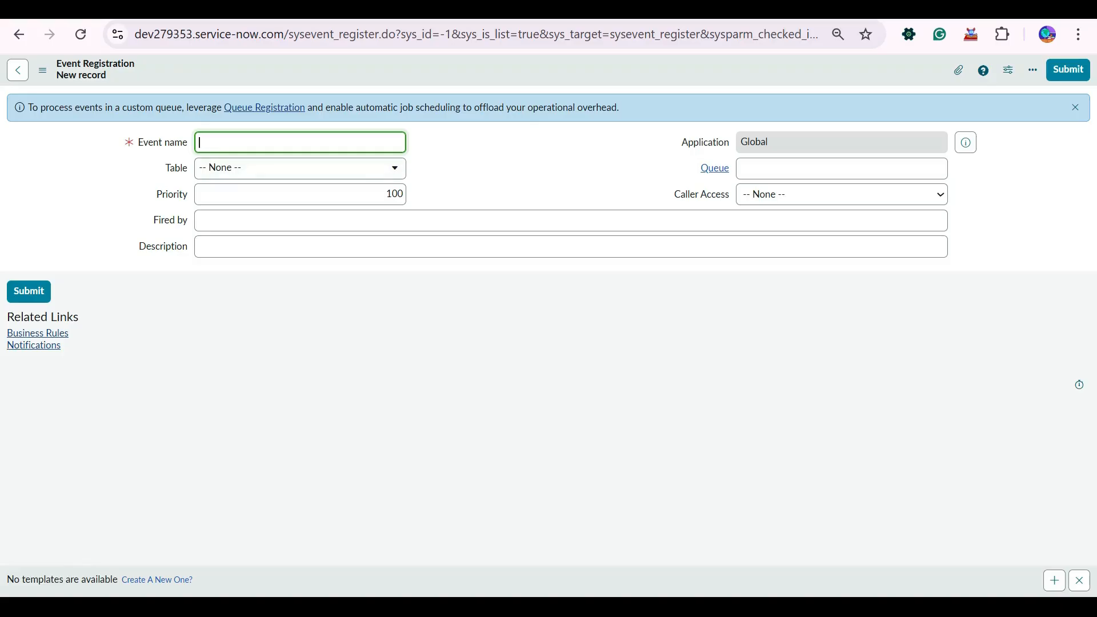
type("inc_create_email")
- Save the inc_create_email event with no table selected and return to the notification
key("Tab")
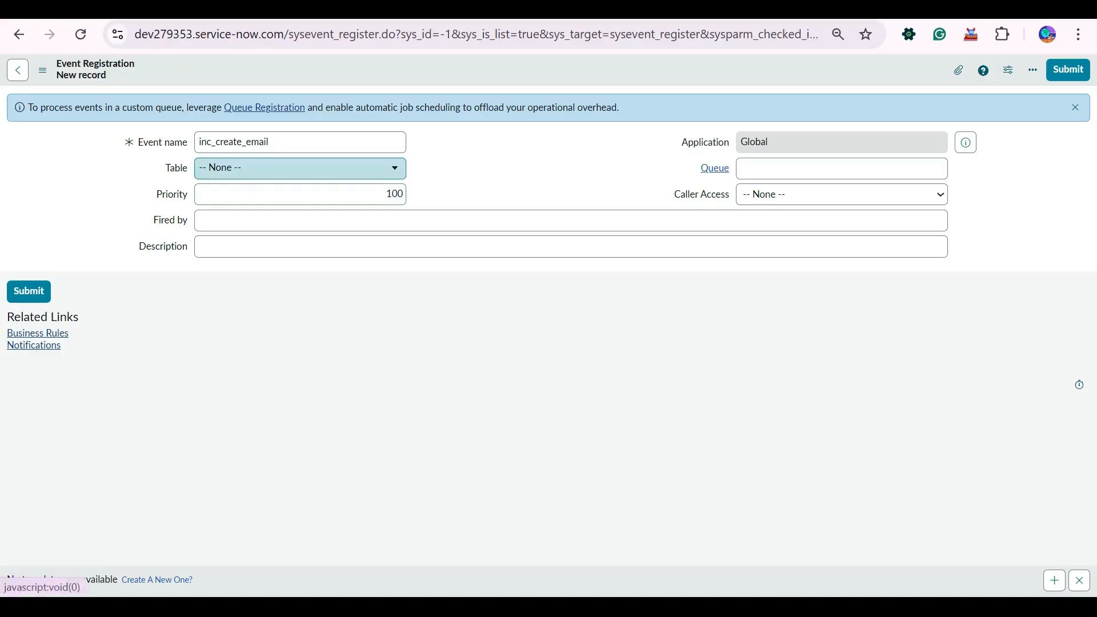
left_click(300, 168)
key("Escape")
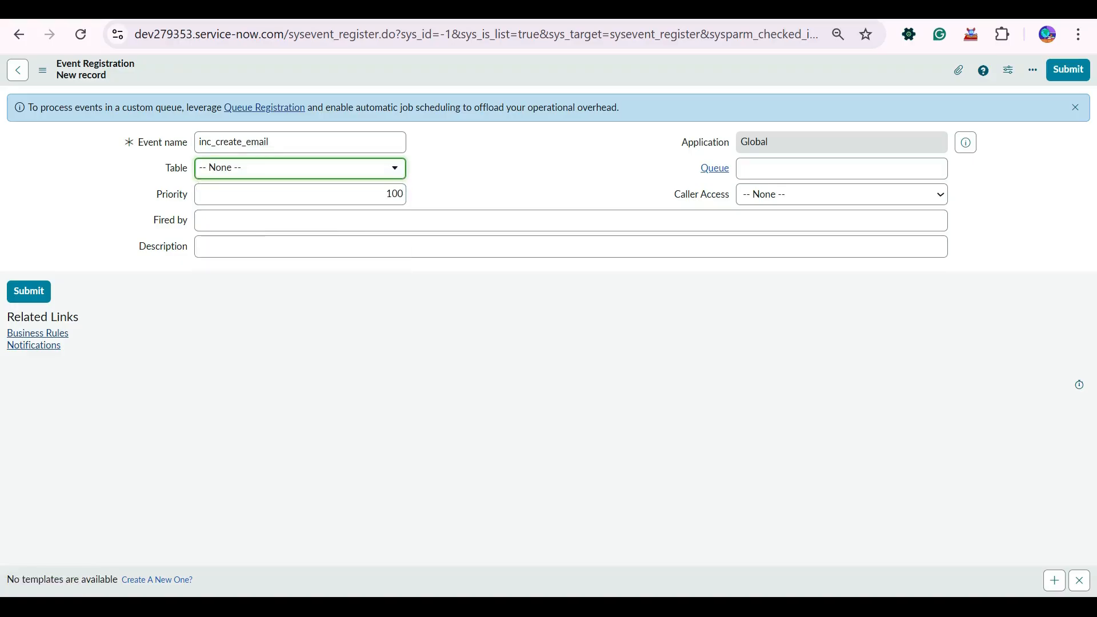
right_click(407, 66)
left_click(430, 71)
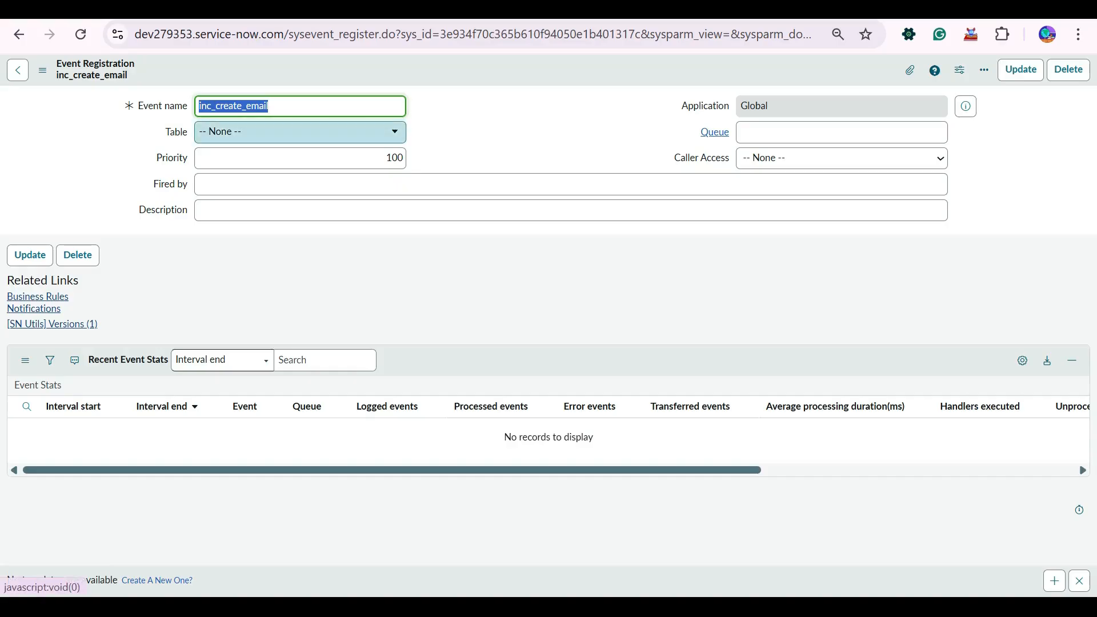
key("ctrl+shift+Tab")
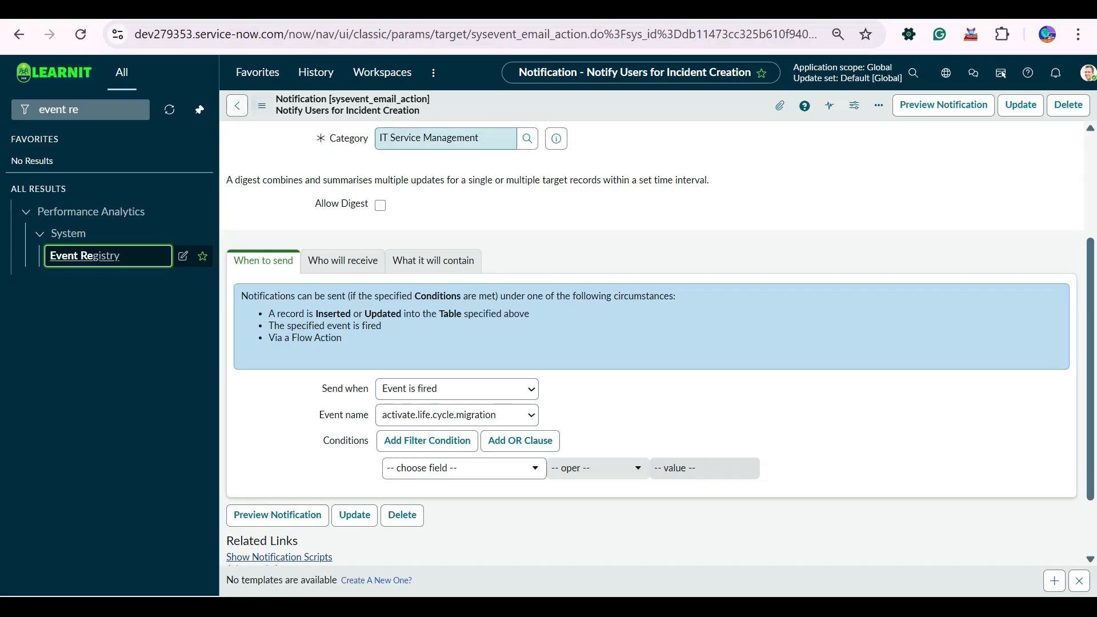
- Reload the notification discarding unsaved changes, and set Send when to Event is fired
right_click(519, 109)
left_click(545, 367)
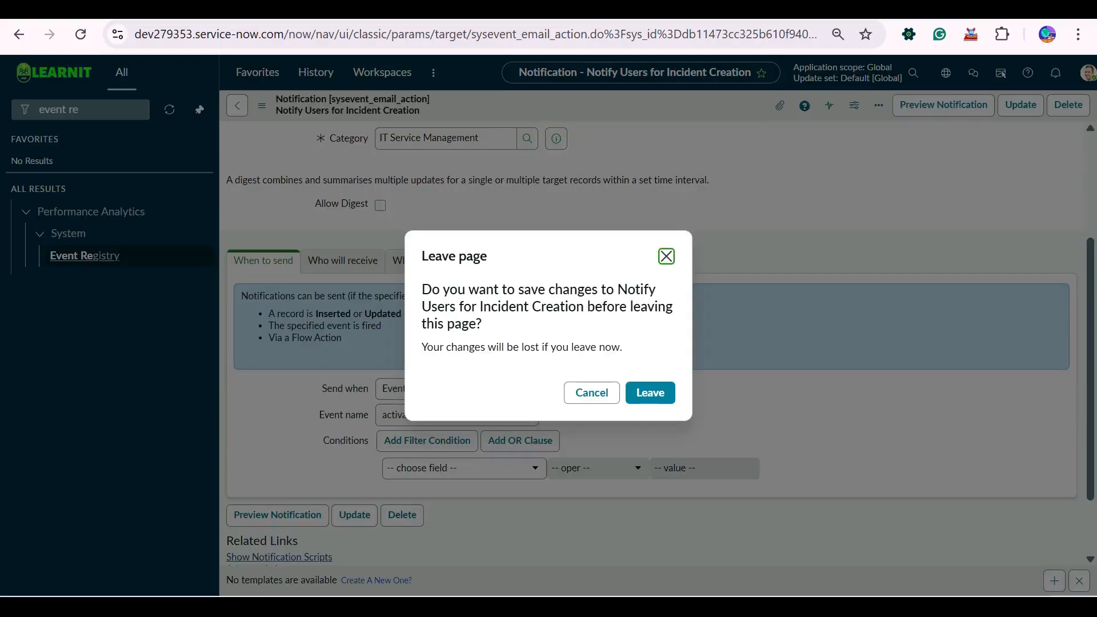
left_click(650, 392)
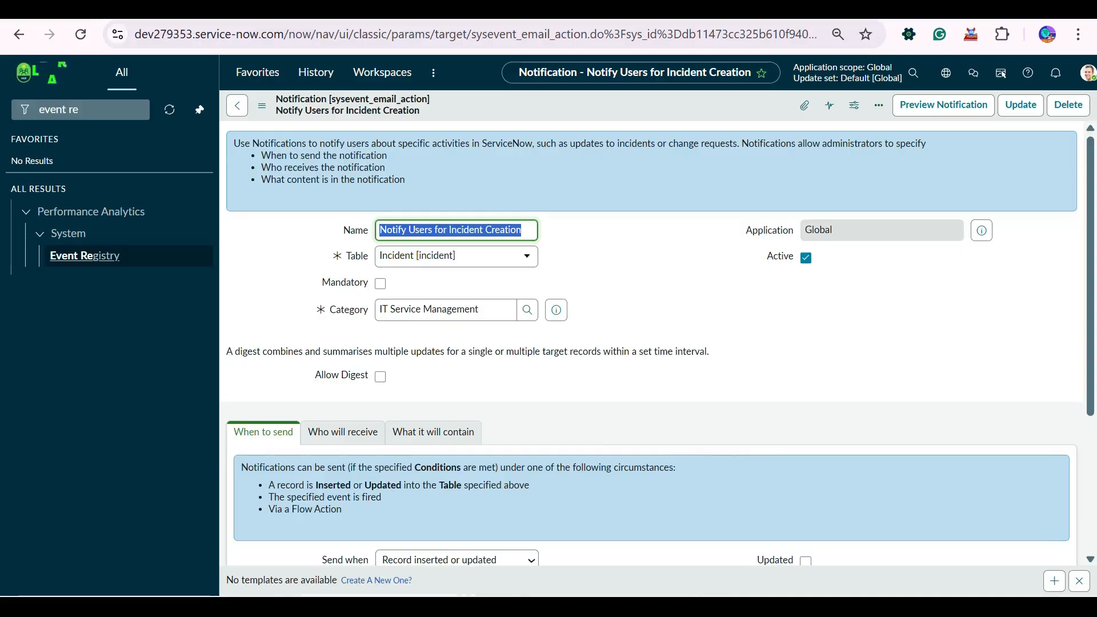
scroll(433, 432, "down", 5)
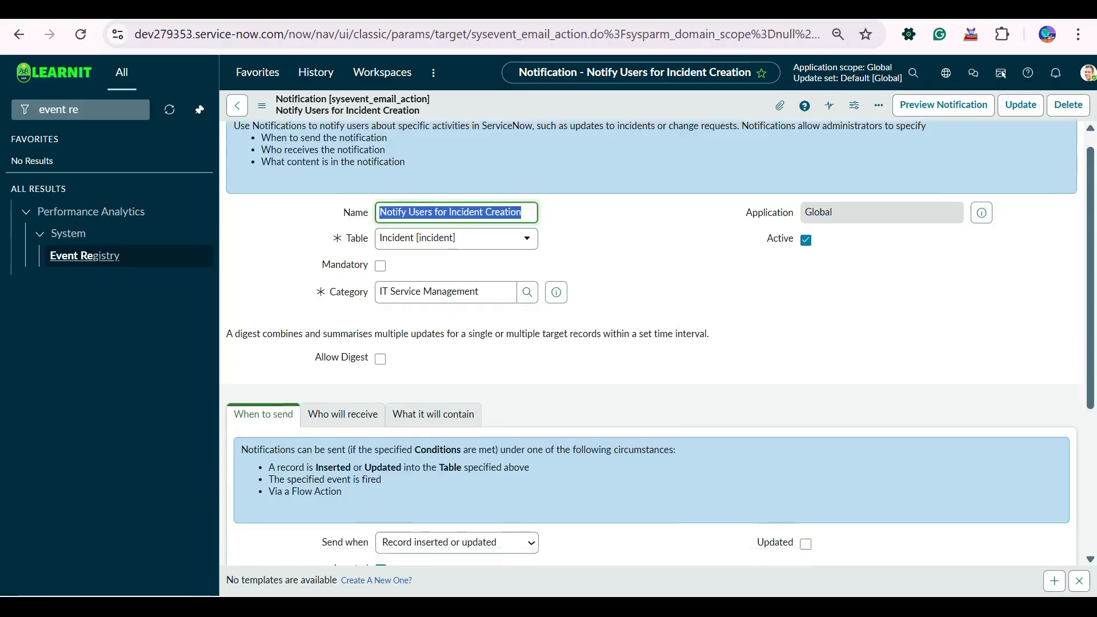
scroll(433, 432, "up", 5)
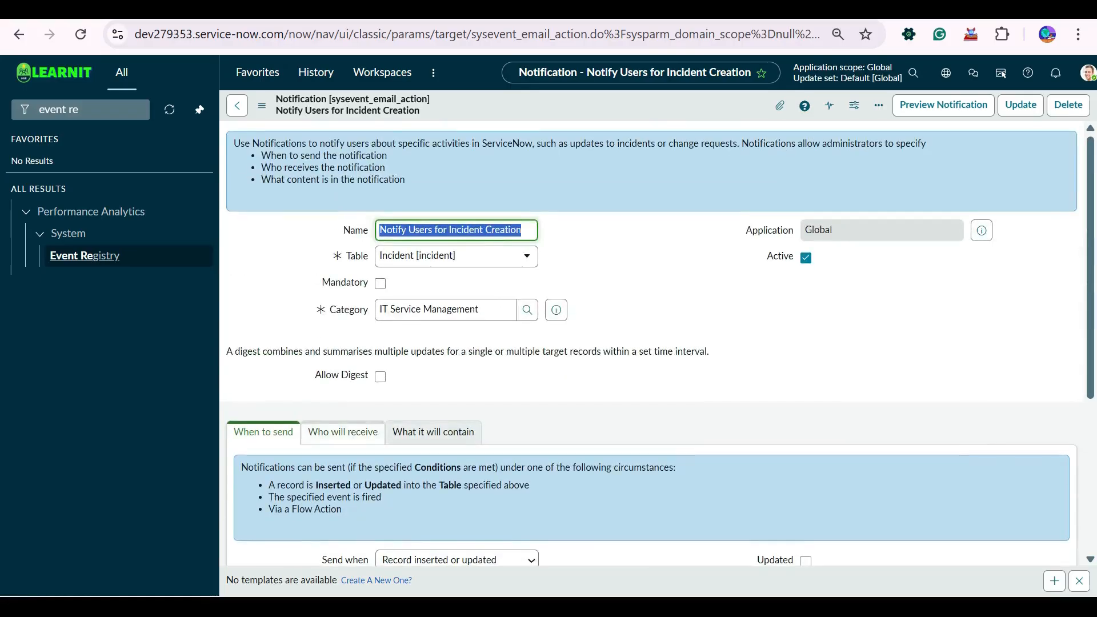
scroll(433, 433, "down", 4)
left_click(457, 303)
key("Return")
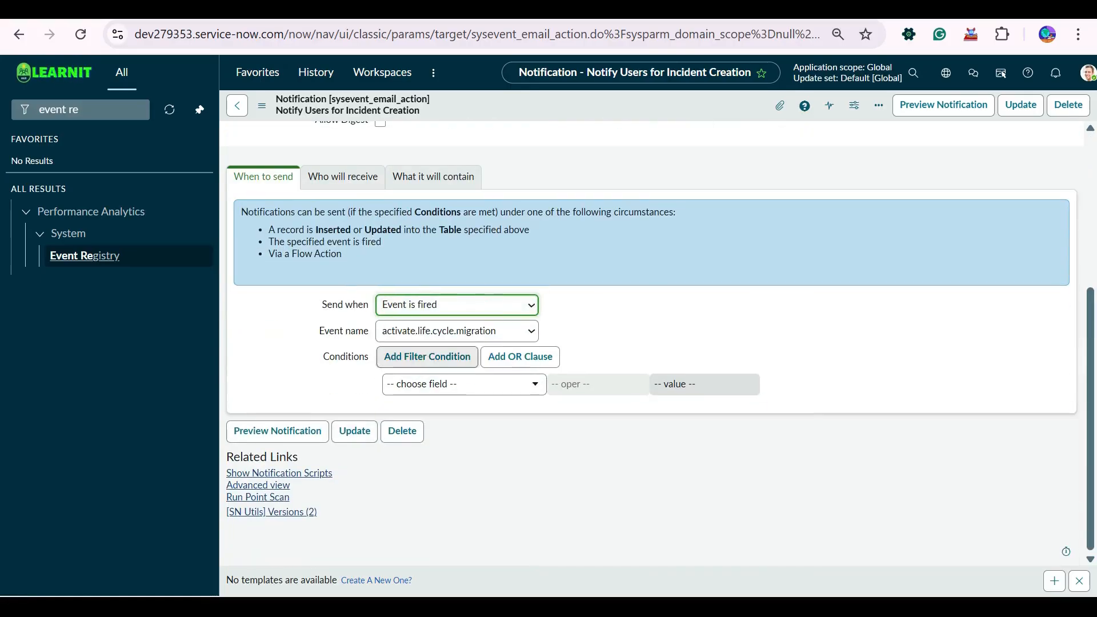
- Browse the event name list and pick impersonation.end
left_click(457, 331)
scroll(457, 257, "down", 5)
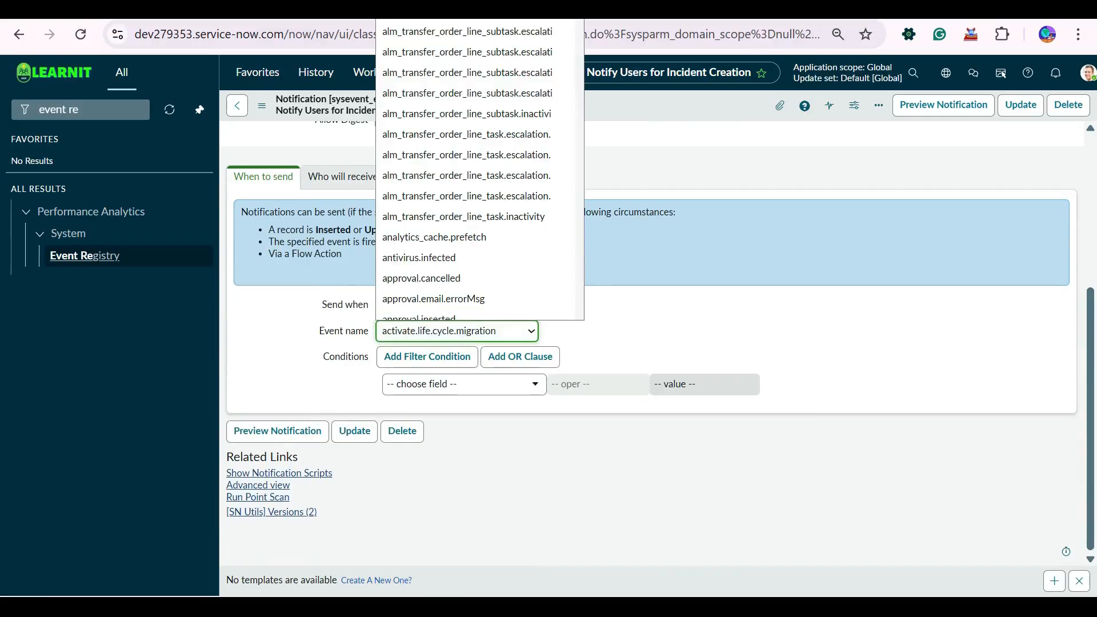
scroll(480, 172, "down", 20)
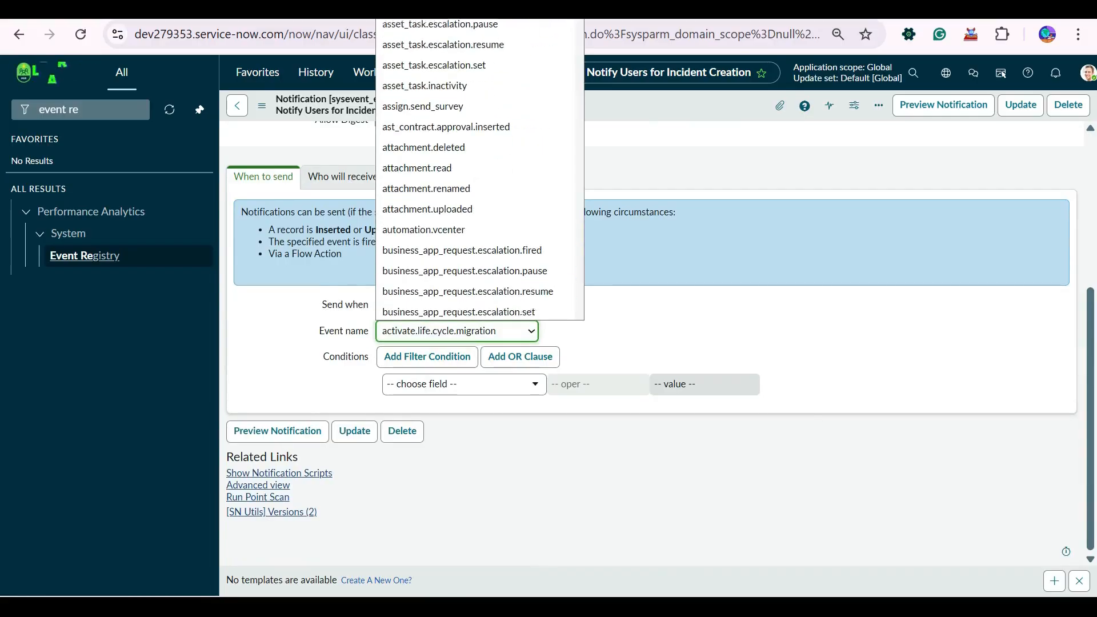
scroll(480, 172, "down", 20)
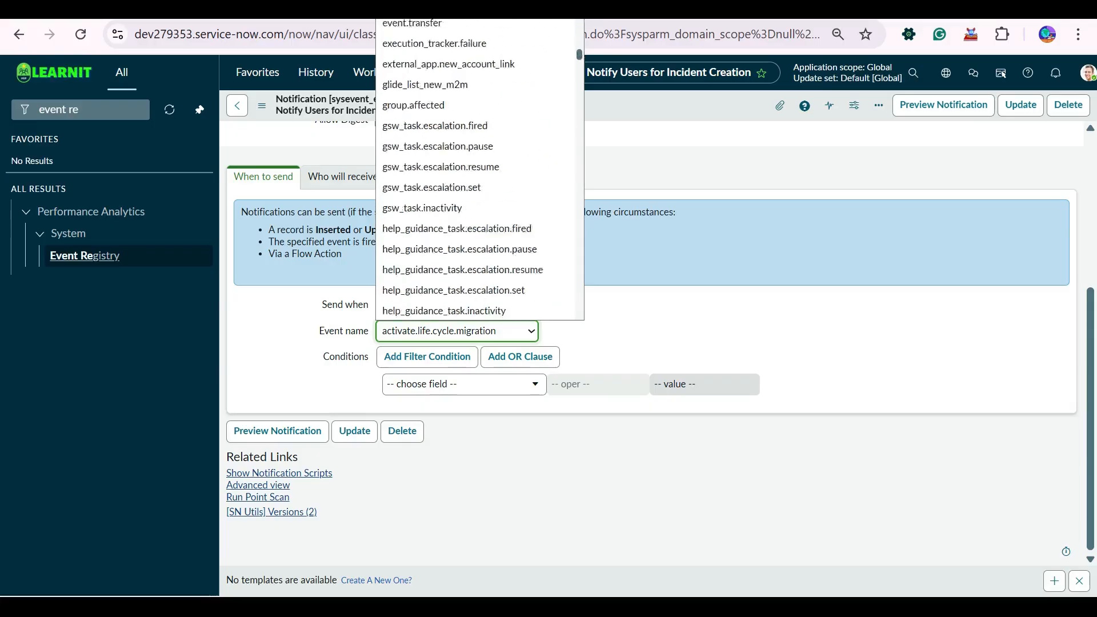
scroll(480, 171, "up", 5)
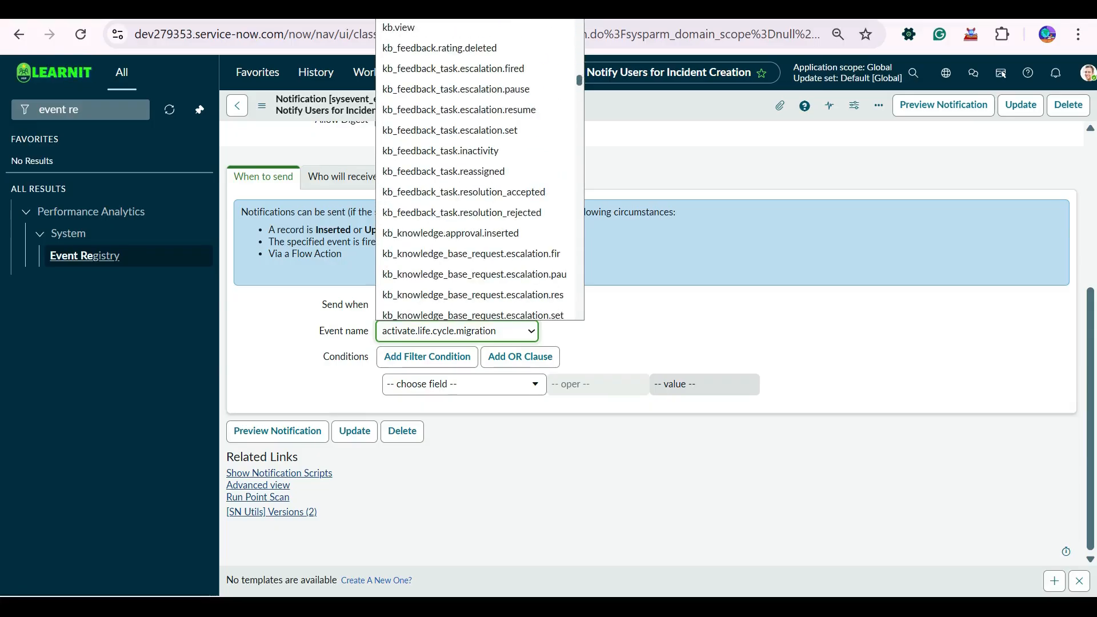
scroll(480, 172, "down", 15)
scroll(480, 171, "up", 15)
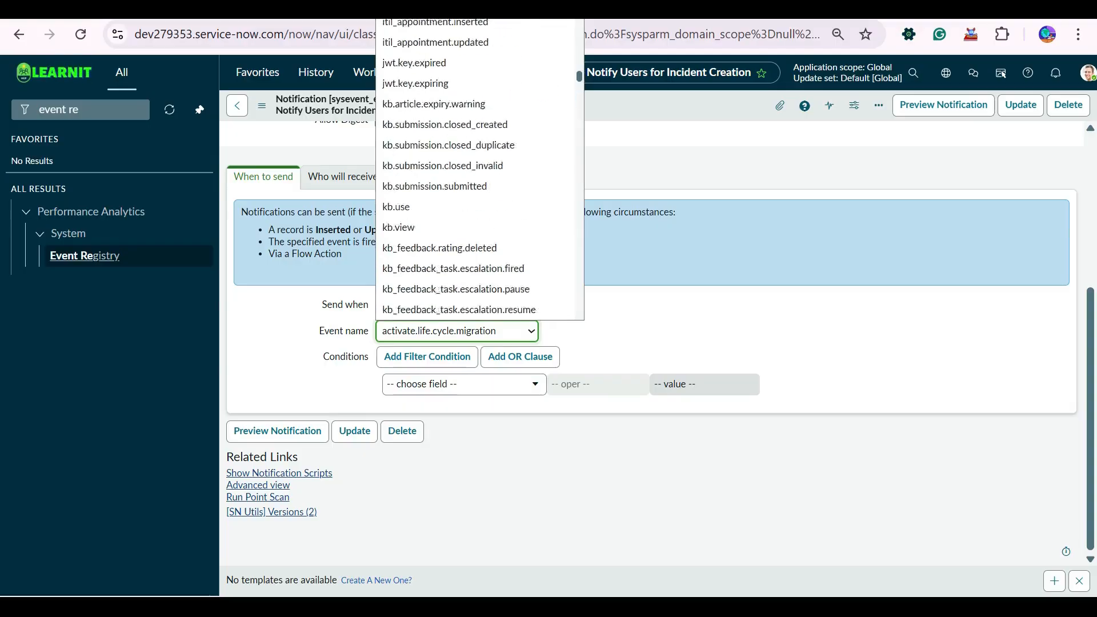
scroll(480, 171, "up", 10)
scroll(480, 172, "down", 12)
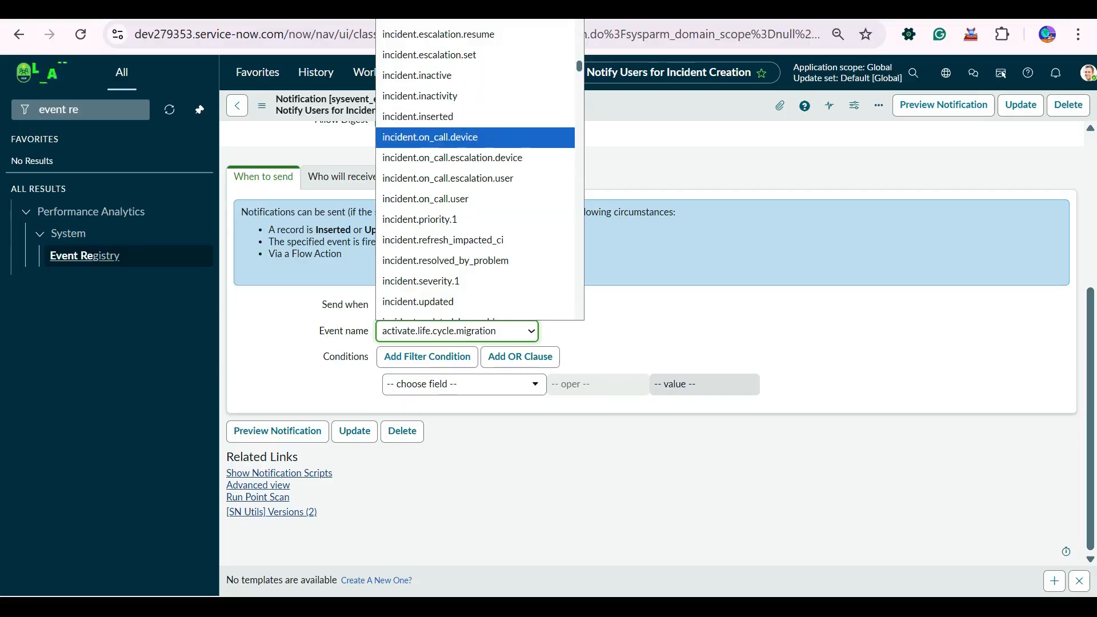
scroll(480, 171, "up", 5)
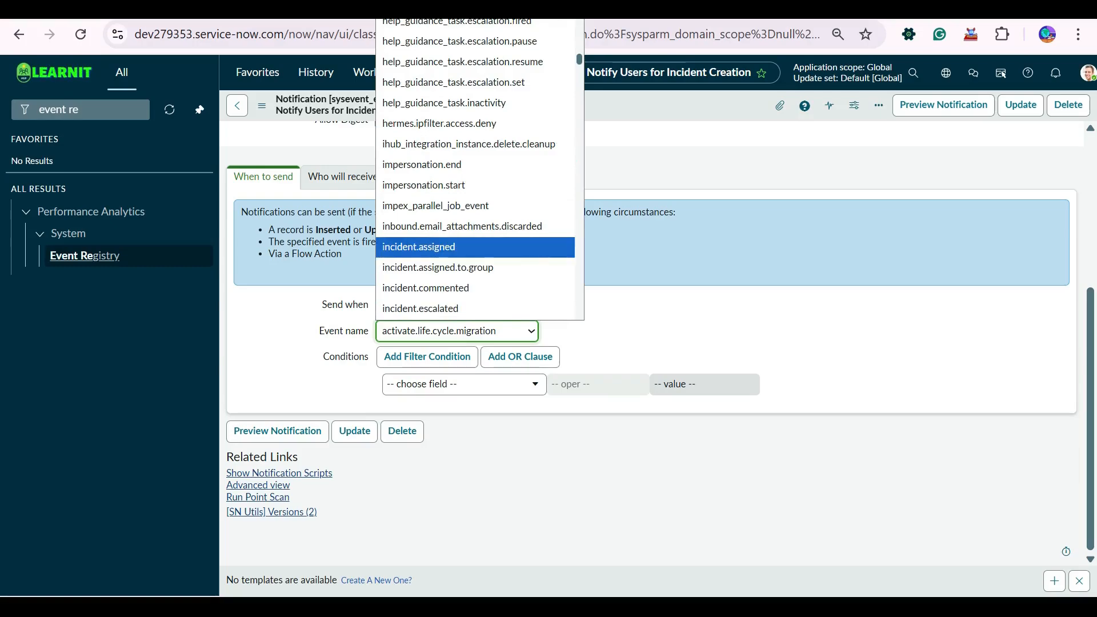
left_click(421, 164)
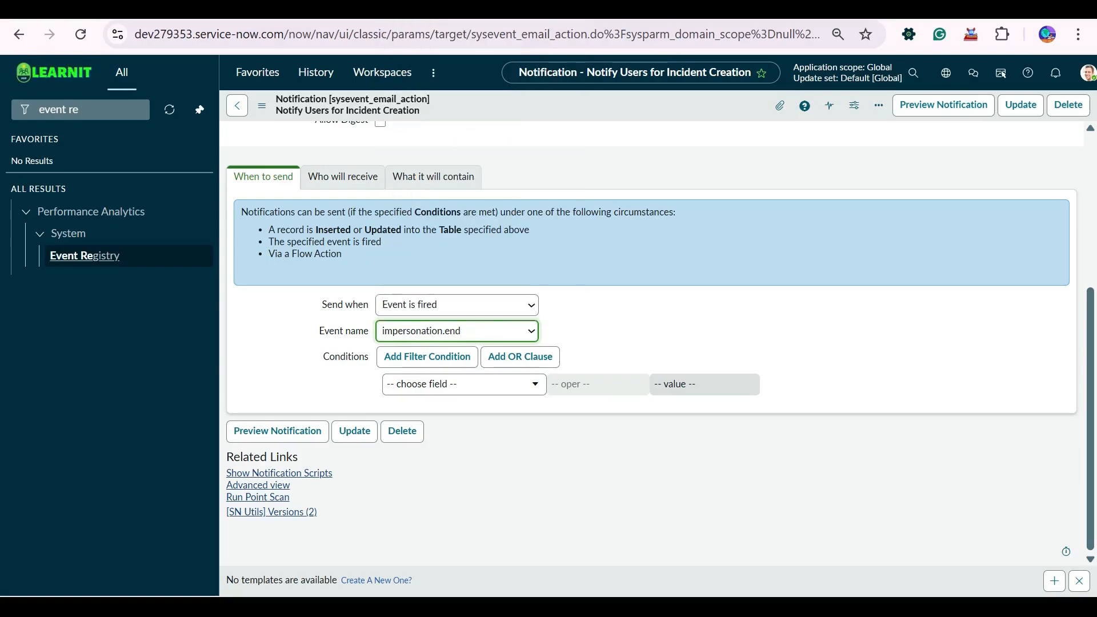
- Change the Event name to inc_create_email
left_click(457, 305)
scroll(629, 337, "up", 3)
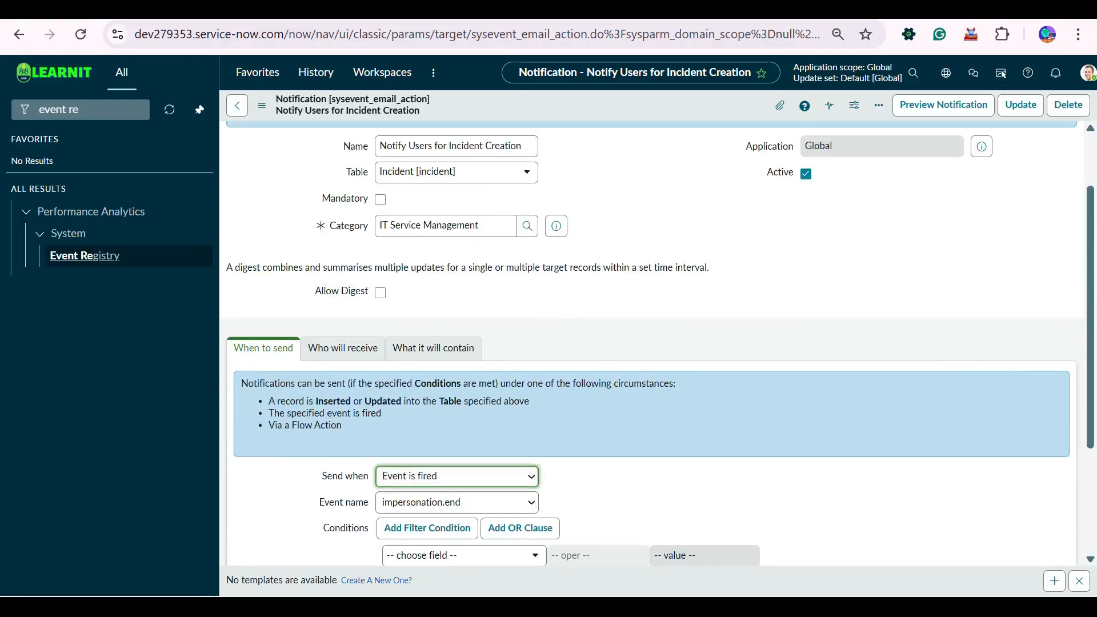
left_click(628, 337)
scroll(629, 337, "down", 3)
left_click(457, 331)
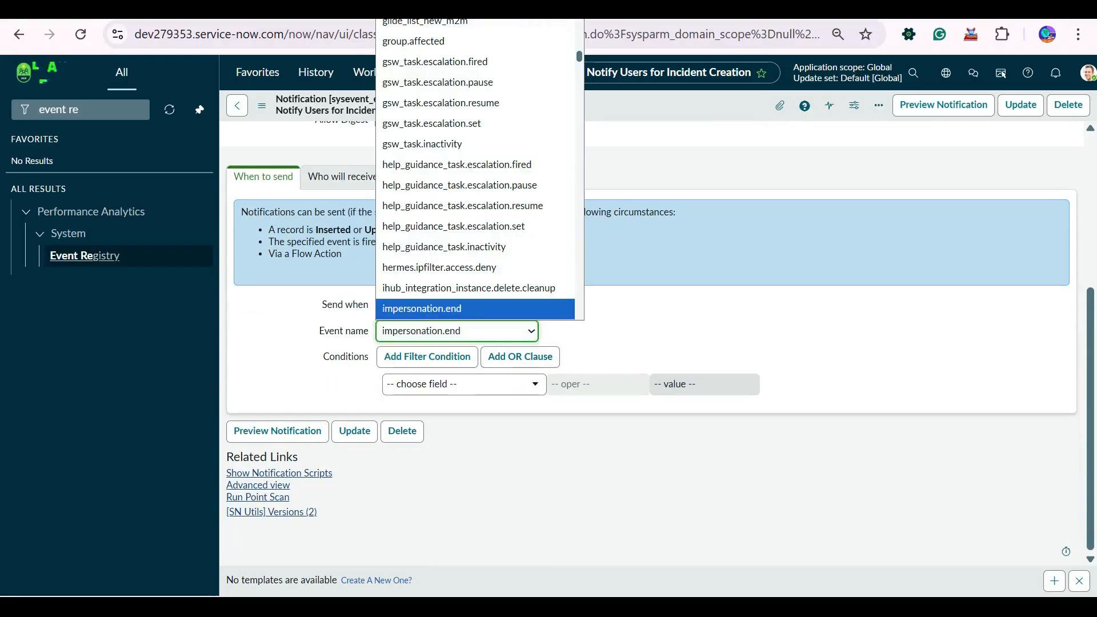
key("Down")
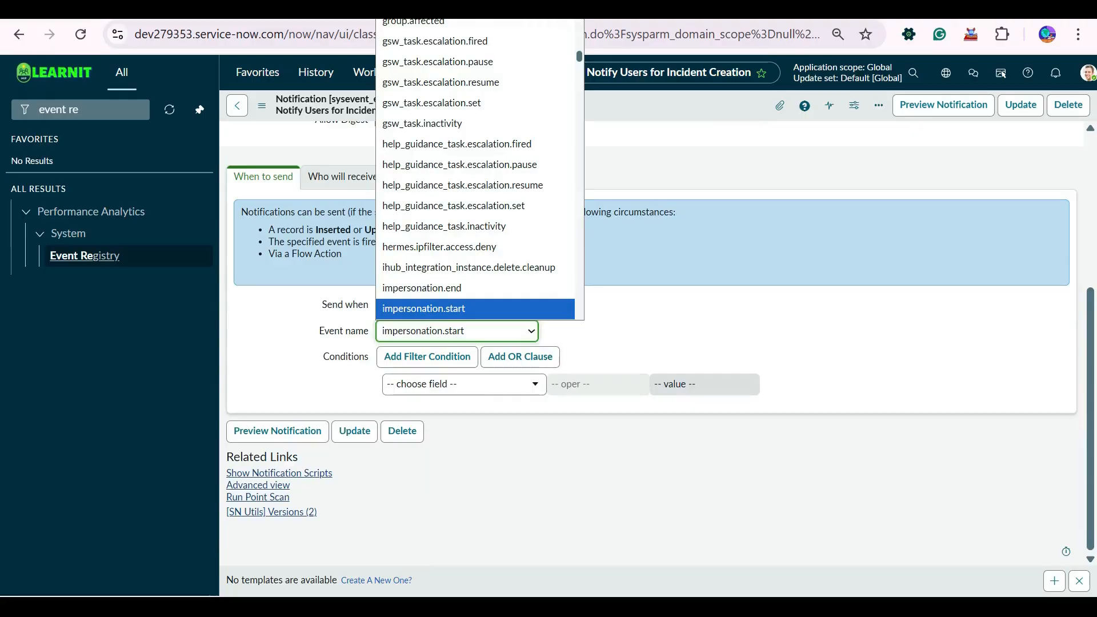
key("Down")
key("Down")
key("Down")
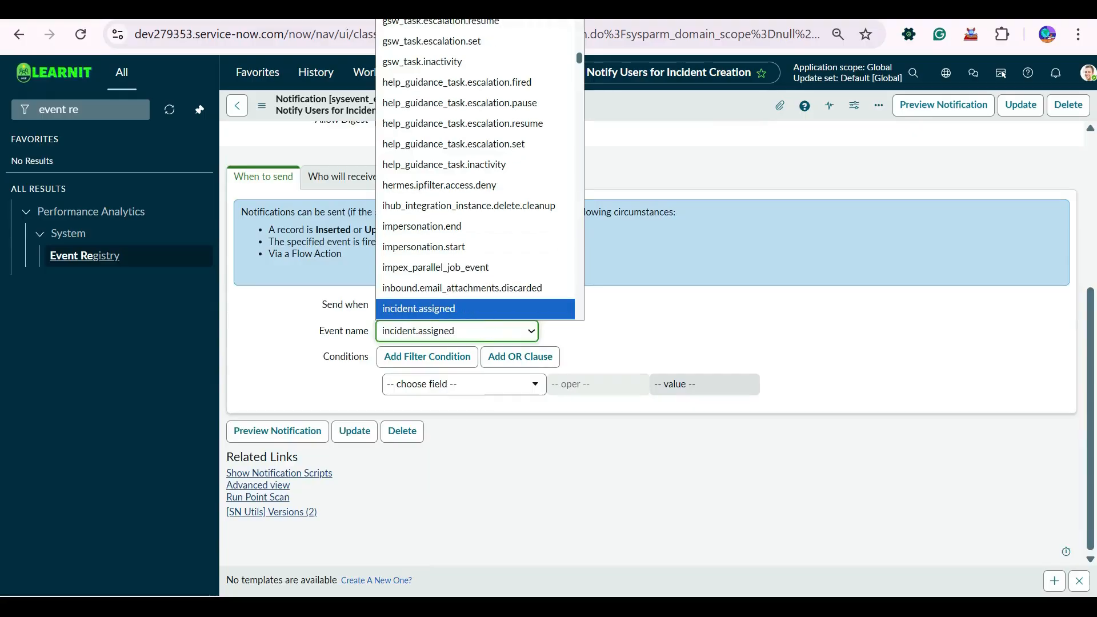
key("Down")
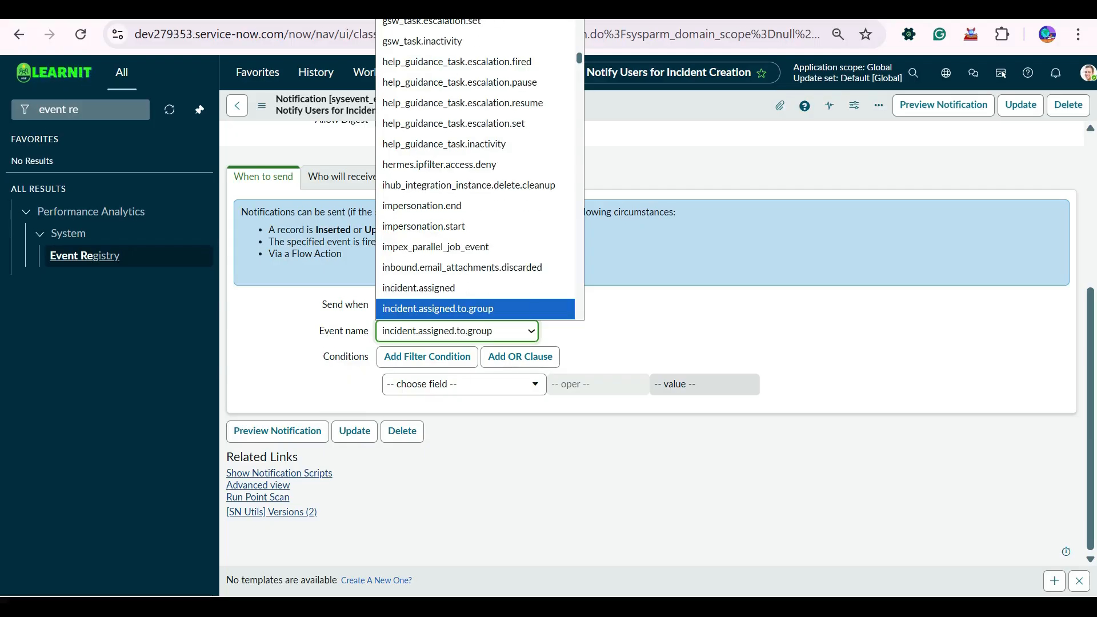
type("_create_email")
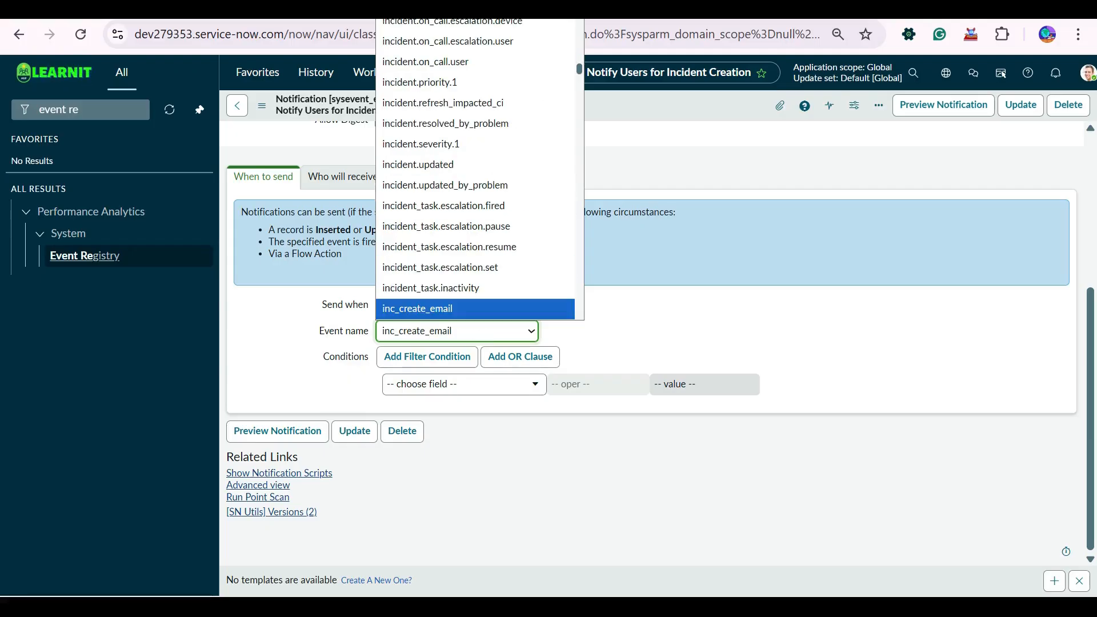
left_click(417, 308)
left_click(646, 334)
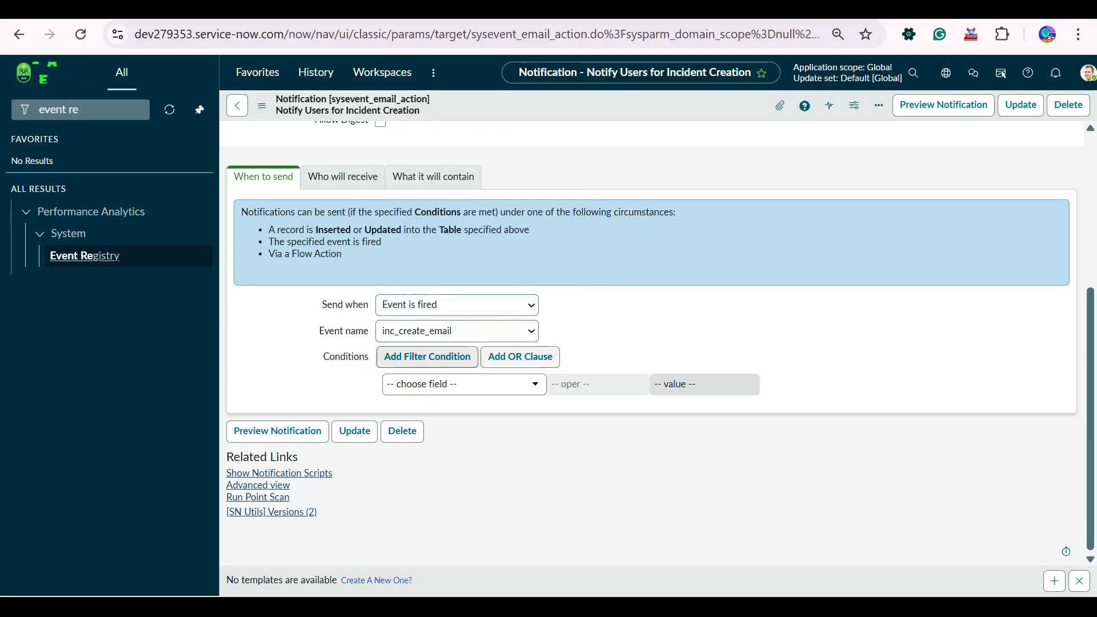
- Save the Notify Users for Incident Creation notification and switch it to Advanced view
right_click(622, 108)
left_click(634, 116)
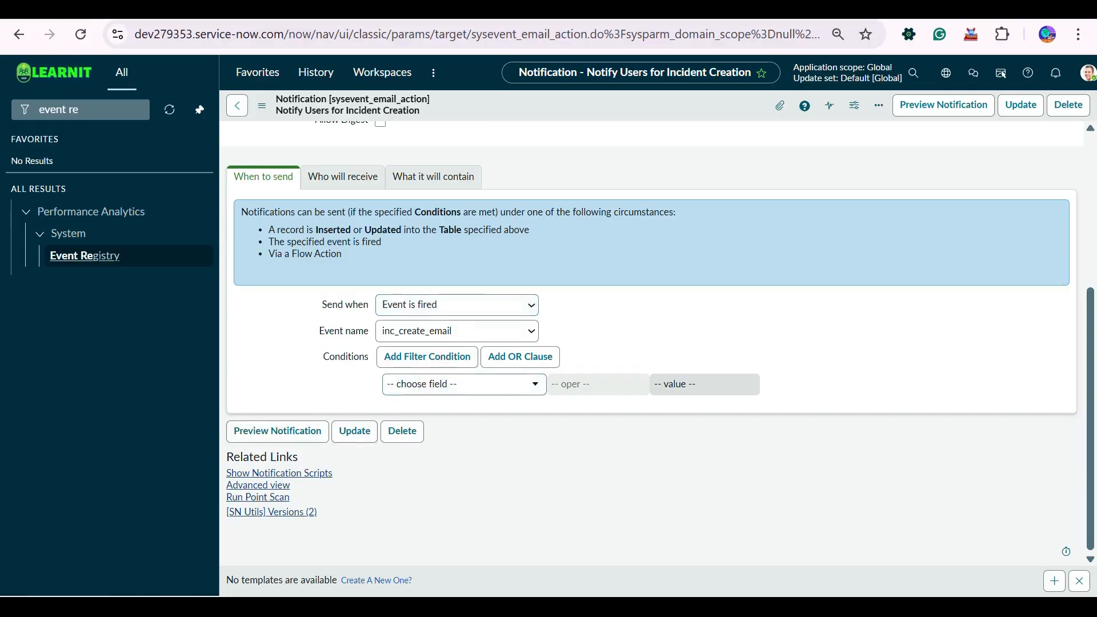
left_click(258, 485)
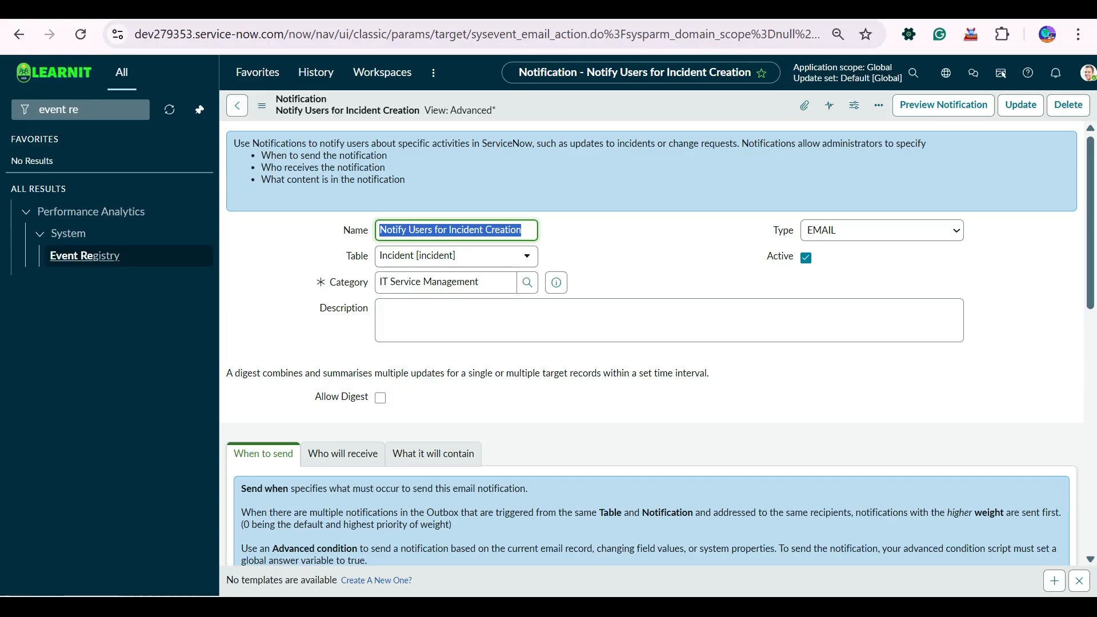
left_click(91, 109)
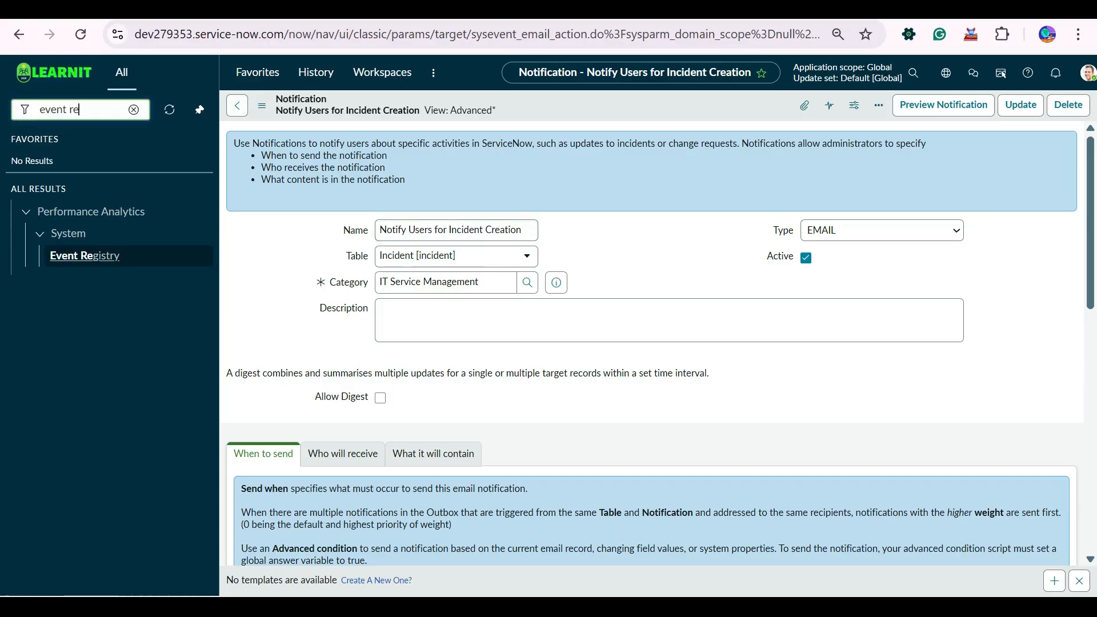
- Find System Definition > Business Rules with 'ss rules' and create a new business rule
key("ctrl+a")
type("ss")
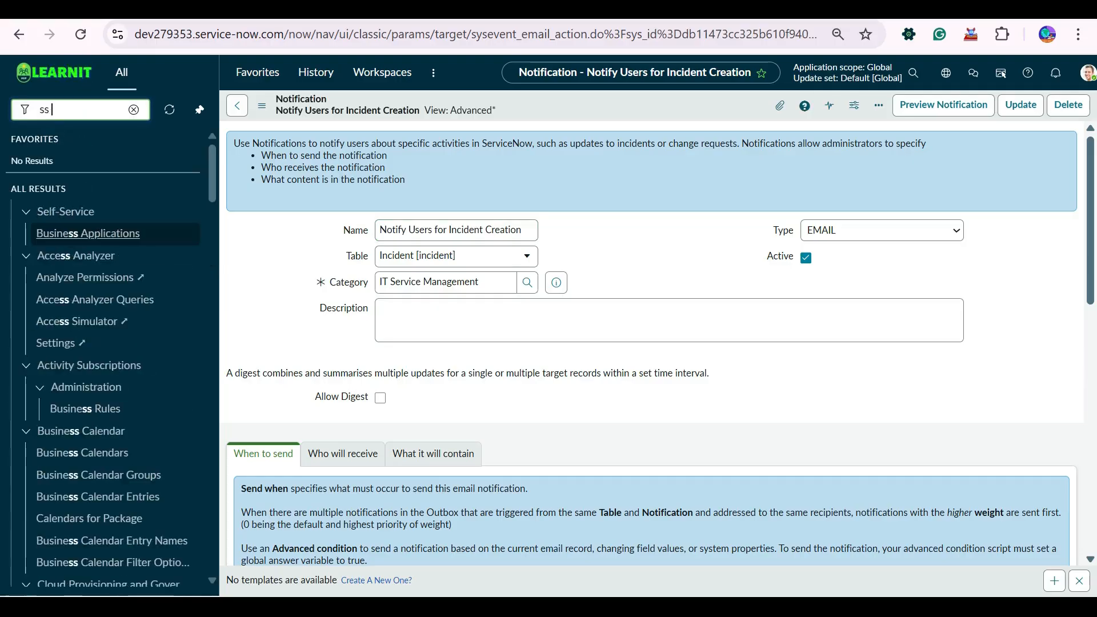
type(" rules")
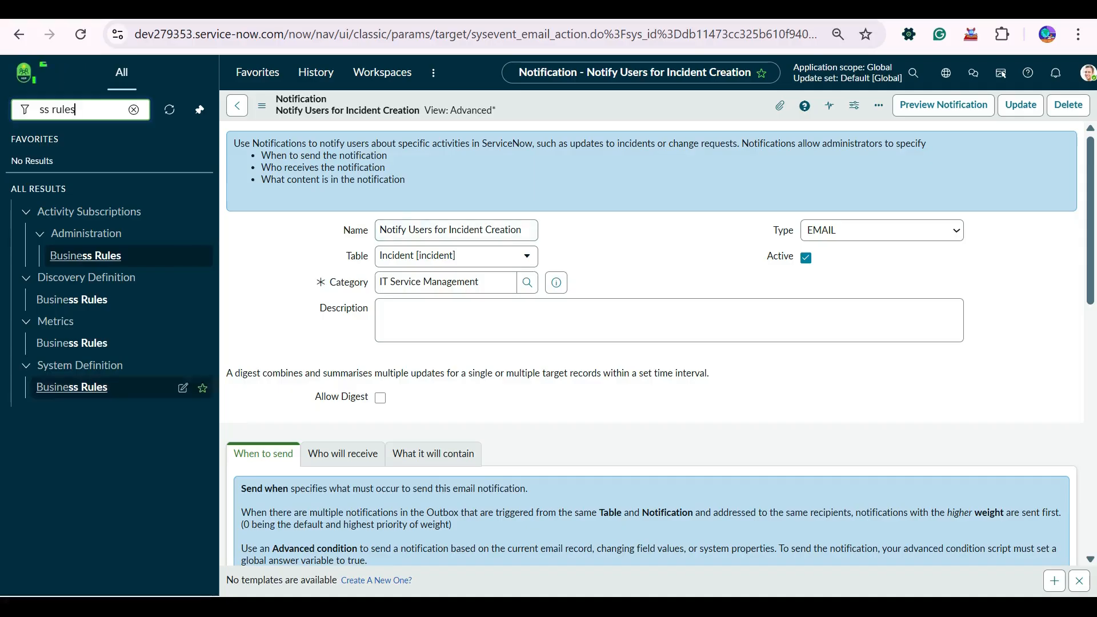
left_click(72, 387)
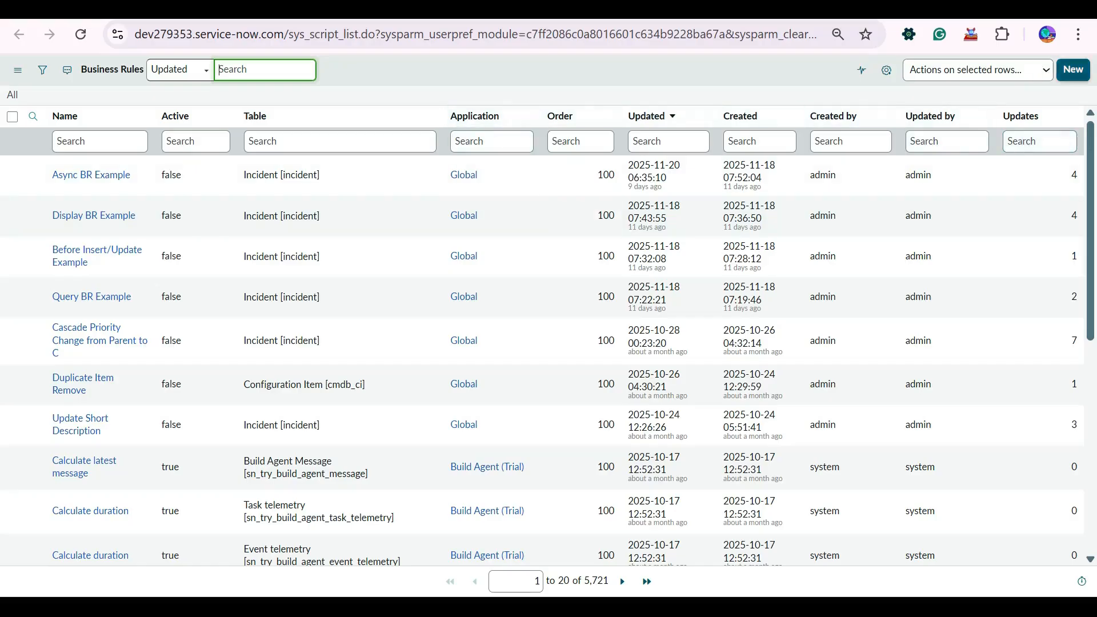
left_click(1073, 69)
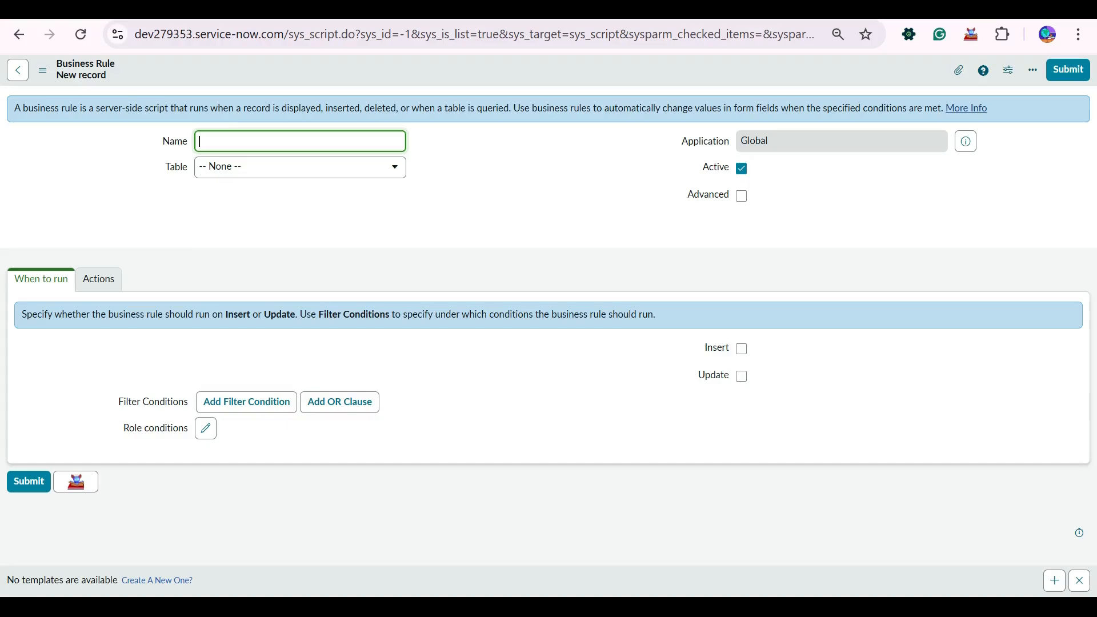
- Name the rule Incident Create, check Advanced and Insert, and prepare line 5 of the script
type("Incident Create")
left_click(741, 196)
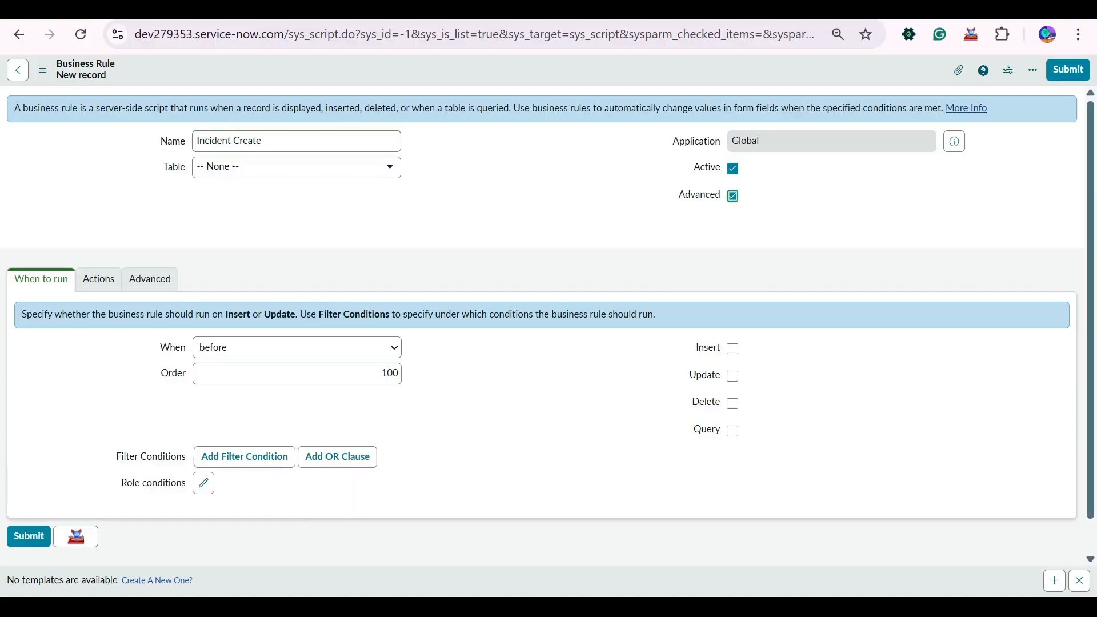
left_click(733, 348)
left_click(99, 279)
left_click(41, 279)
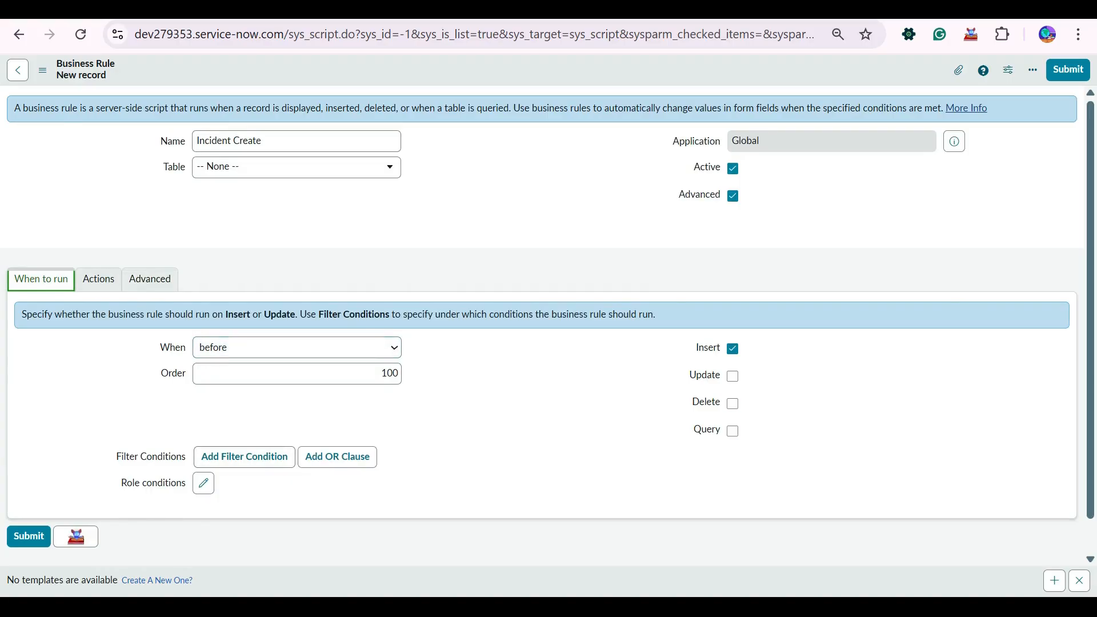
left_click(149, 278)
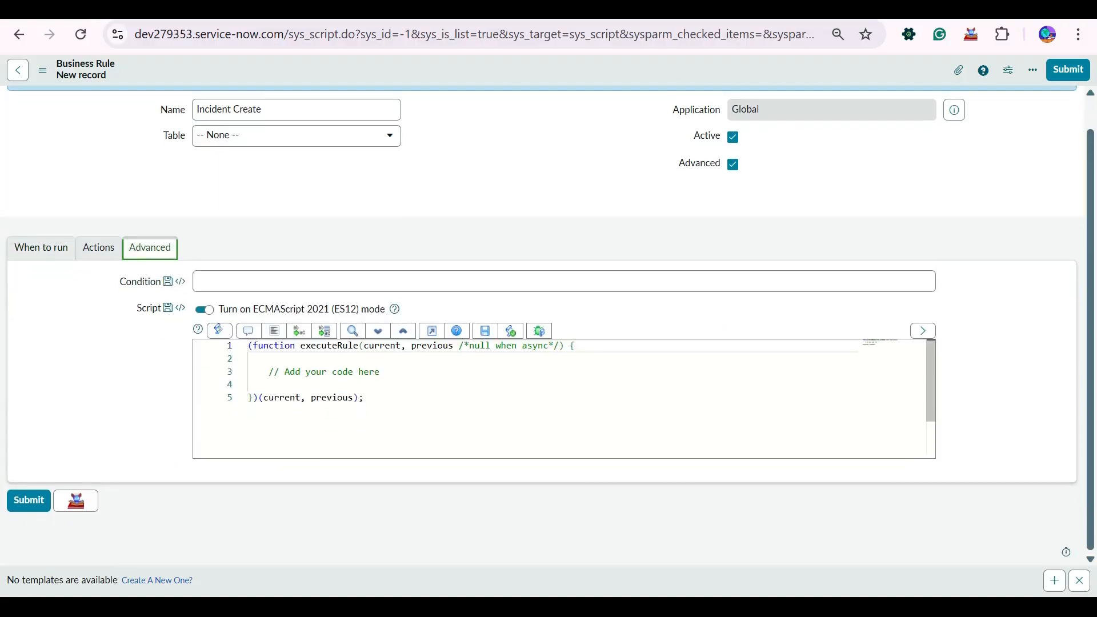
left_click(248, 384)
key("Tab")
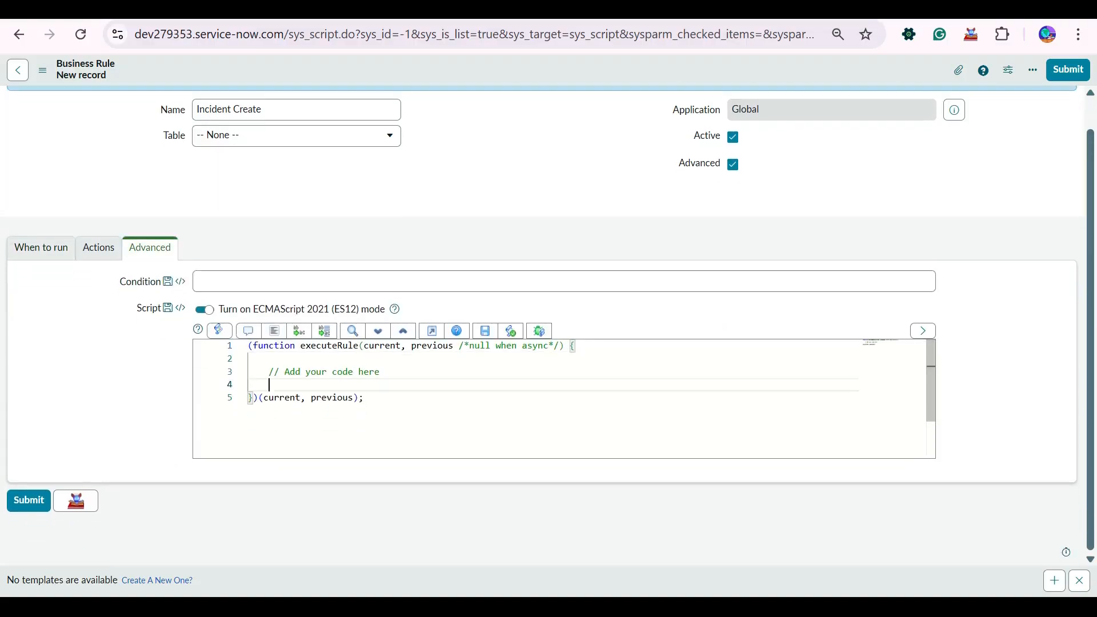
key("Return")
key("Return")
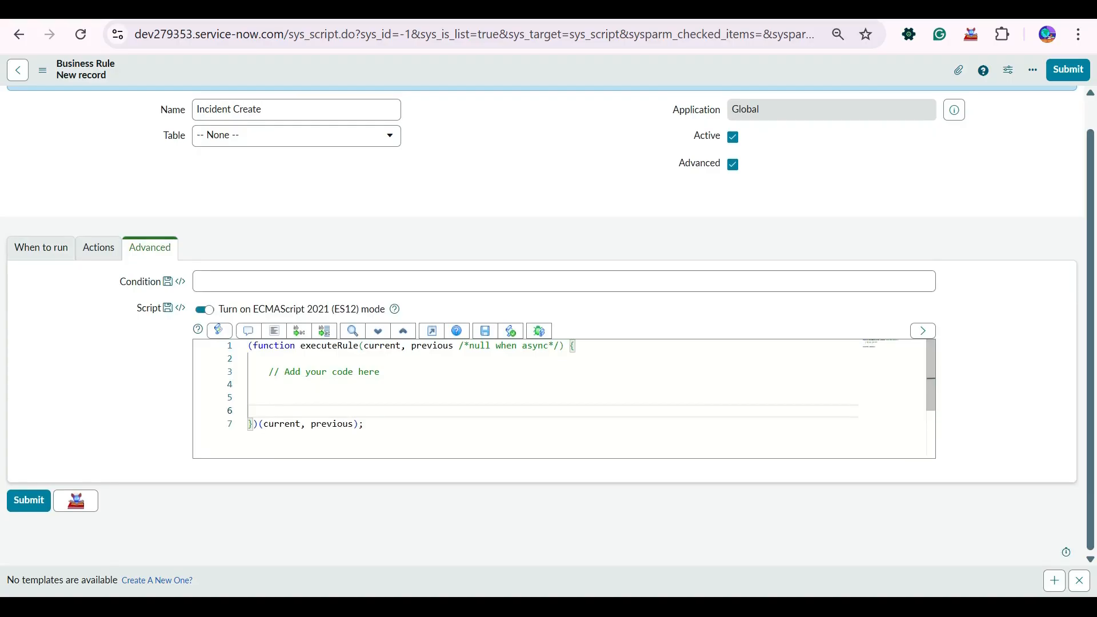
left_click(249, 398)
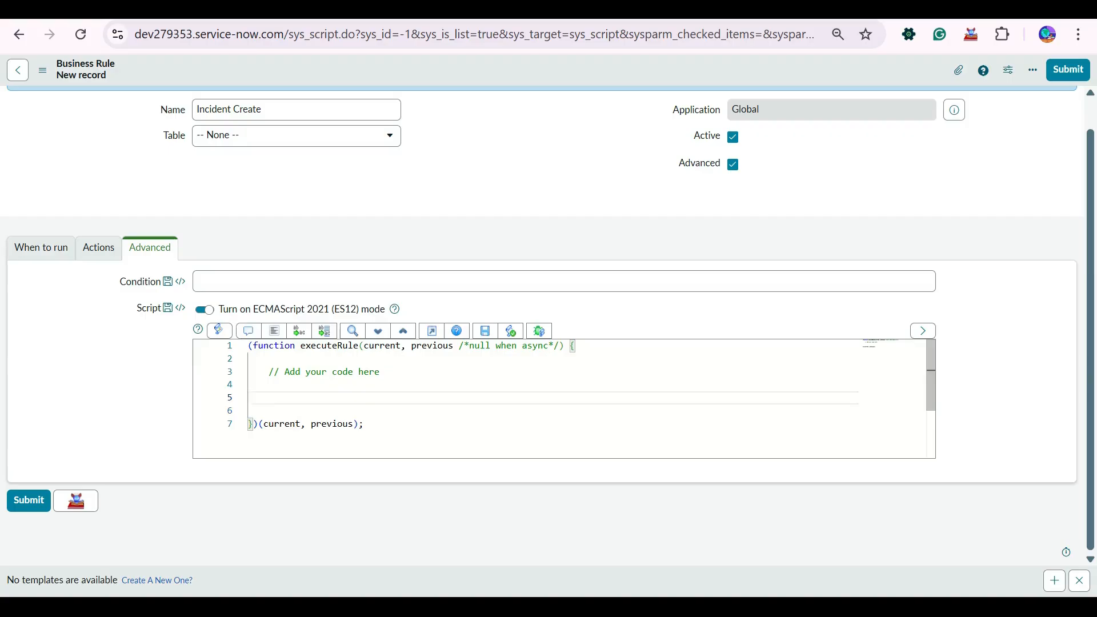
- Write gs.eventQueue('inc_create_email', on line 5, pasting the event name
type("gs.")
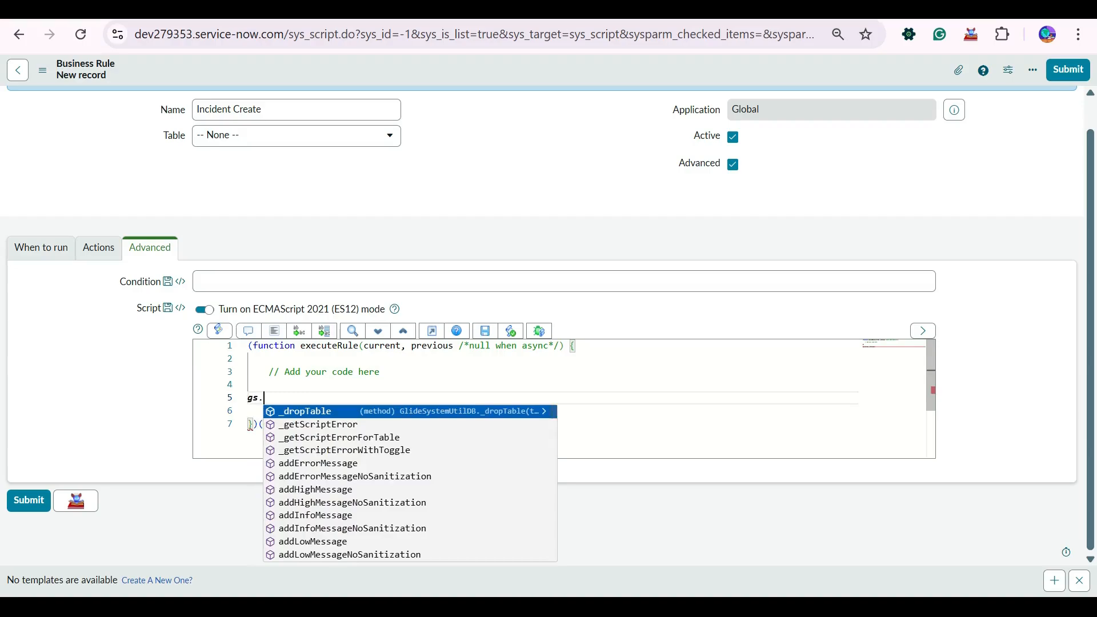
type("event")
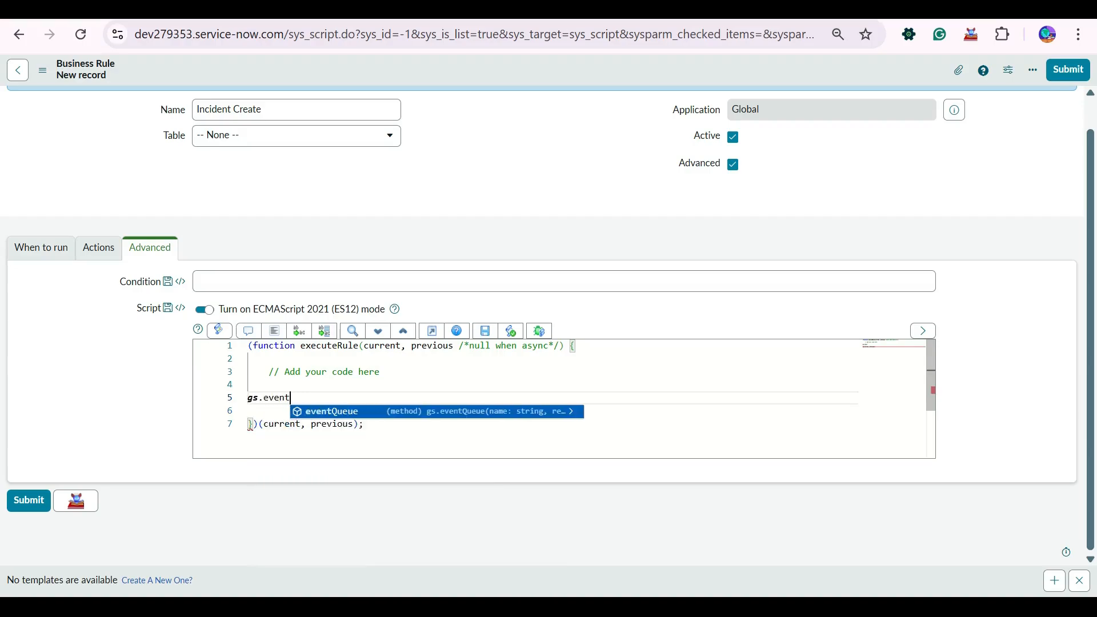
key("Return")
type("();")
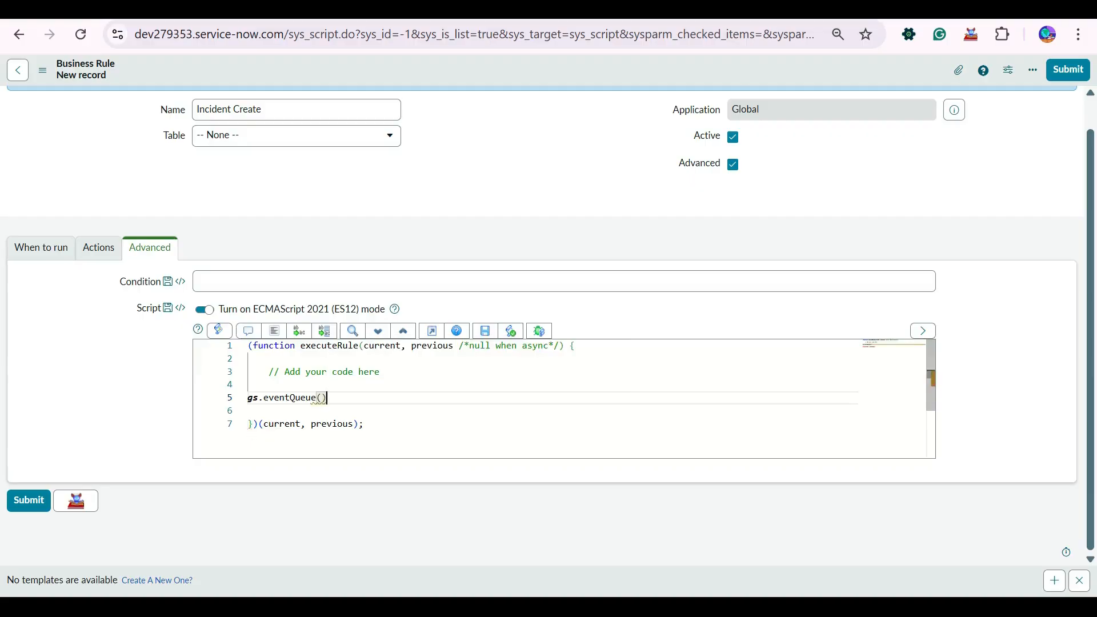
key("Left")
type("'")
type("inc")
key("BackSpace")
key("BackSpace")
key("BackSpace")
type("inc_create_email")
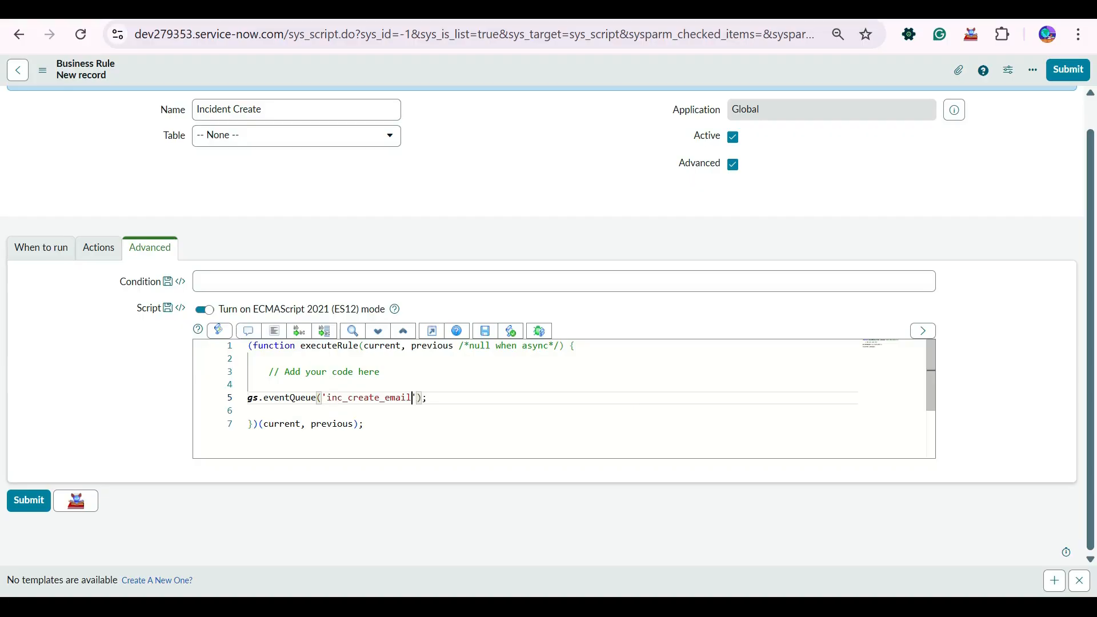
type(",")
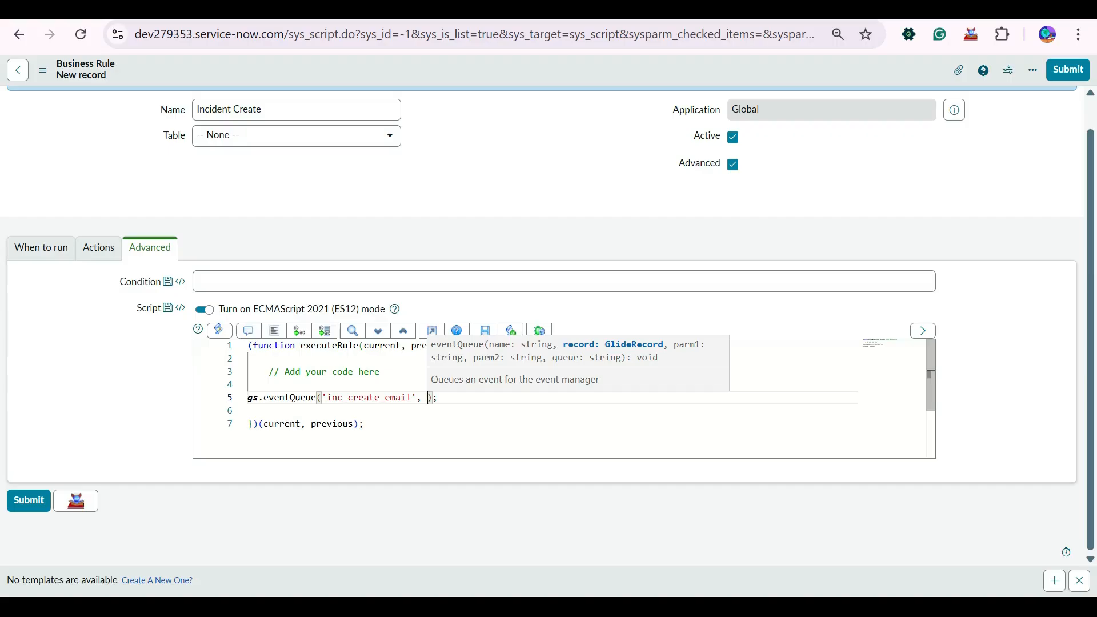
- Add current as the second argument of the eventQueue call
type("curren")
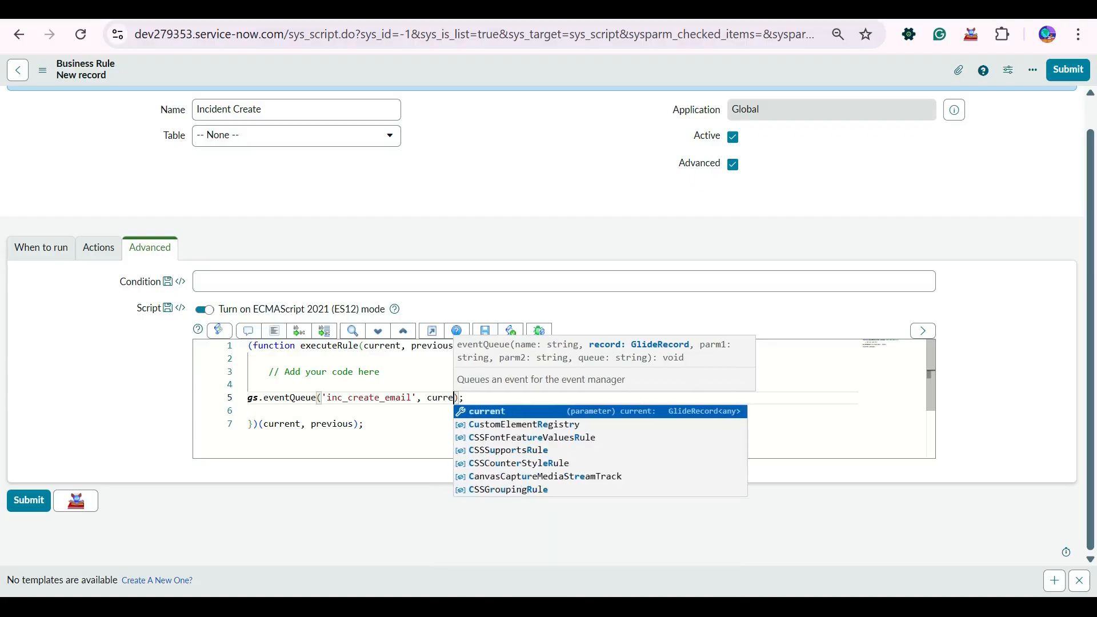
type("t")
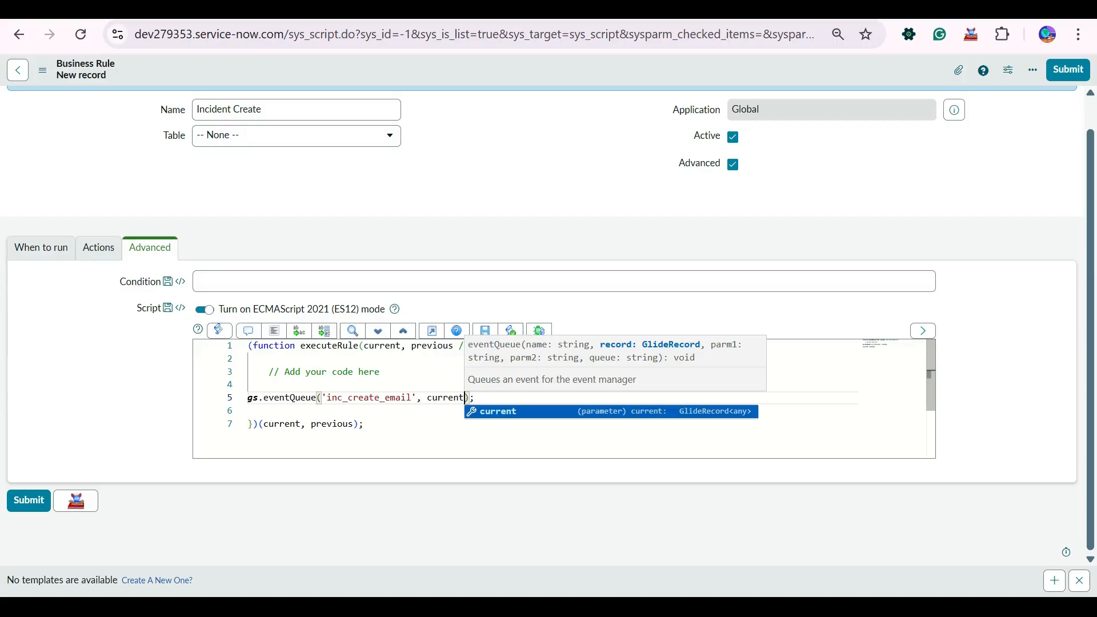
type(",")
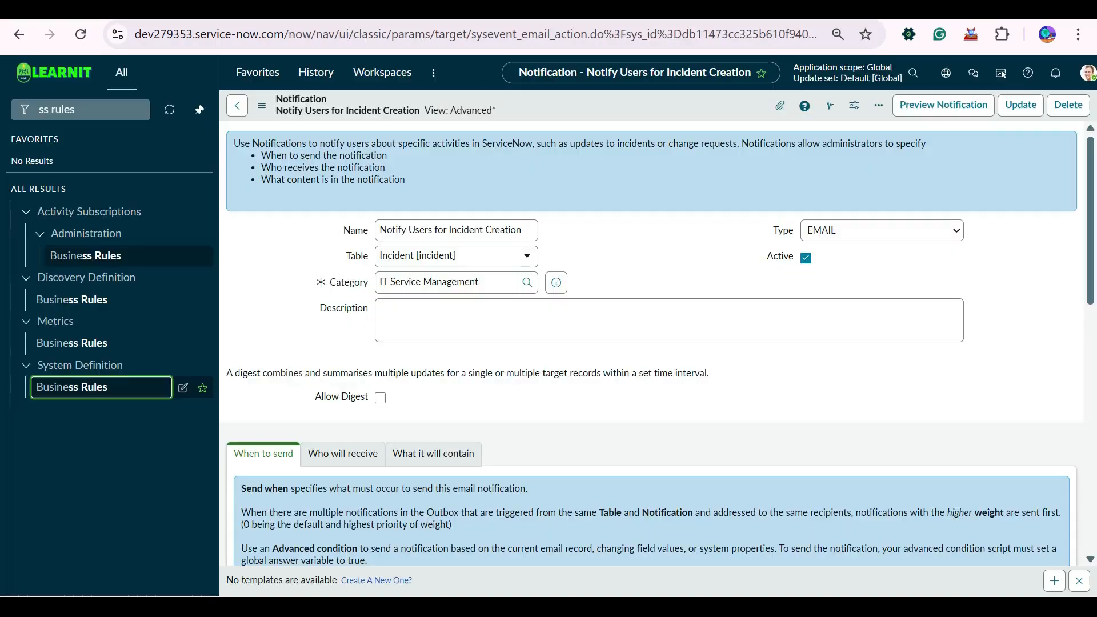
- Review the notification's Who will receive recipients
scroll(464, 317, "down", 6)
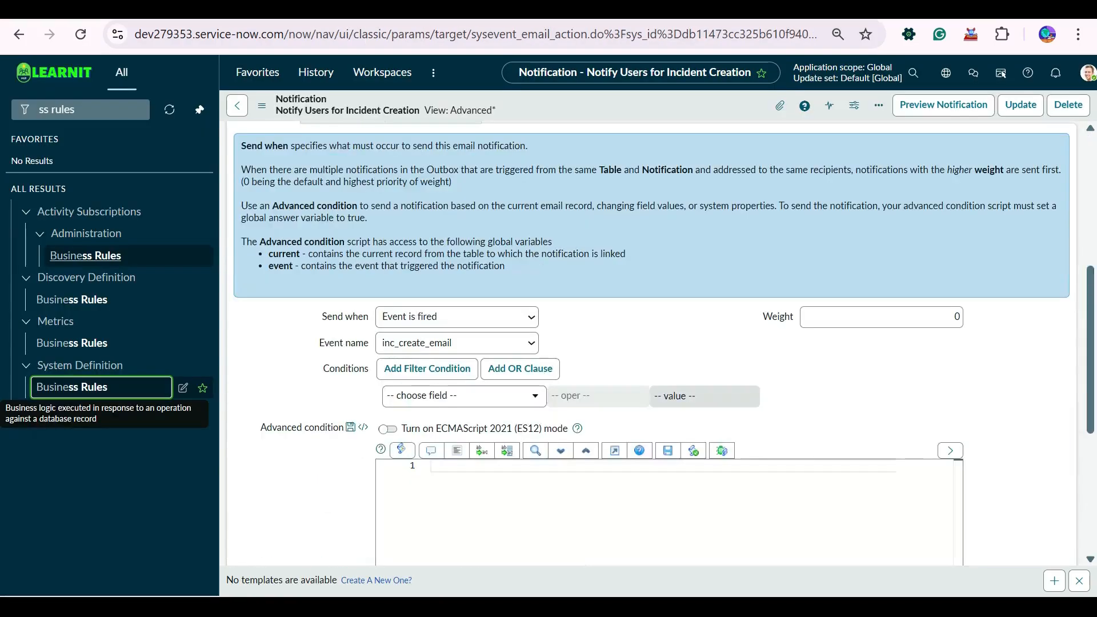
scroll(465, 223, "up", 5)
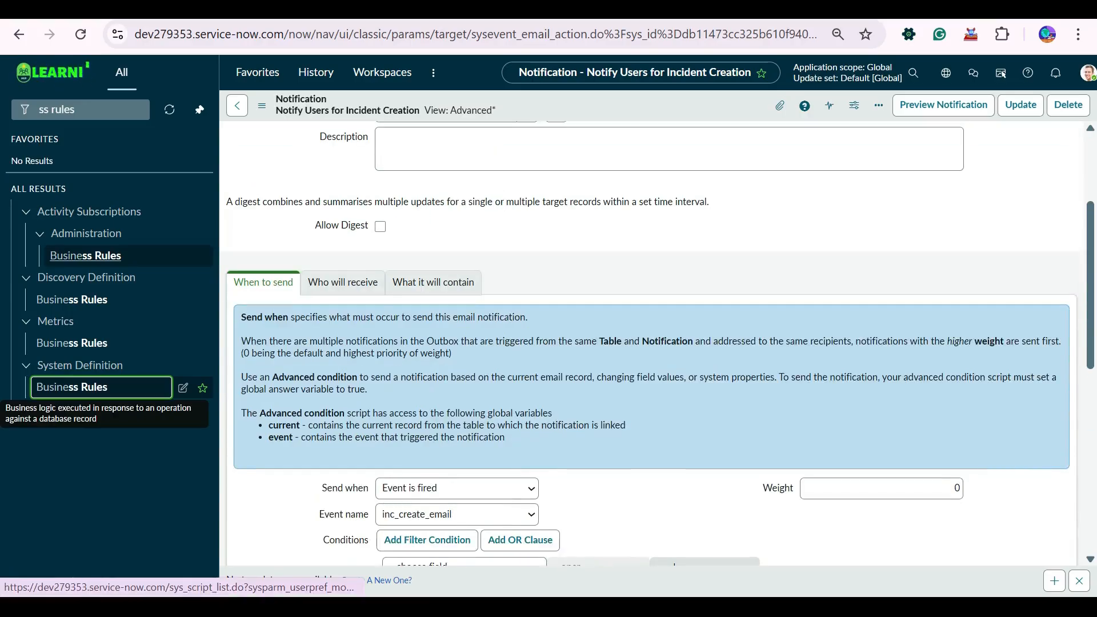
left_click(342, 283)
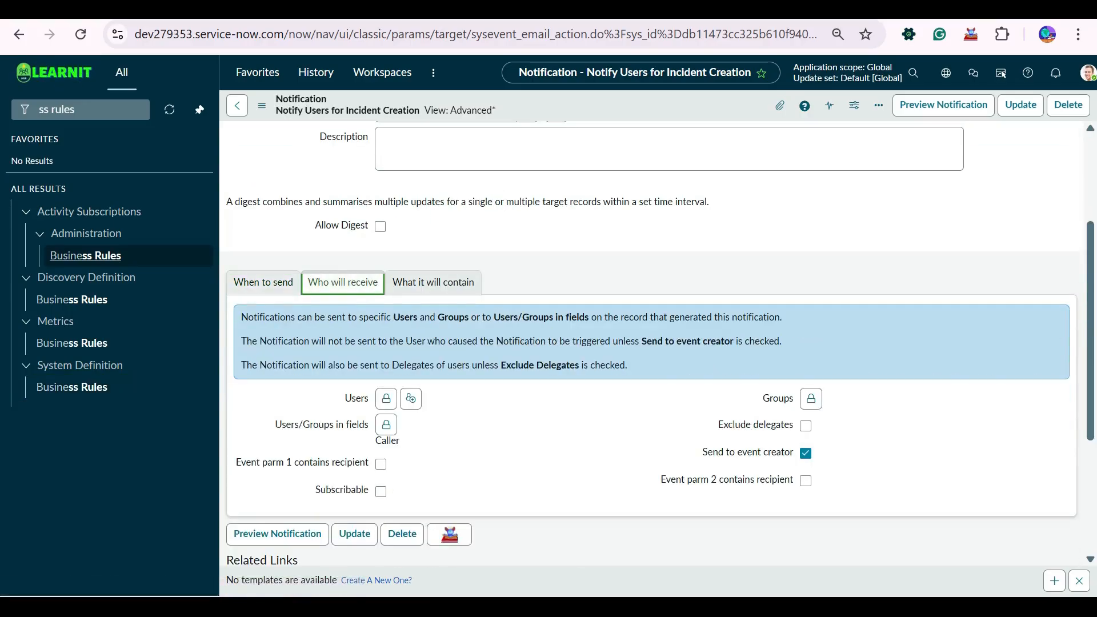
scroll(380, 293, "down", 3)
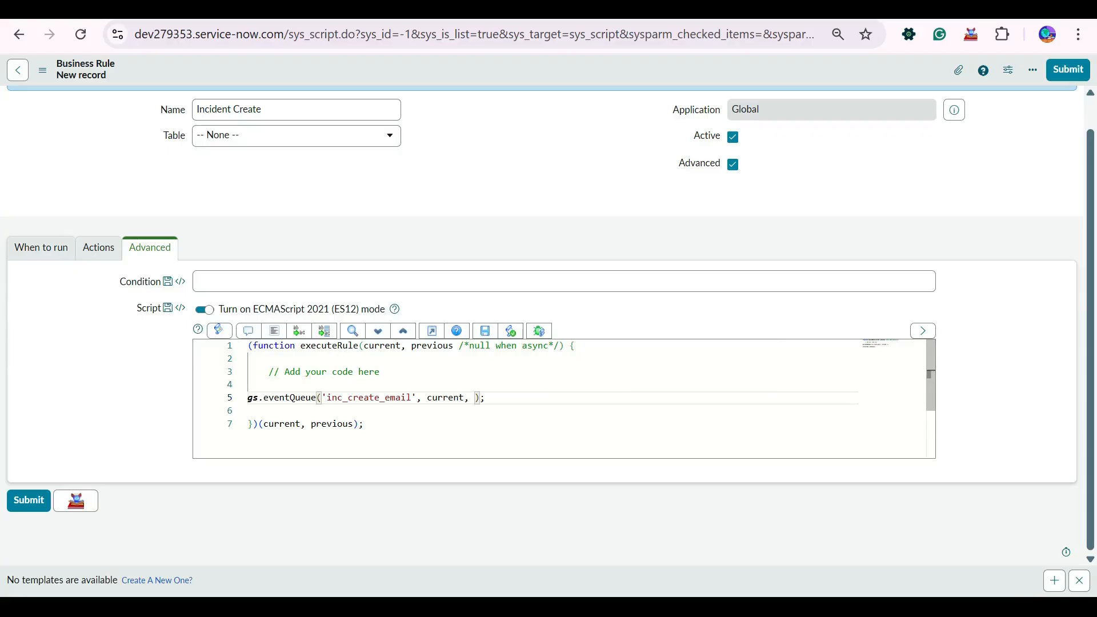
- Trim line 5 to gs.eventQueue('inc_create_email', current); by deleting the extra arguments
type("cur")
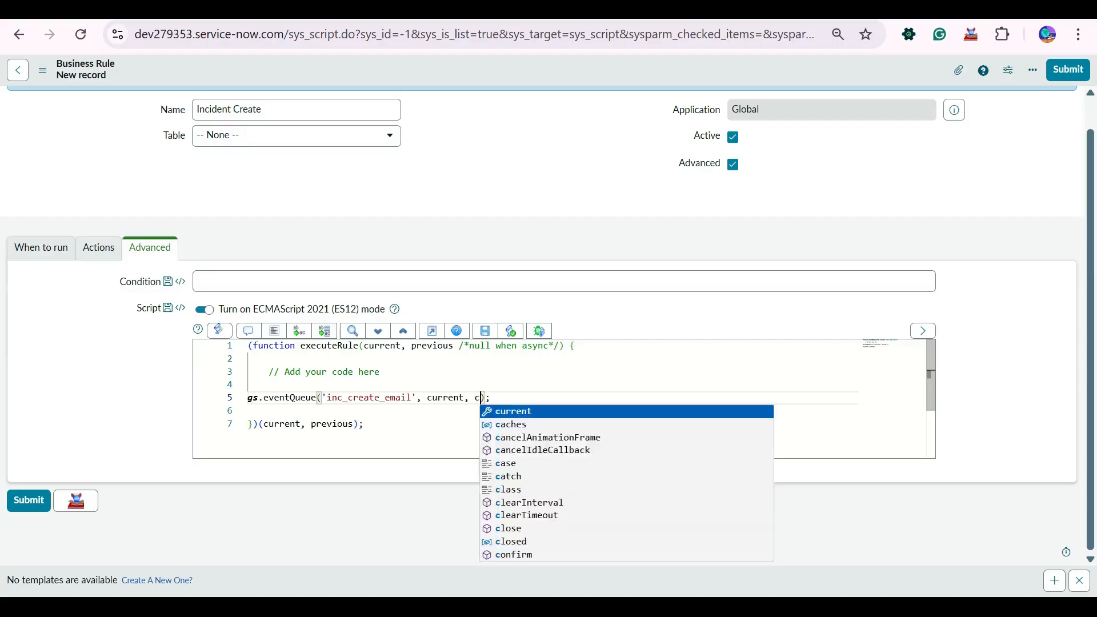
key("Return")
type(".number")
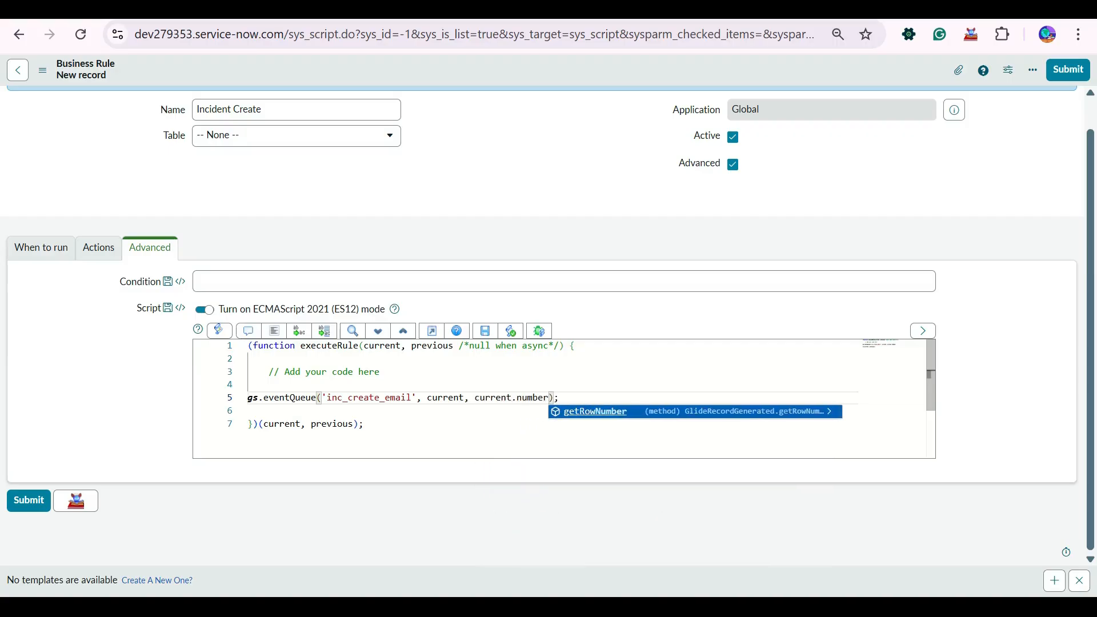
type(", ")
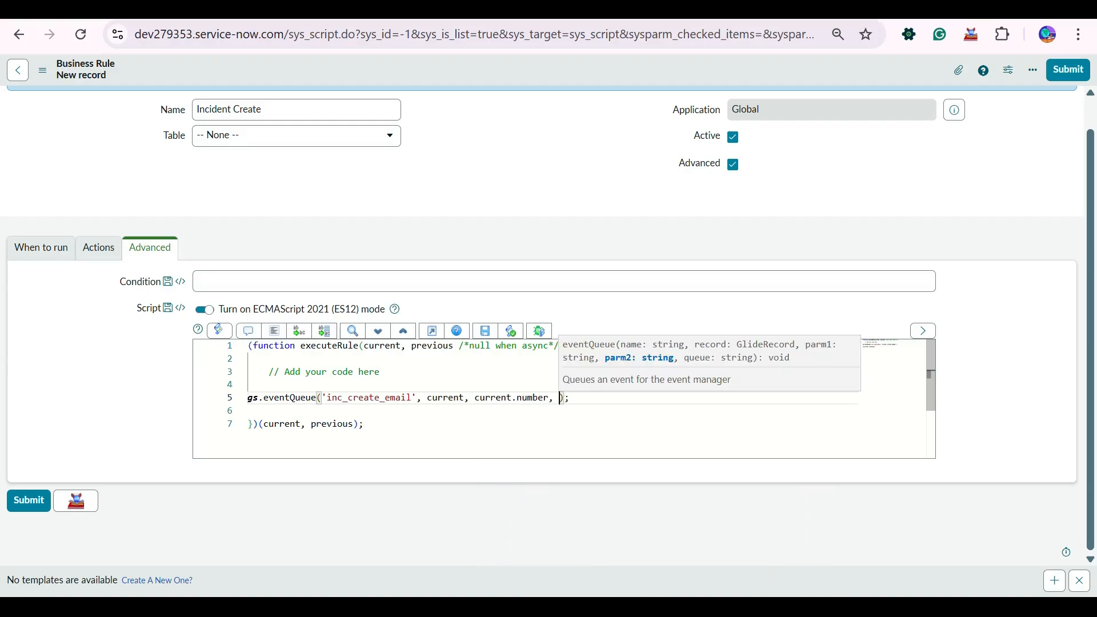
type("gs.ge")
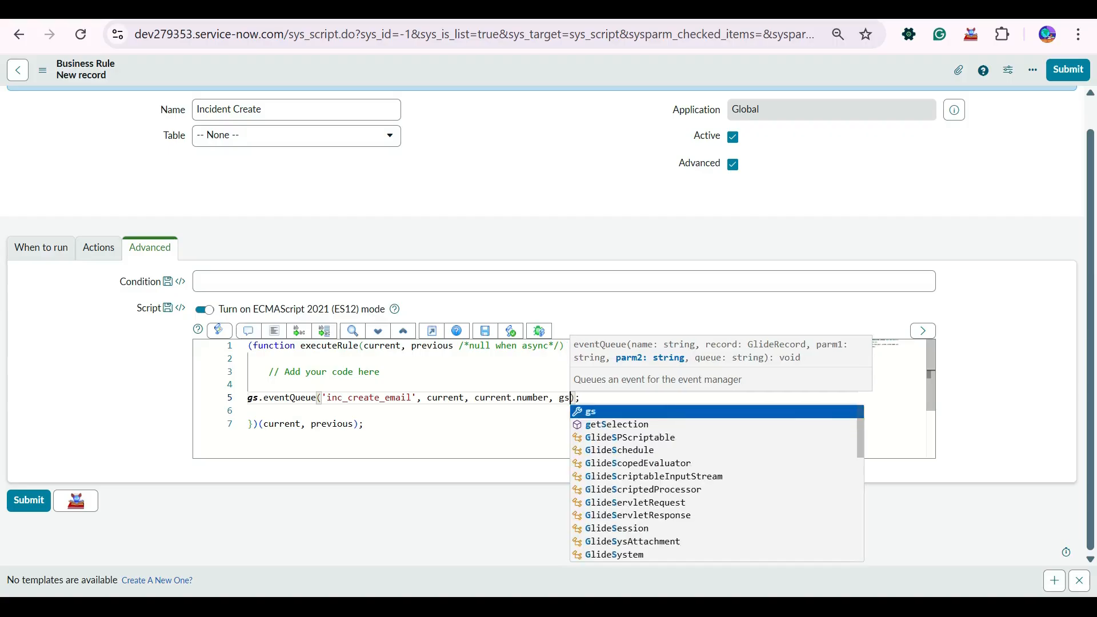
type("t")
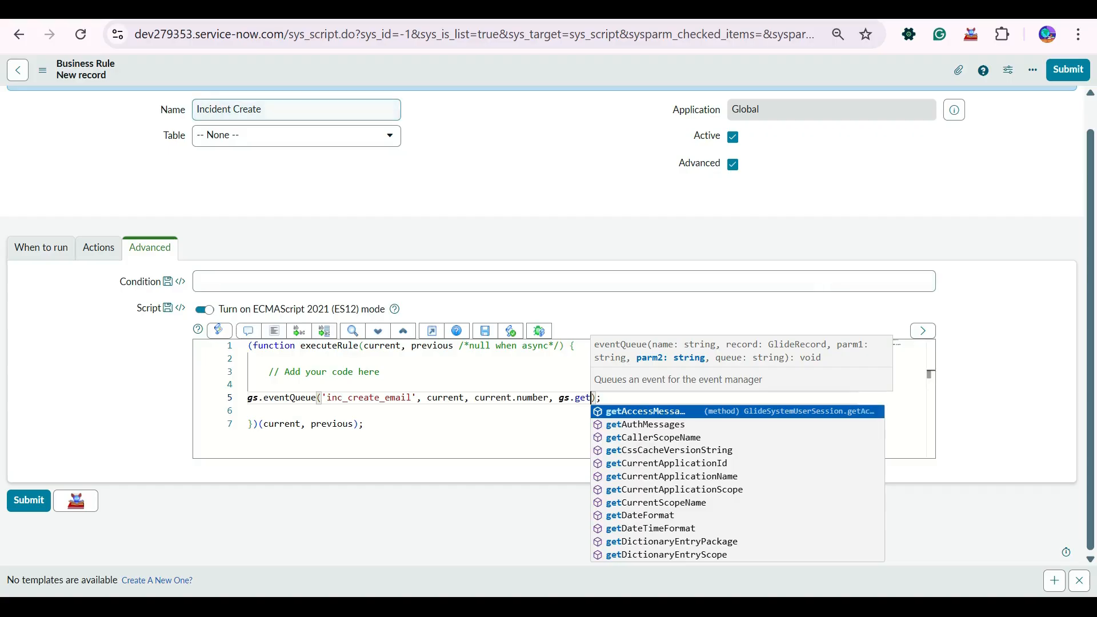
key("BackSpace")
key("BackSpace")
key("BackSpace")
key("BackSpace")
key("BackSpace")
key("BackSpace")
key("BackSpace")
key("BackSpace")
key("BackSpace")
key("BackSpace")
key("BackSpace")
key("BackSpace")
key("BackSpace")
key("BackSpace")
key("BackSpace")
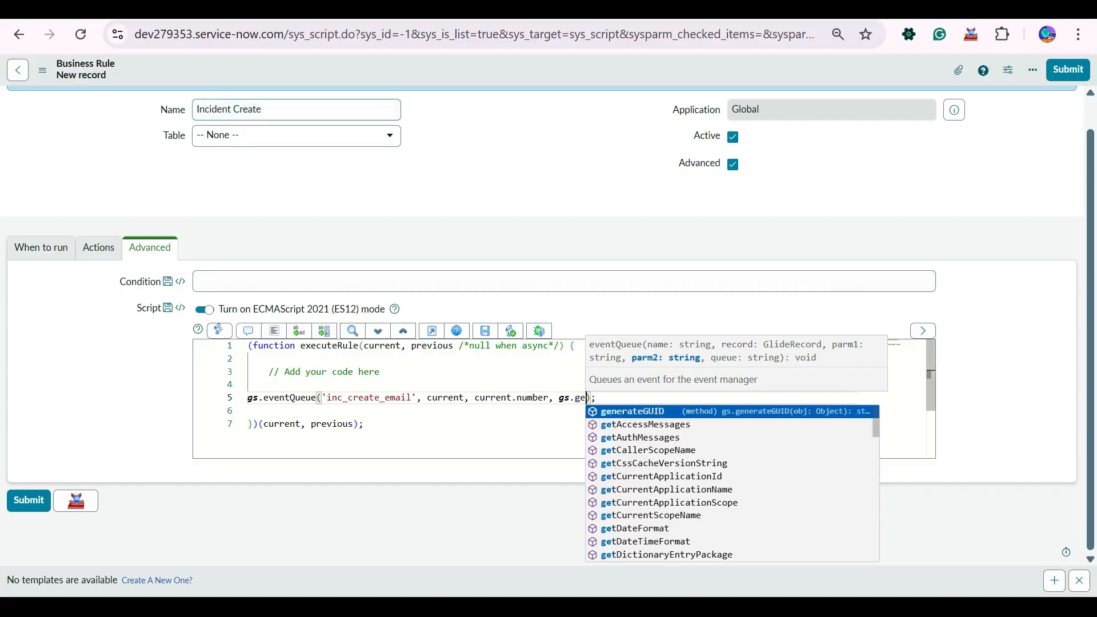
key("BackSpace")
key("BackSpace")
key("BackSpace")
key("BackSpace")
key("BackSpace")
key("BackSpace")
key("BackSpace")
key("BackSpace")
key("BackSpace")
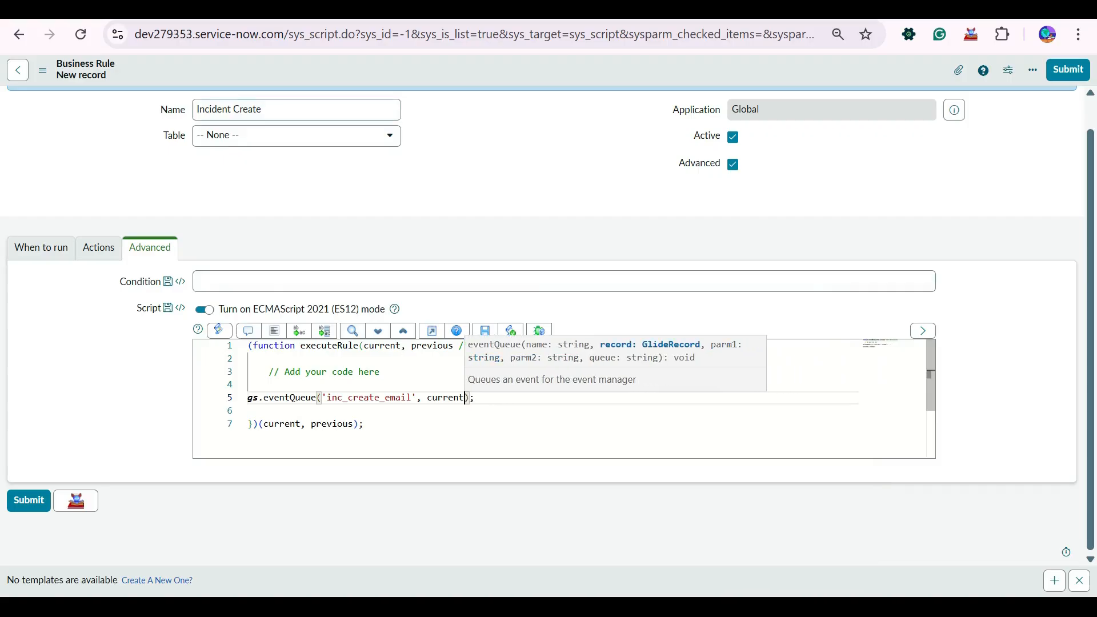
key("Escape")
- Save the business rule and confirm the notification fires on event inc_create_email
right_click(523, 72)
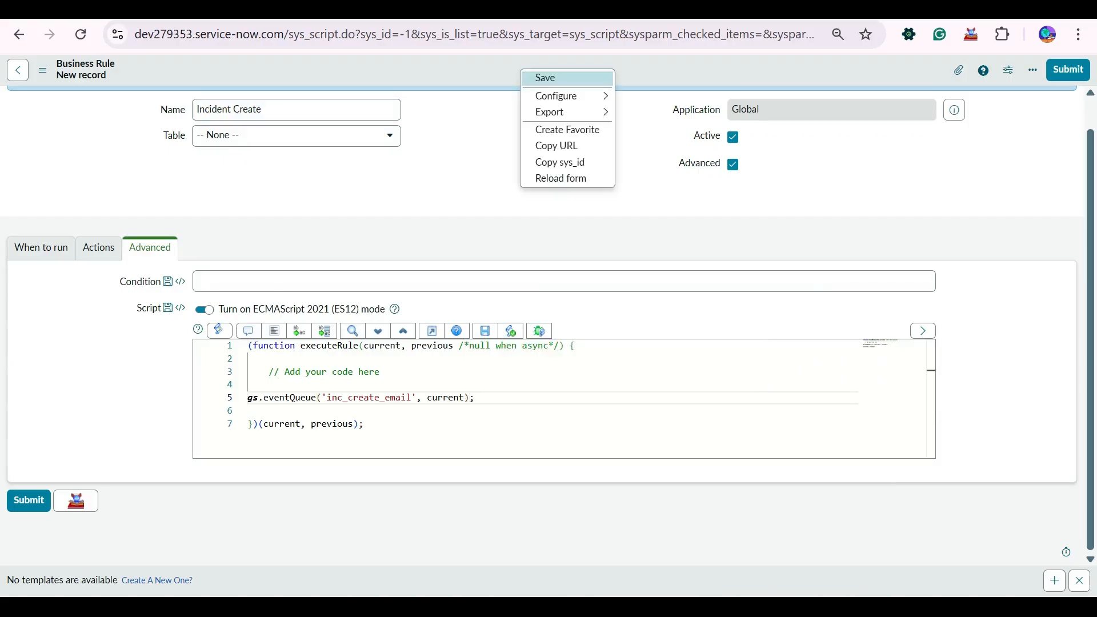
left_click(543, 77)
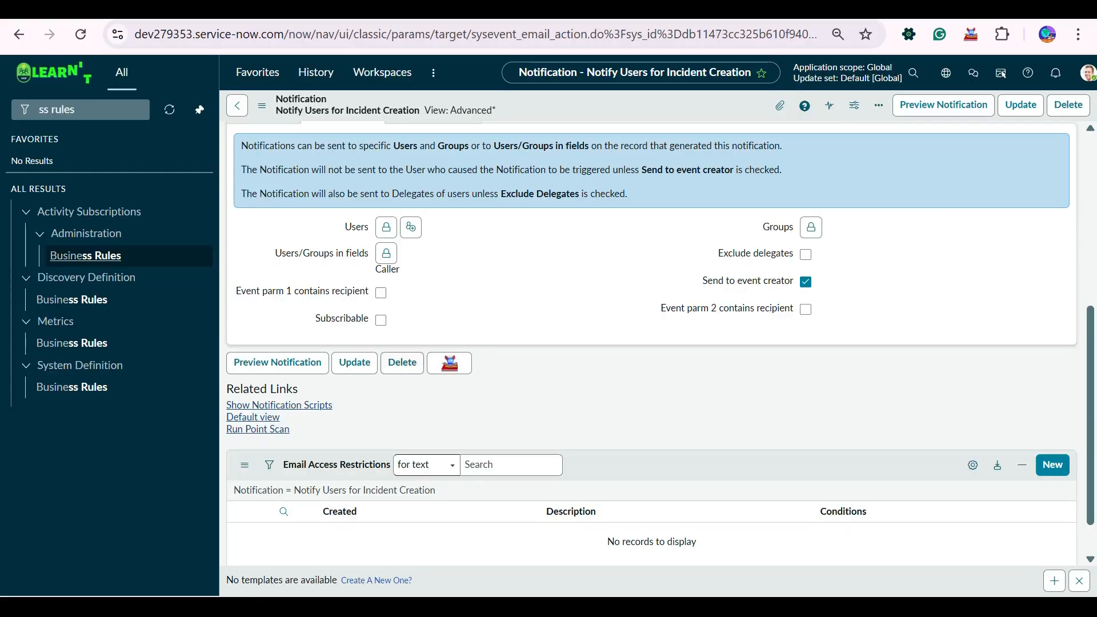
scroll(651, 343, "up", 6)
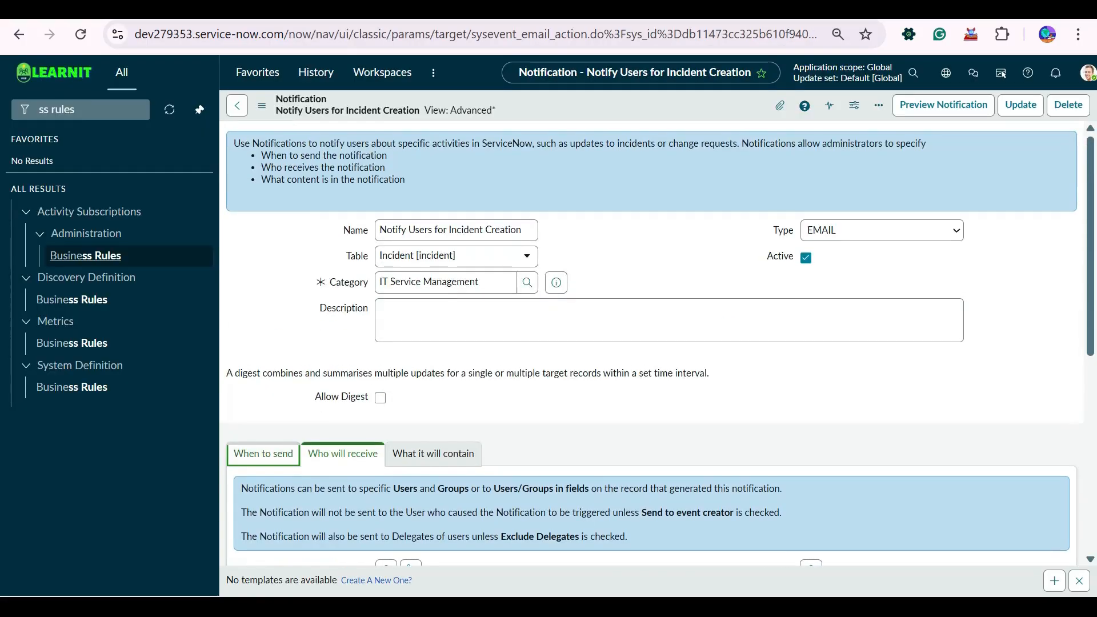
left_click(264, 454)
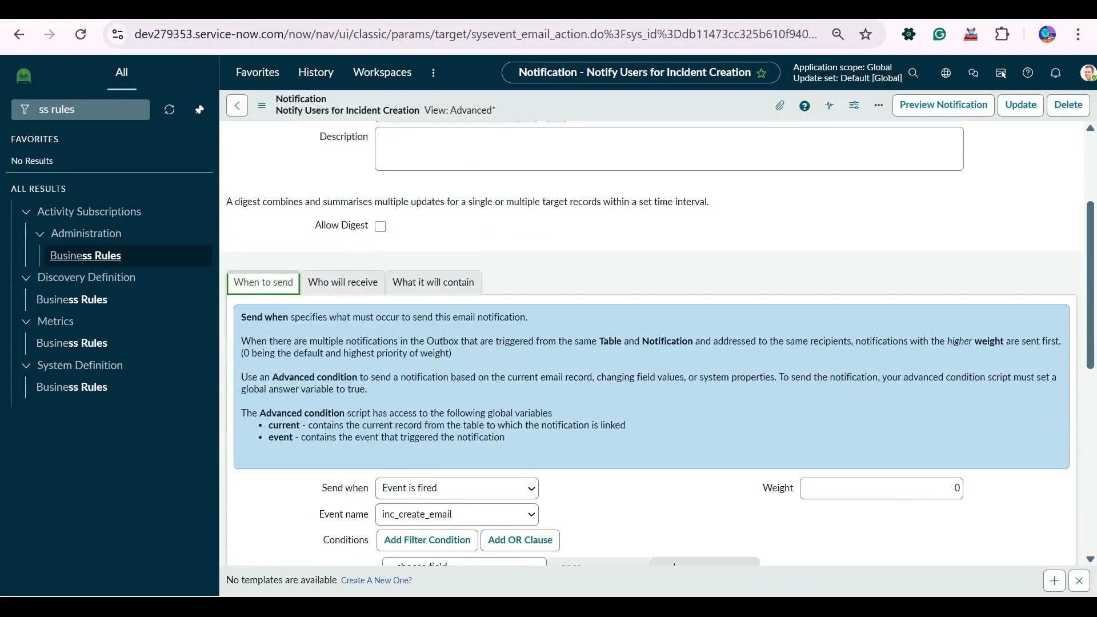
scroll(651, 343, "down", 6)
- Auto-format the Incident Create script and save the rule again
key("ctrl+Tab")
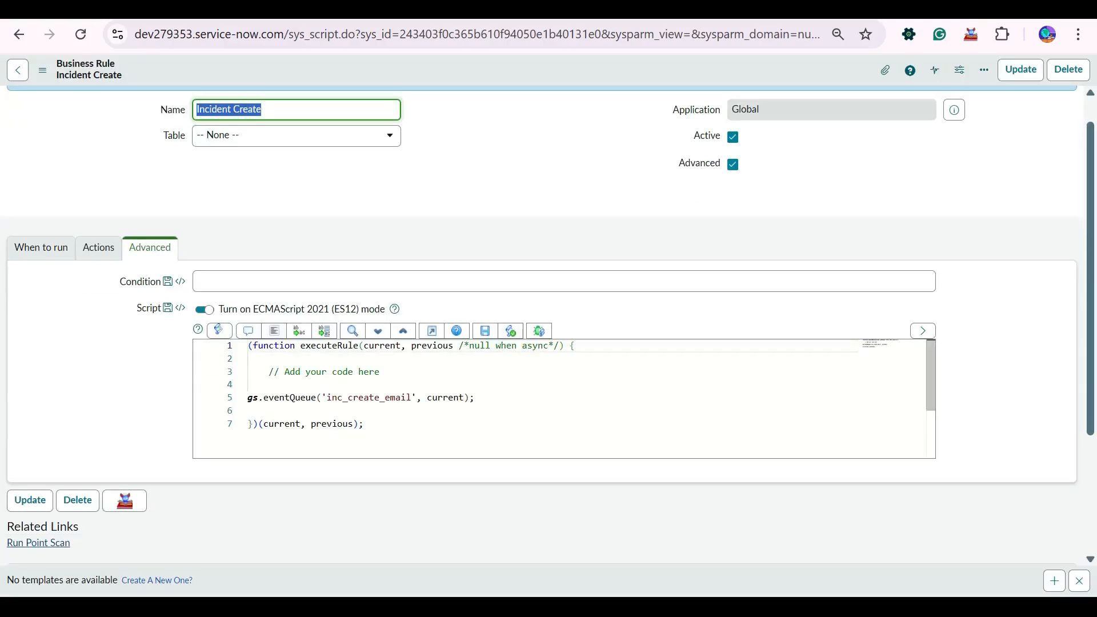
left_click(274, 331)
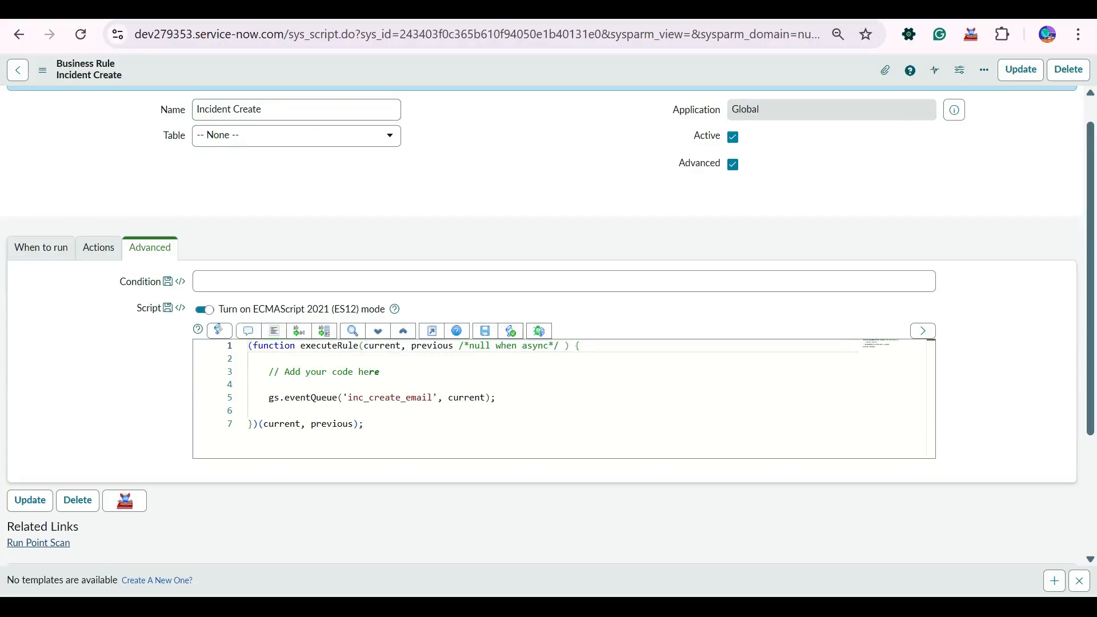
right_click(498, 69)
left_click(521, 75)
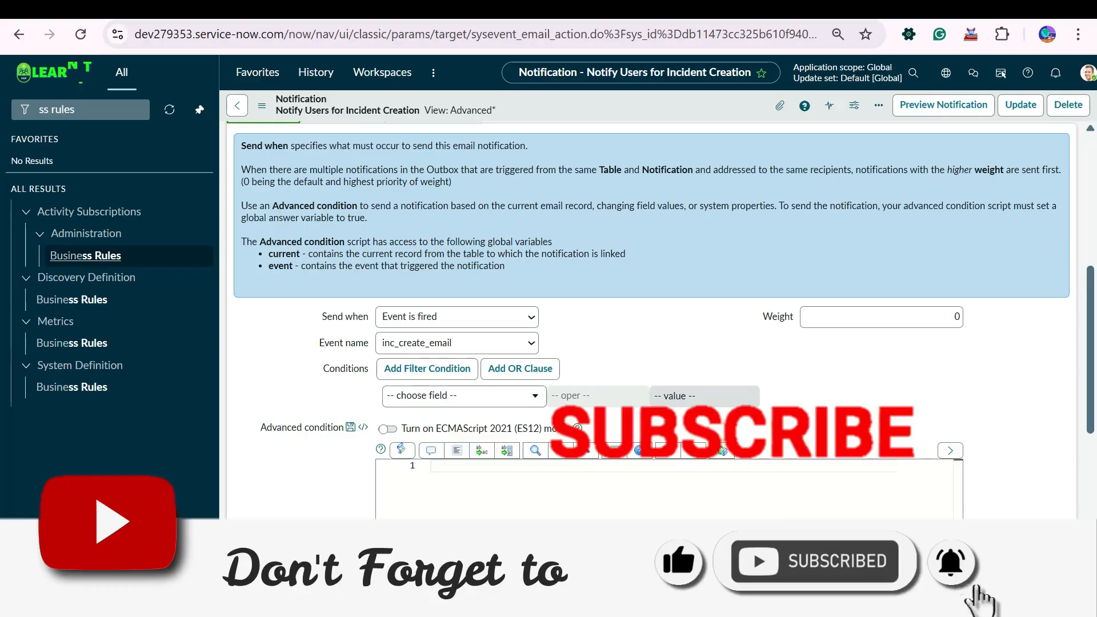
- Create a new incident with System Administrator as the caller
left_click(57, 109)
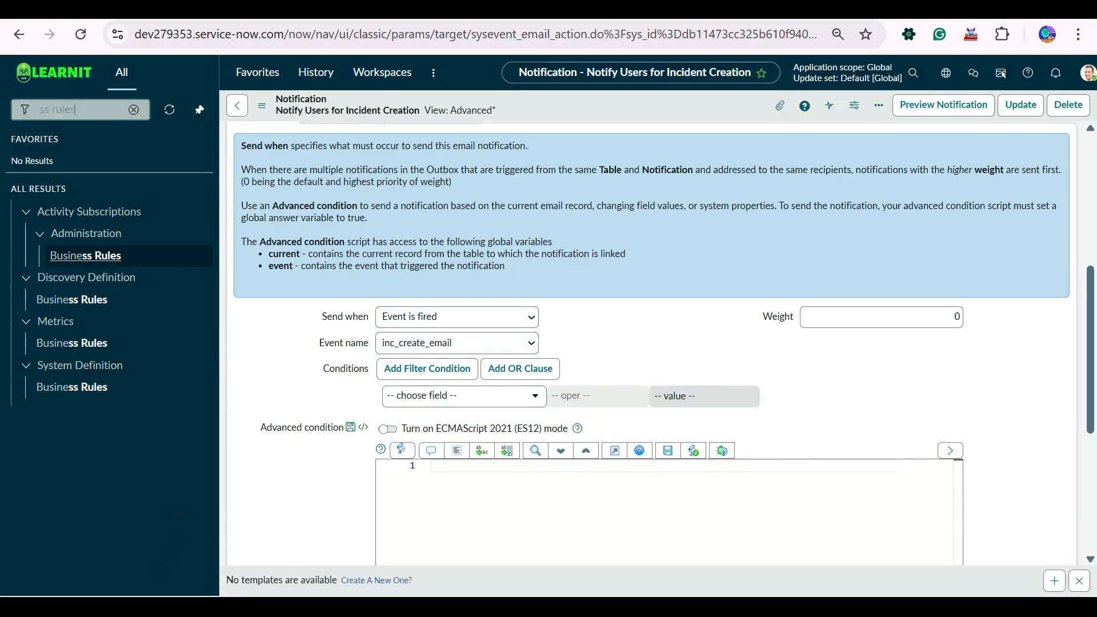
type("in")
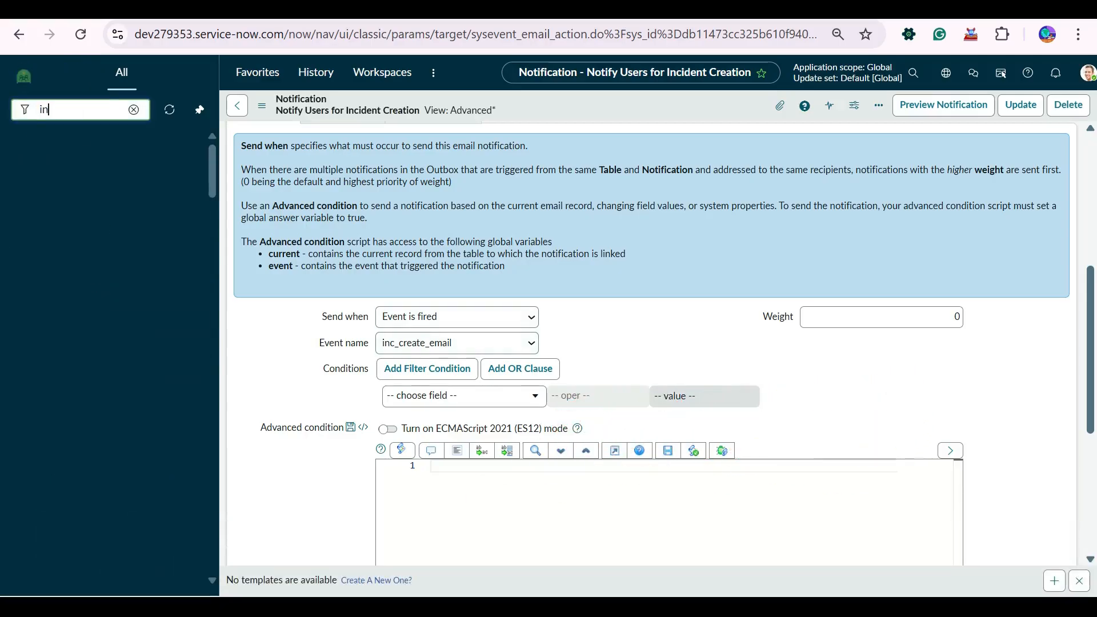
type("cident")
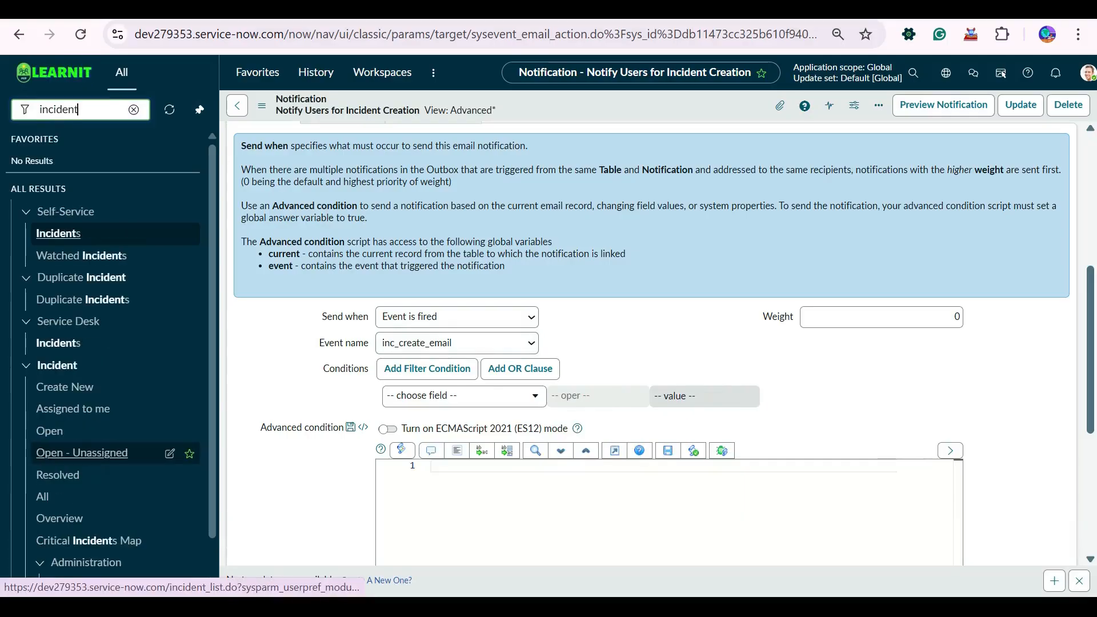
left_click(65, 388)
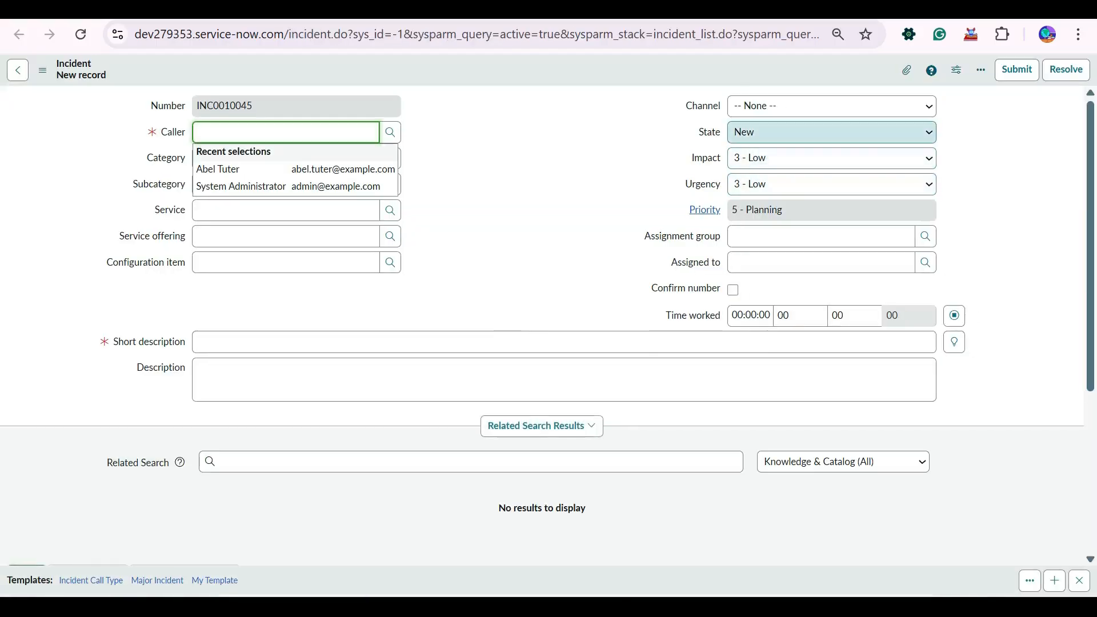
key("Down")
key("Down")
key("Return")
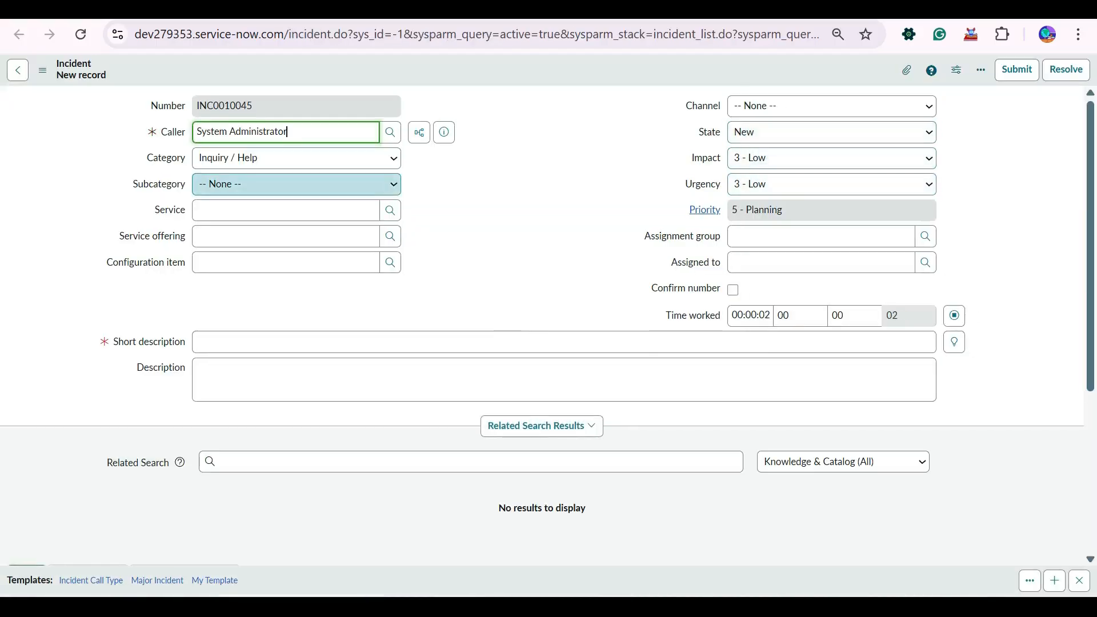
- Enter short description 'Testing incident from event' and save incident INC0010045
left_click(205, 341)
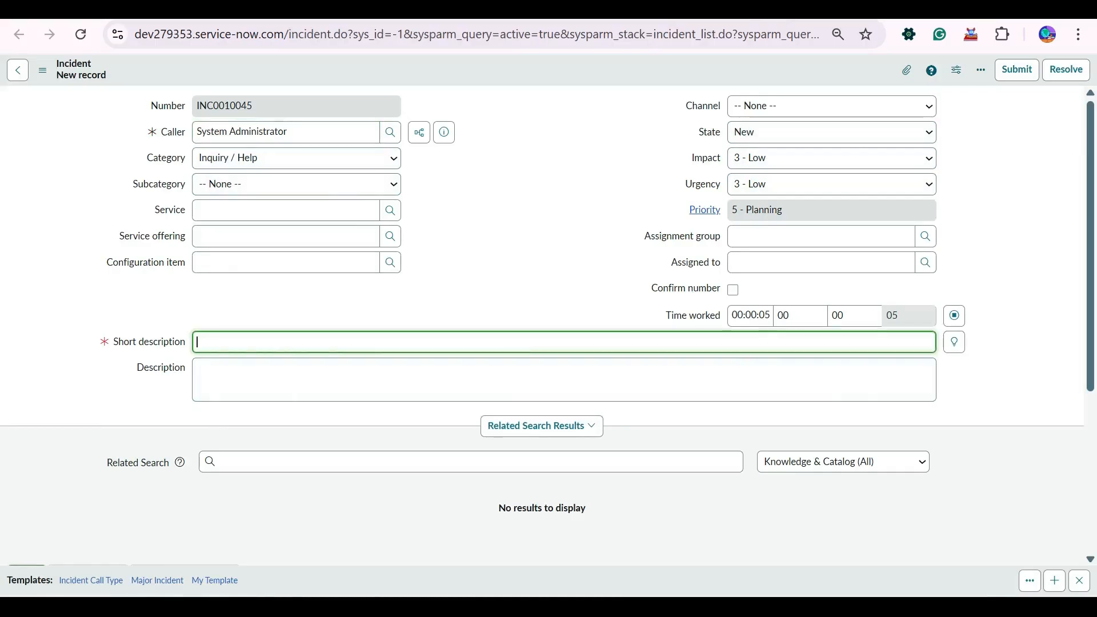
type("Testing incident from event")
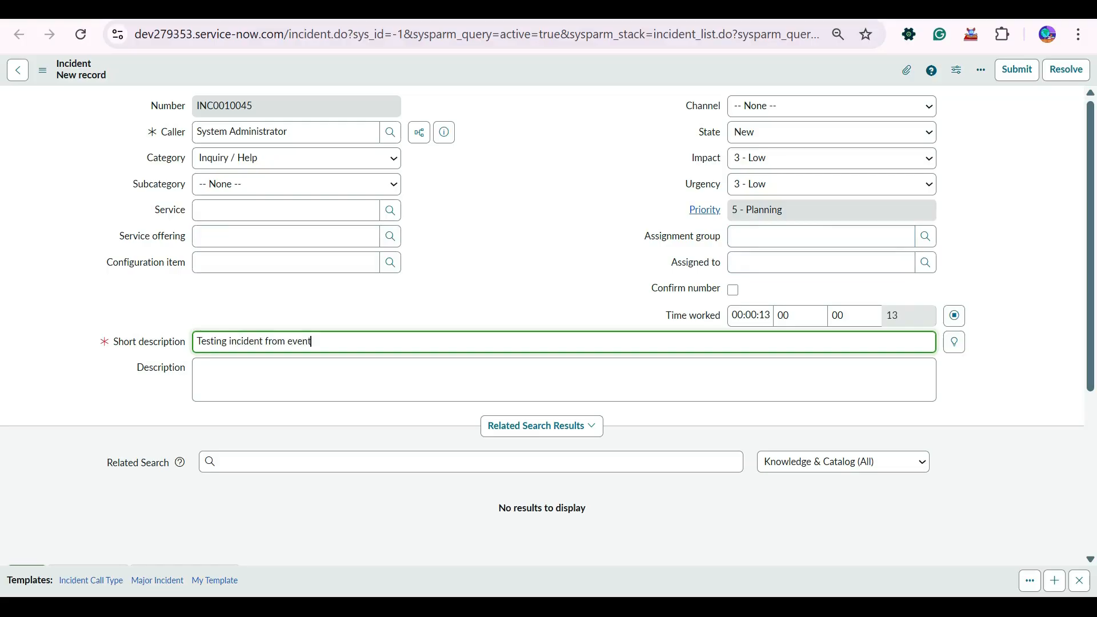
right_click(503, 63)
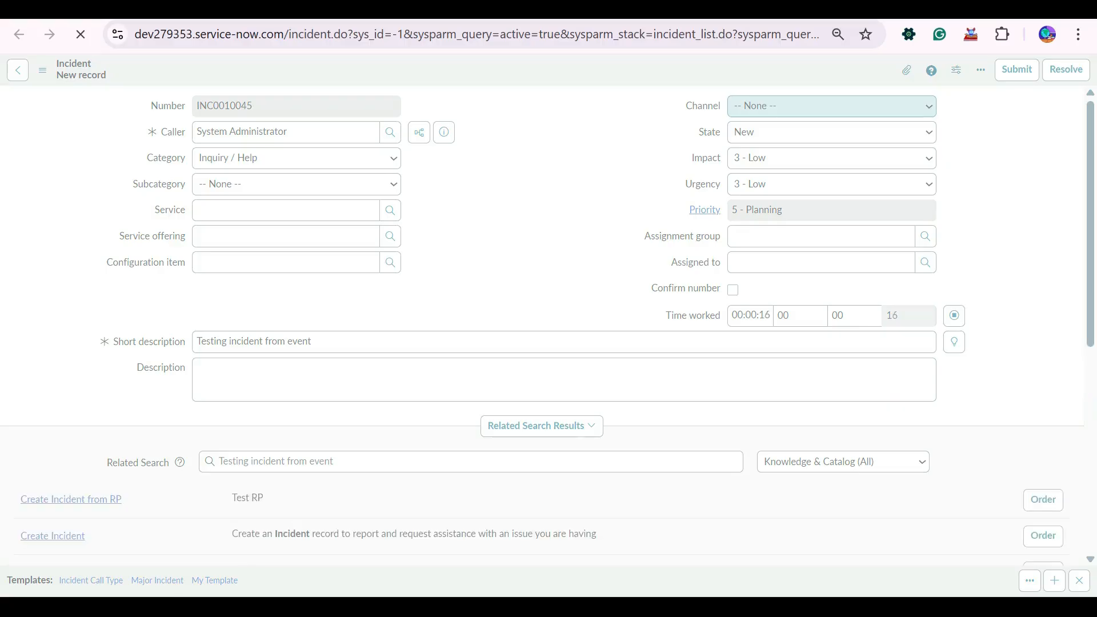
scroll(542, 326, "down", 4)
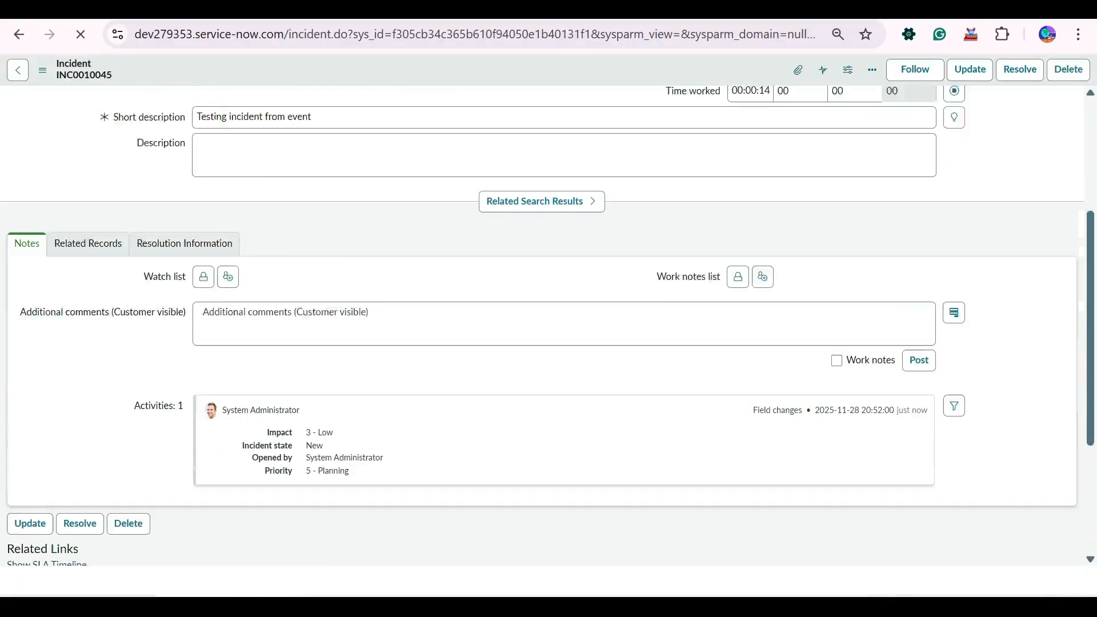
scroll(542, 325, "down", 1)
left_click(184, 195)
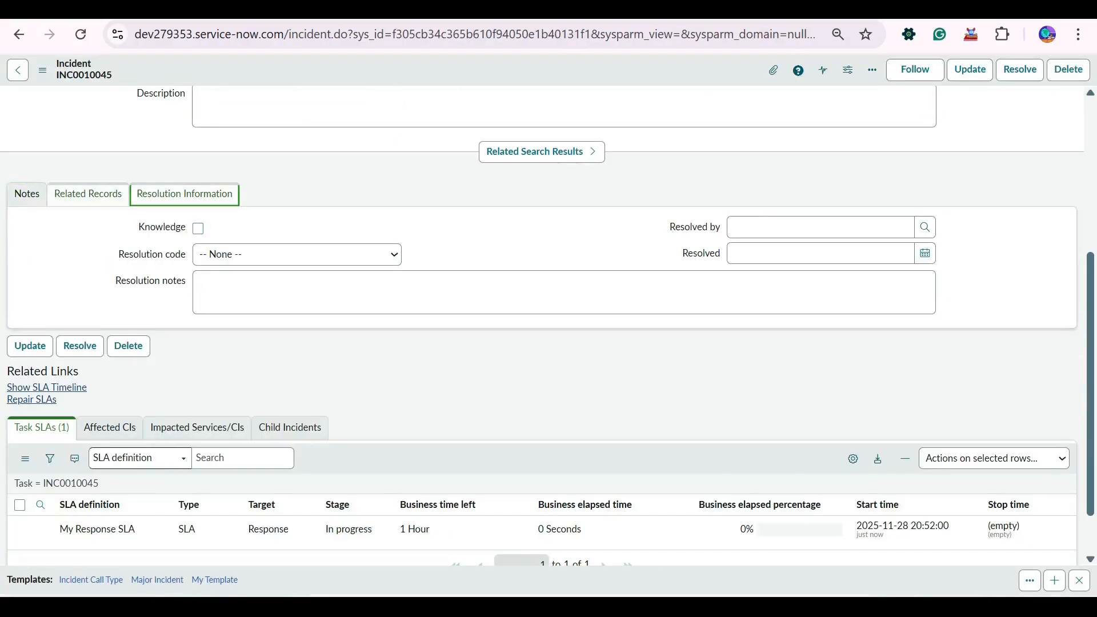
key("Left")
key("Left")
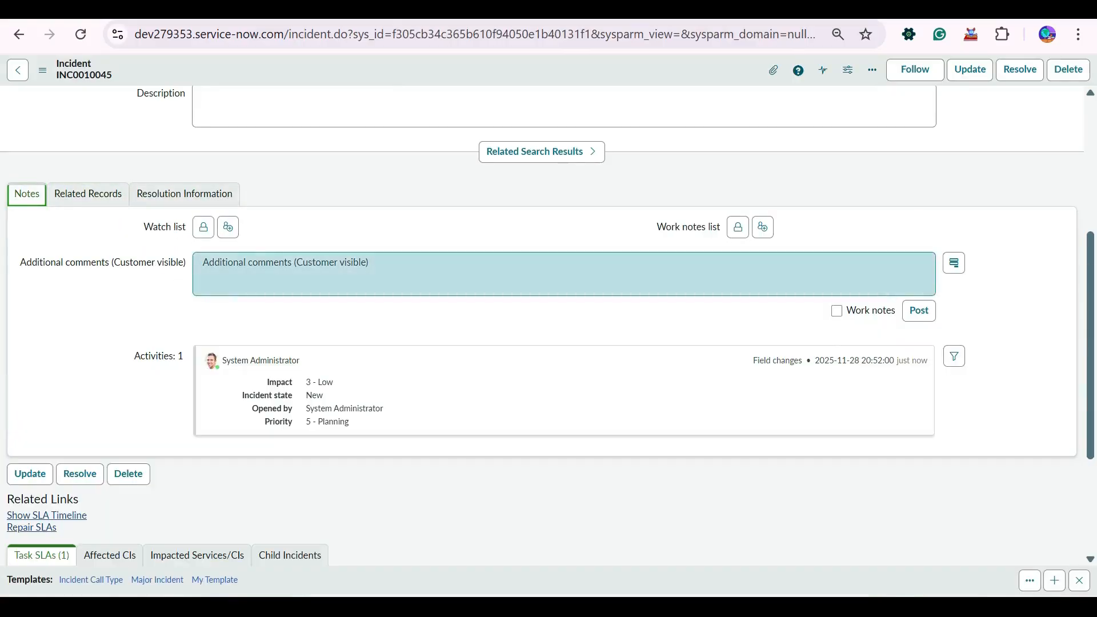
scroll(541, 325, "up", 10)
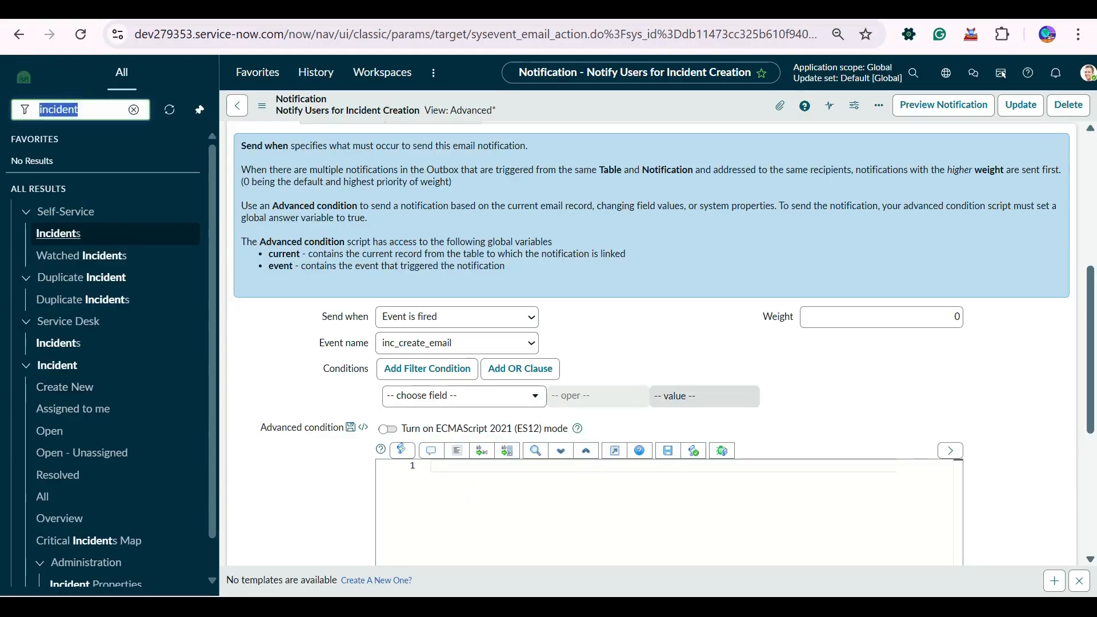
- Open the System Logs > Emails list and refresh the Created on Today filter
type("email")
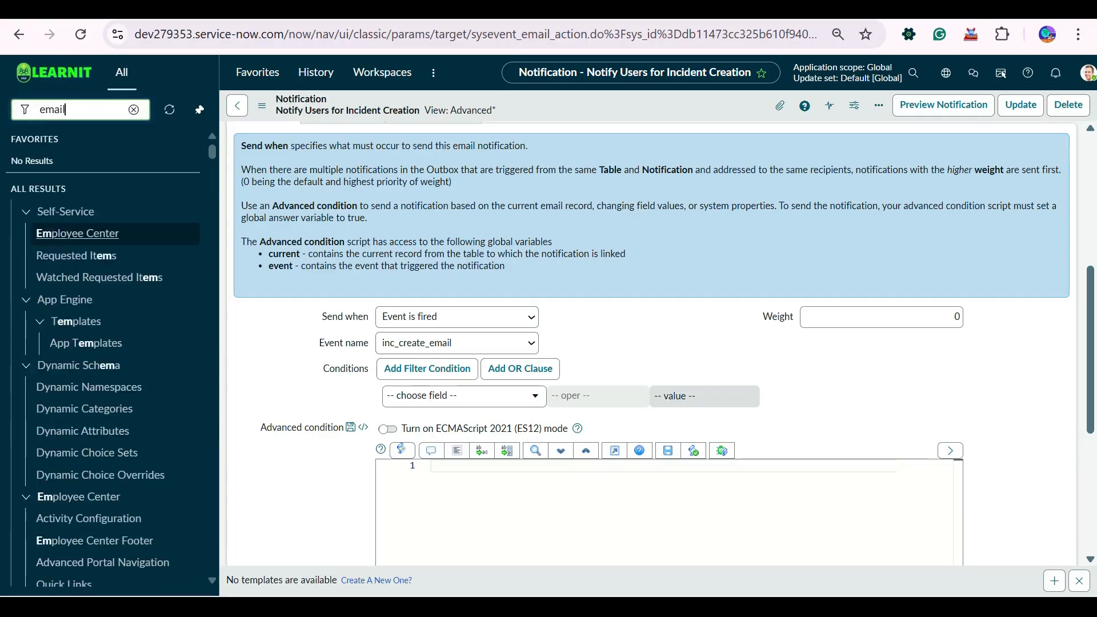
type("s")
key("Down")
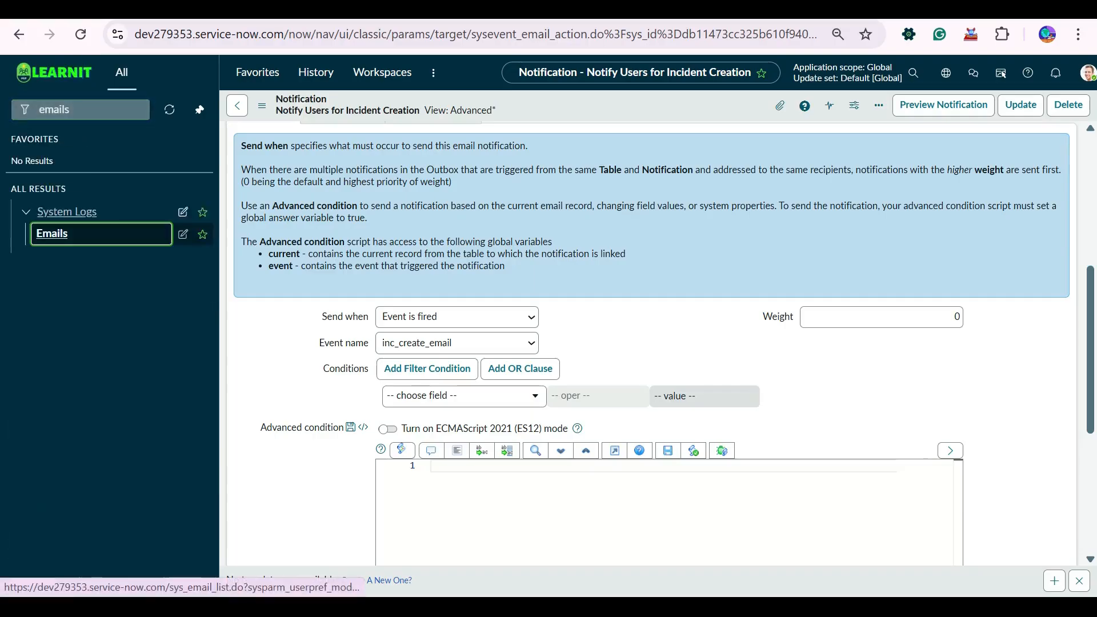
key("Return")
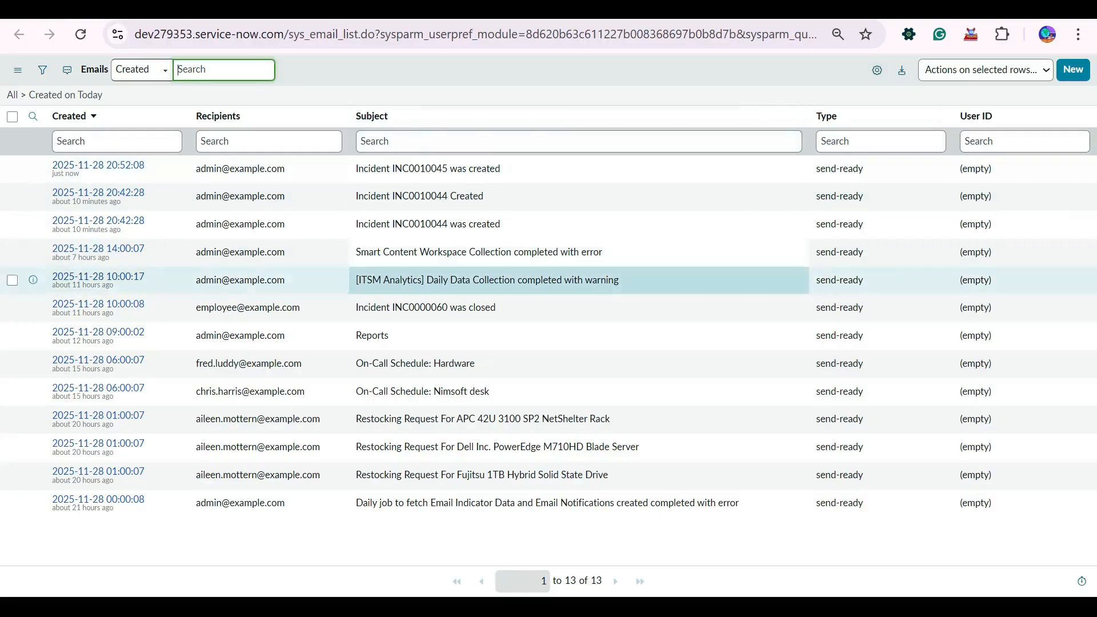
left_click(66, 95)
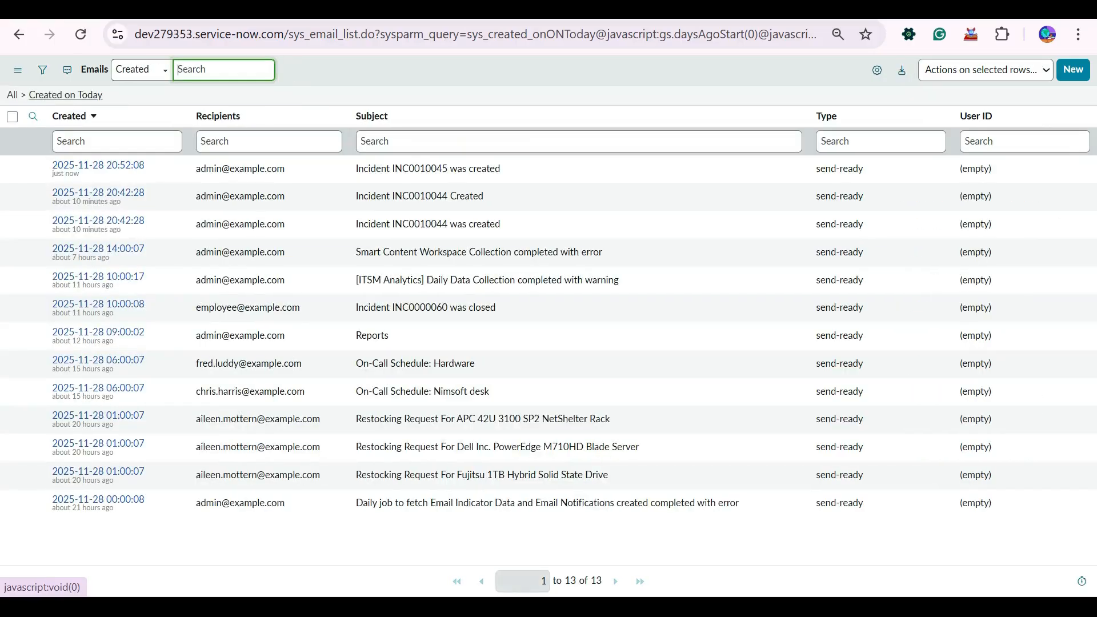
left_click(66, 95)
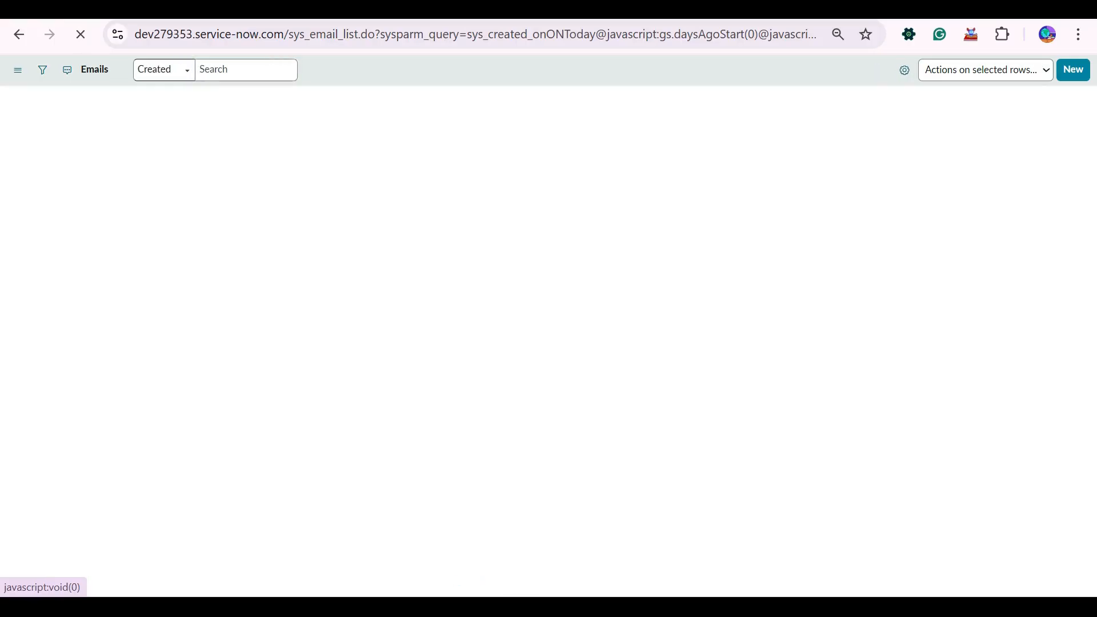
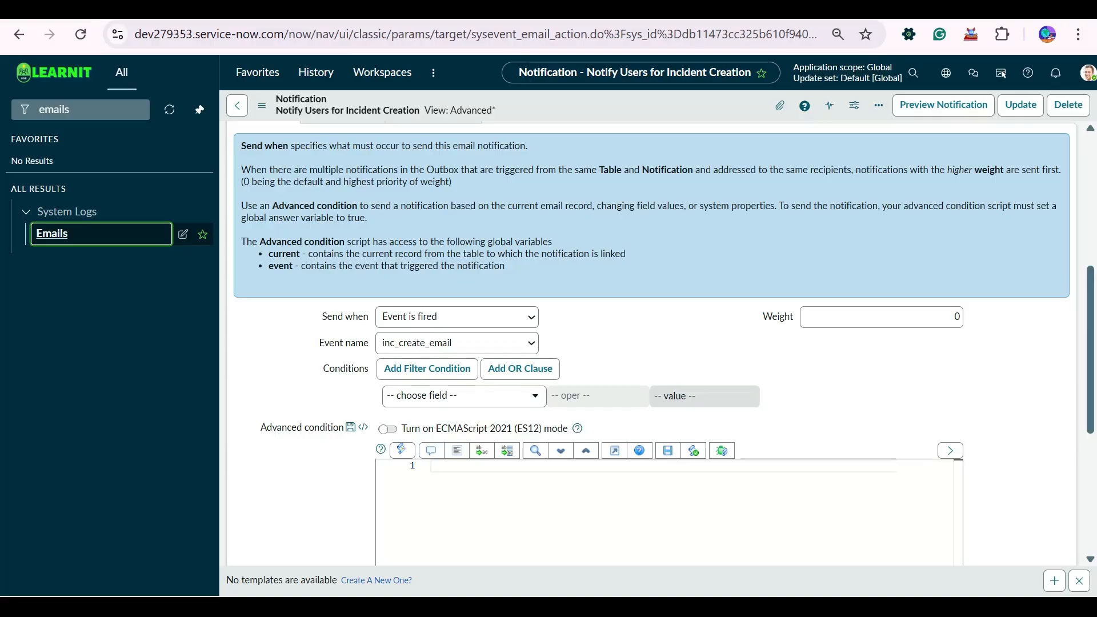
- Recheck today's email log, then bring up the inc_create_email event registration
scroll(651, 343, "down", 3)
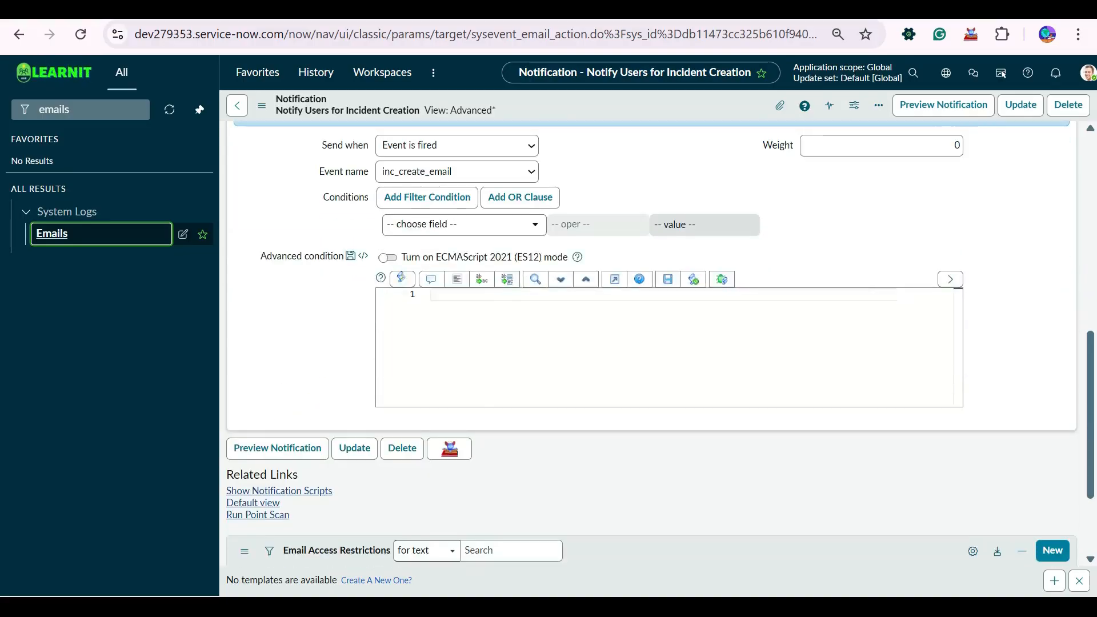
scroll(651, 342, "up", 8)
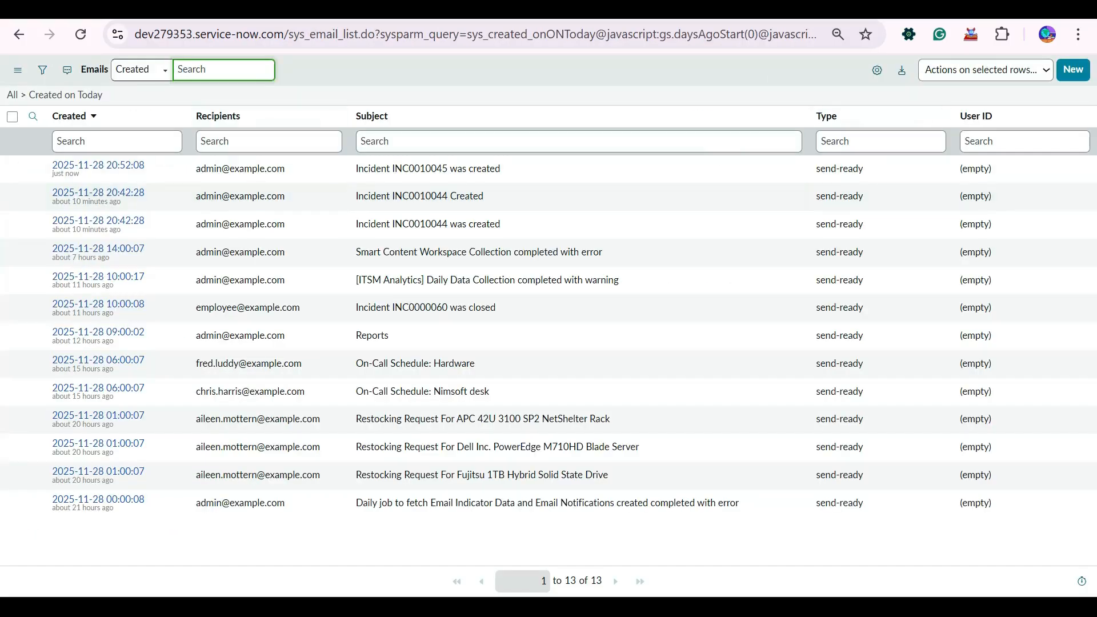
left_click(66, 95)
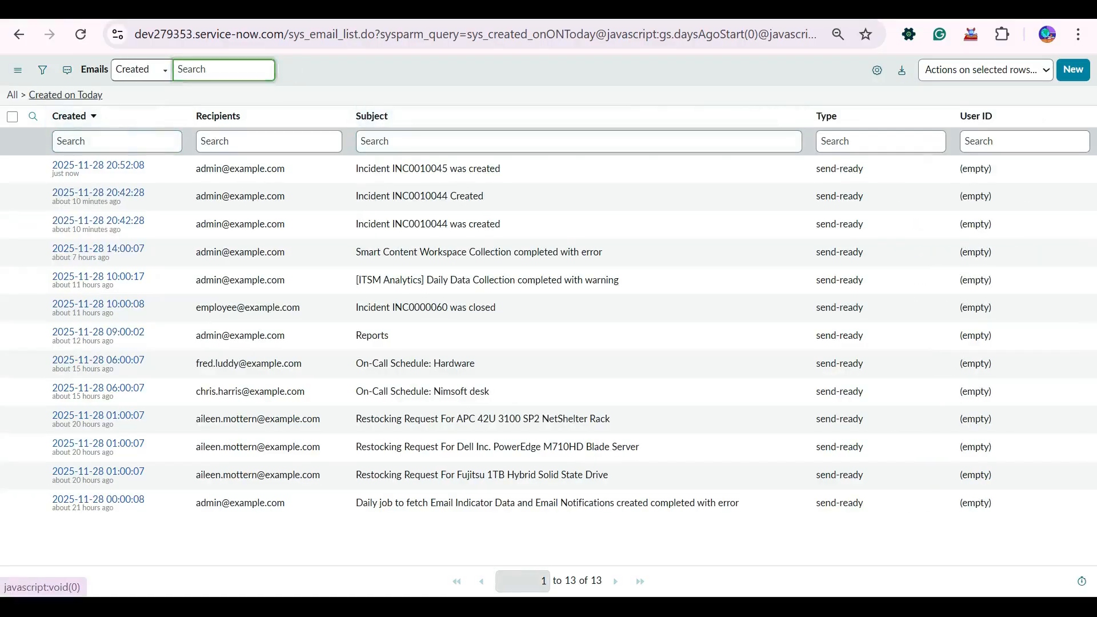
left_click(66, 95)
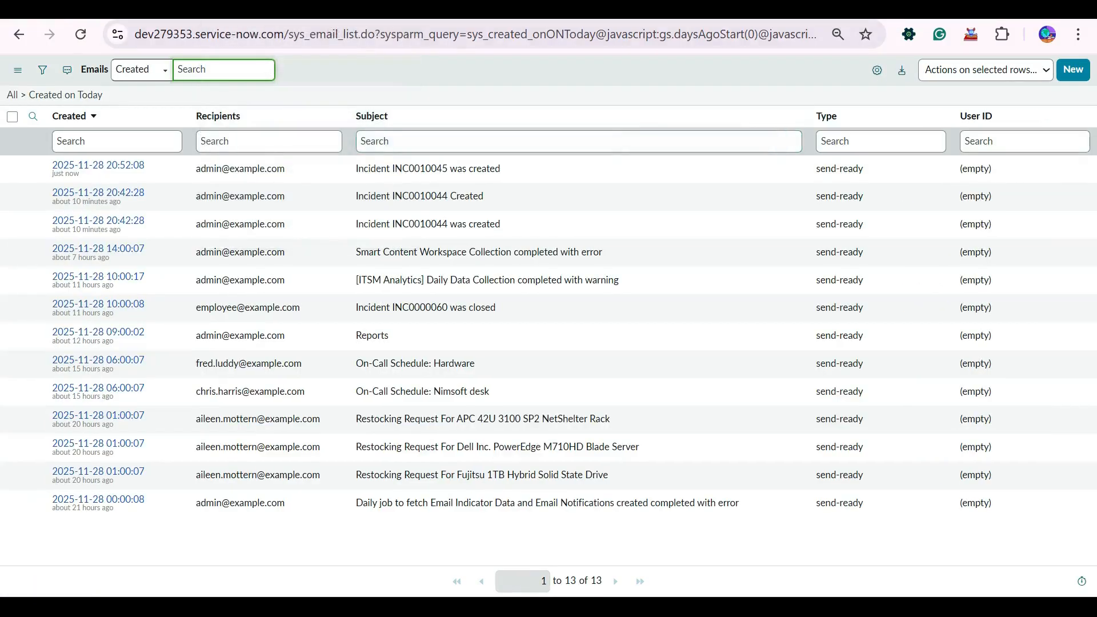
left_click(251, 11)
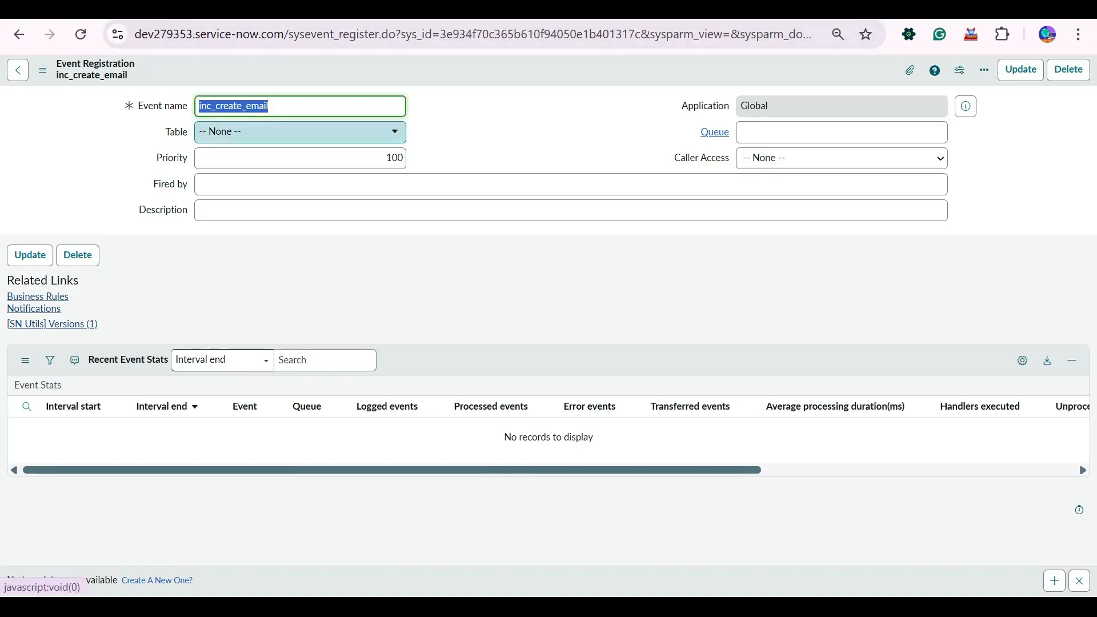
- Set the inc_create_email event's table to Incident [incident] and save the registration
left_click(300, 132)
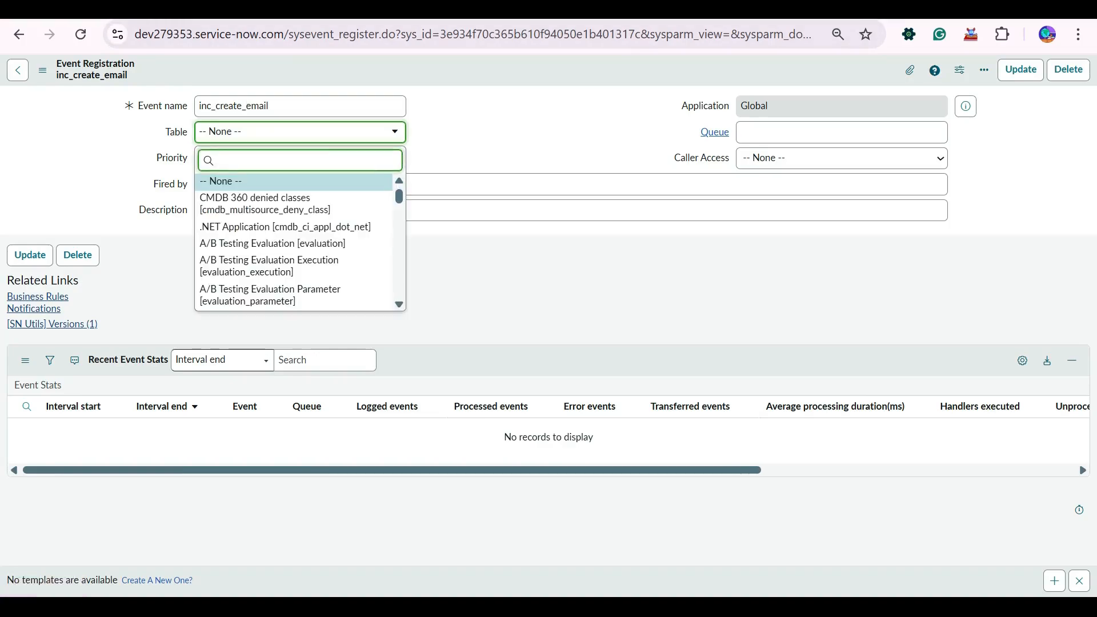
type("incide")
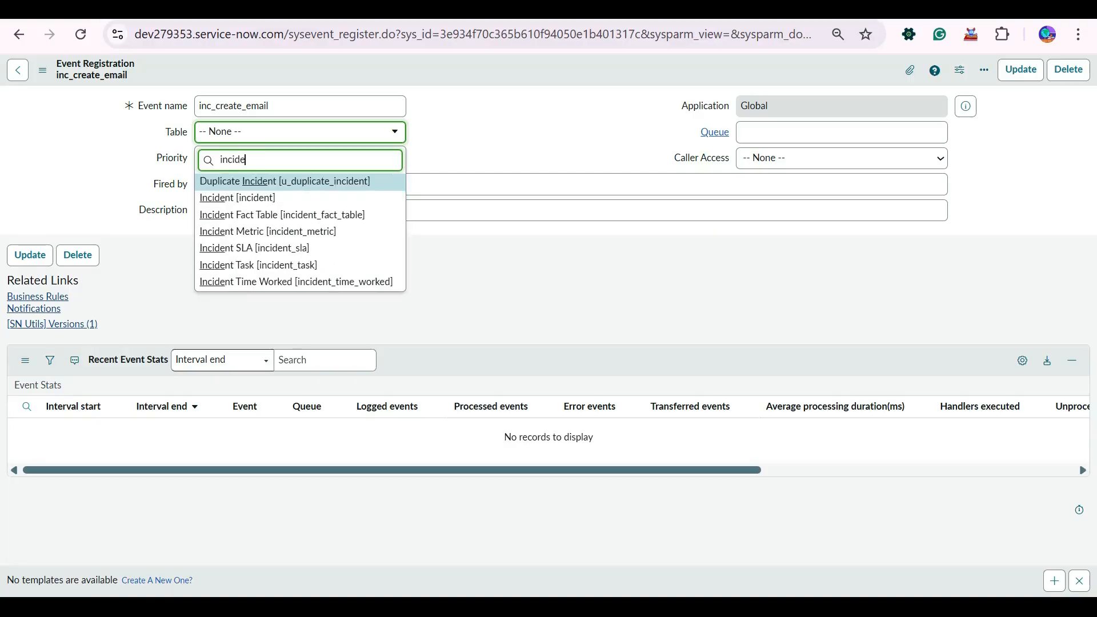
key("Down")
key("Return")
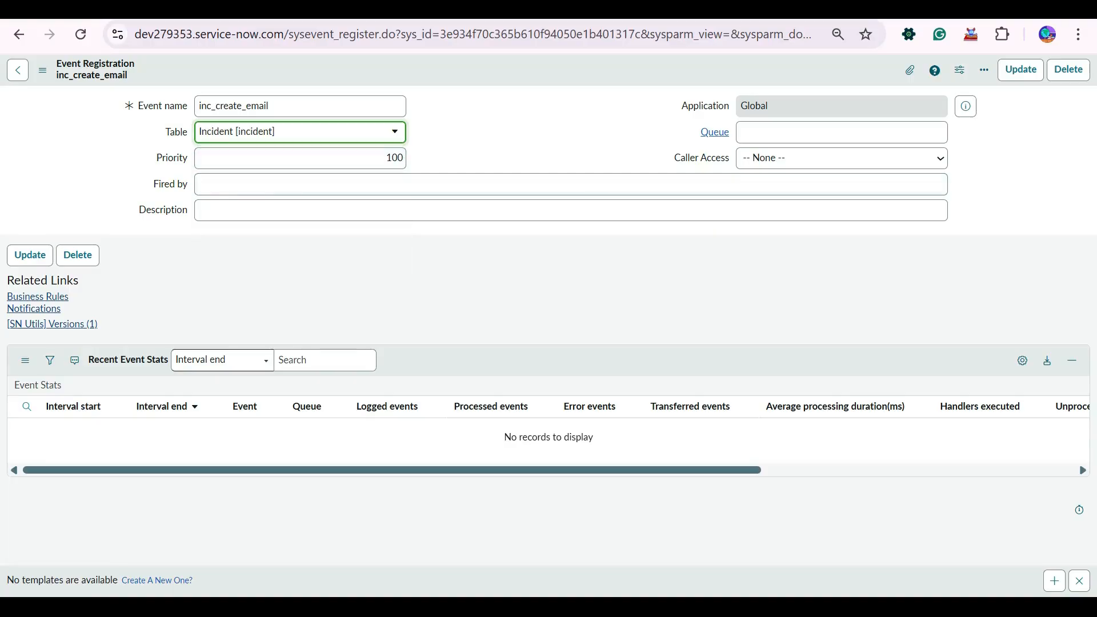
right_click(459, 75)
left_click(486, 85)
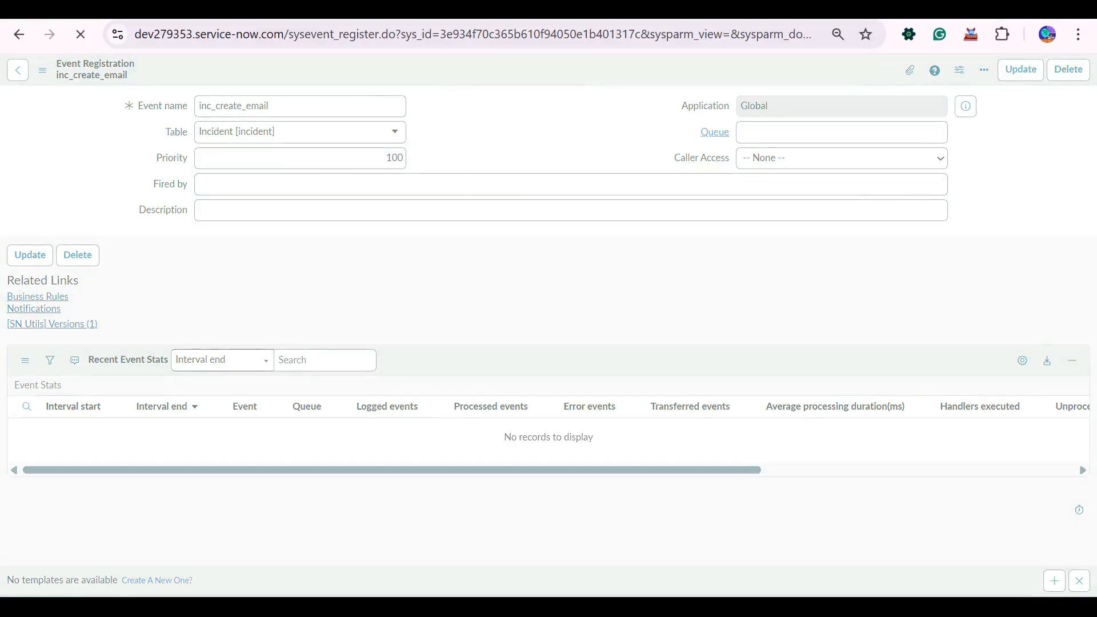
- Review the email log and INC0010045, then filter the navigator by 'incide' and create a new incident
left_click(772, 11)
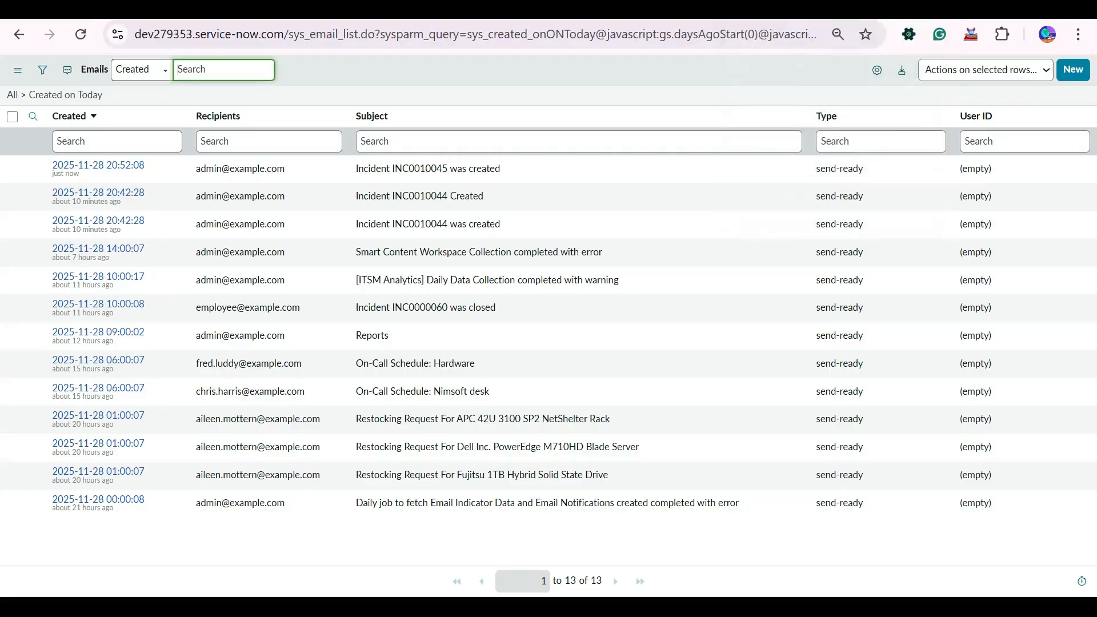
left_click(857, 11)
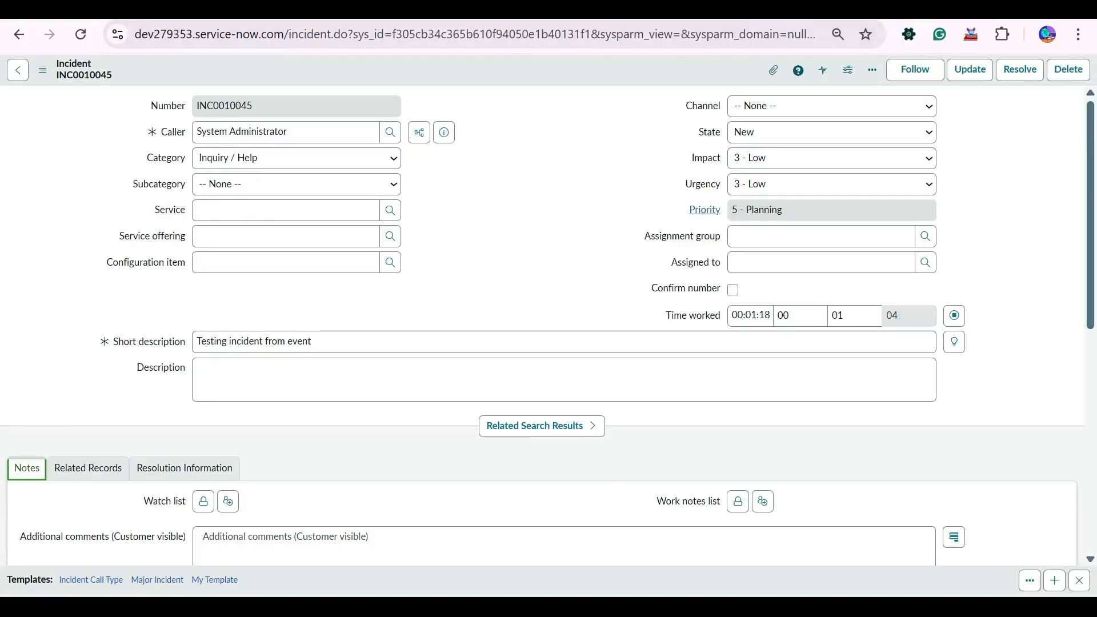
right_click(526, 79)
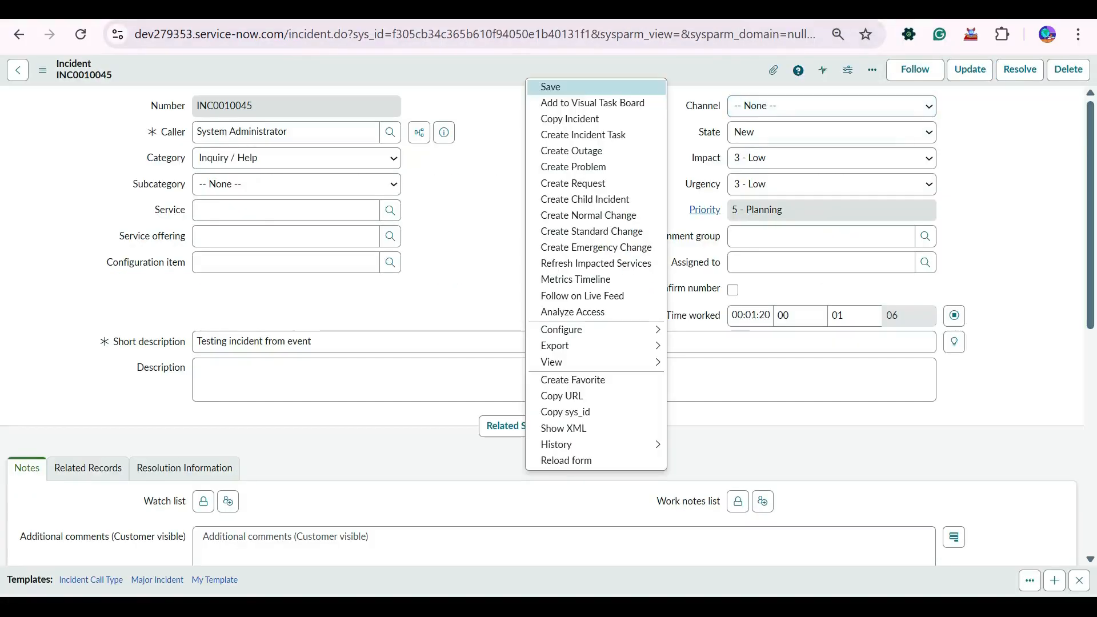
left_click(487, 209)
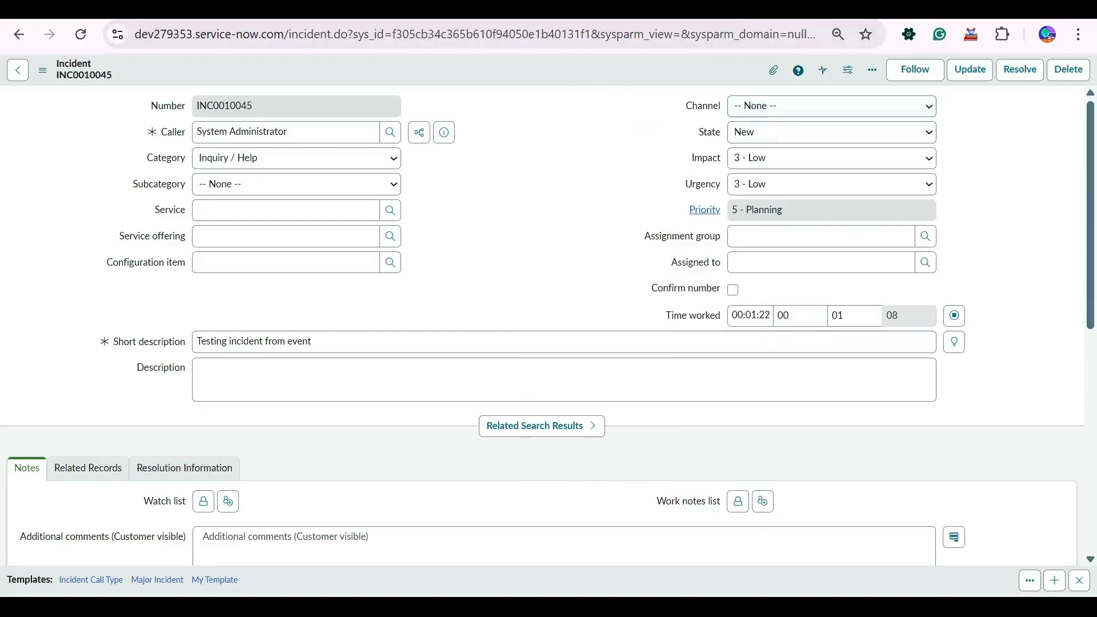
right_click(606, 76)
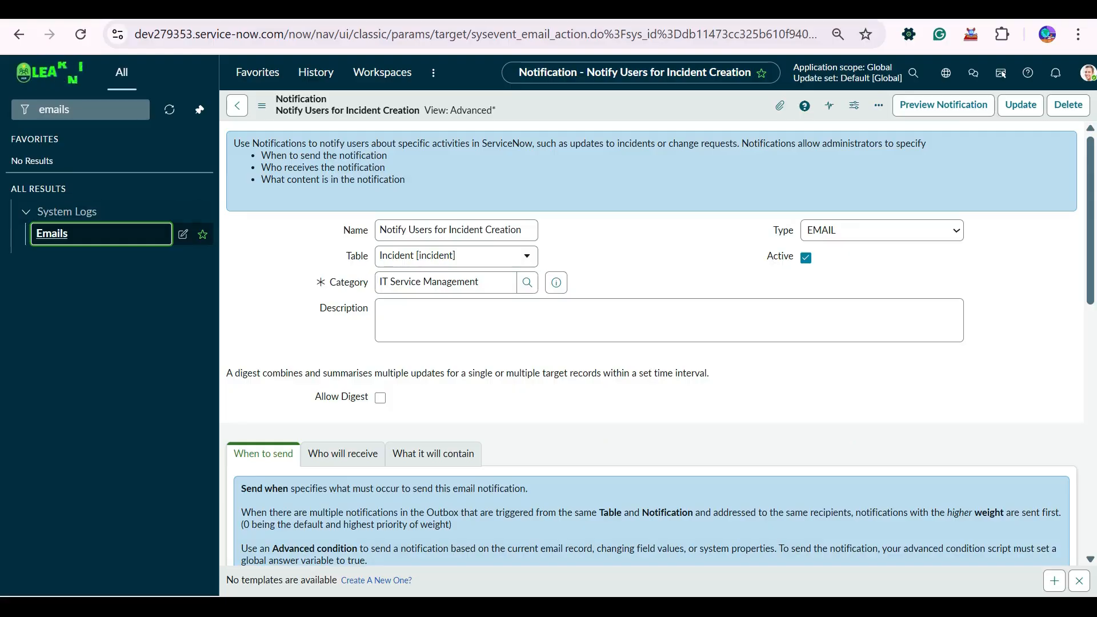
type("incide")
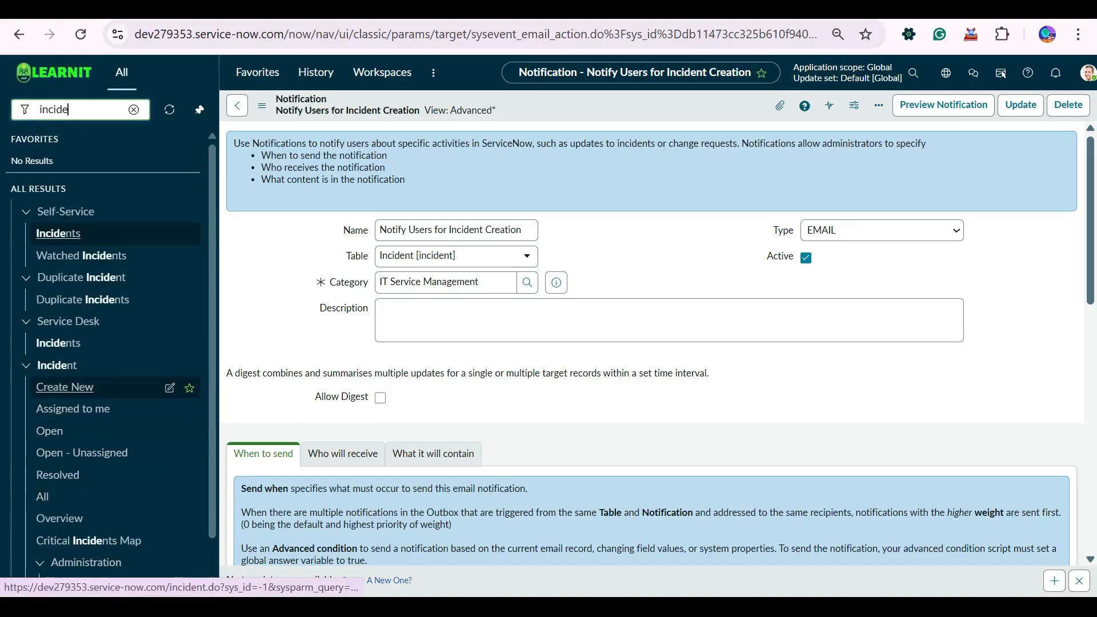
left_click(65, 387)
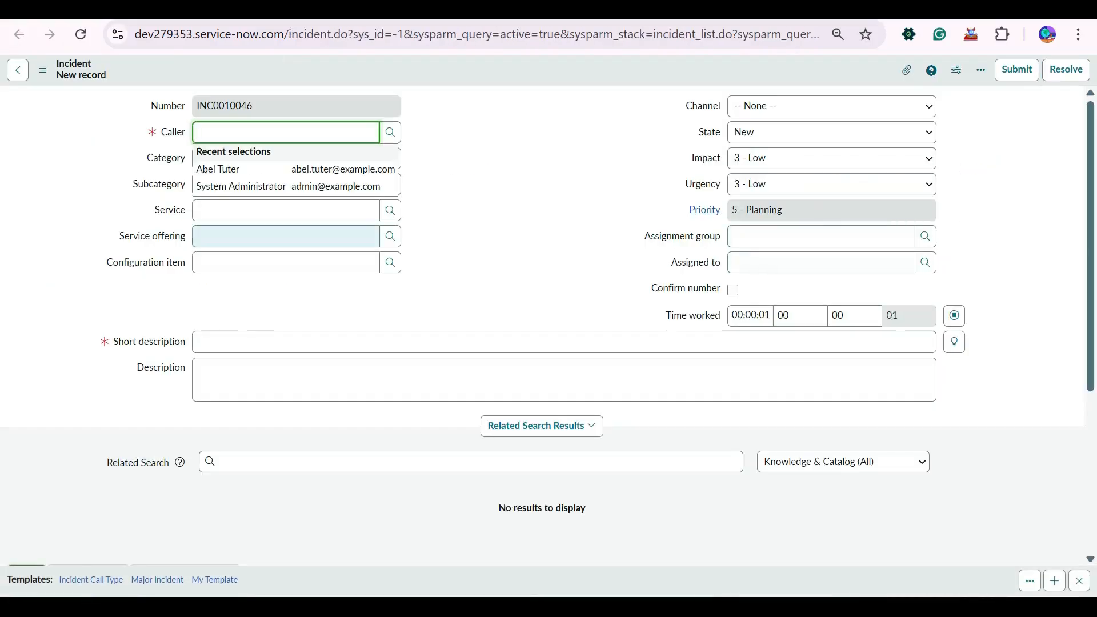
- Save the new incident with System Administrator as caller and short description Test
key("Down")
key("Down")
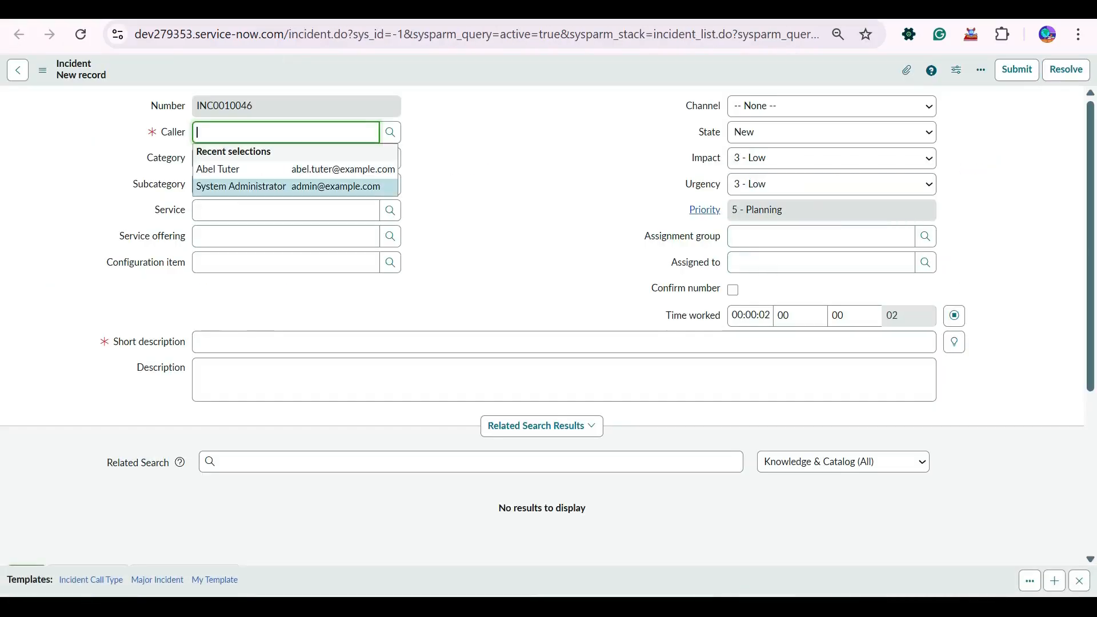
key("Return")
left_click(285, 342)
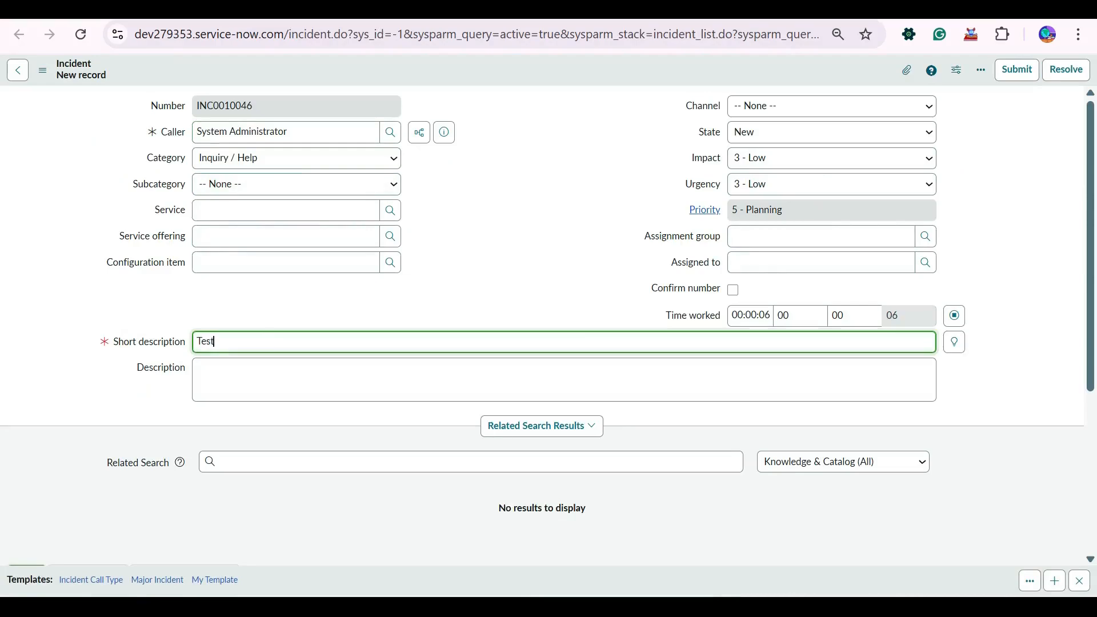
right_click(439, 58)
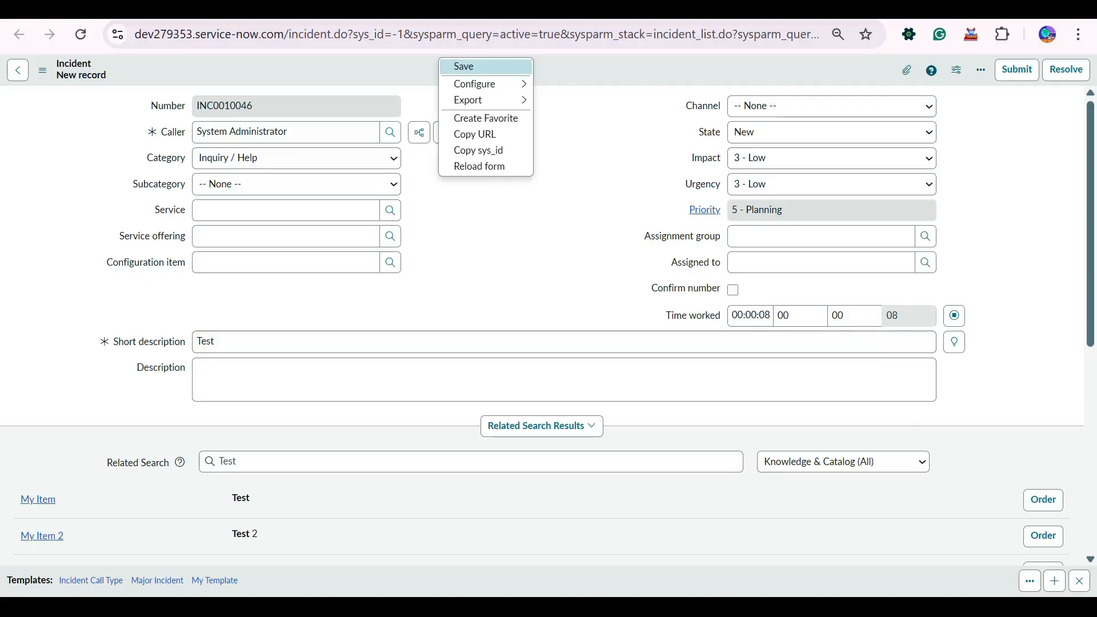
left_click(457, 66)
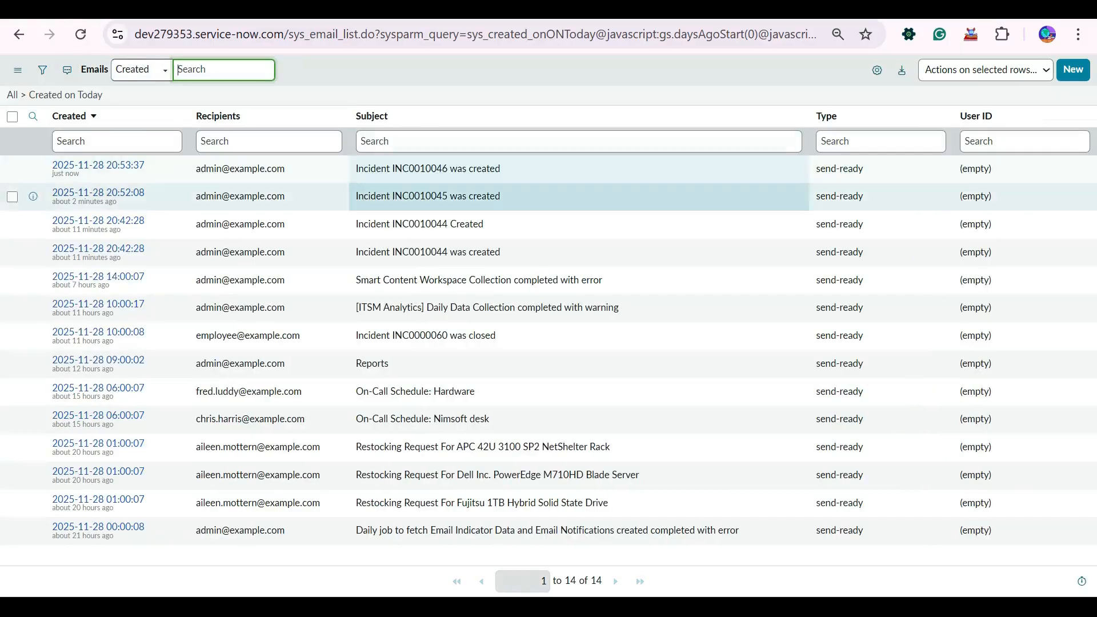
- Reload today's email log to find INC0010046's 'was created' email
left_click(80, 34)
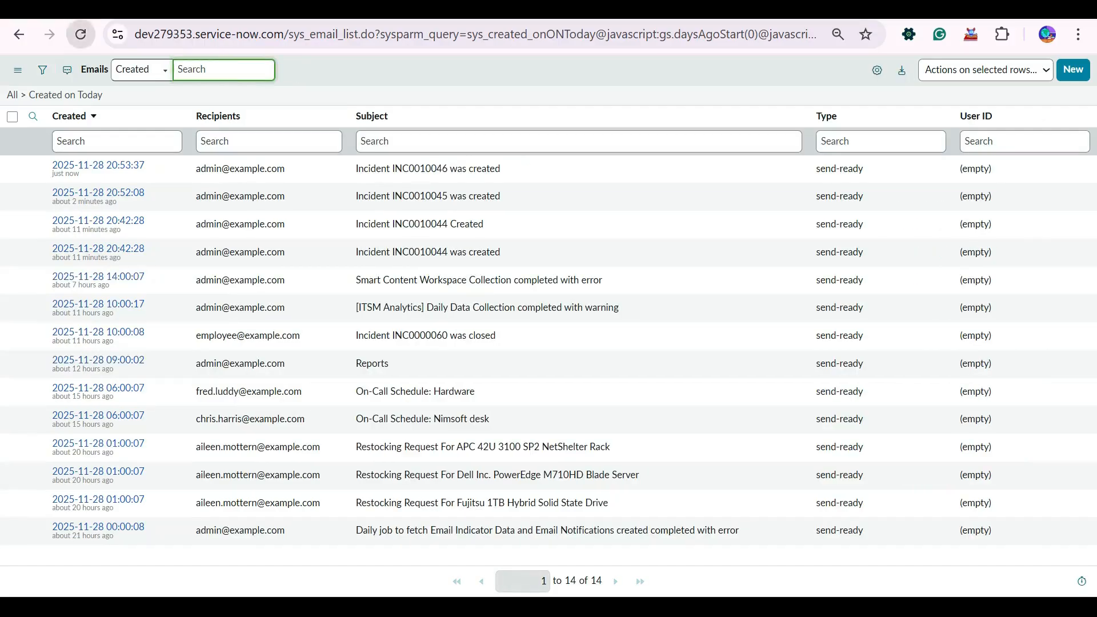
left_click(81, 34)
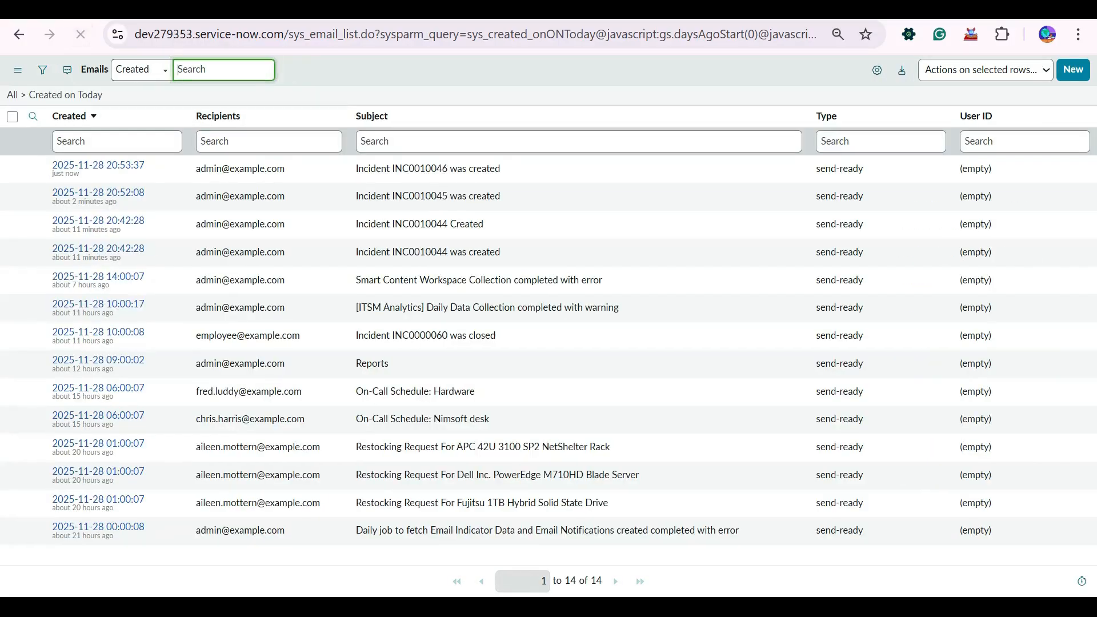
left_click(81, 34)
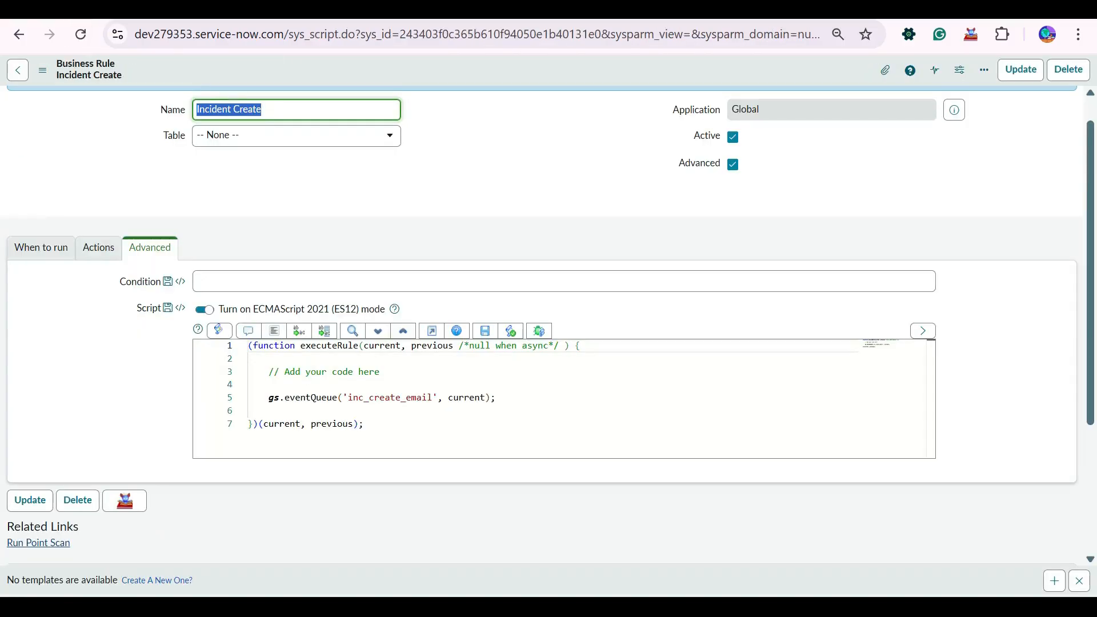
- Extend the eventQueue call with current.number and gs.getUserName(), then save the business rule
left_click(487, 397)
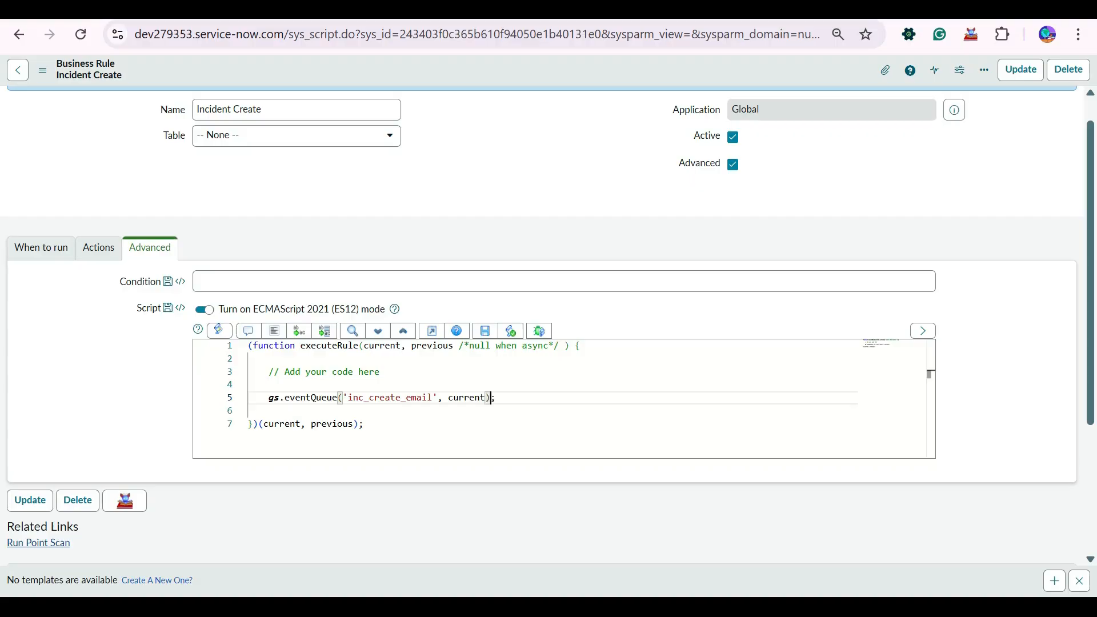
left_click(485, 397)
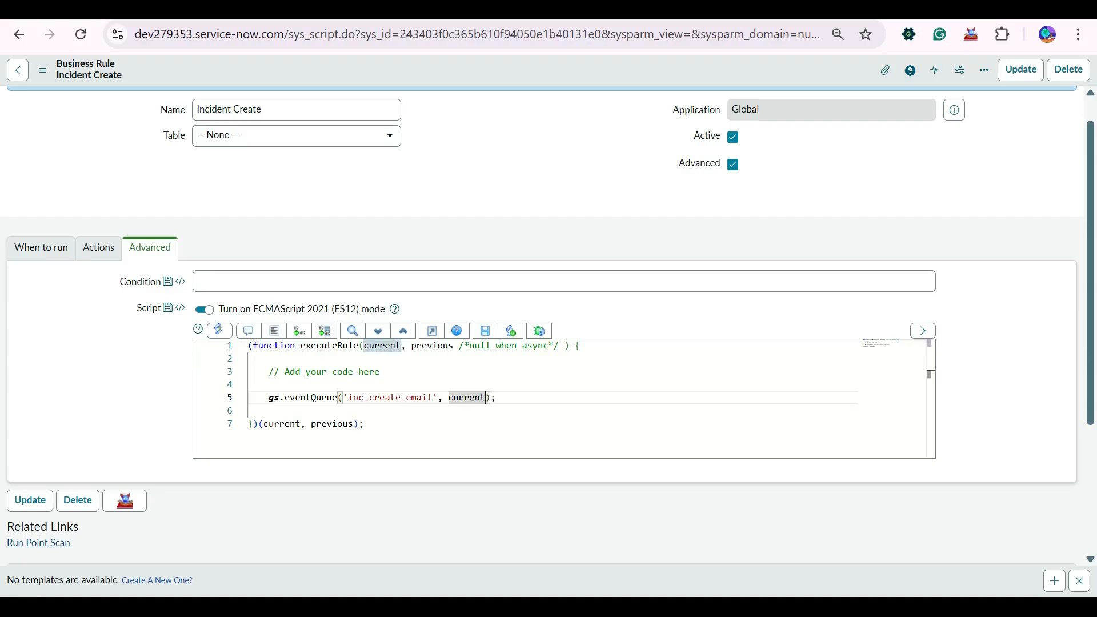
type(", ")
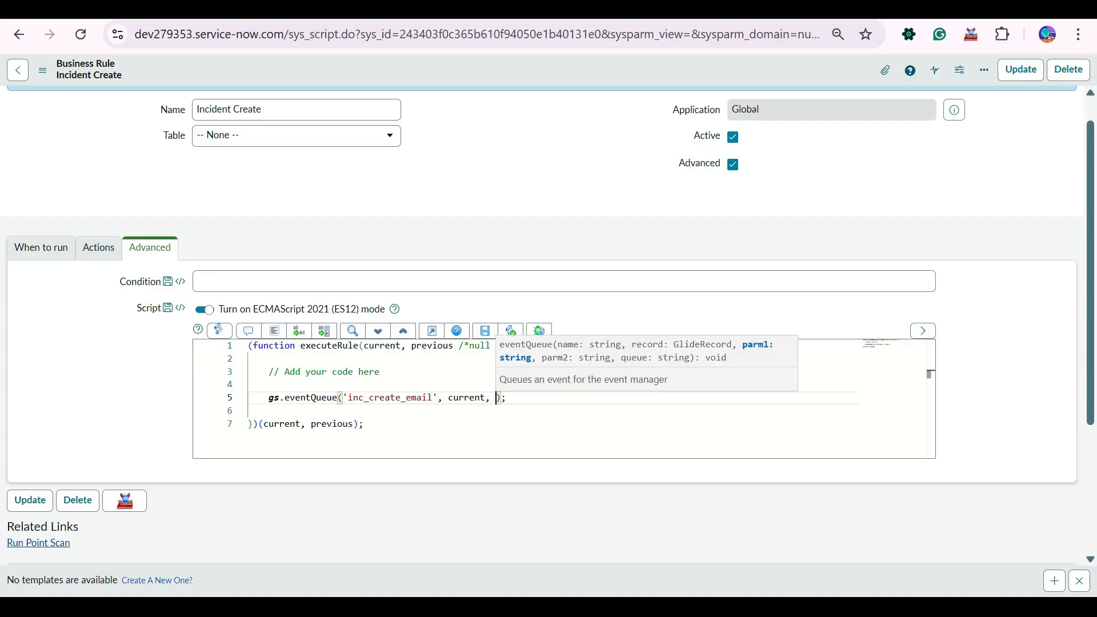
type("cur")
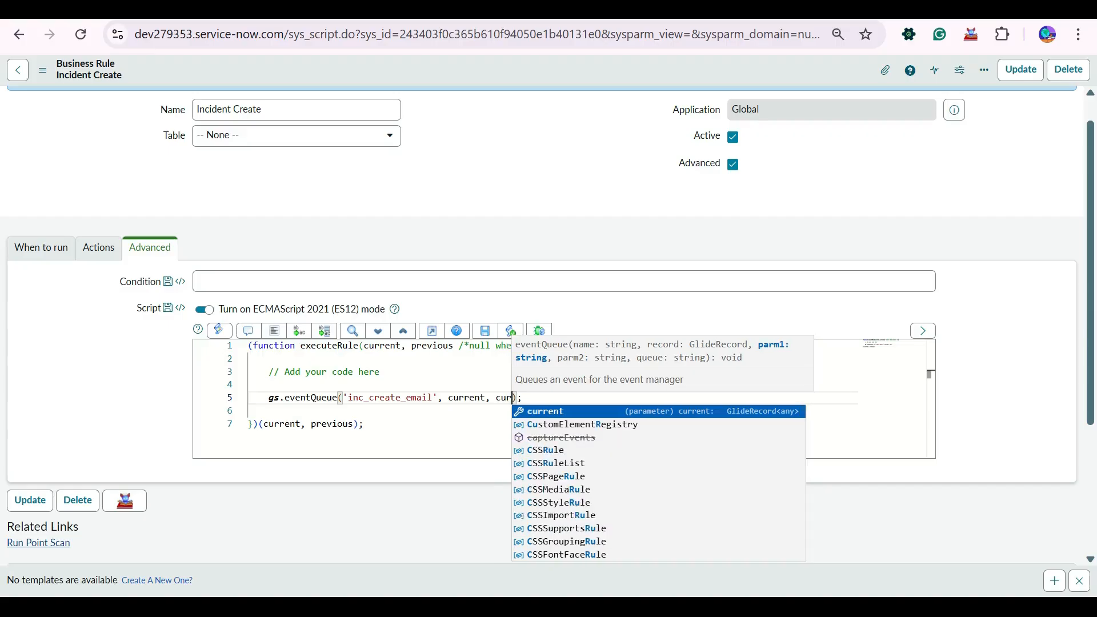
key("Tab")
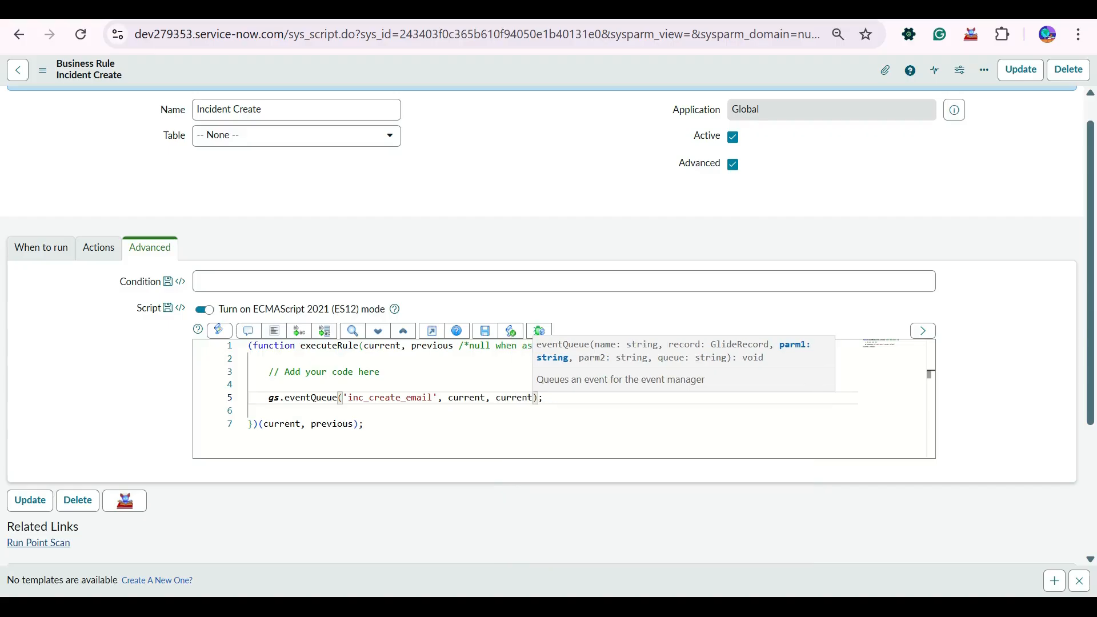
type(".nu")
type("mber")
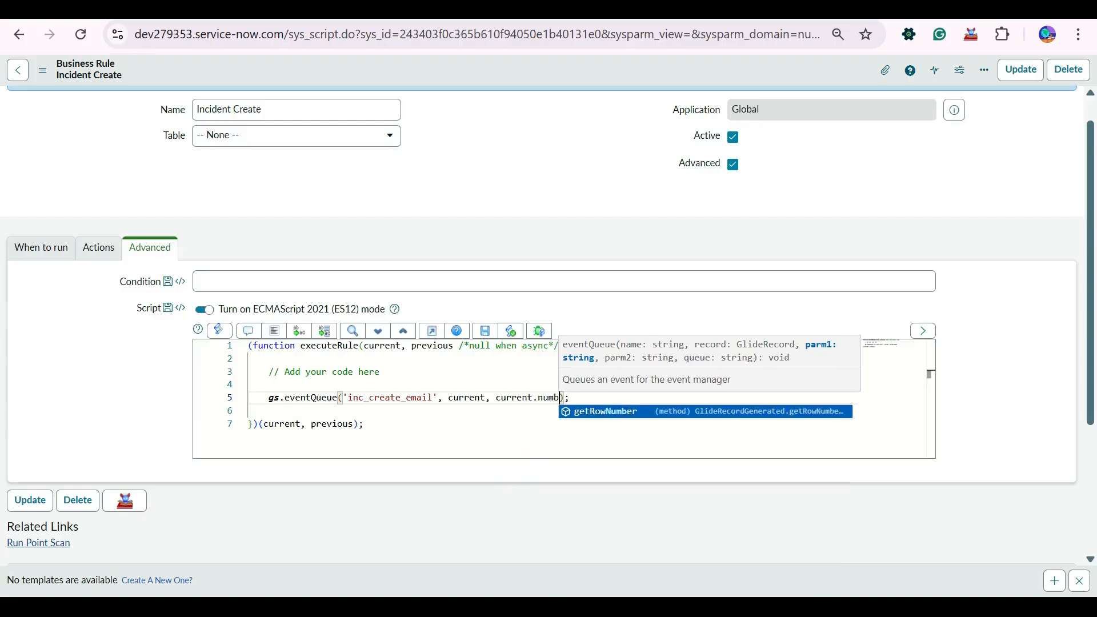
type(", ")
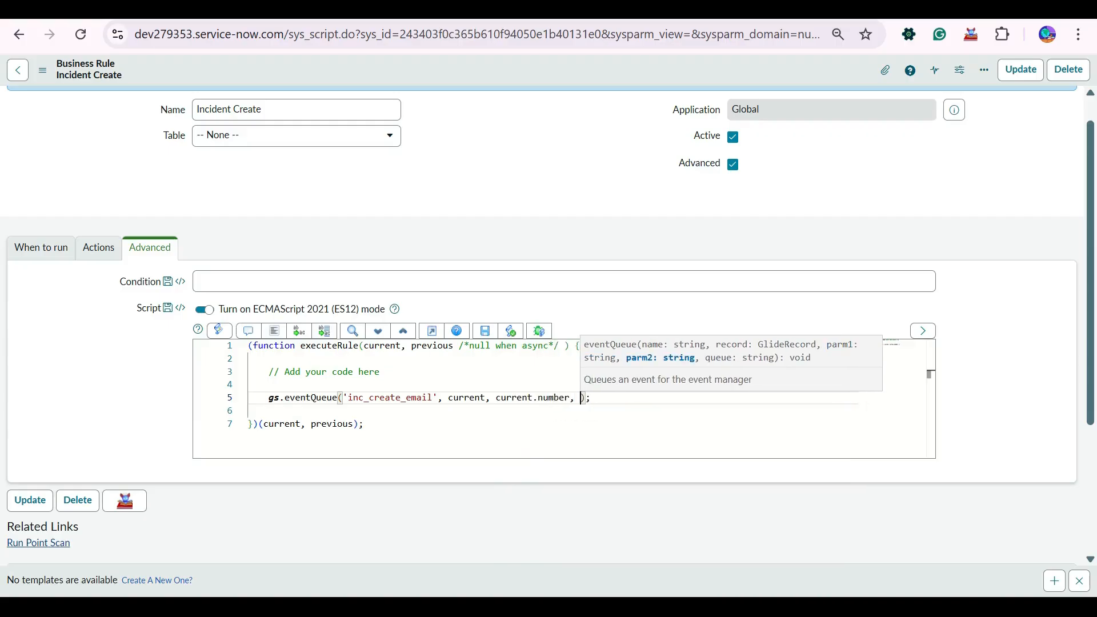
type("gs.get")
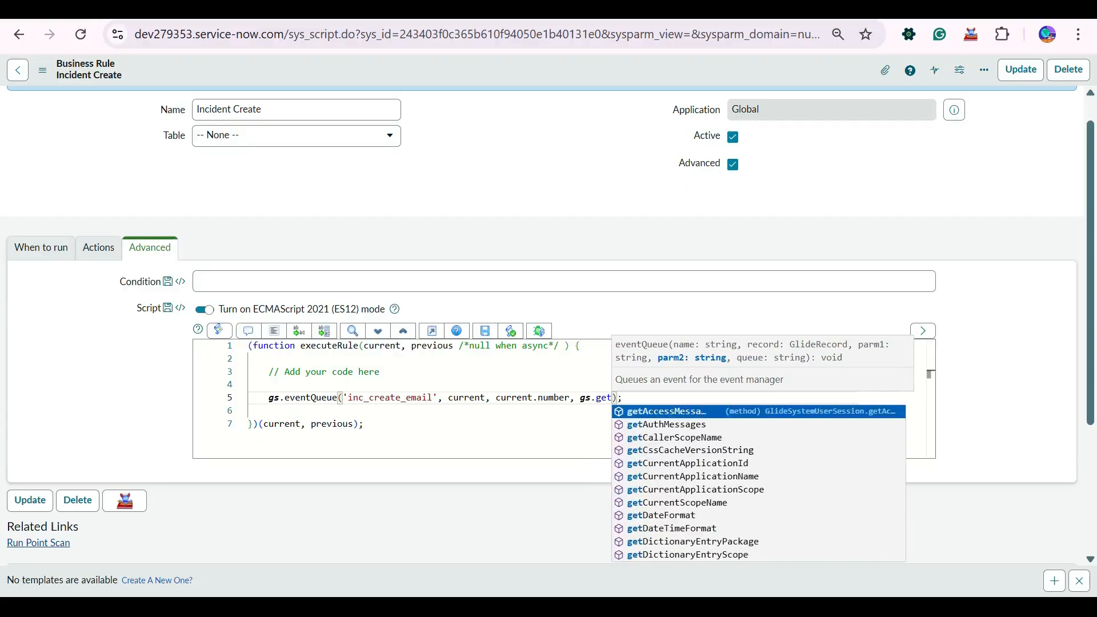
type("User")
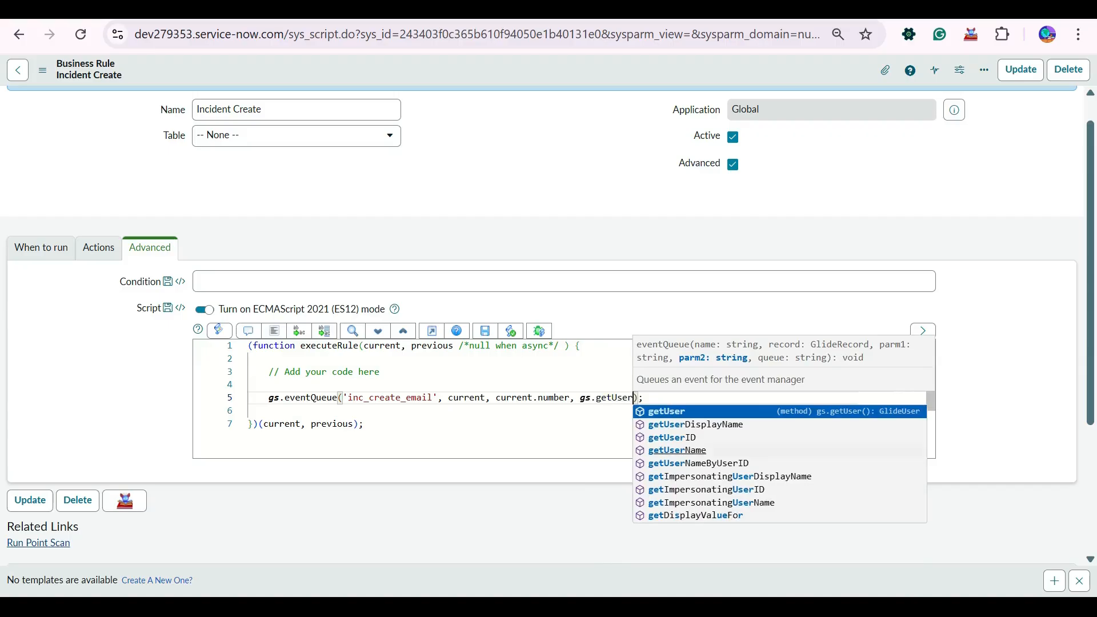
left_click(677, 451)
type("(")
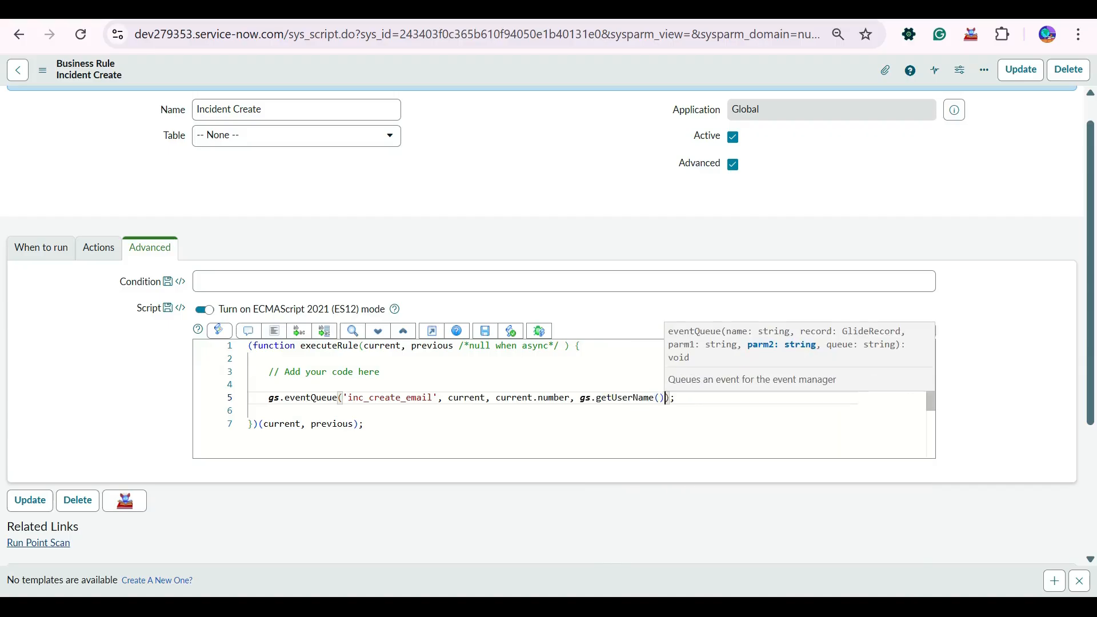
right_click(570, 76)
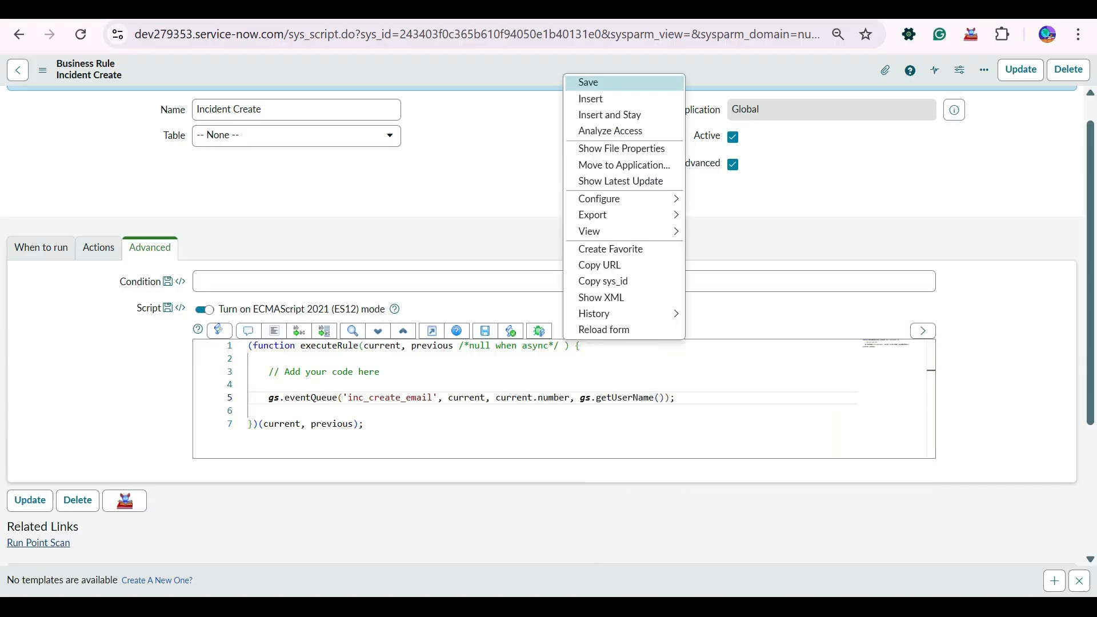
left_click(587, 80)
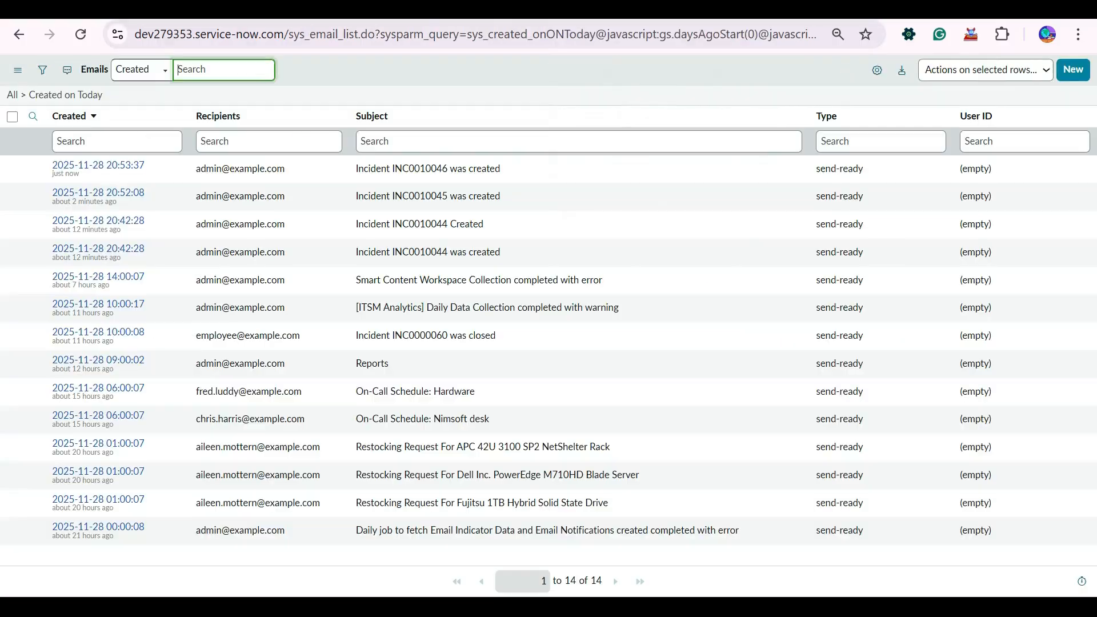
- Raise a new incident with System Administrator as caller and short description Test
left_click(65, 95)
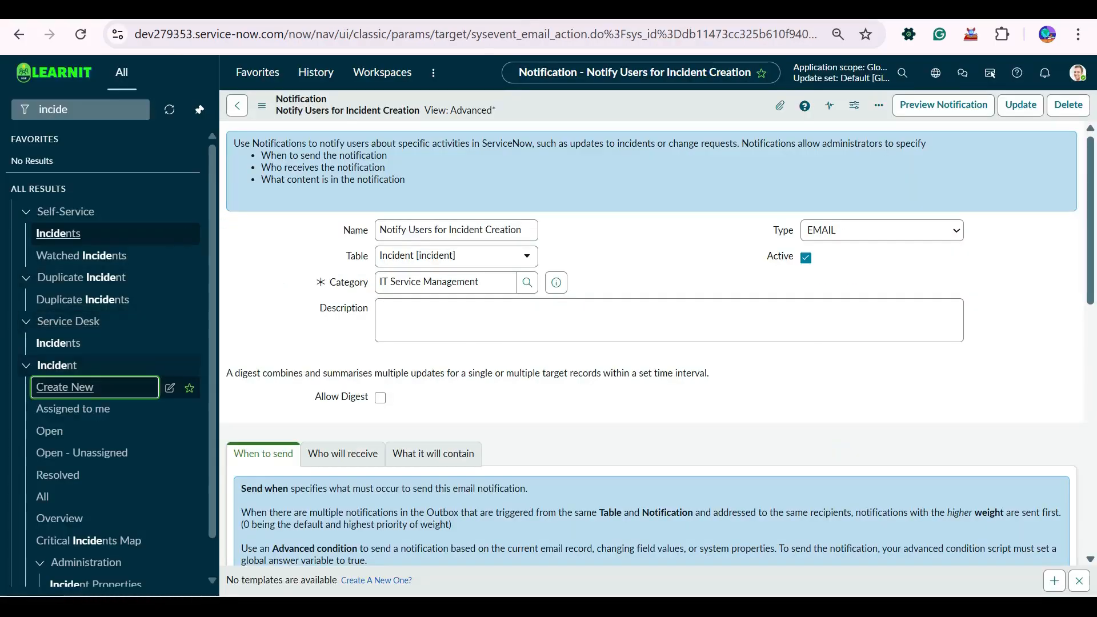
key("Return")
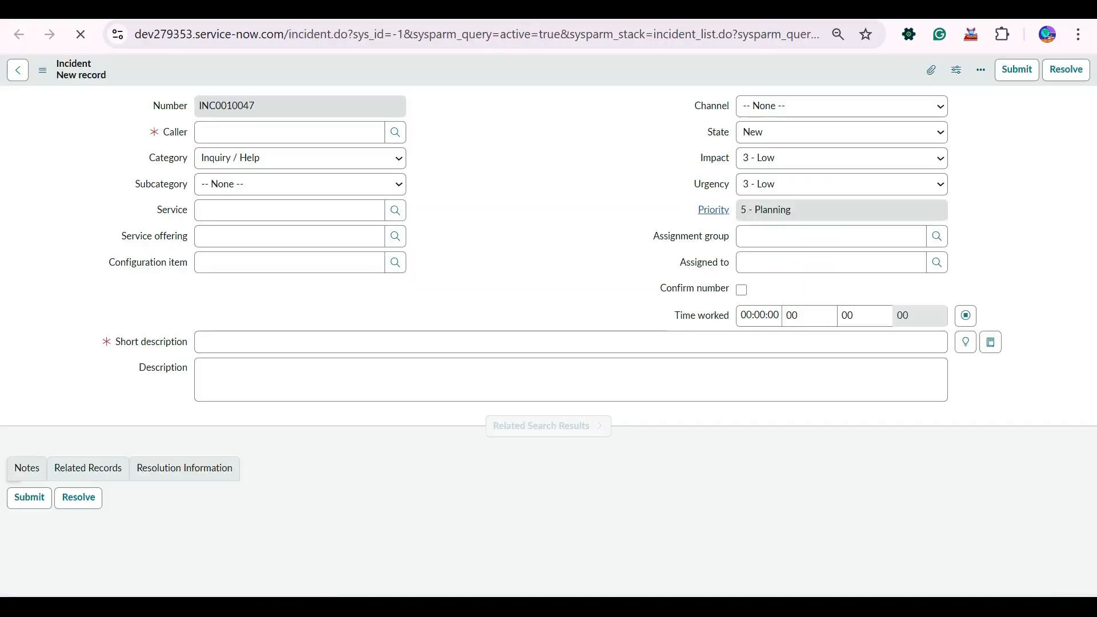
key("Down")
key("Down")
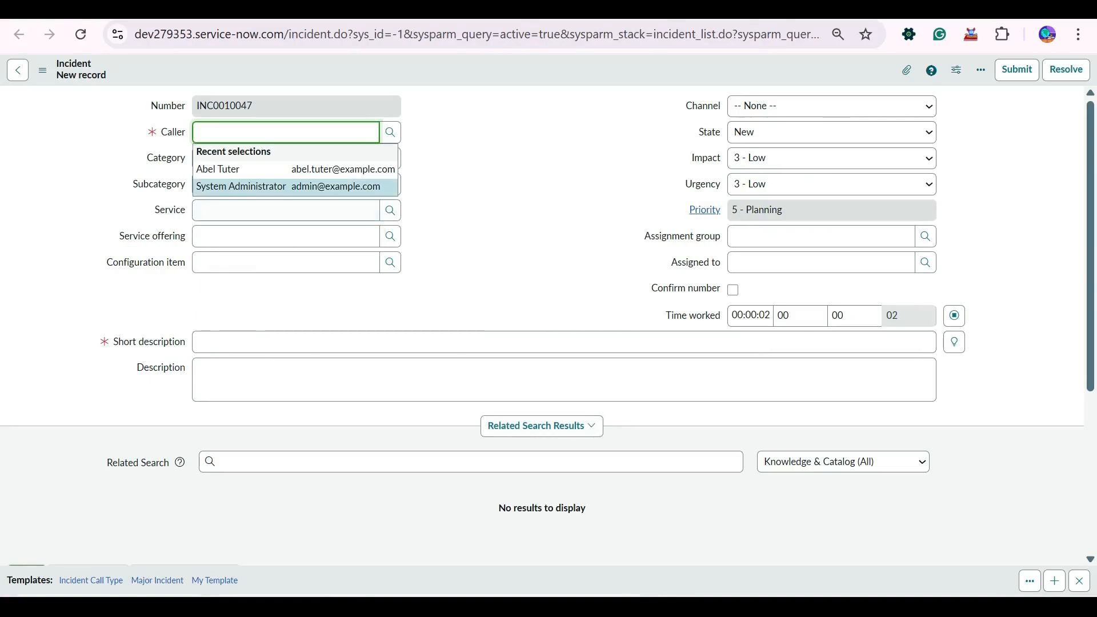
key("Return")
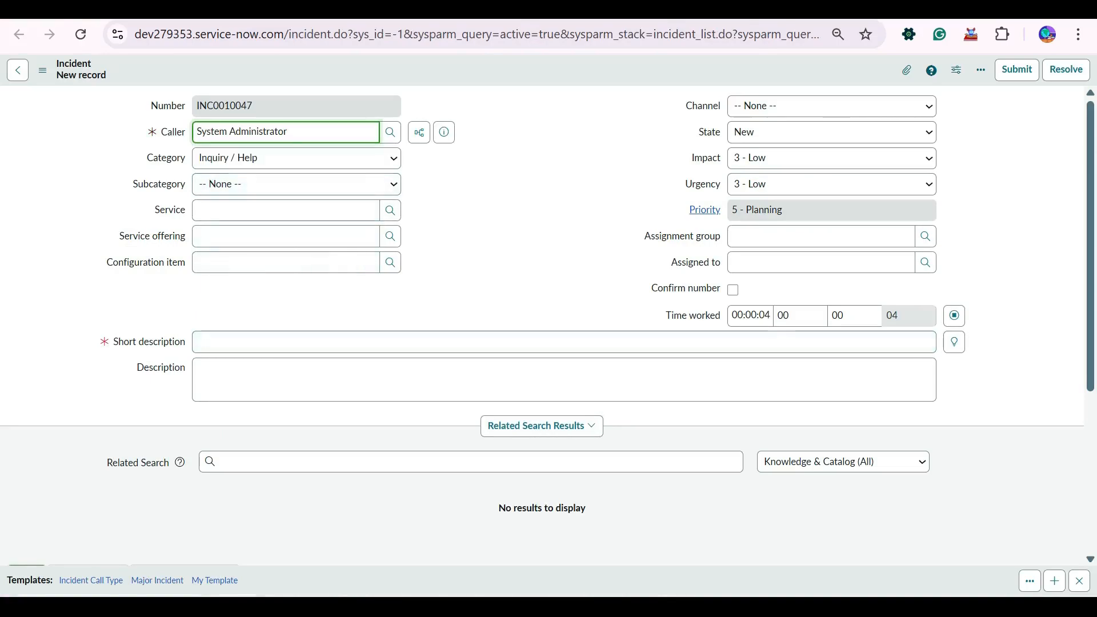
left_click(201, 341)
type("Test")
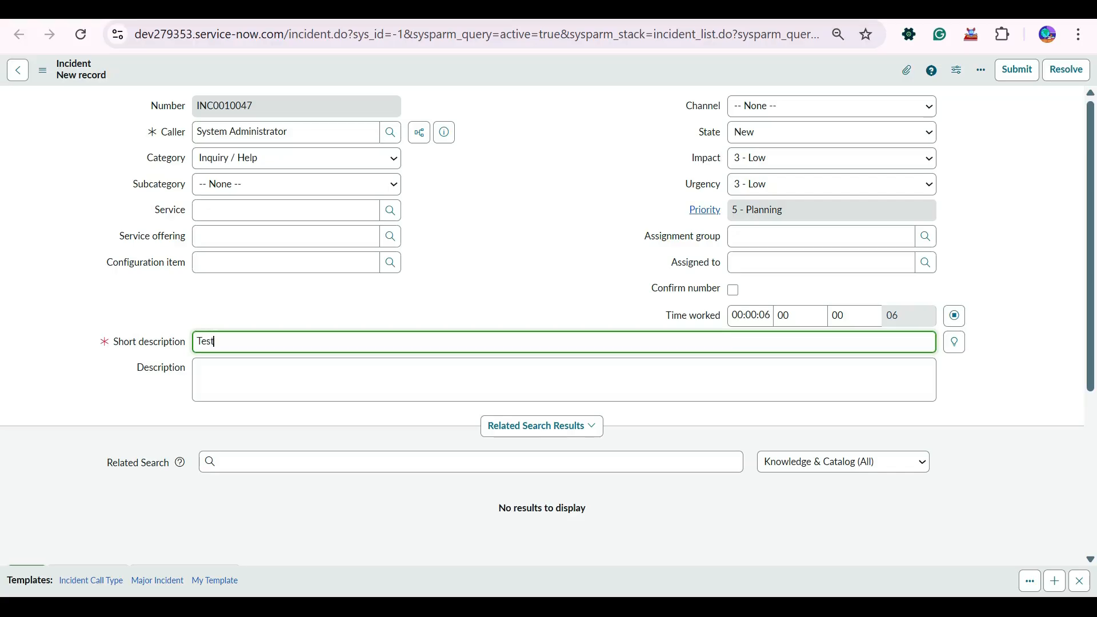
right_click(490, 72)
key("Escape")
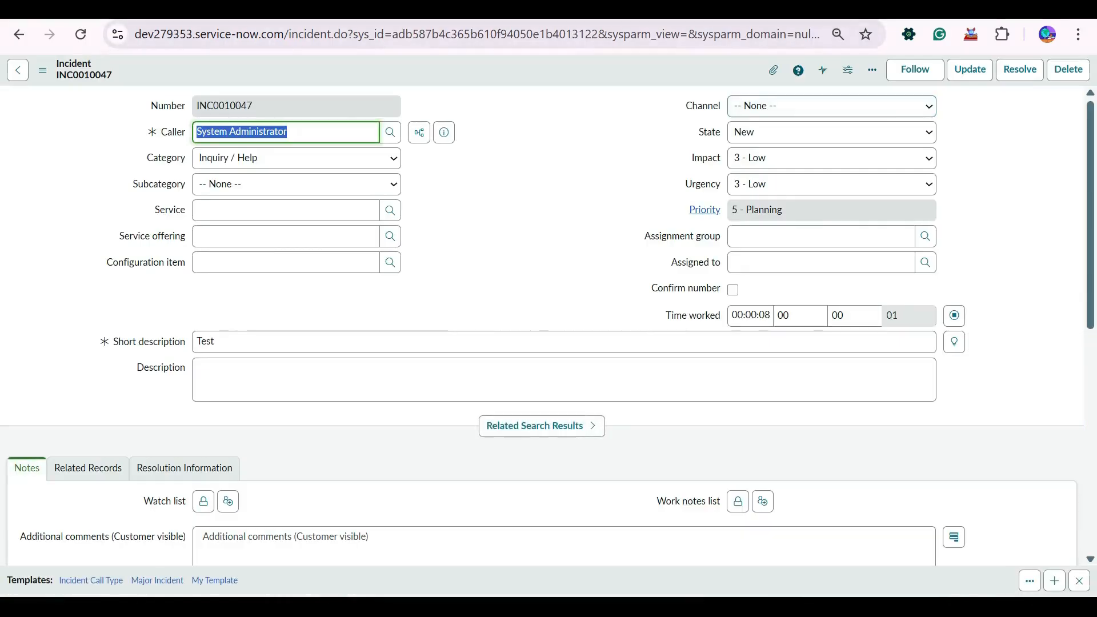
- Refresh the email log to confirm INC0010047's 'was created' email, then return to the business rule
key("ctrl+Tab")
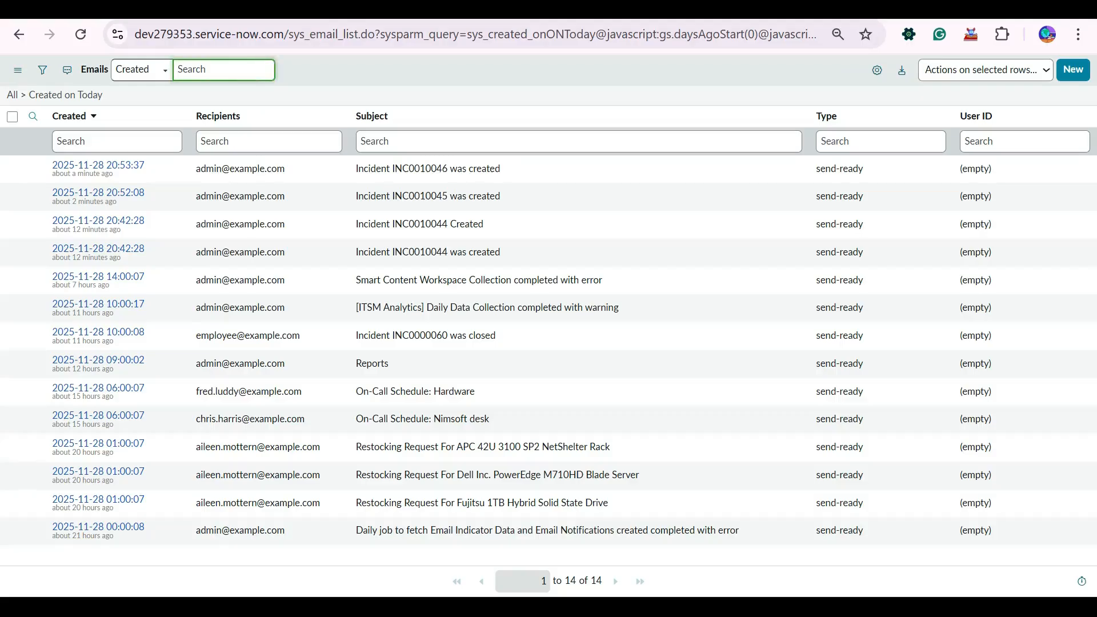
left_click(65, 95)
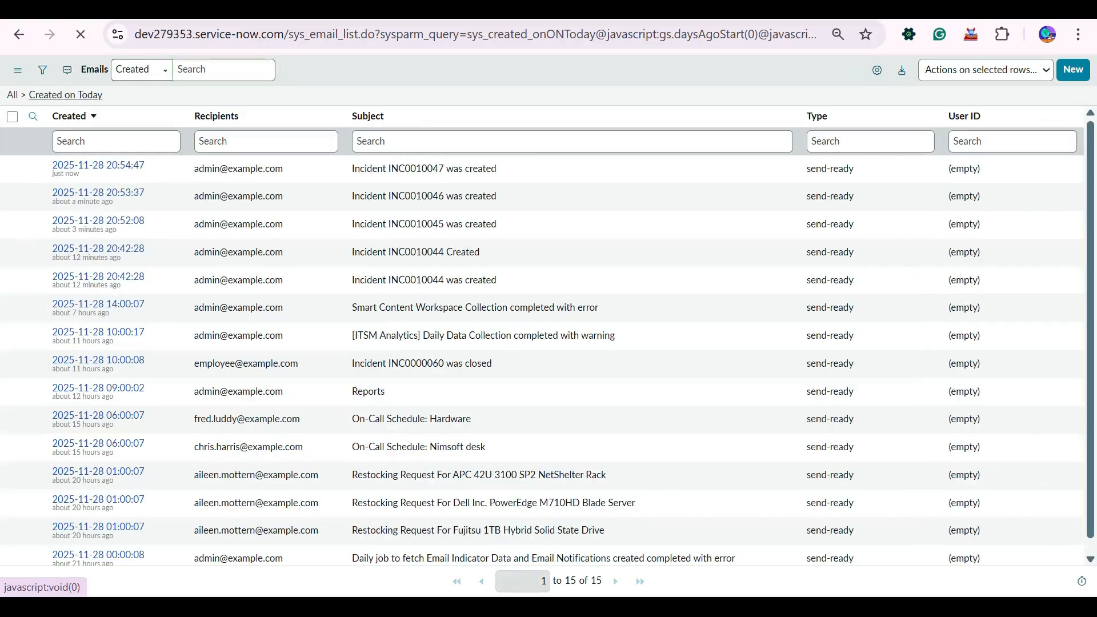
key("alt+Left")
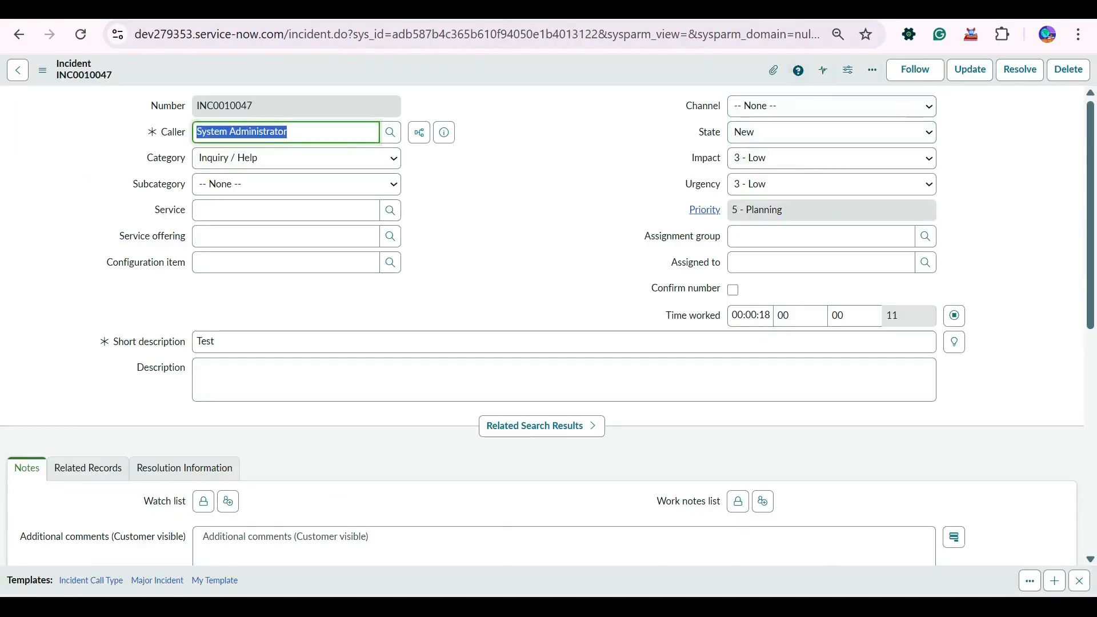
key("alt+Left")
key("alt+Left")
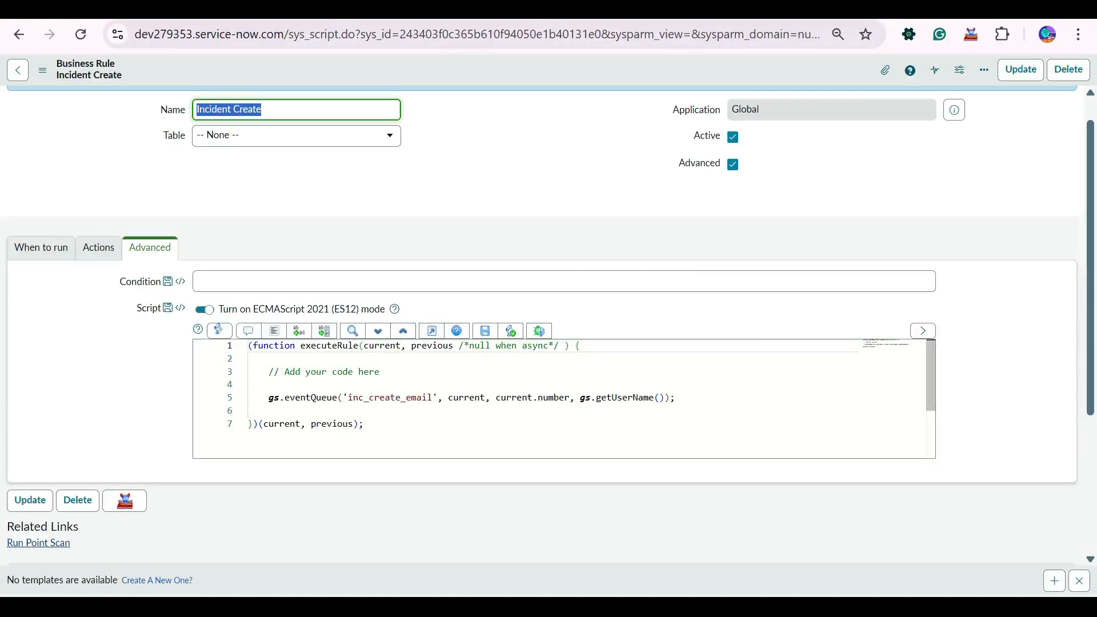
- Set the Incident Create business rule's table to Incident [incident]
left_click(676, 397)
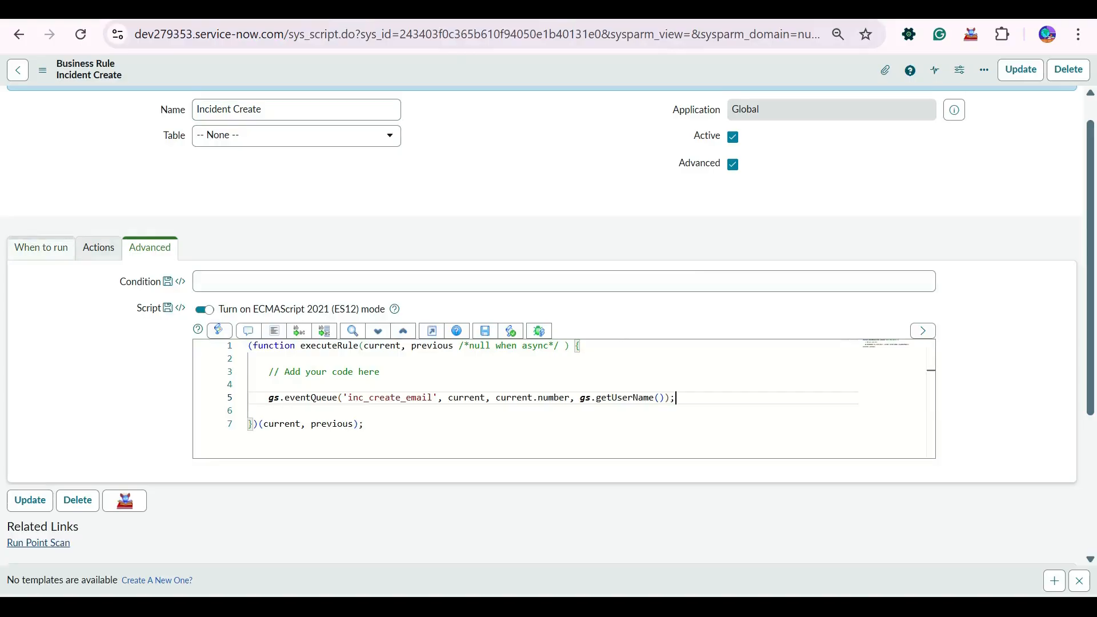
left_click(41, 247)
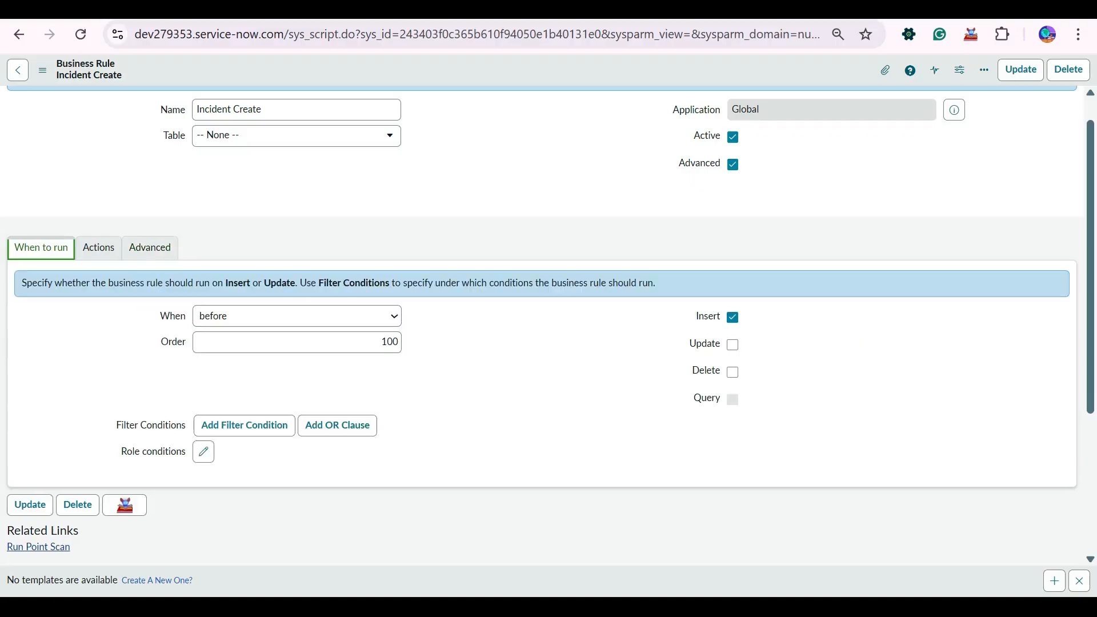
scroll(547, 327, "up", 1)
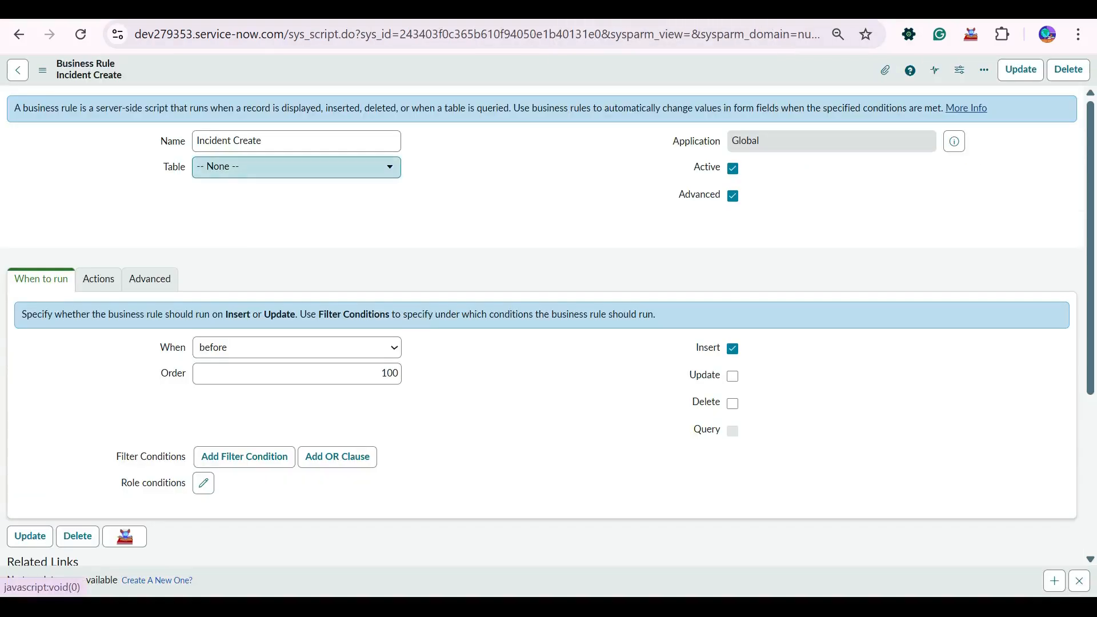
key("Return")
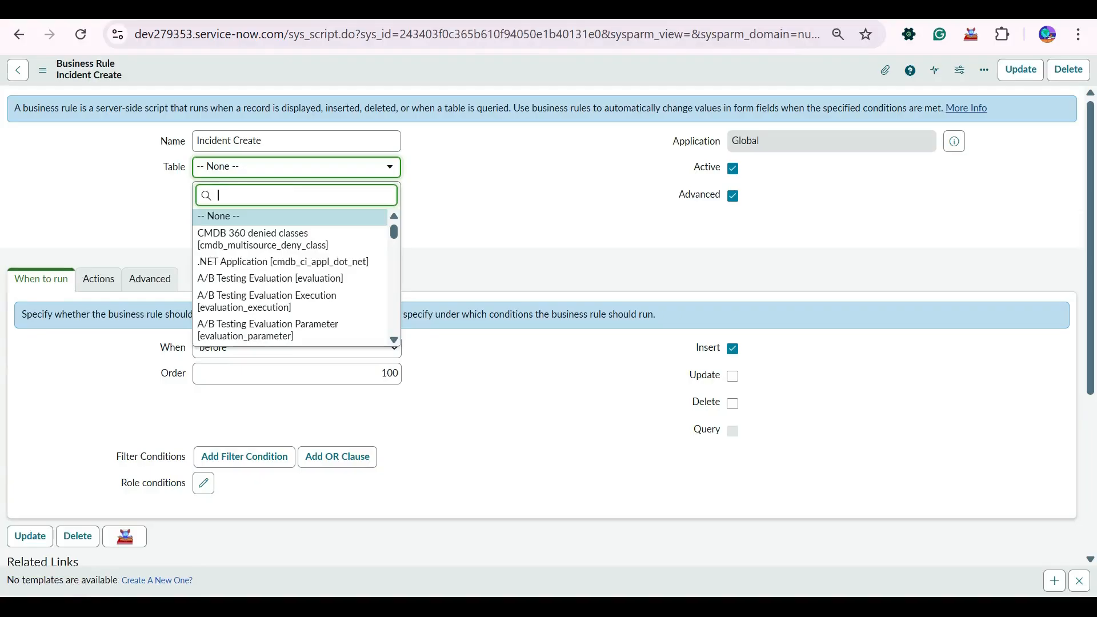
type("incident")
key("Up")
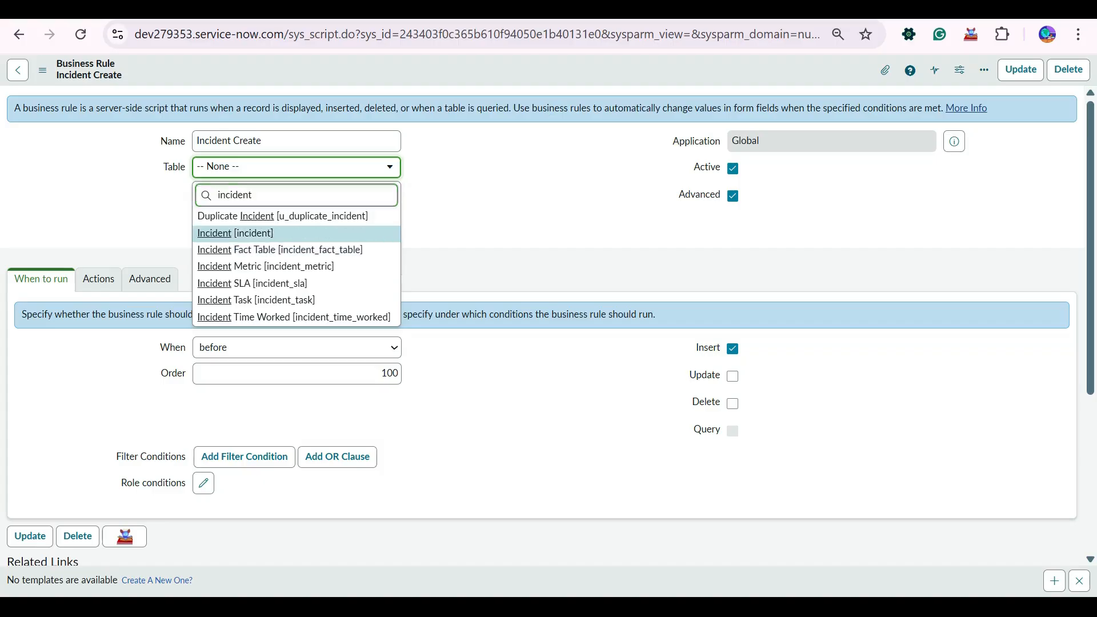
key("Return")
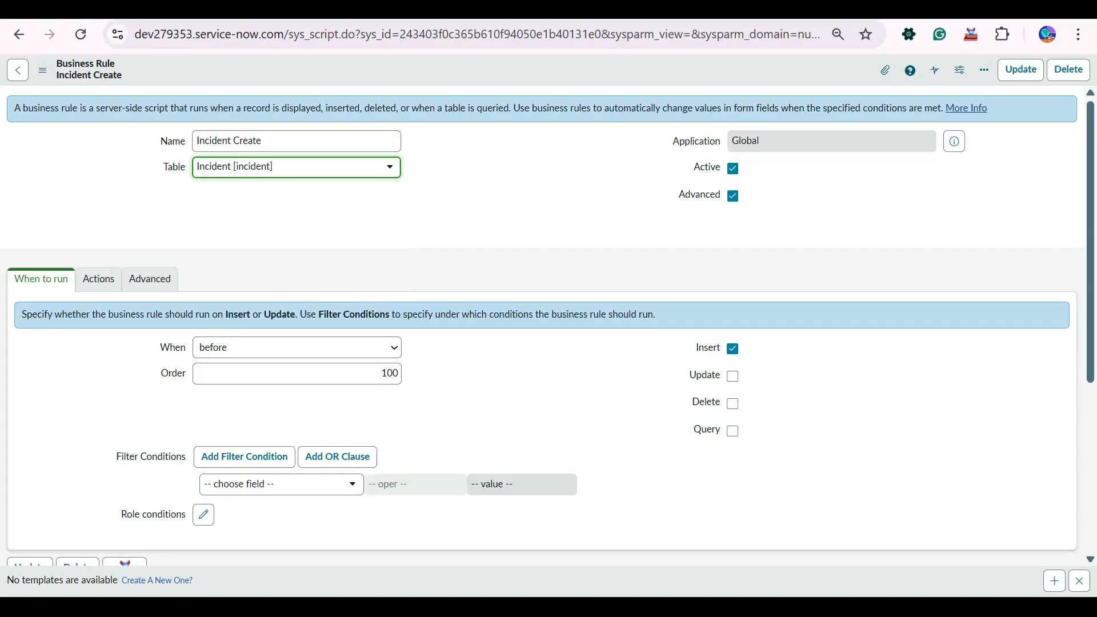
- Reduce the script to gs.eventQueue('inc_create_email', current) and save the rule
left_click(149, 279)
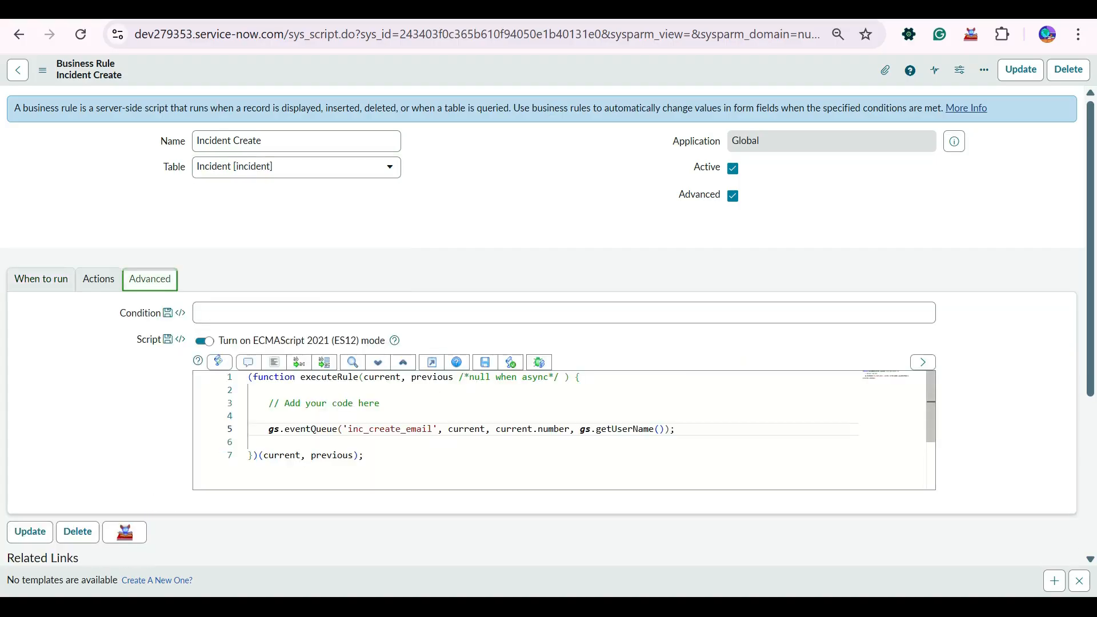
left_click_drag(665, 430, 496, 429)
key("BackSpace")
key("BackSpace")
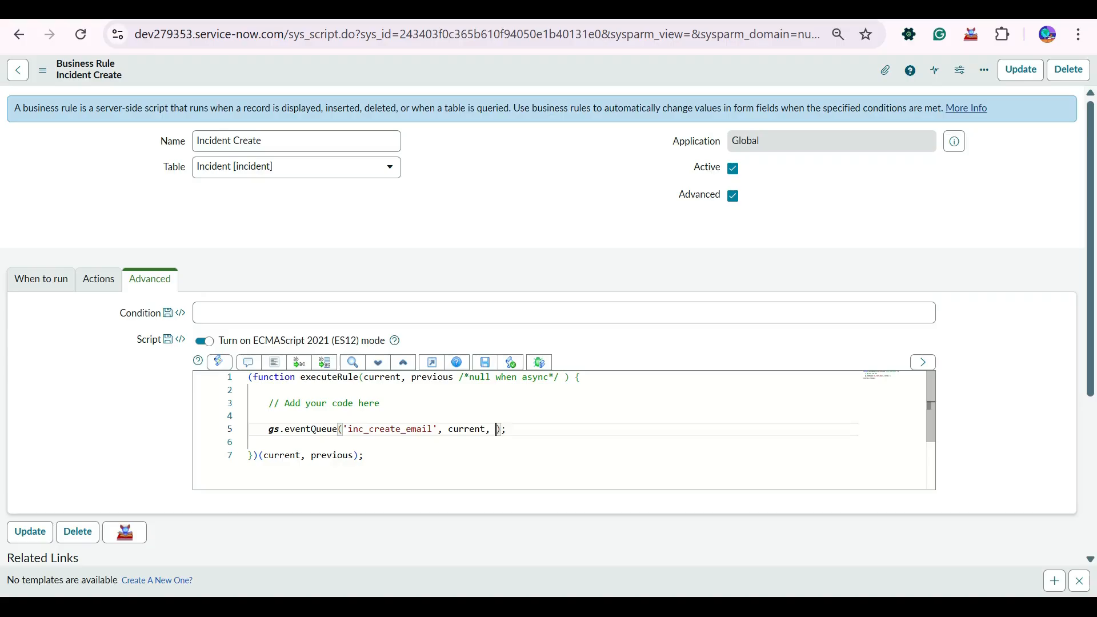
key("BackSpace")
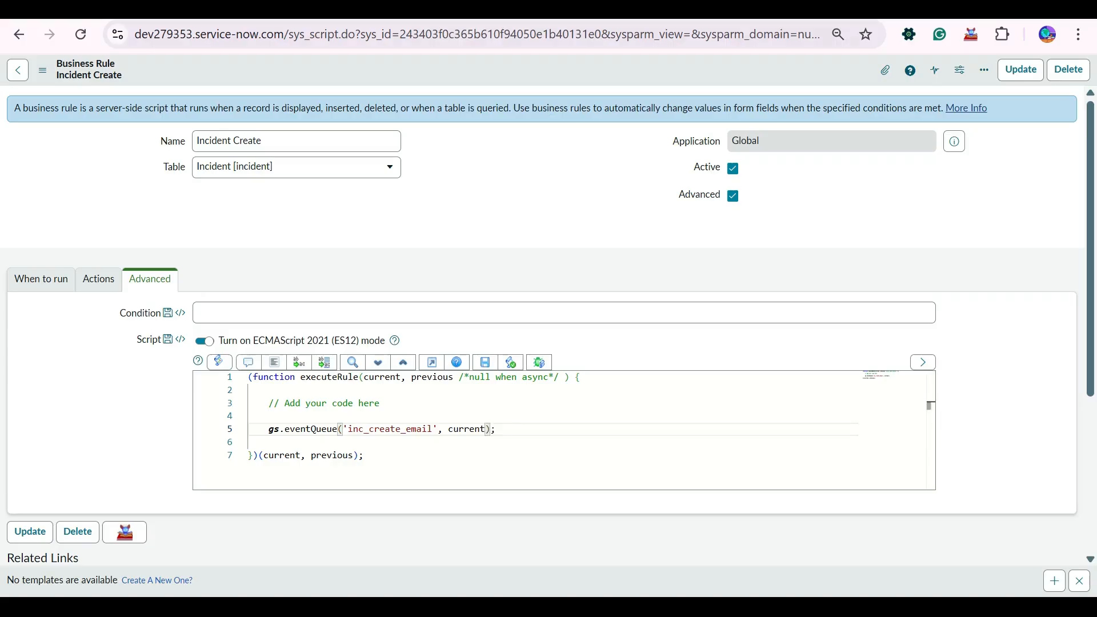
right_click(486, 71)
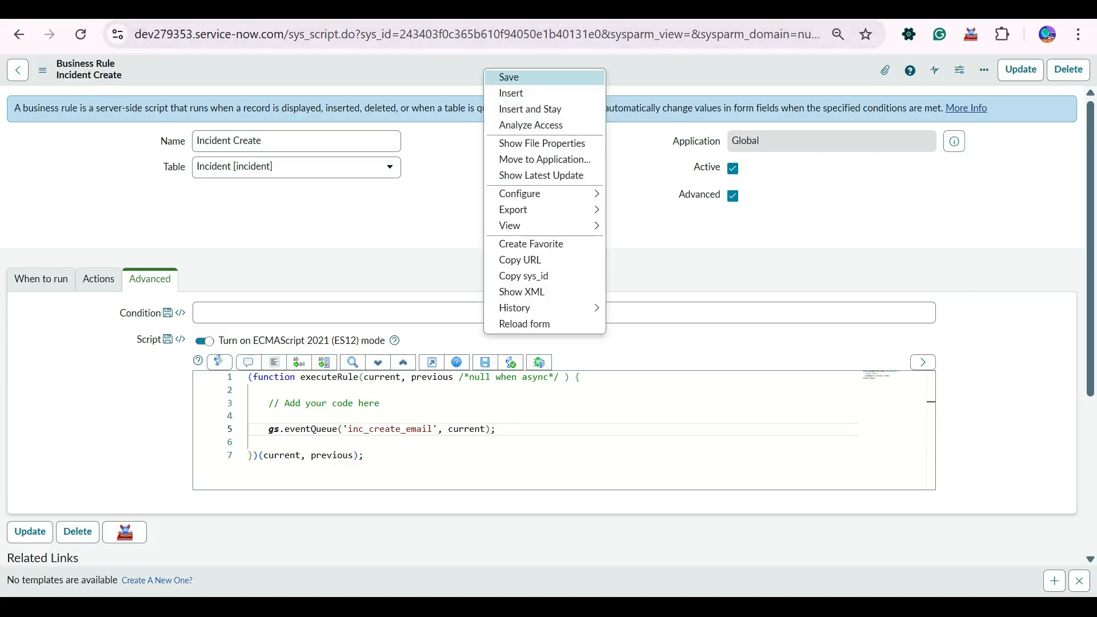
left_click(509, 77)
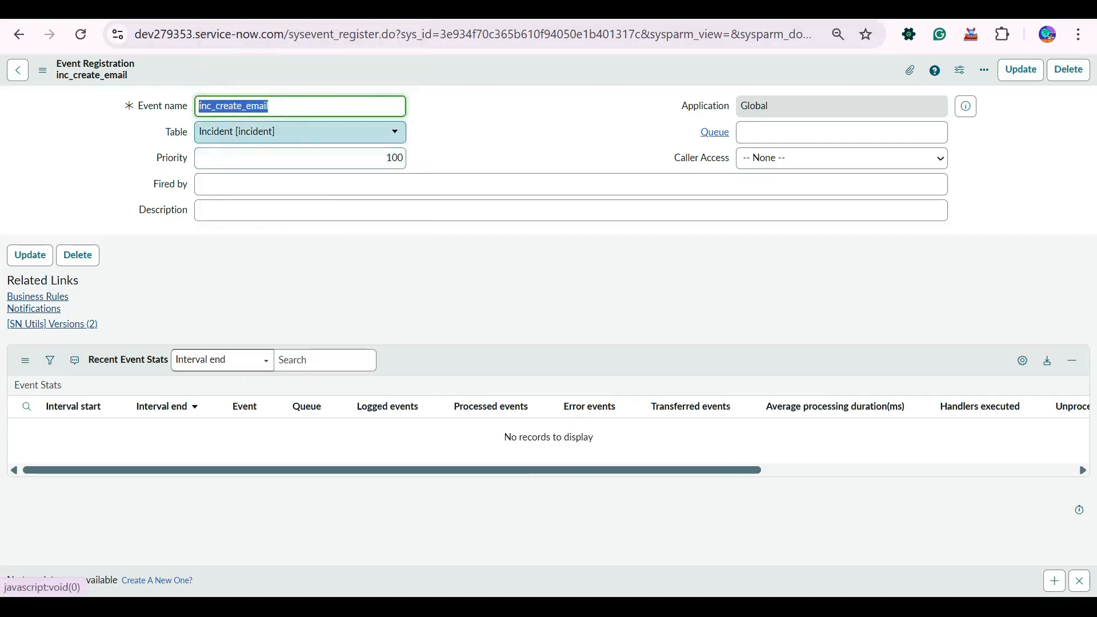
- Change the inc_create_email event's table back to -- None -- and save the registration
left_click(309, 132)
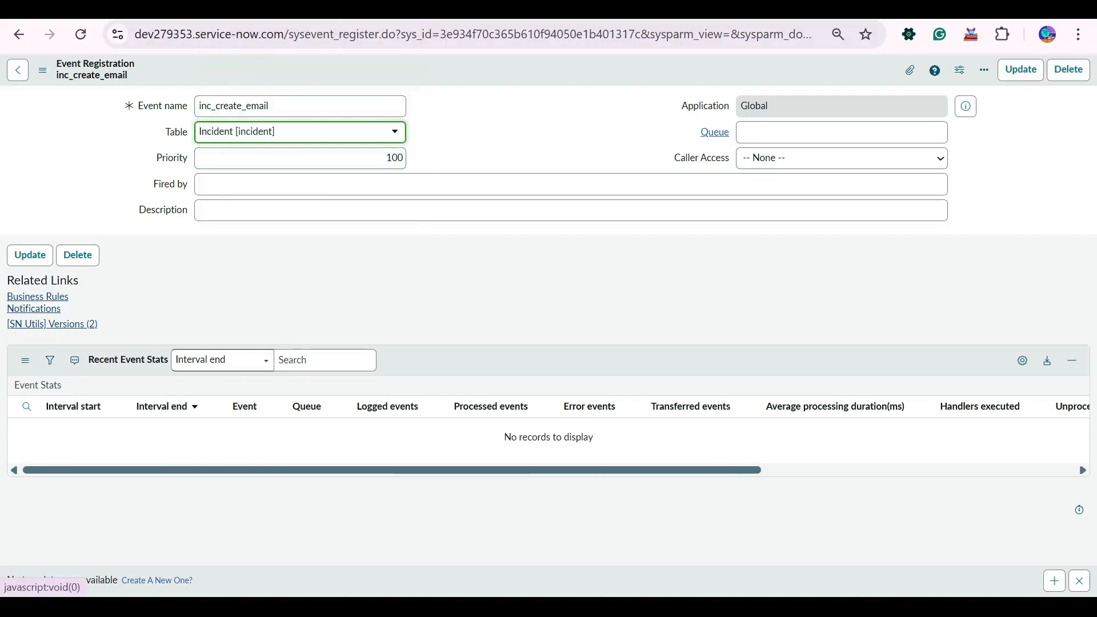
left_click(312, 106)
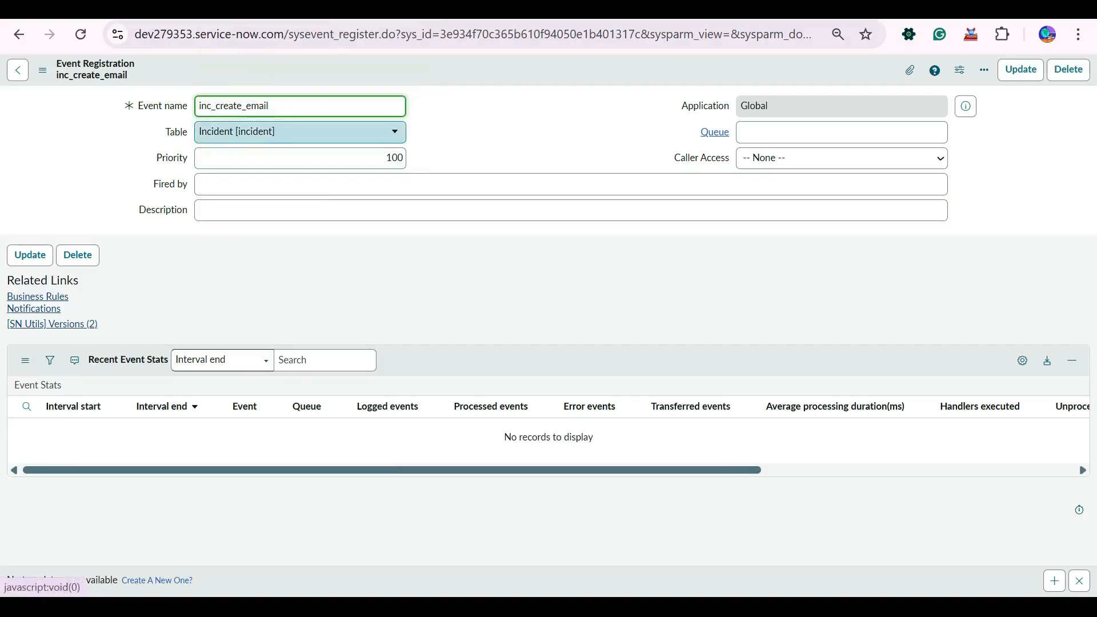
left_click(309, 132)
left_click(309, 132)
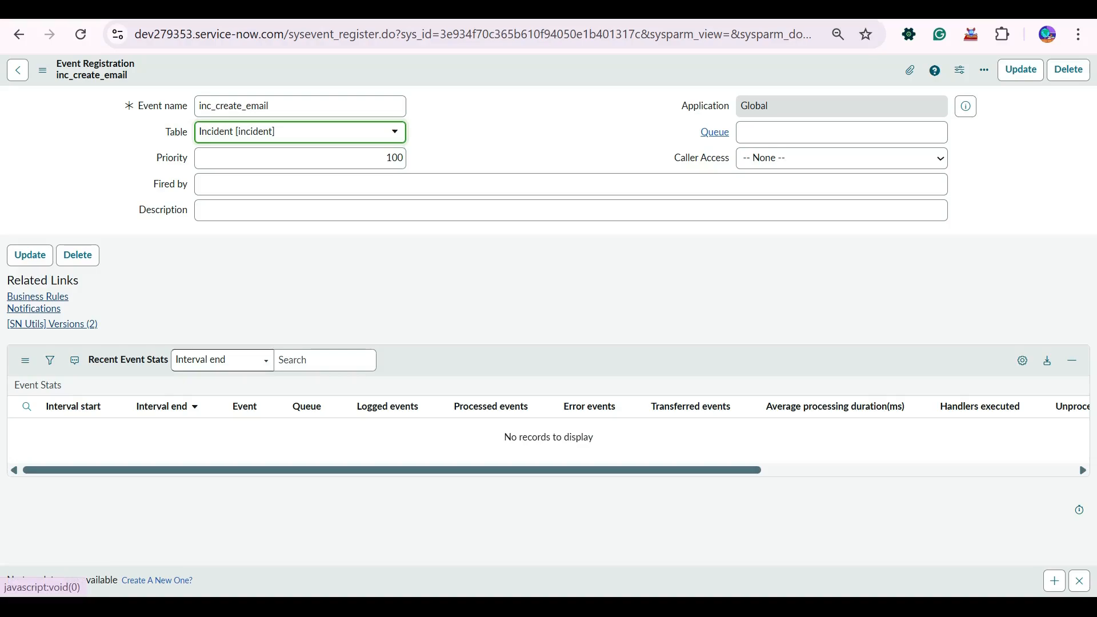
left_click(308, 132)
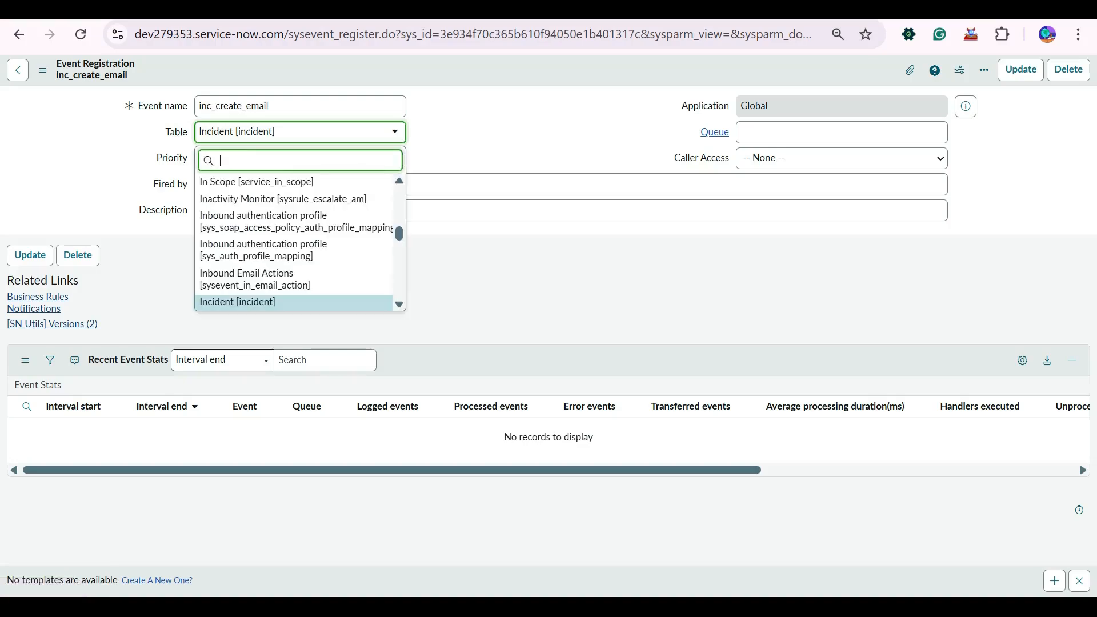
scroll(308, 240, "up", 3)
scroll(295, 240, "up", 15)
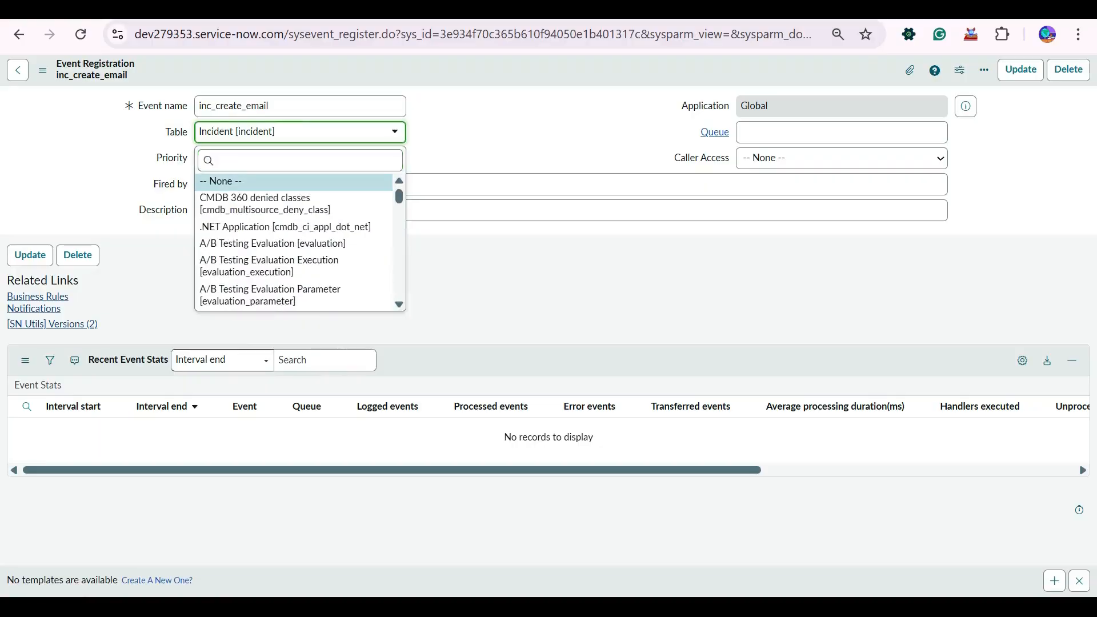
left_click(222, 181)
right_click(464, 69)
left_click(490, 78)
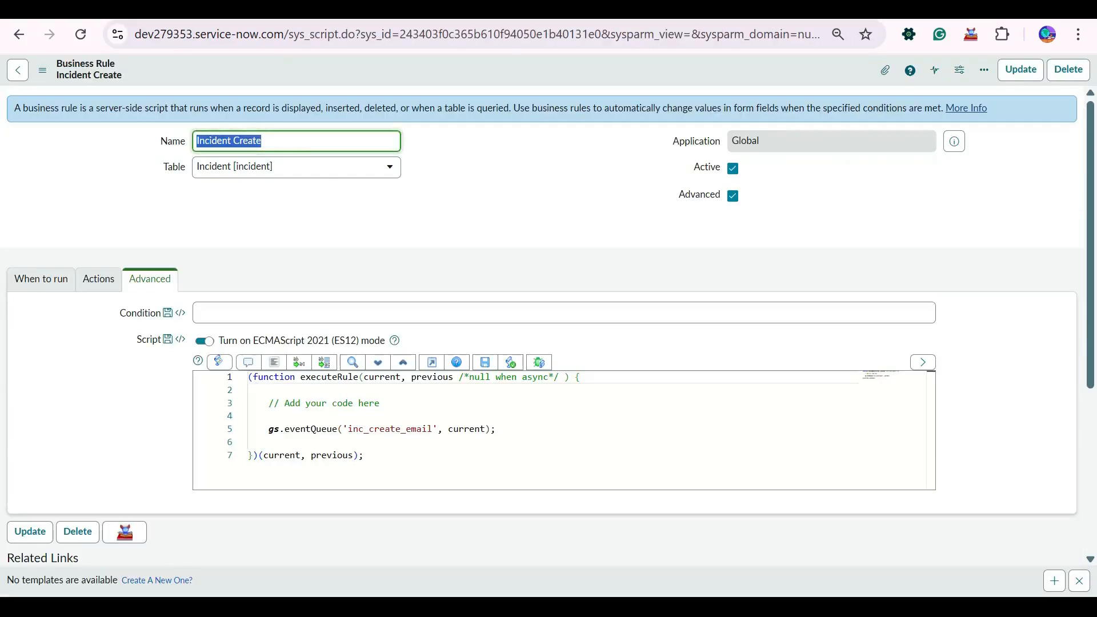
- Create and save a new incident for System Administrator with short description 'reg'
left_click(486, 197)
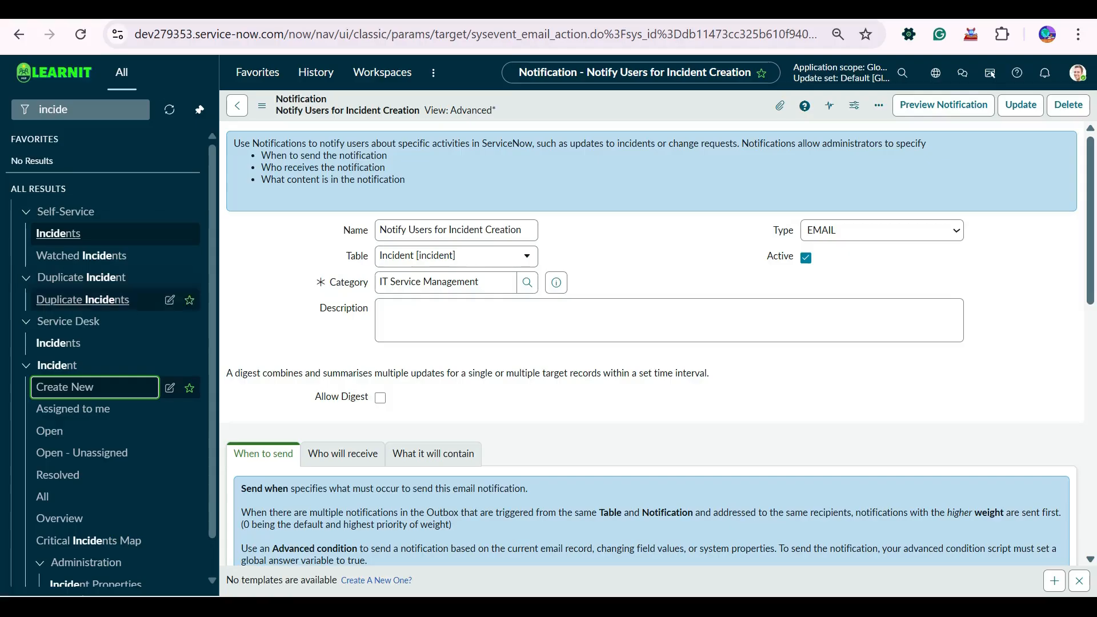
left_click(64, 387)
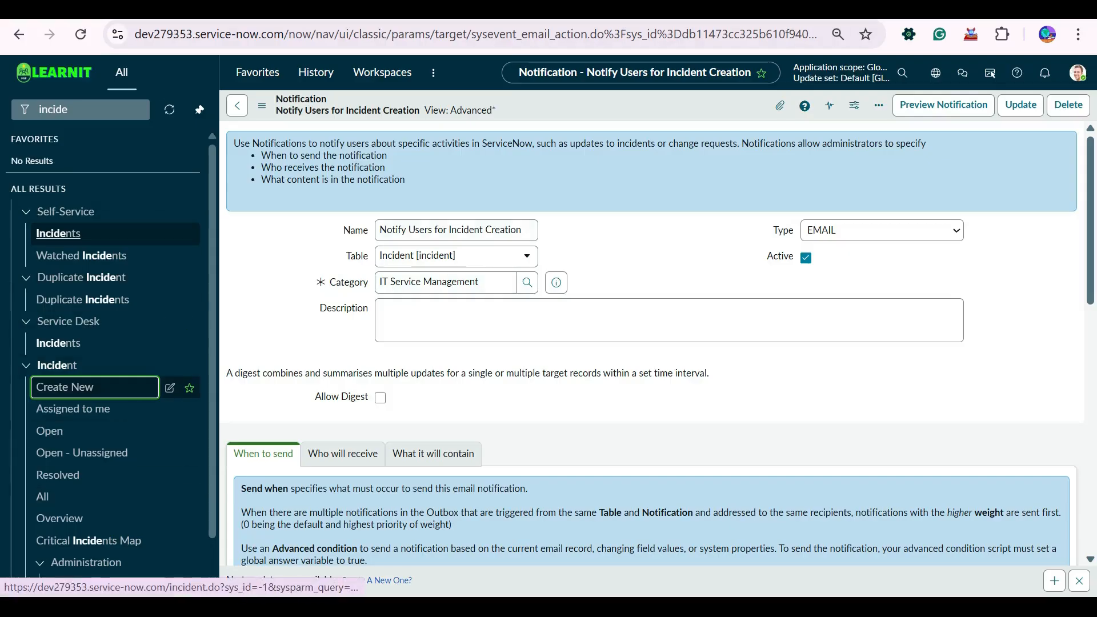
left_click(286, 132)
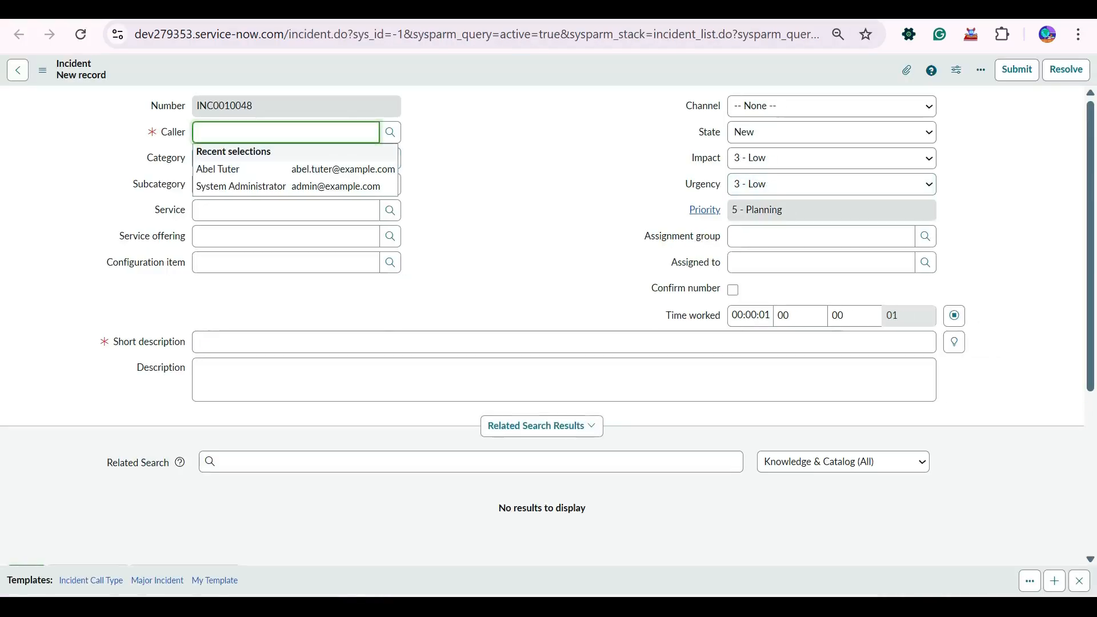
left_click(286, 187)
left_click(286, 342)
type("reg")
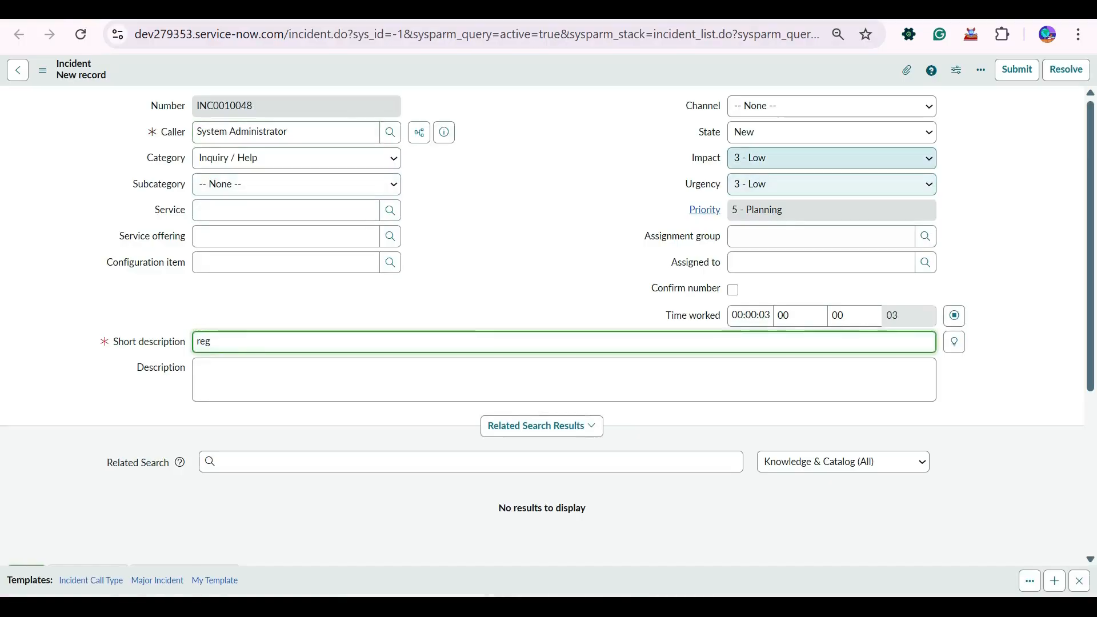
right_click(455, 74)
left_click(481, 85)
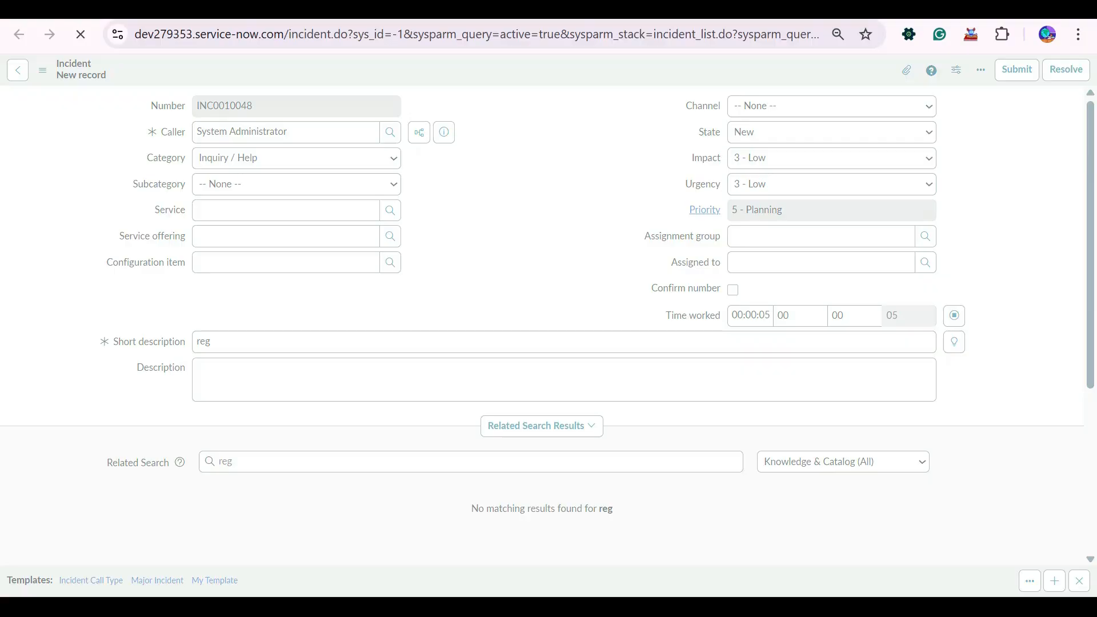
- Refresh today's email log to confirm INC0010048's 'Created' and 'was created' emails
key("ctrl+Tab")
left_click(65, 95)
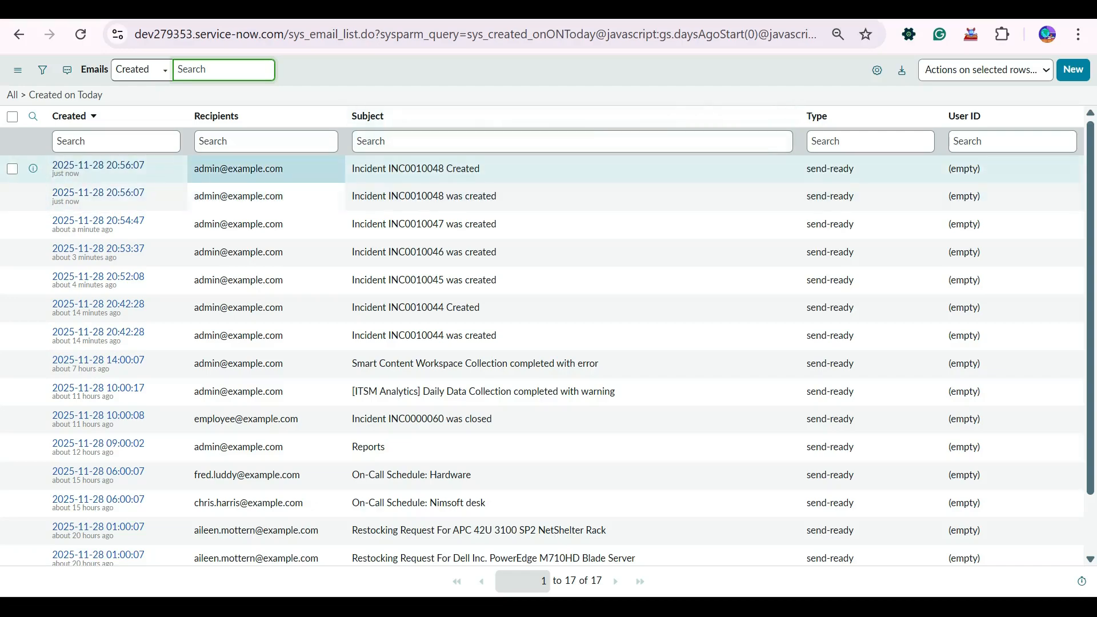
left_click_drag(285, 169, 191, 169)
left_click(189, 95)
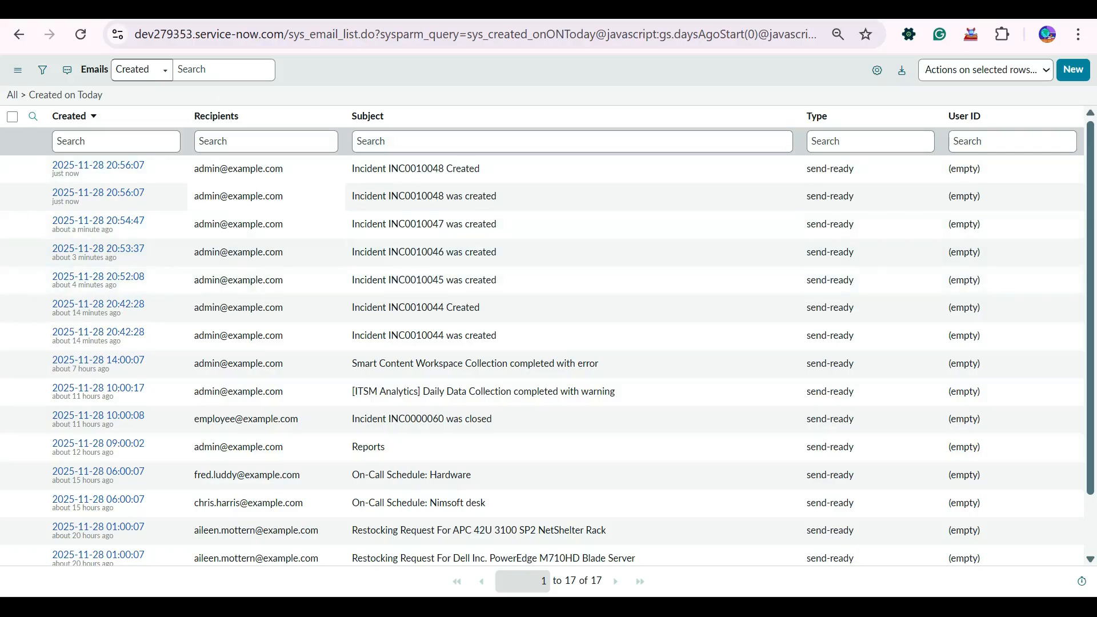
key("ctrl+Tab")
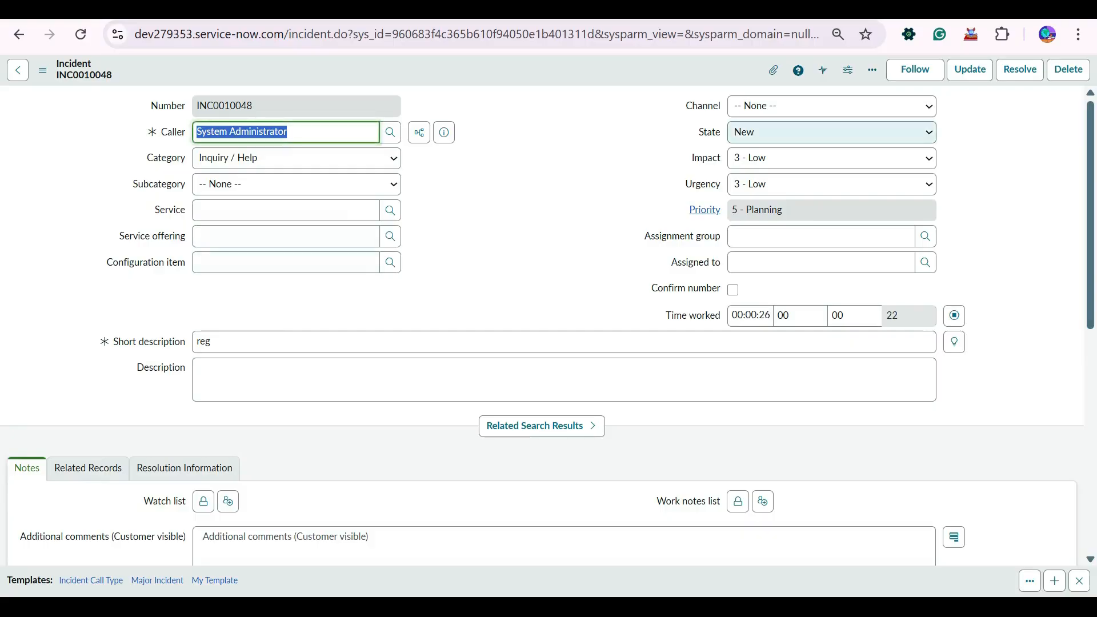
scroll(822, 108, "down", 5)
- Deactivate the Incident Create business rule and save it
scroll(541, 326, "up", 5)
key("ctrl+shift+Tab")
key("ctrl+shift+Tab")
key("ctrl+shift+Tab")
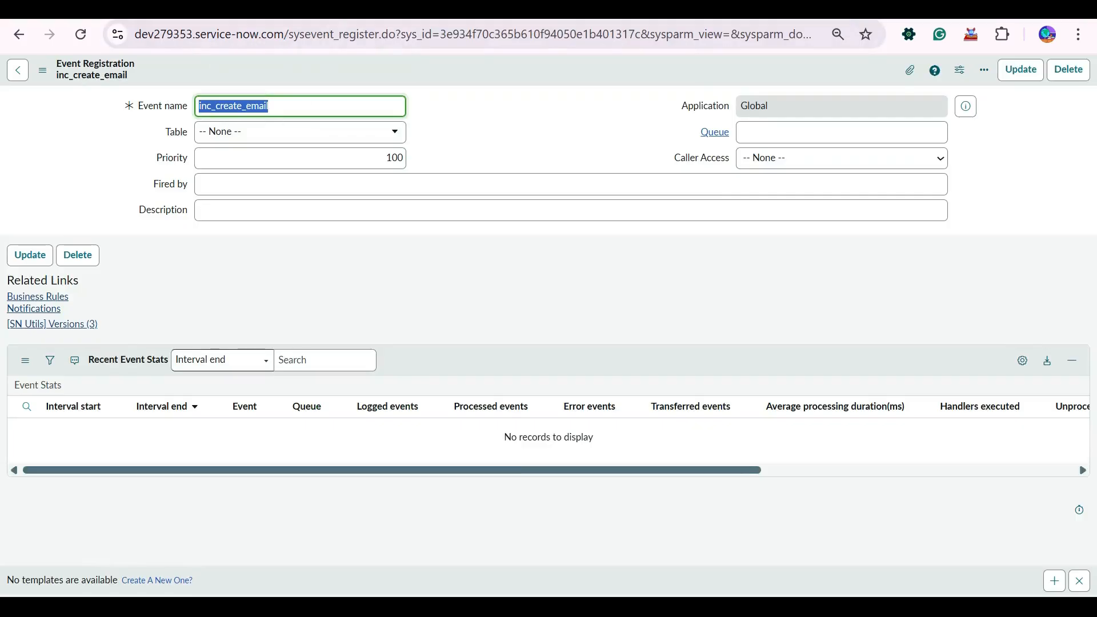
key("ctrl+Tab")
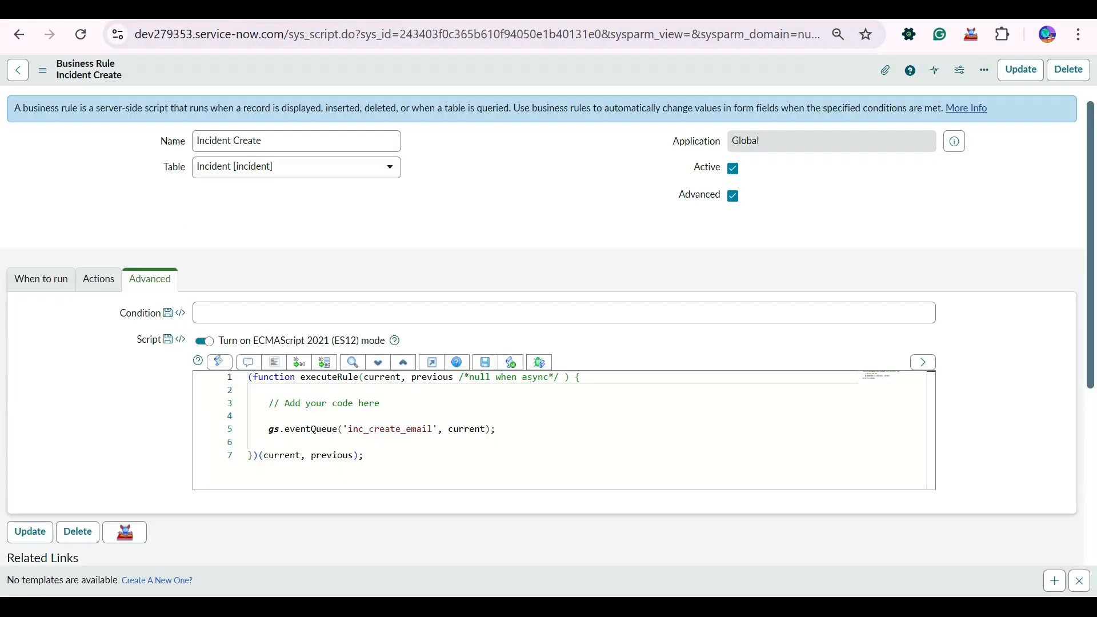
left_click(732, 169)
right_click(389, 65)
left_click(414, 73)
- Cycle through the open records to reach the 'Notify Users for Incident Creation' notification
key("ctrl+Tab")
key("ctrl+Tab")
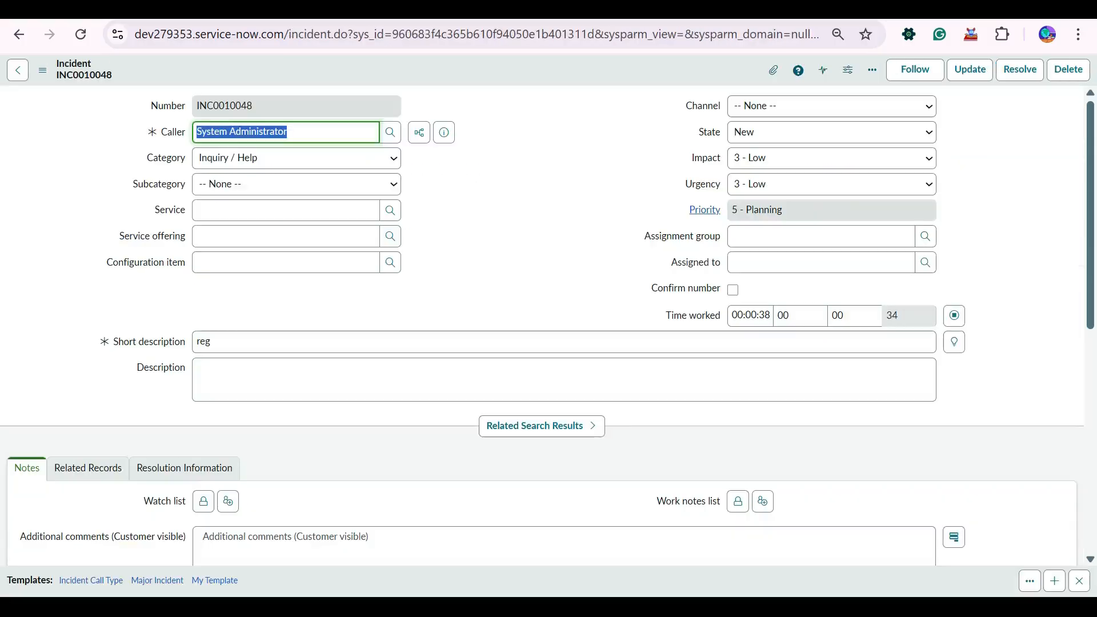
key("ctrl+Tab")
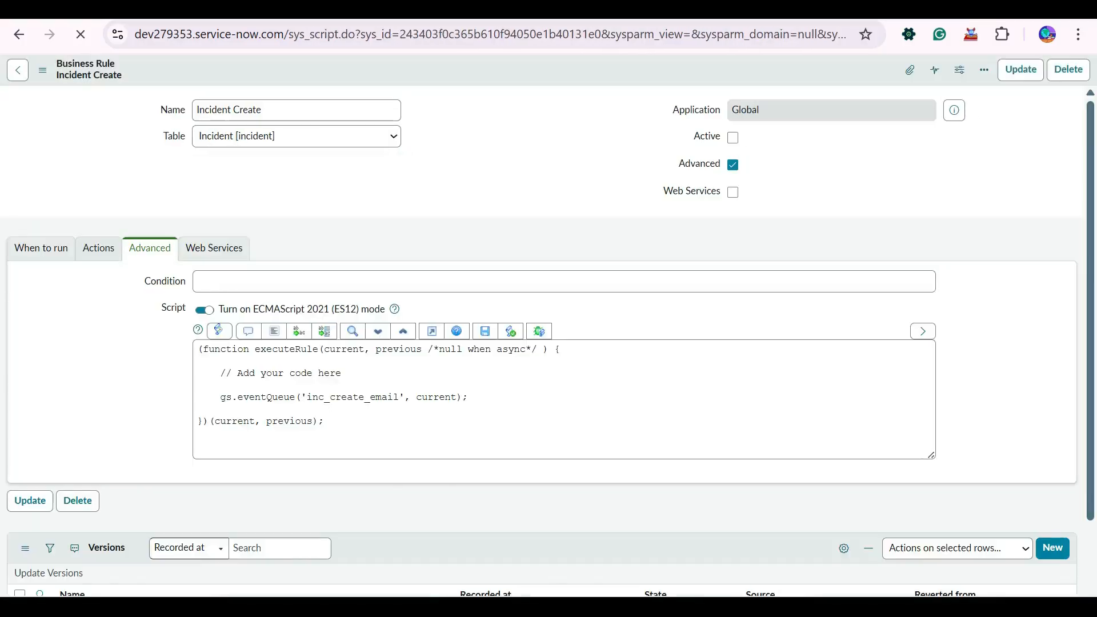
key("ctrl+Tab")
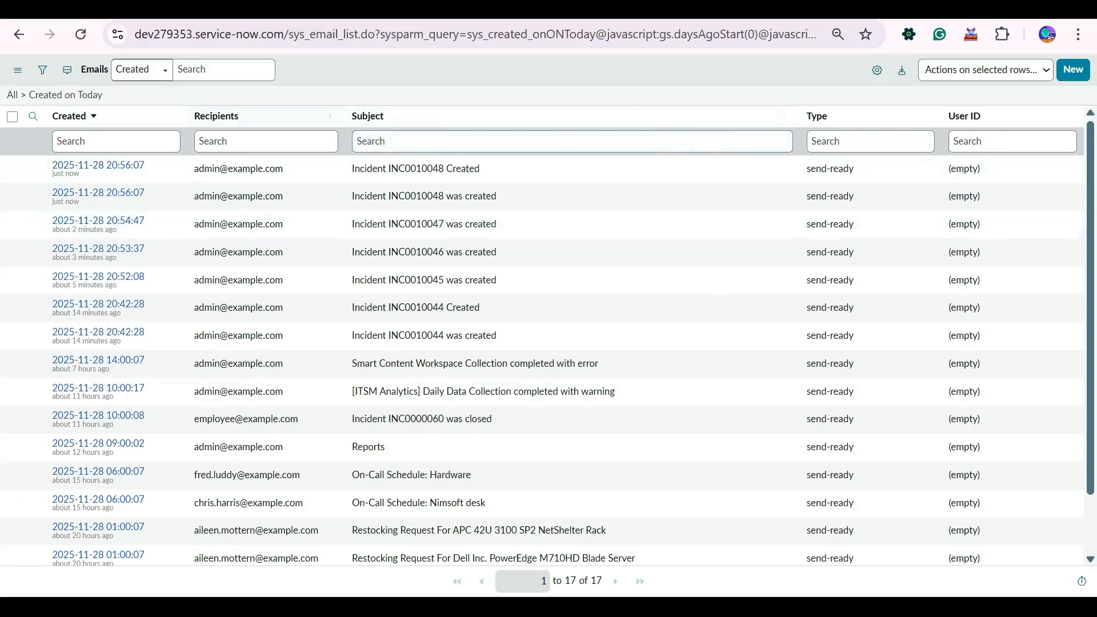
key("ctrl+Tab")
key("ctrl+shift+Tab")
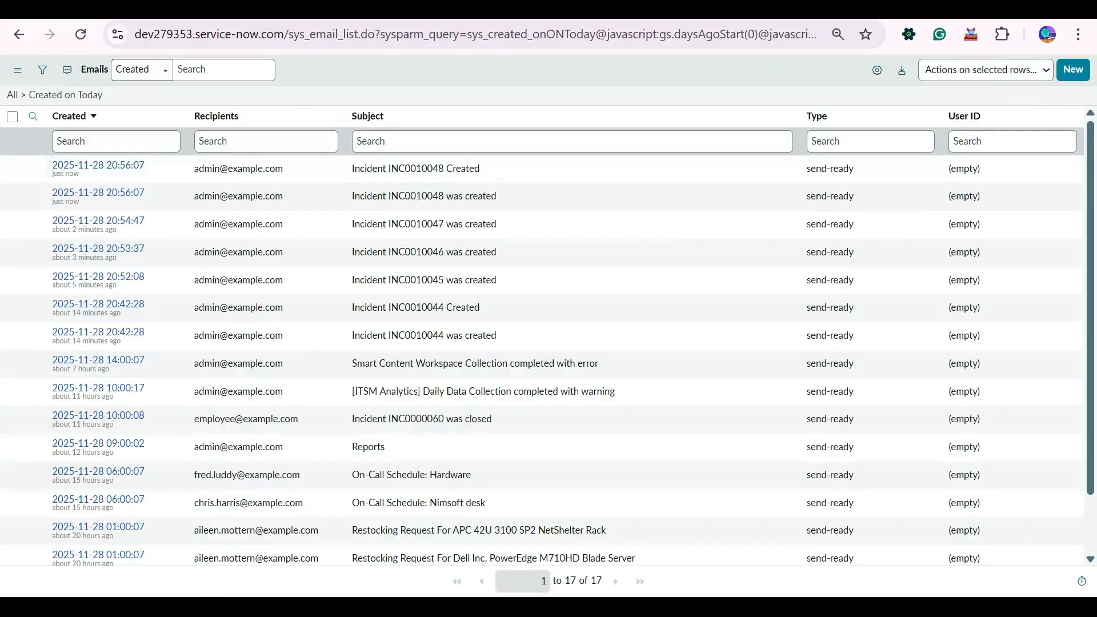
key("ctrl+shift+Tab")
- Clear the navigator filter and change the notification's Send when to Triggered
left_click(80, 110)
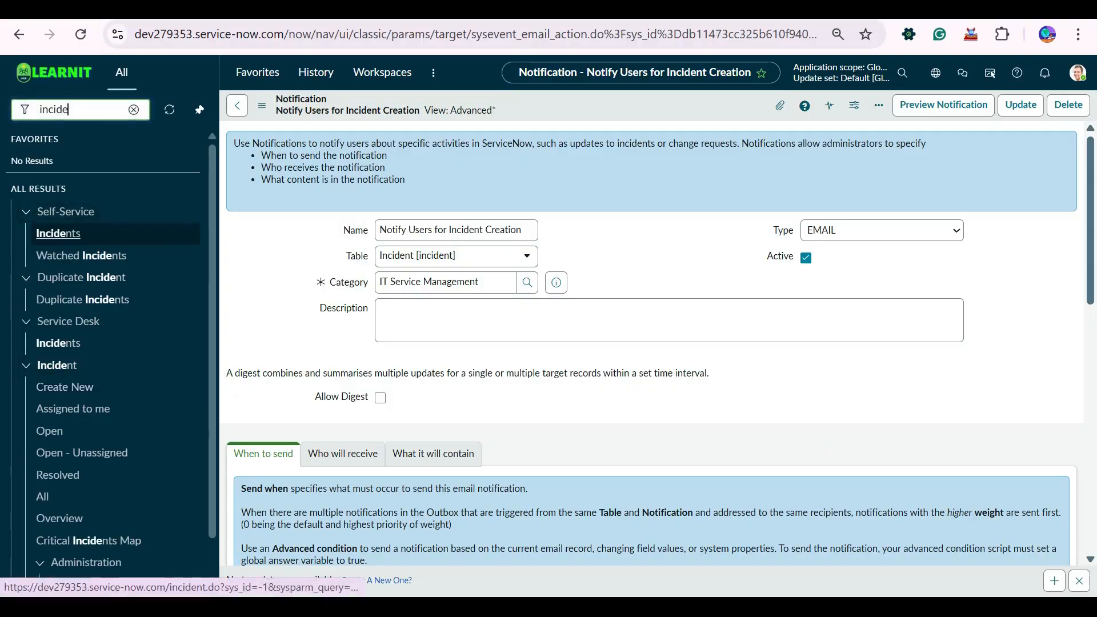
left_click(134, 110)
scroll(651, 343, "down", 7)
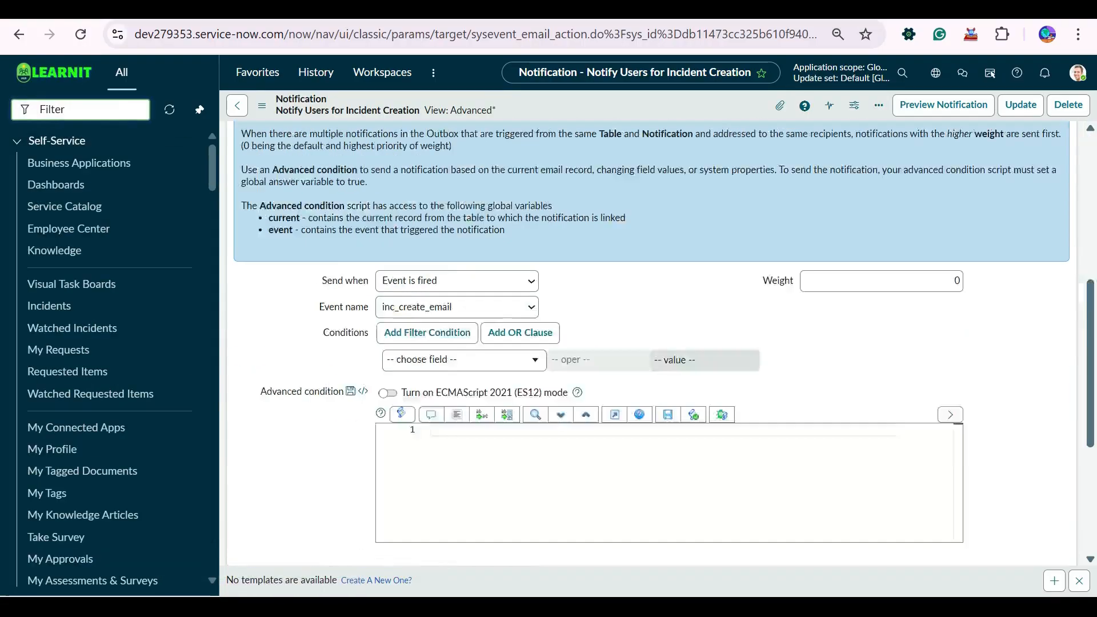
scroll(651, 343, "up", 7)
scroll(440, 366, "down", 4)
scroll(440, 366, "up", 2)
scroll(440, 366, "down", 2)
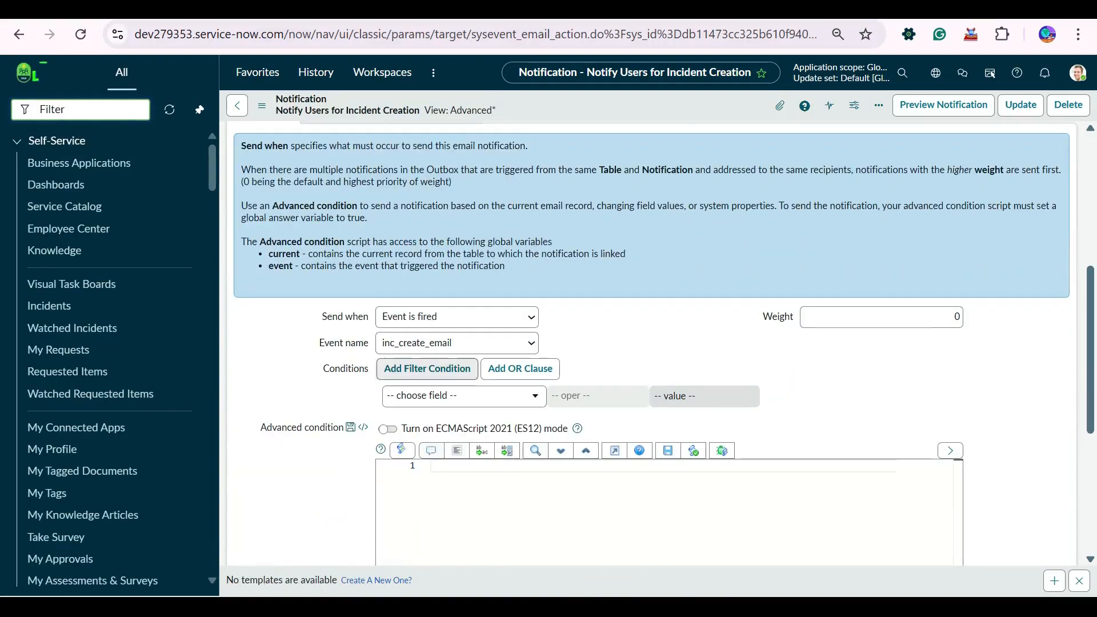
left_click(446, 343)
left_click(446, 343)
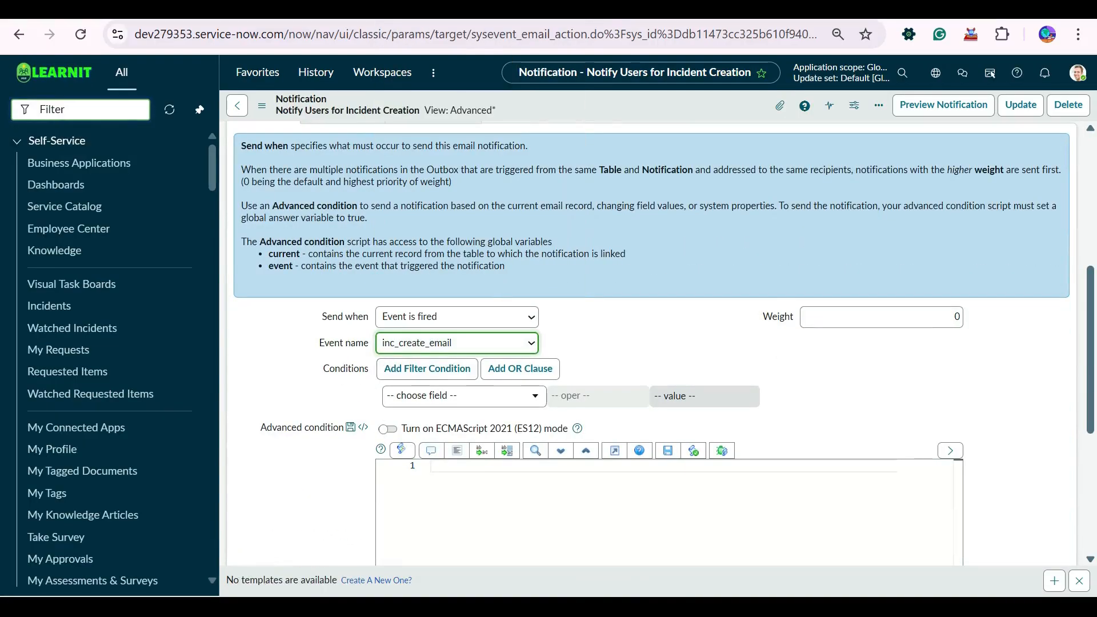
left_click(445, 317)
left_click(445, 358)
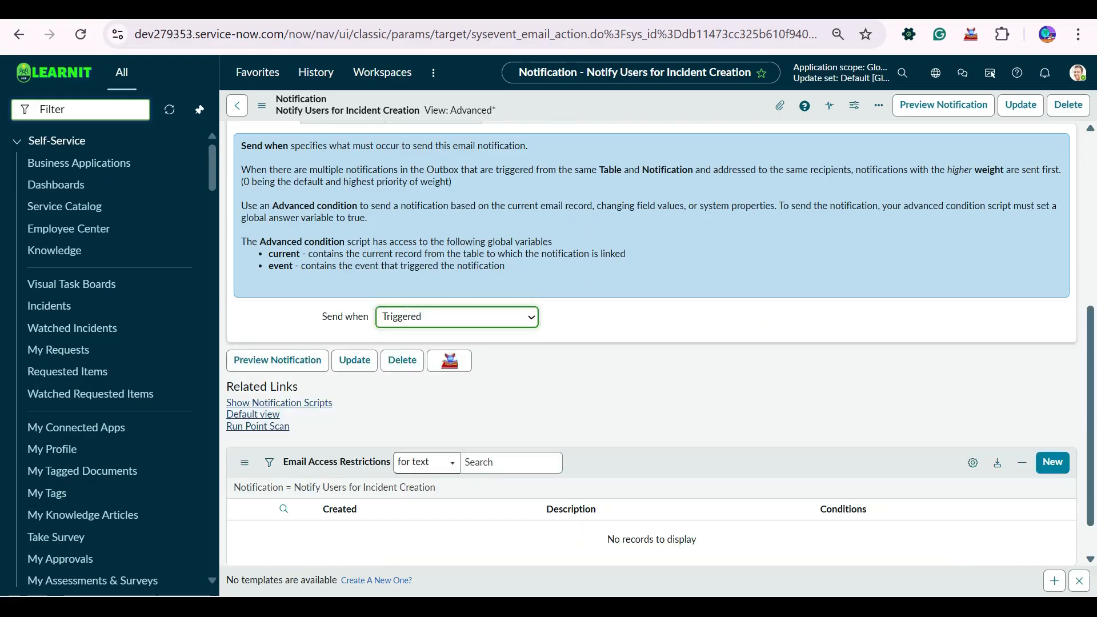
left_click(451, 415)
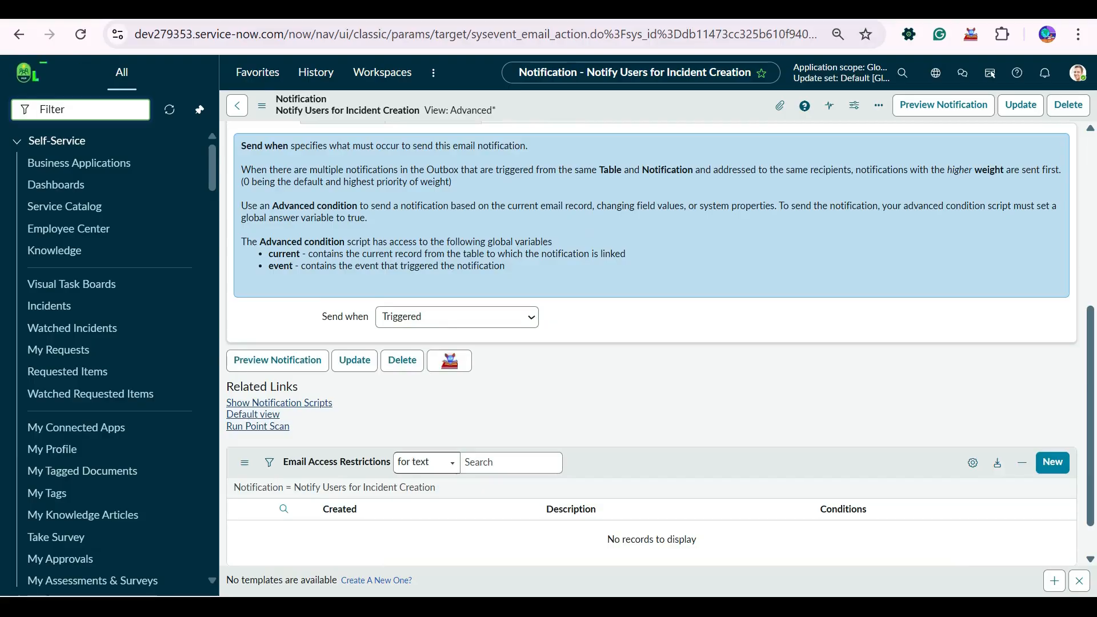
- Save the notification from the header menu, then save it a second time
right_click(586, 107)
left_click(611, 117)
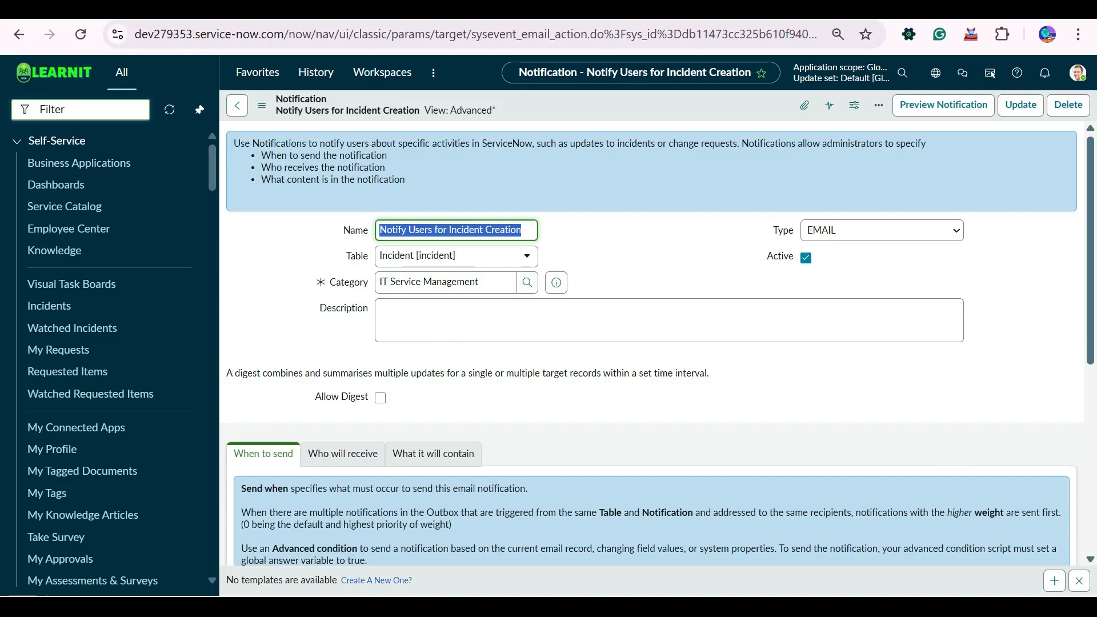
scroll(651, 343, "down", 6)
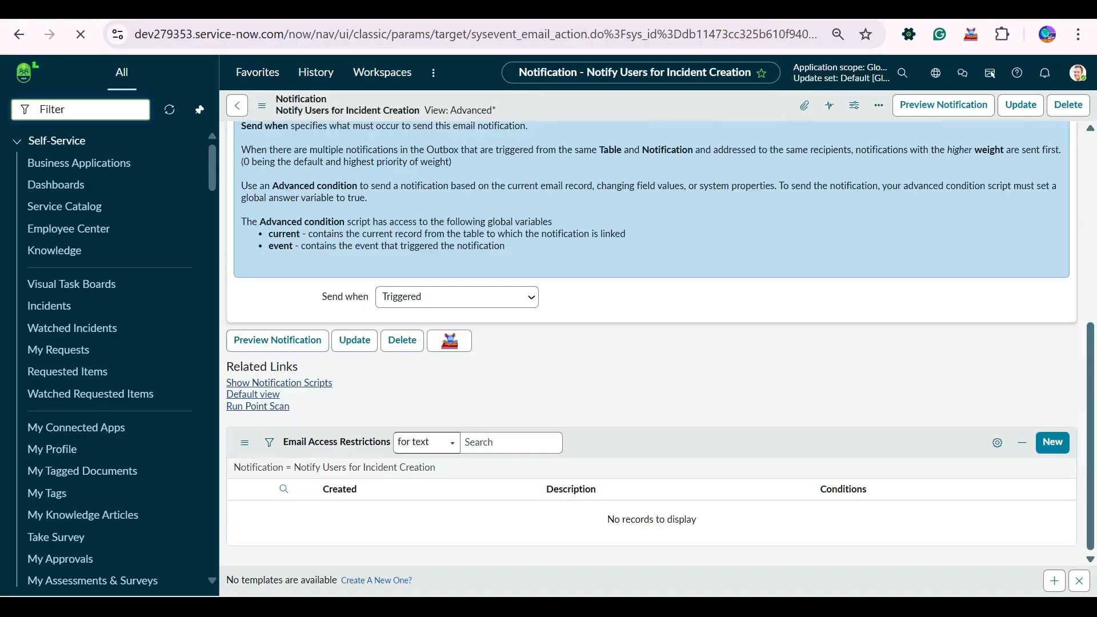
scroll(651, 343, "up", 3)
scroll(651, 343, "up", 4)
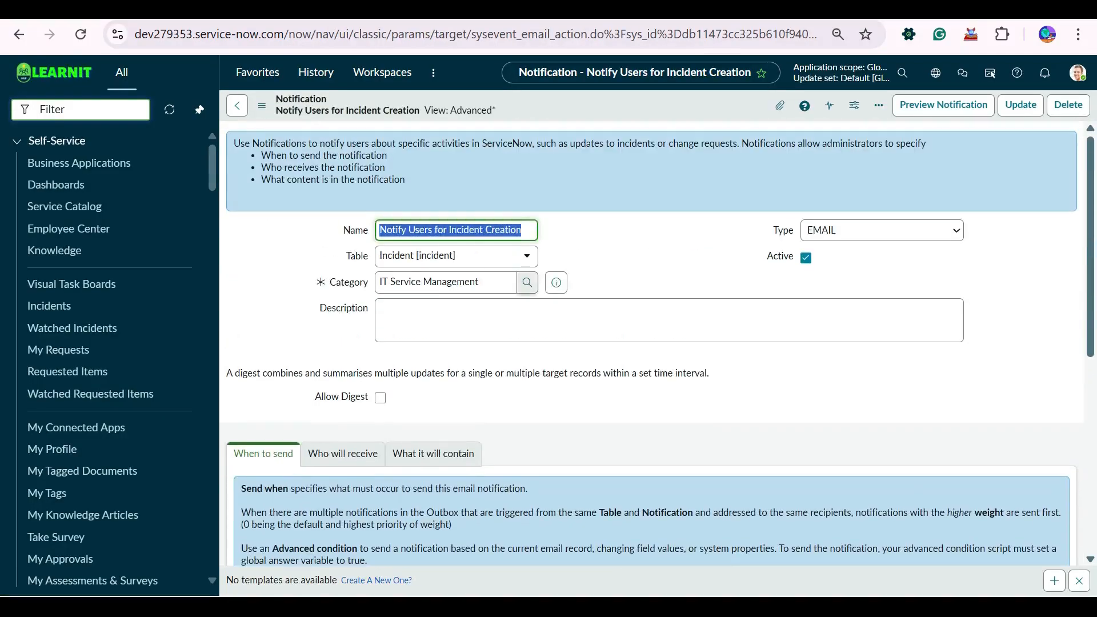
right_click(543, 108)
left_click(571, 113)
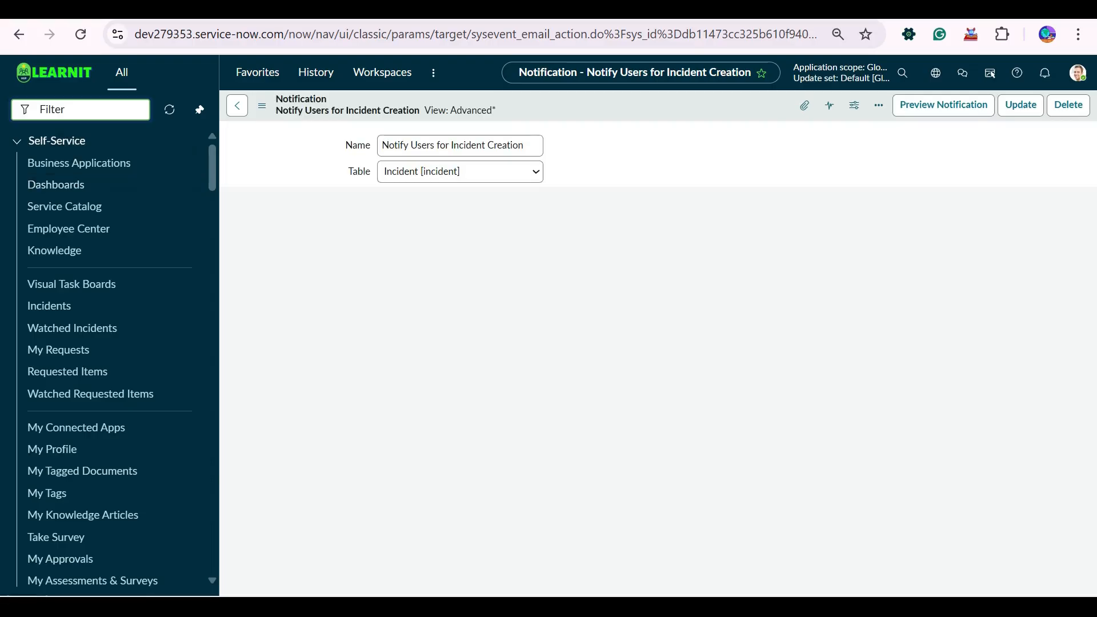
- Undo a stray name edit, filter the navigator for 'workflow stu' and open Workflow Studio
type("w")
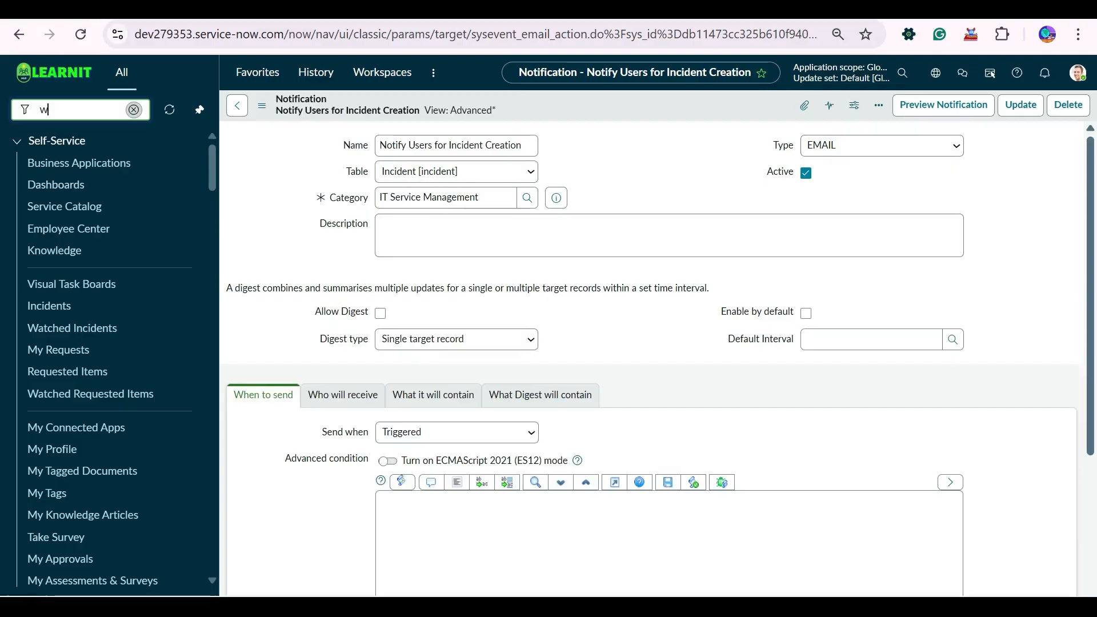
type("orkflow")
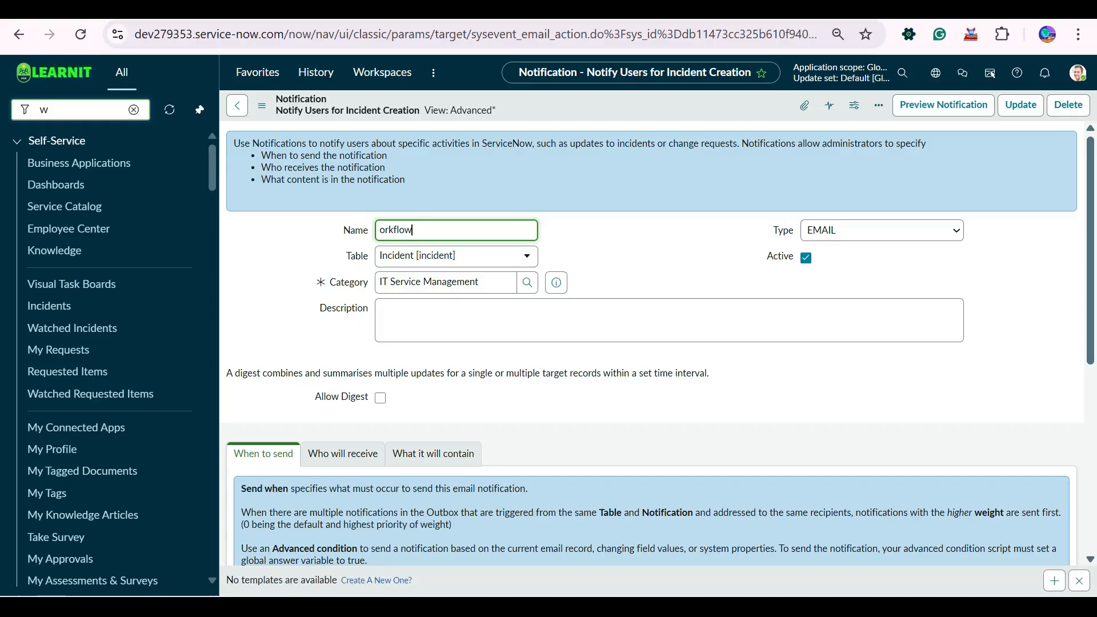
key("ctrl+z")
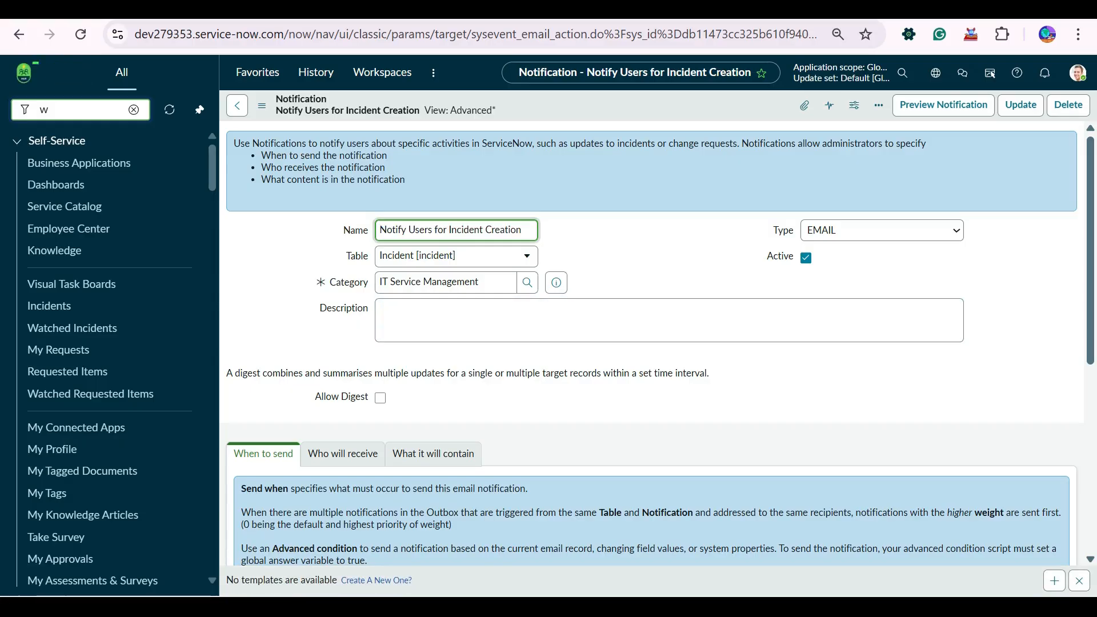
left_click(48, 109)
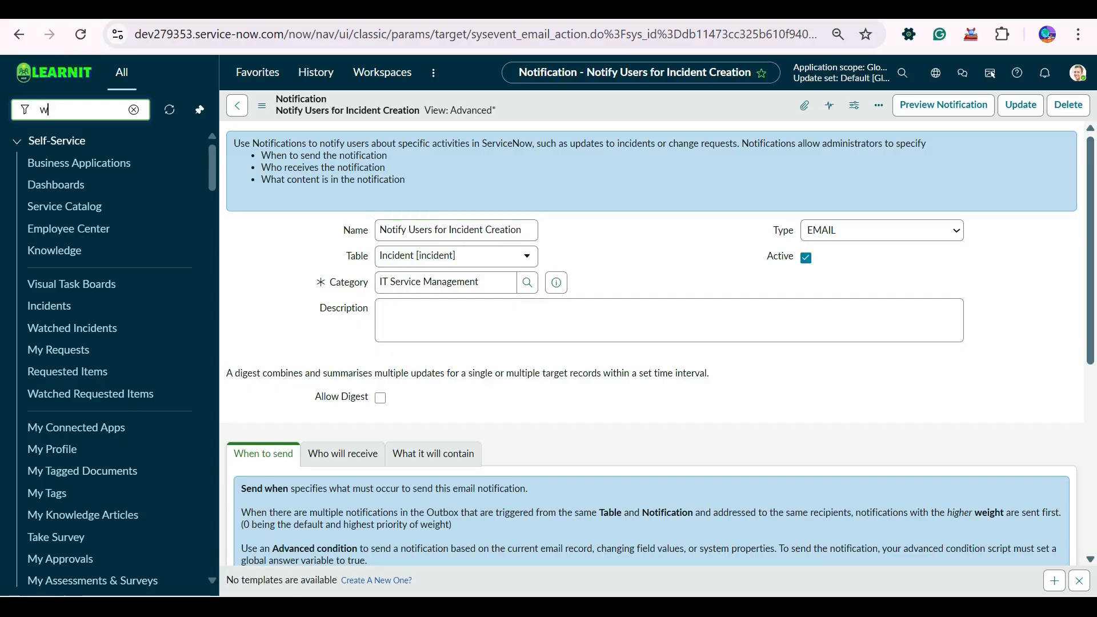
scroll(651, 343, "down", 6)
type("or")
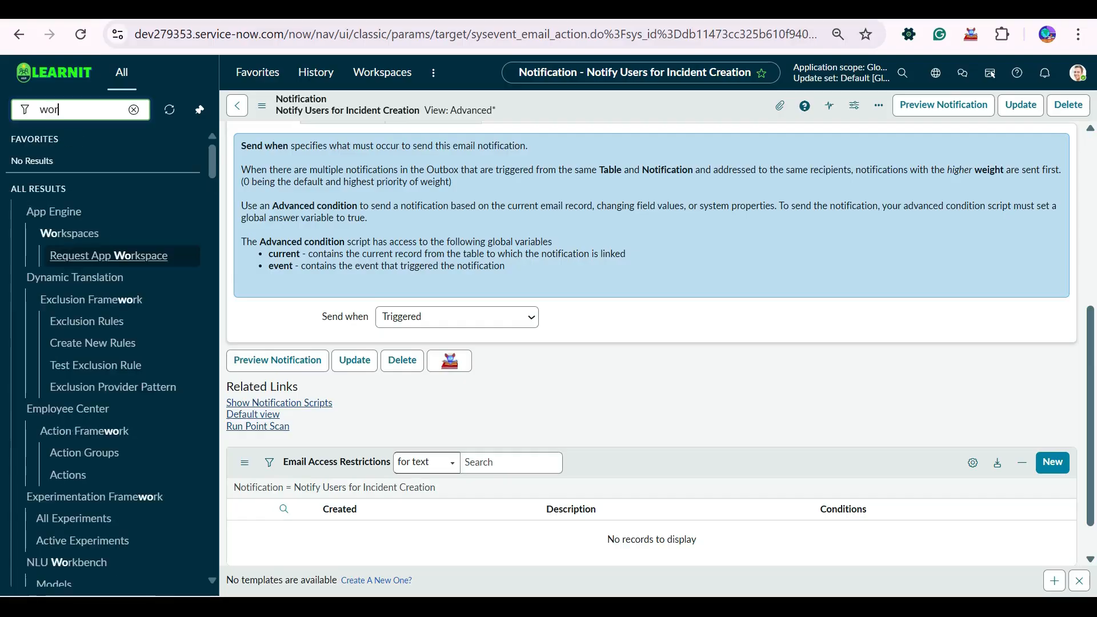
type("kflow")
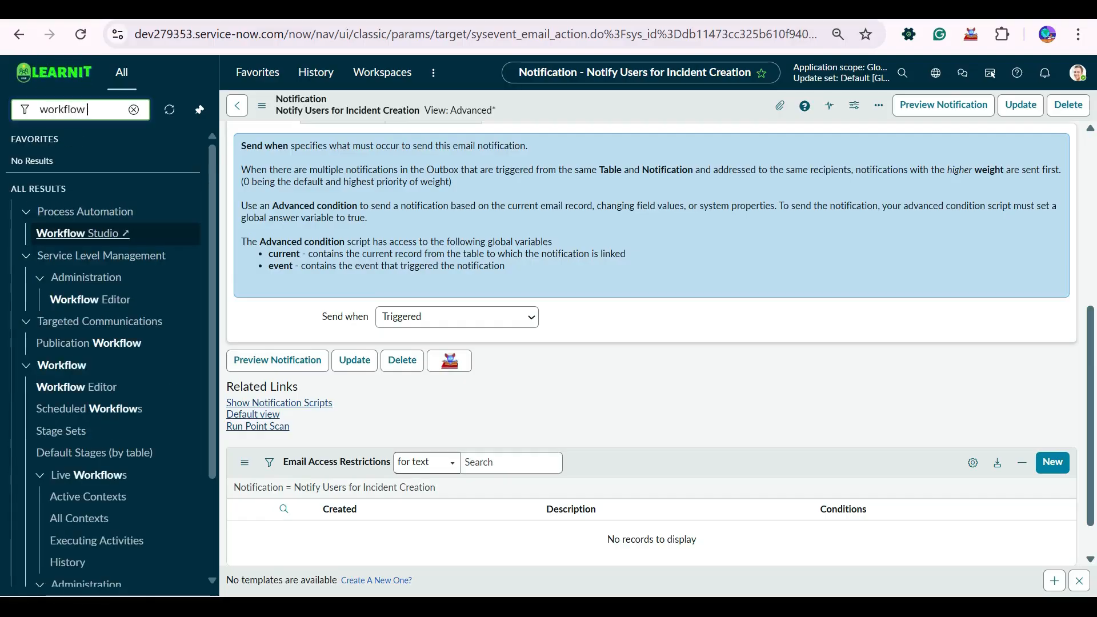
type(" stu")
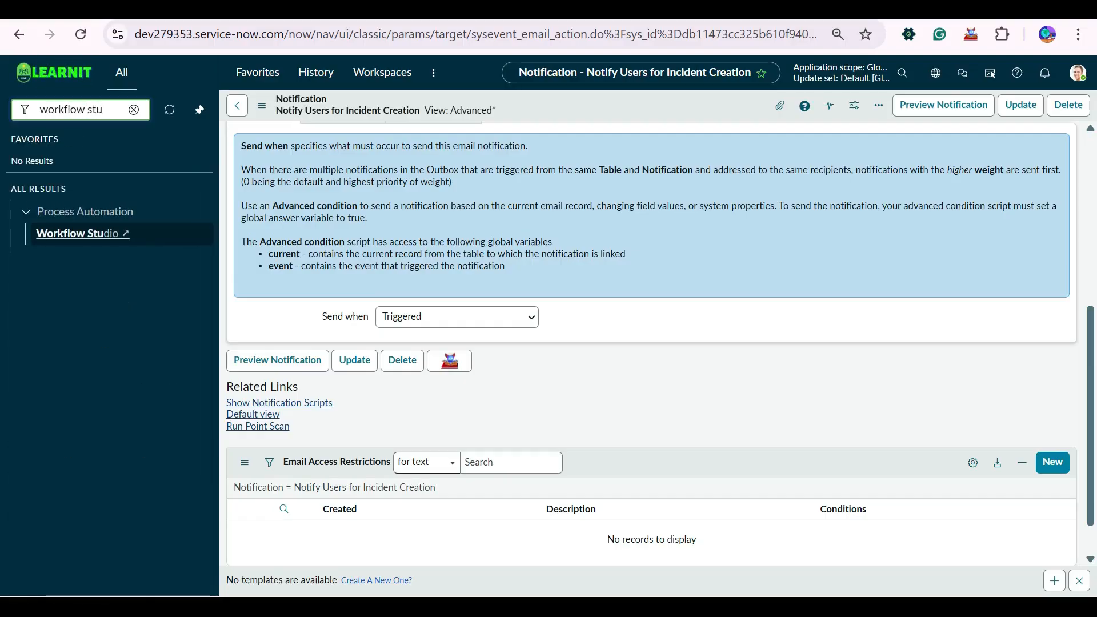
left_click(80, 233)
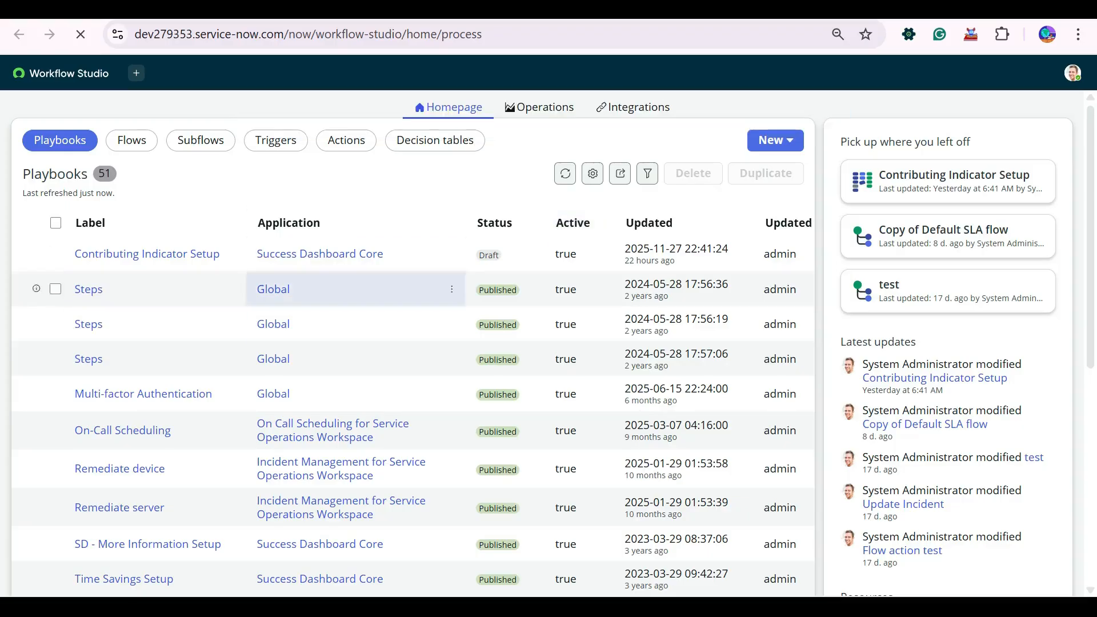
- From the Flows list, create a new flow named 'Notification Test' and build it
left_click(132, 140)
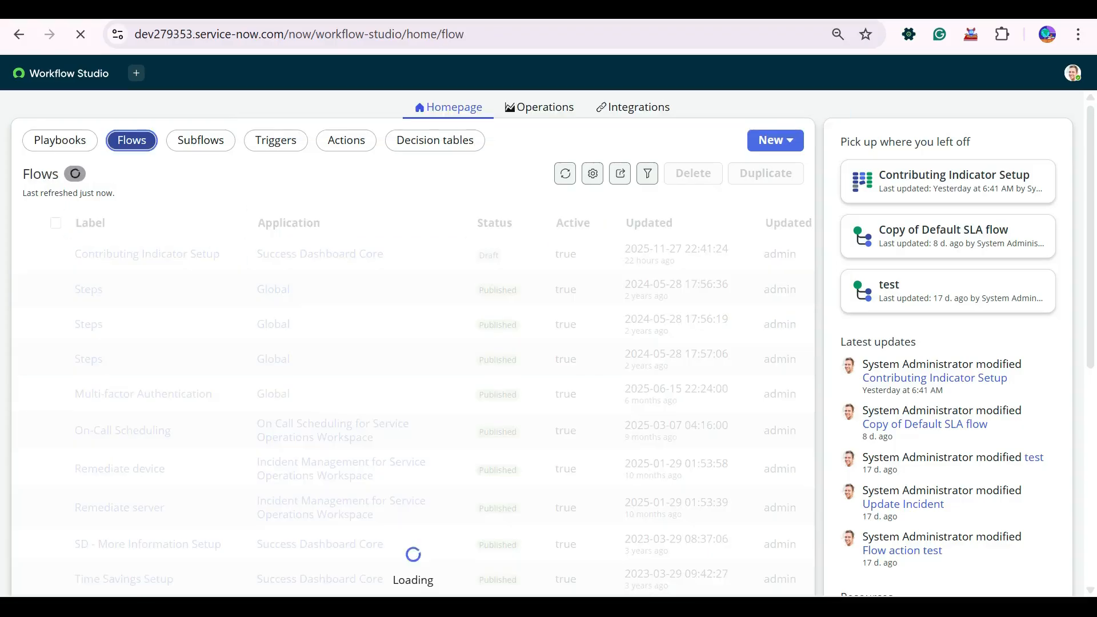
left_click(775, 140)
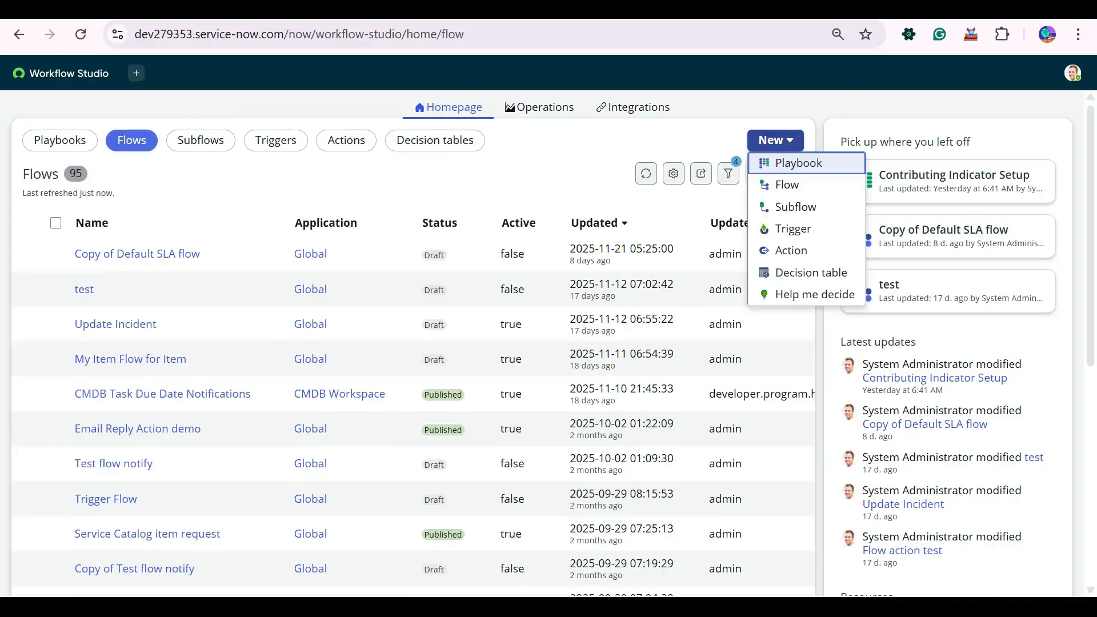
left_click(787, 184)
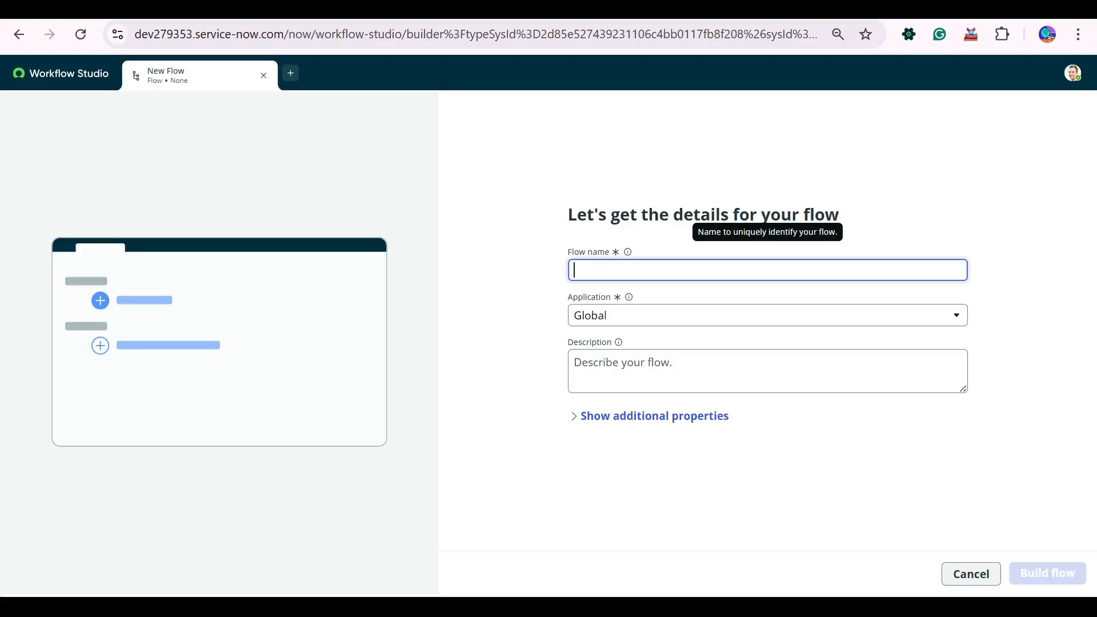
type("Notific")
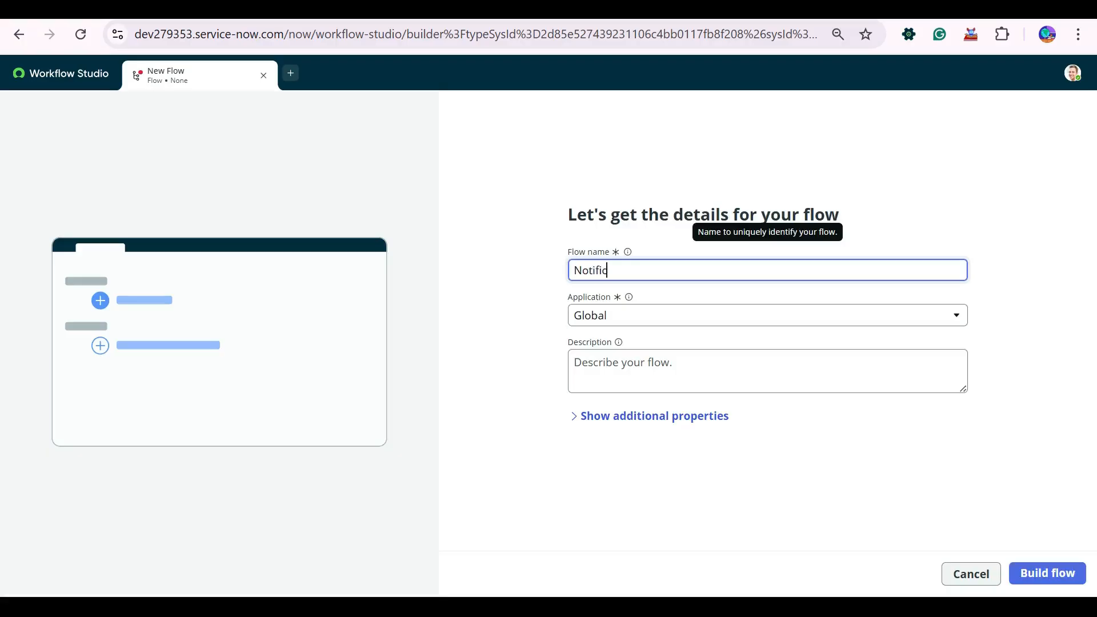
type("ation Tets")
type("st")
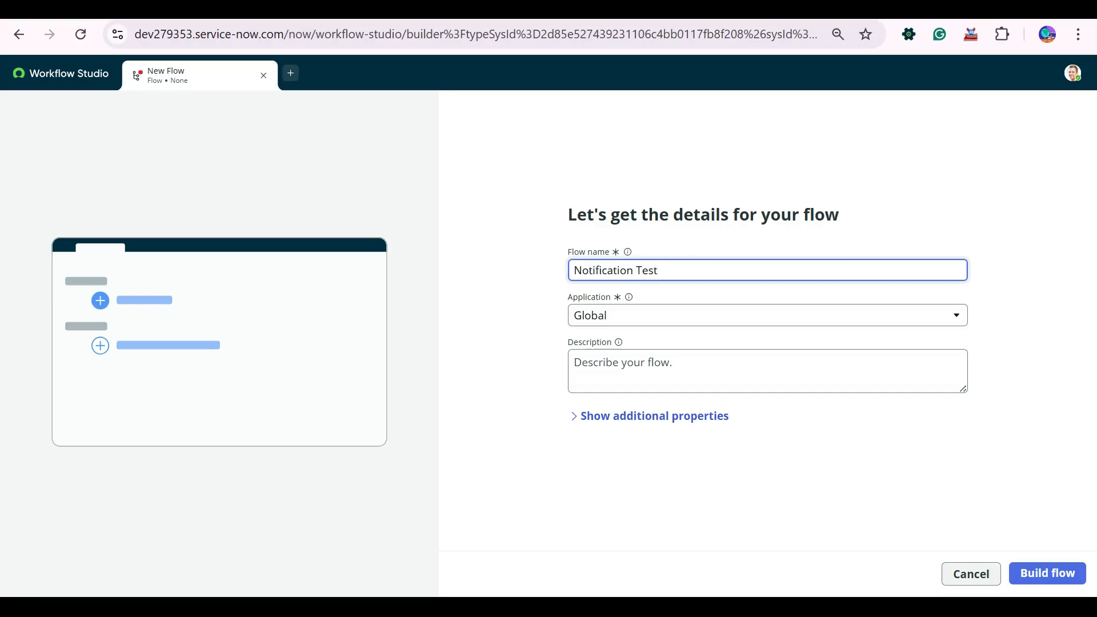
left_click(1047, 573)
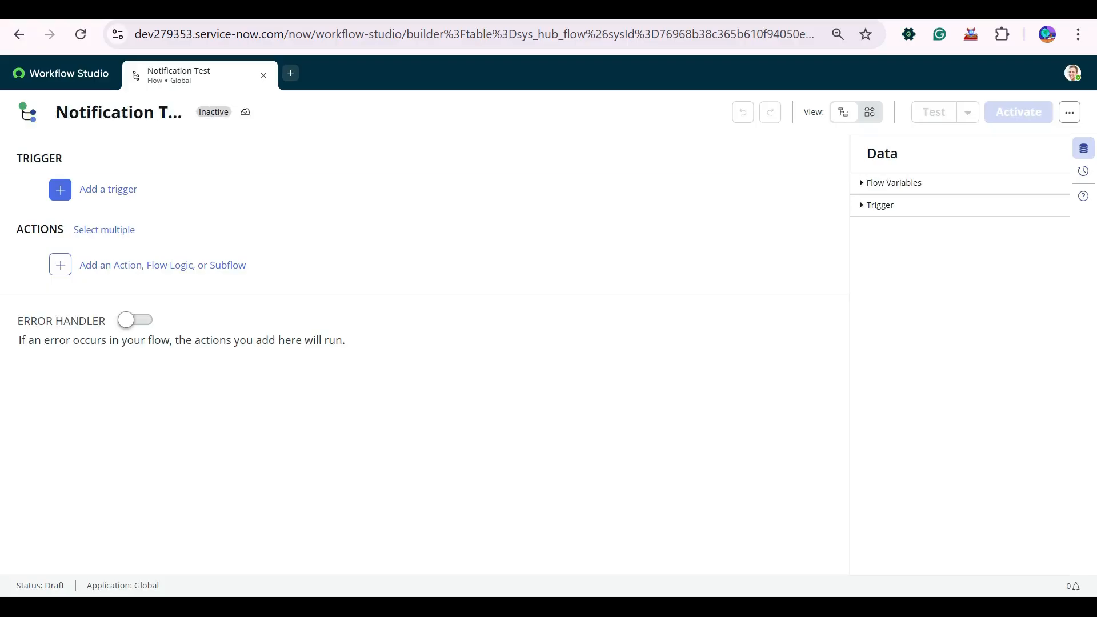
- Add a Record Created trigger on the Incident [incident] table
left_click(108, 189)
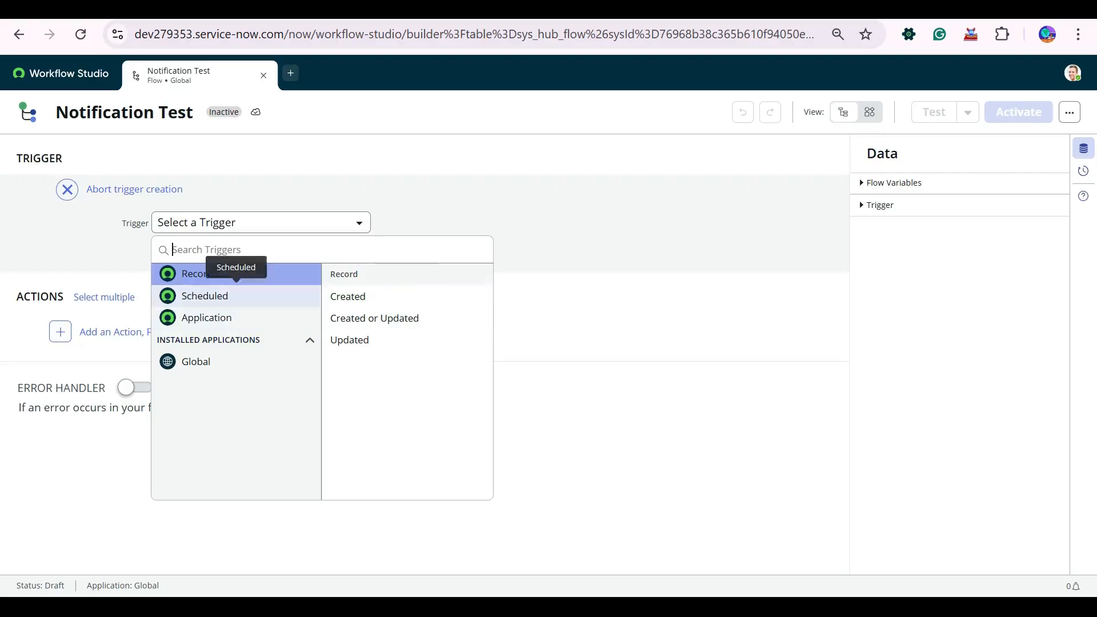
left_click(407, 296)
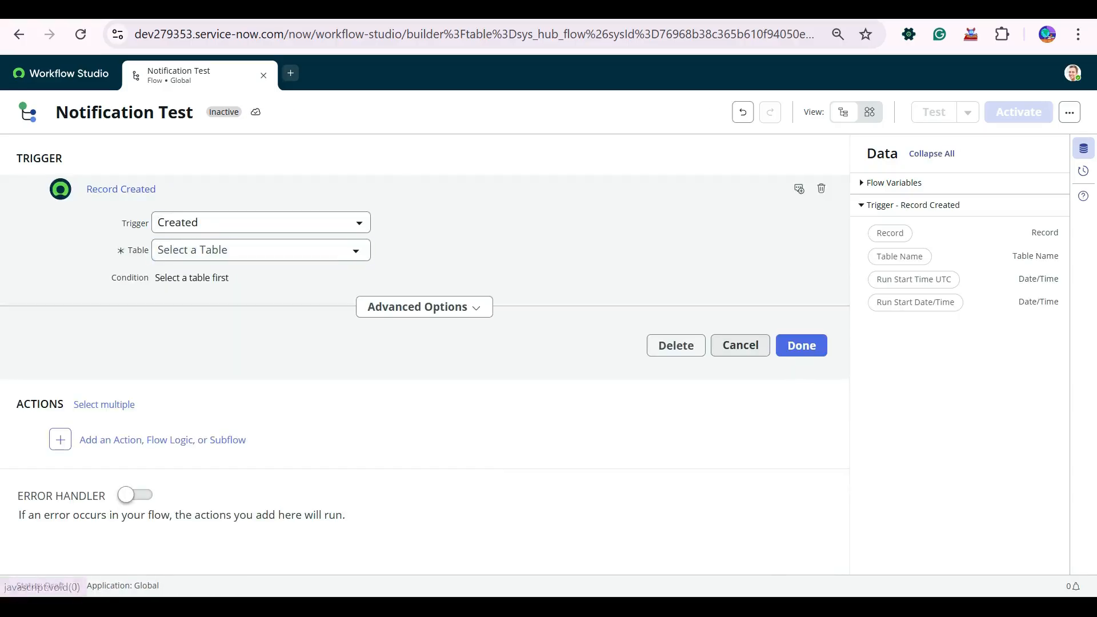
left_click(260, 250)
type("i")
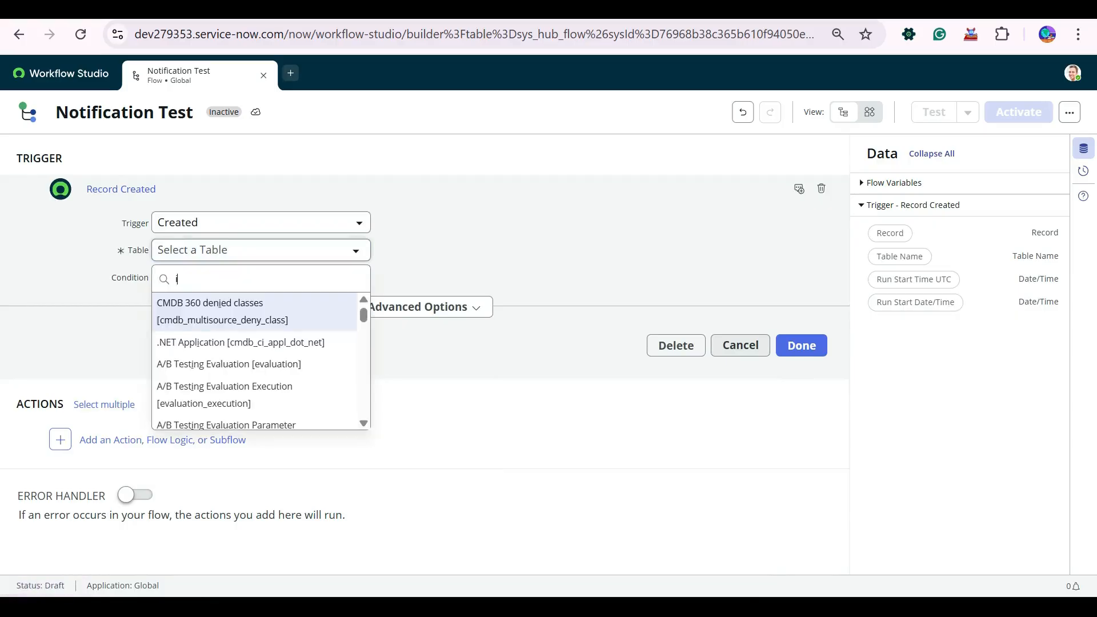
type("ncident")
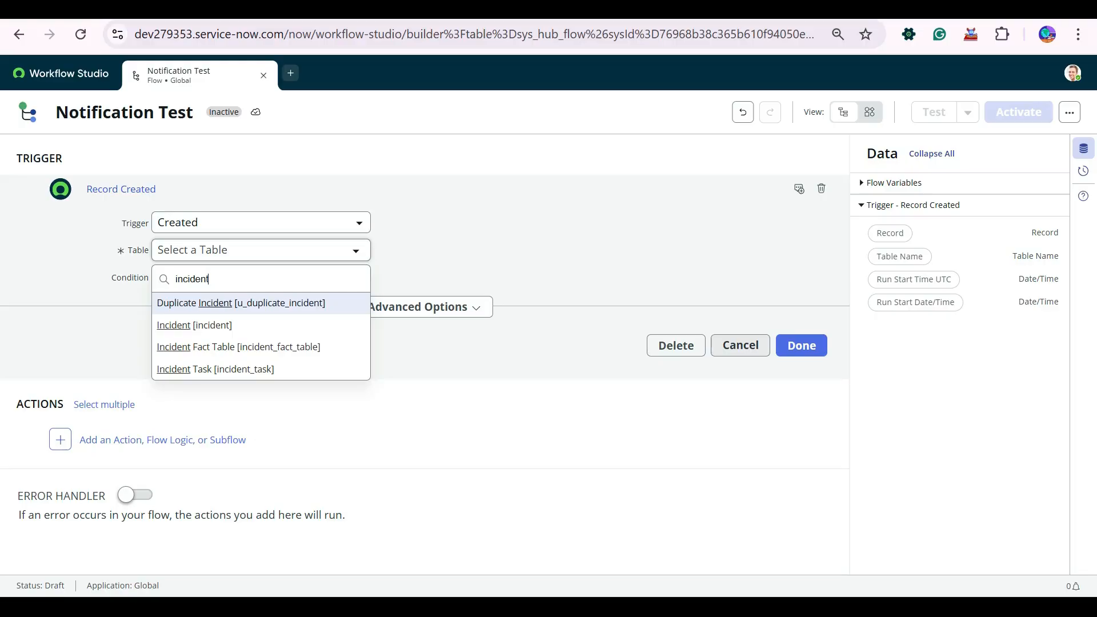
left_click(195, 325)
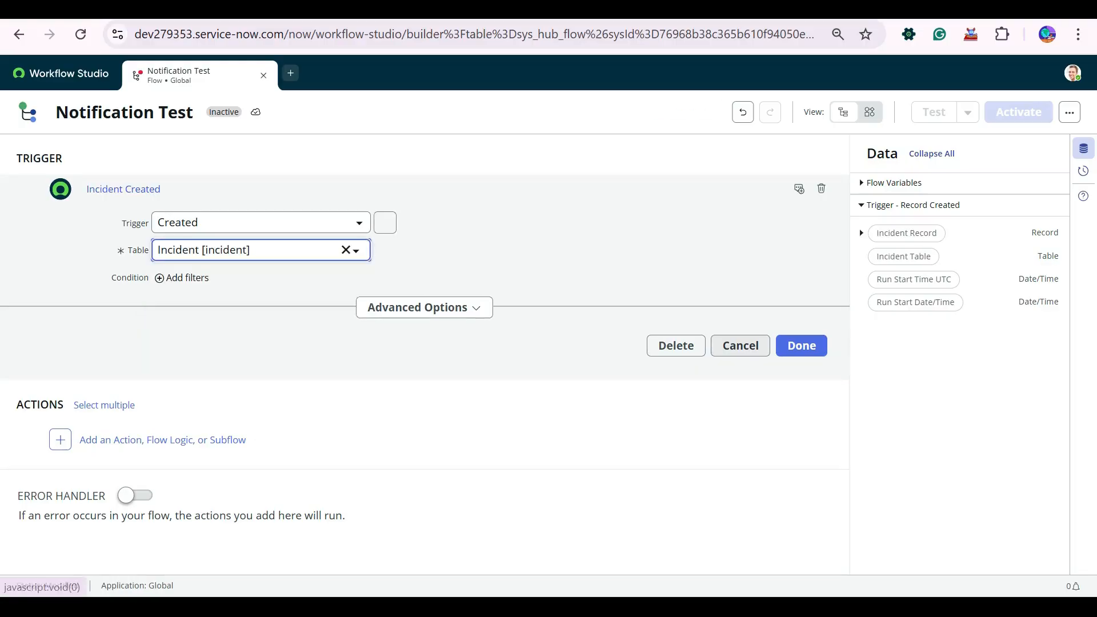
- Review the trigger's advanced options, keep it running in the background, and finish the trigger
left_click(424, 308)
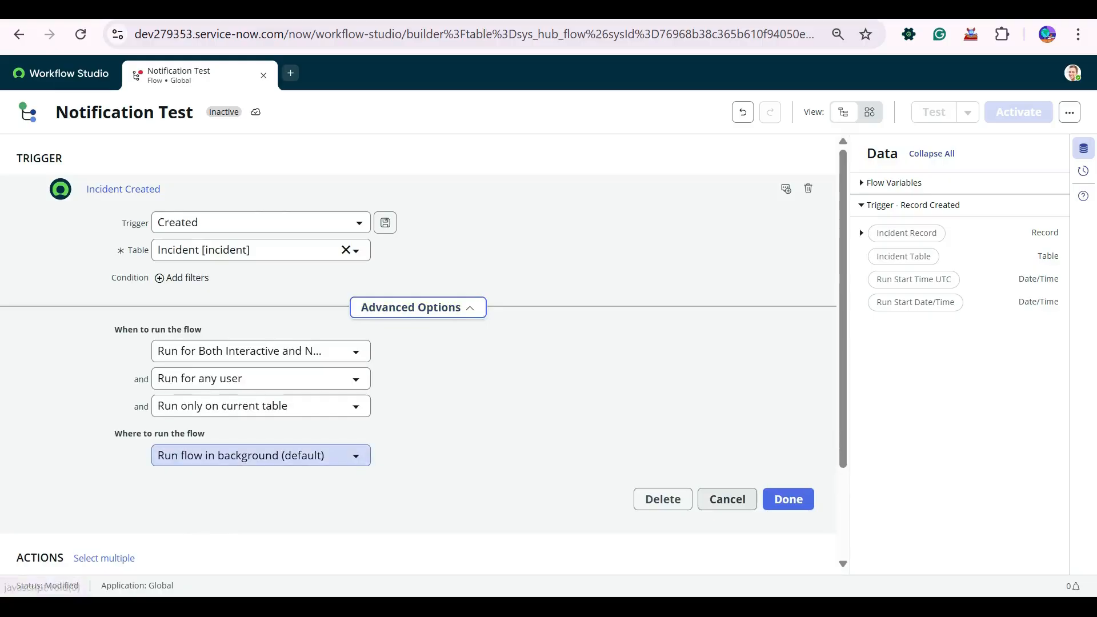
left_click(261, 455)
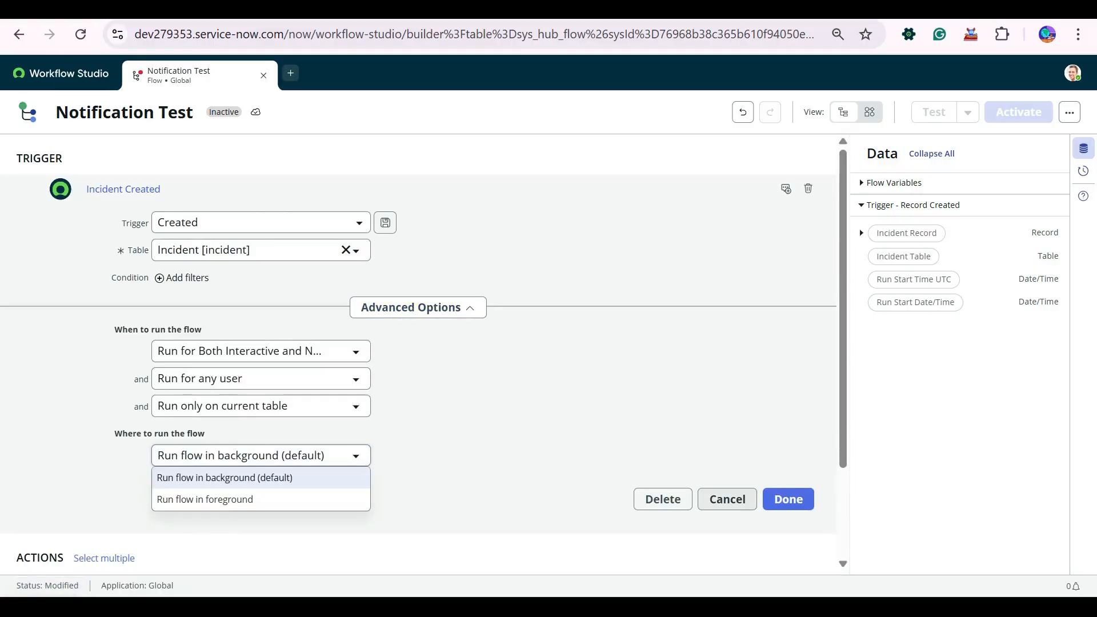
left_click(260, 455)
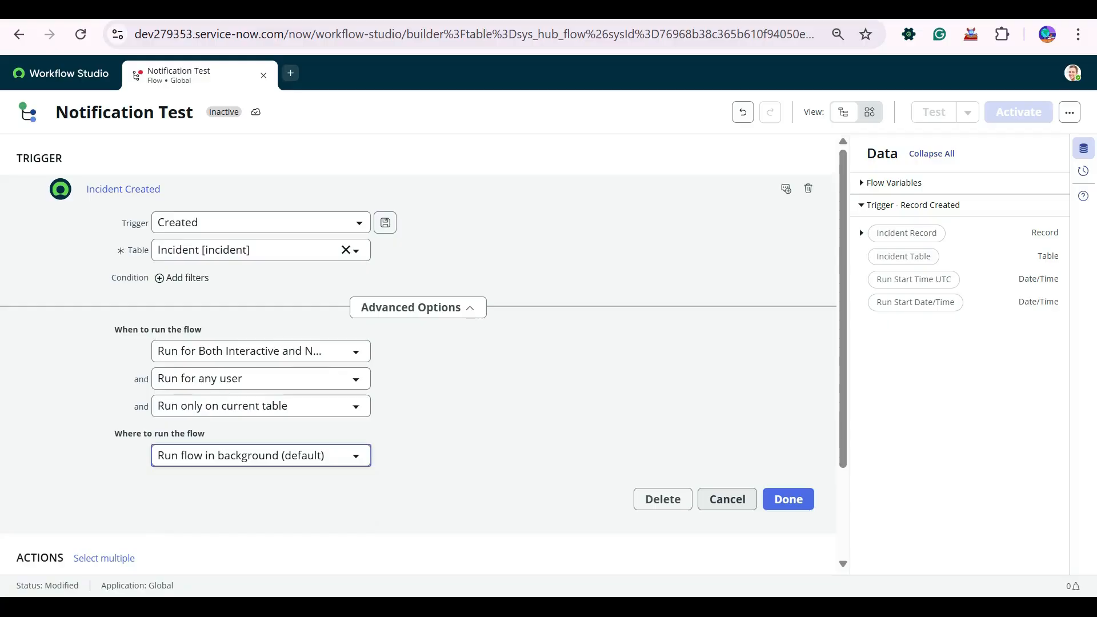
left_click(418, 308)
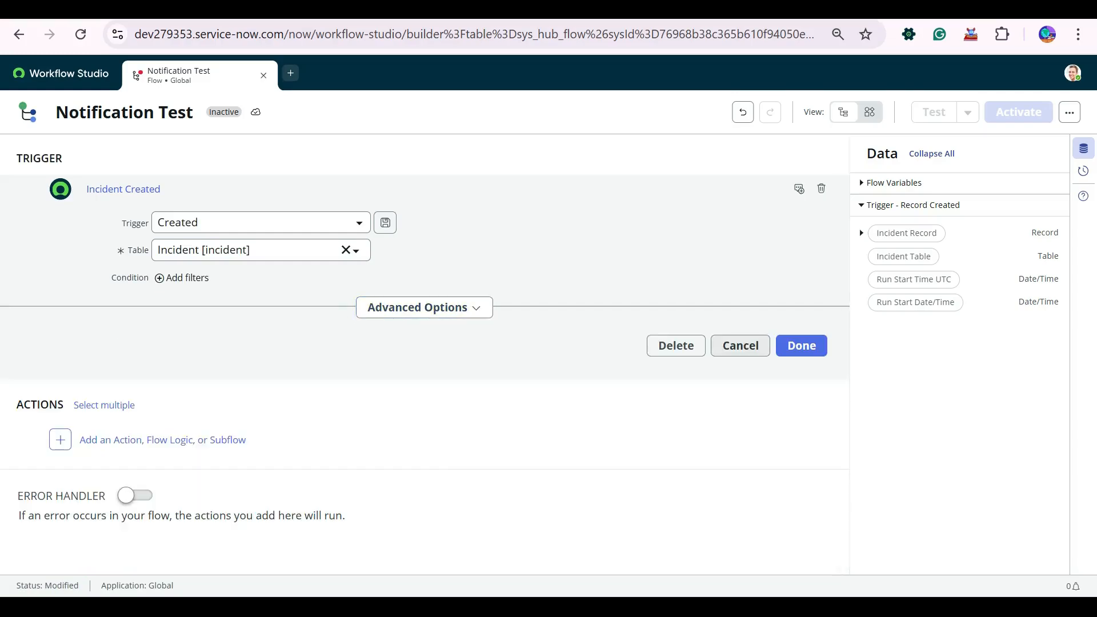
left_click(801, 346)
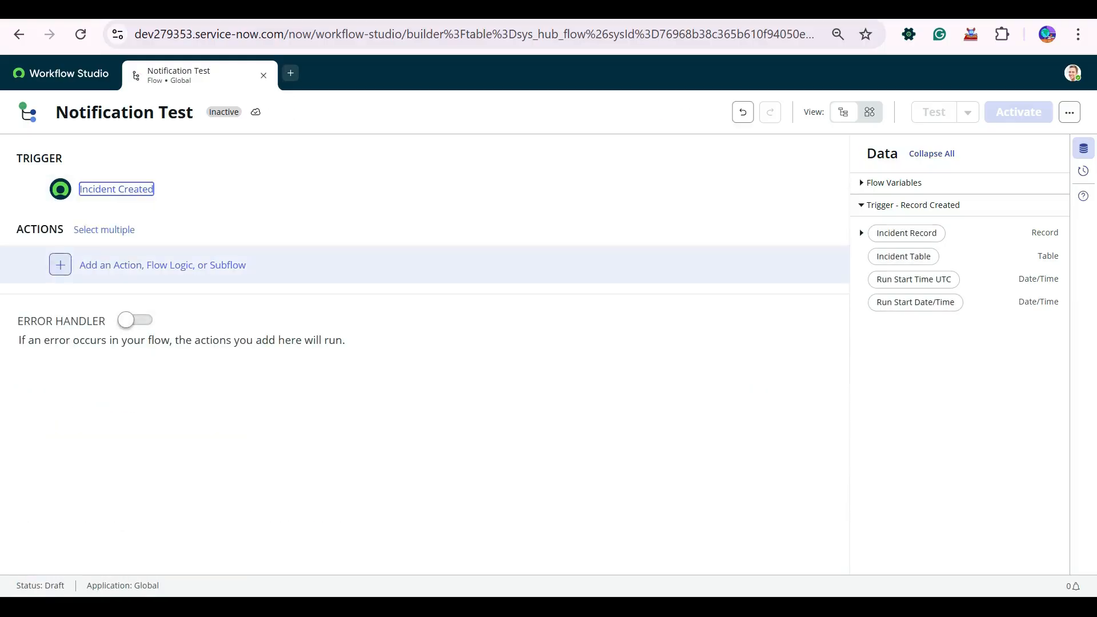
left_click(60, 265)
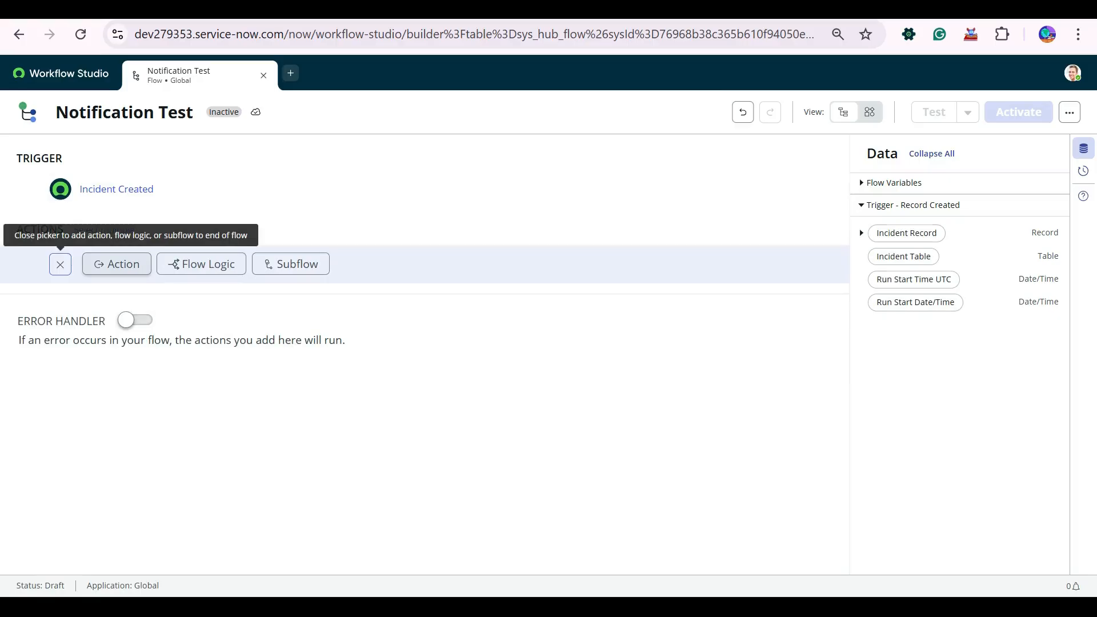
- Add the ServiceNow Core Send Email action as step 1 after the trigger
left_click(117, 264)
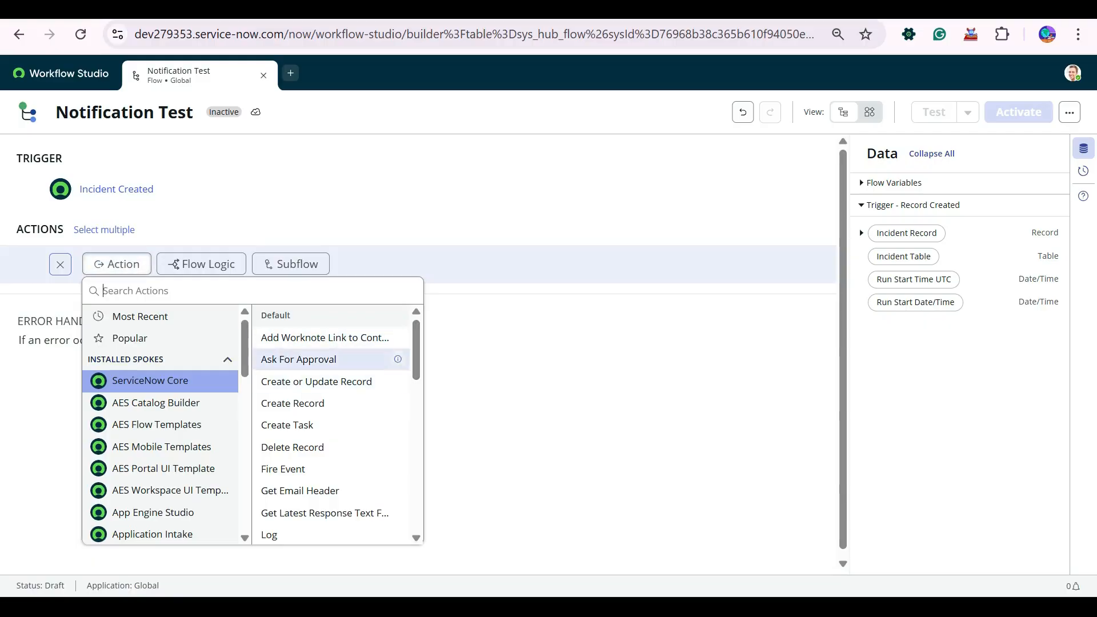
scroll(331, 423, "down", 4)
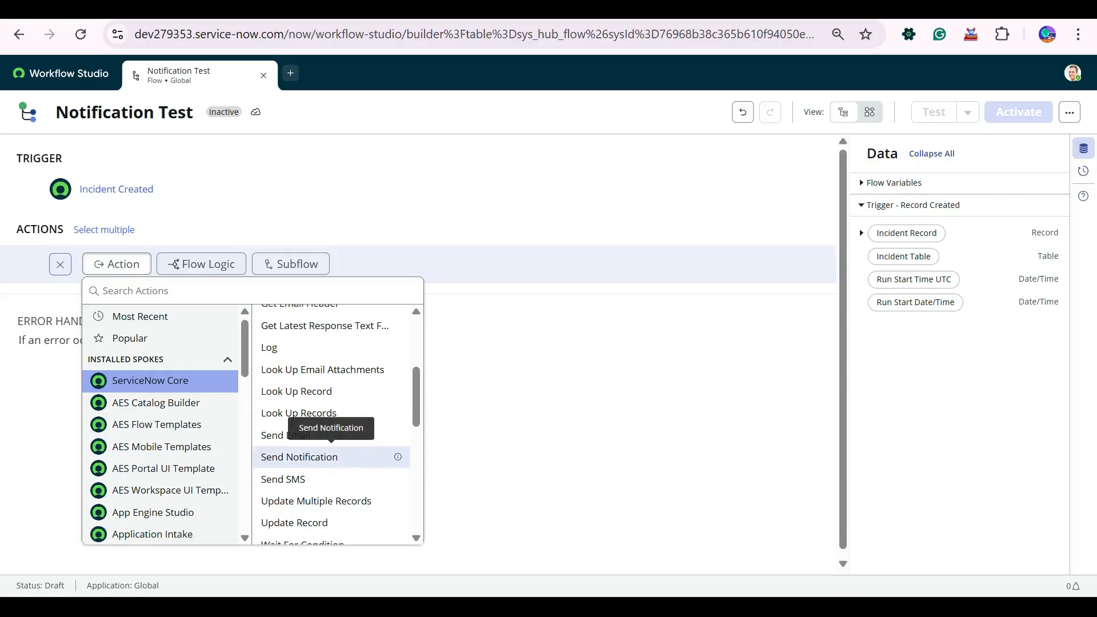
left_click(330, 435)
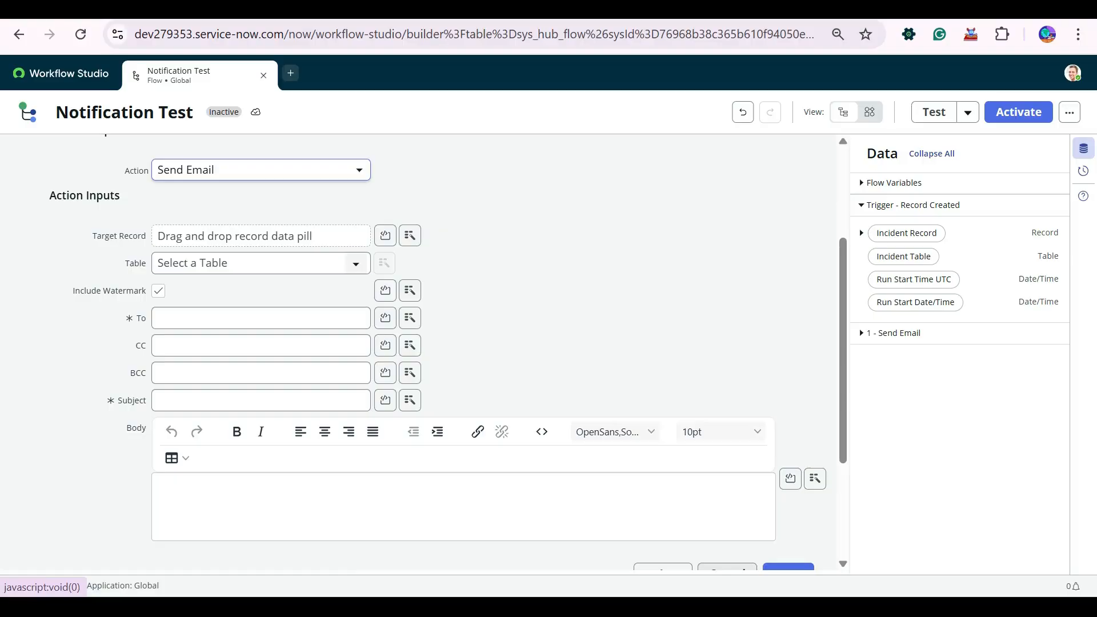
- Set the Send Email step's target record to the triggering Incident Record
left_click_drag(907, 232, 231, 235)
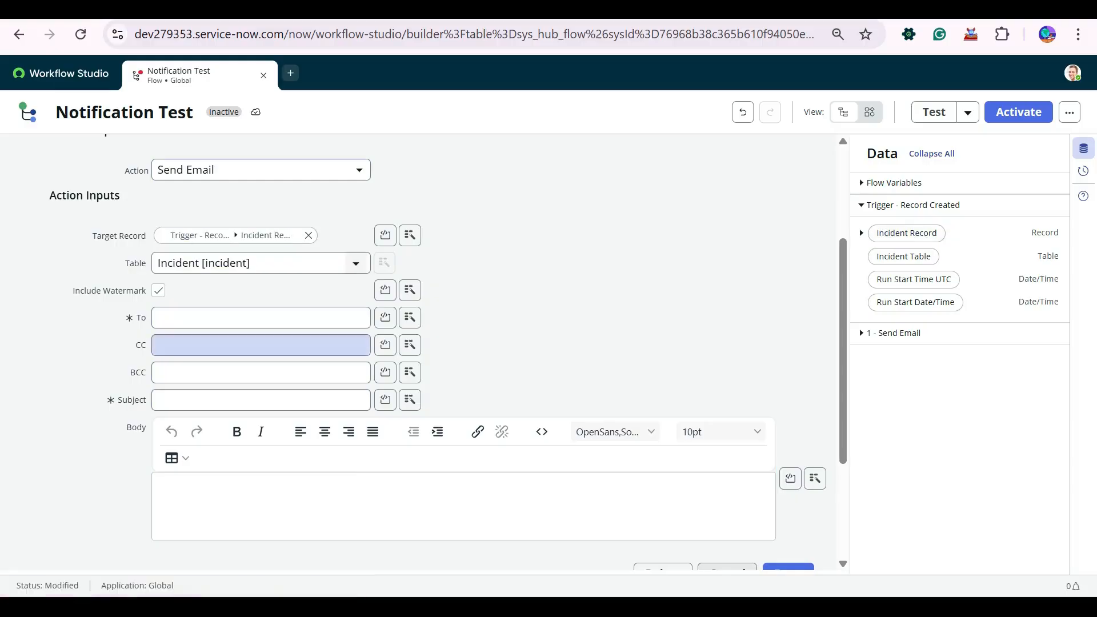
left_click(240, 318)
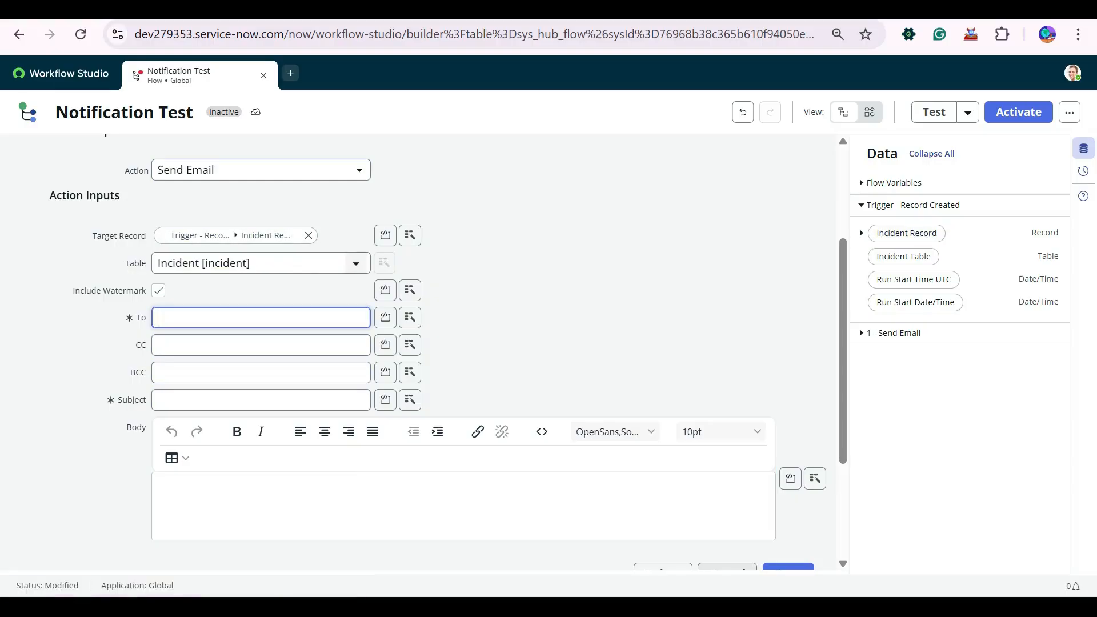
left_click(158, 291)
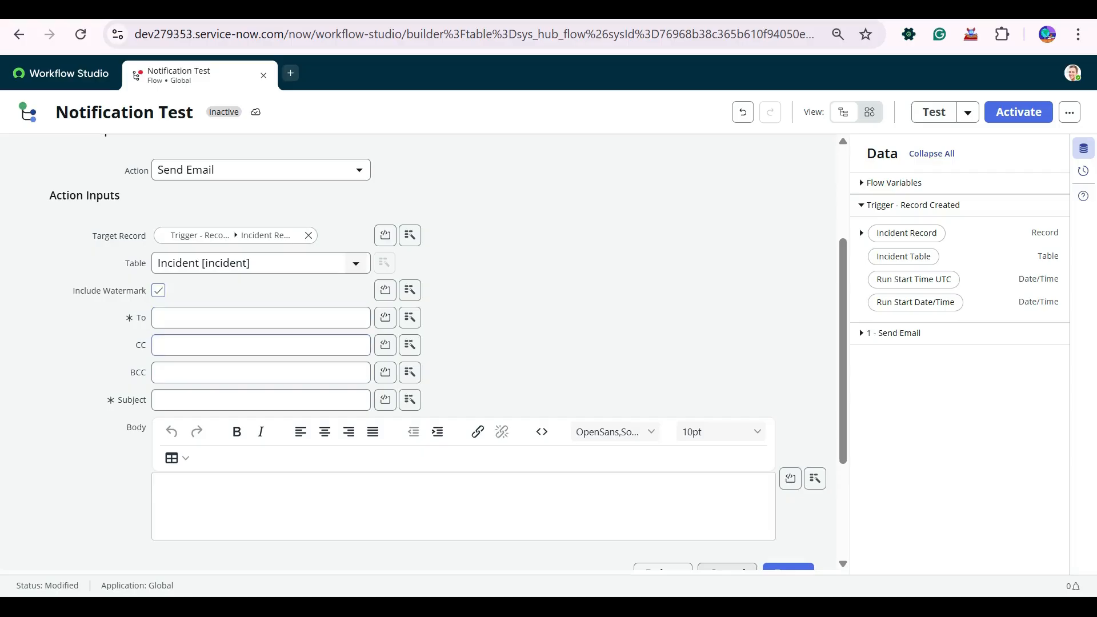
left_click(246, 345)
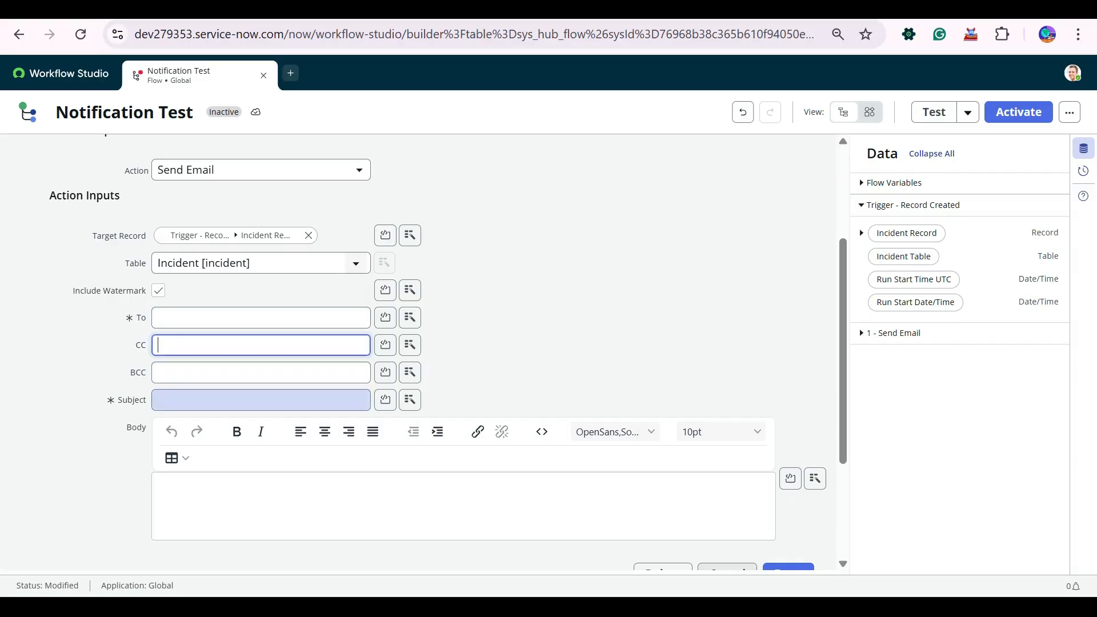
left_click(252, 400)
left_click(274, 506)
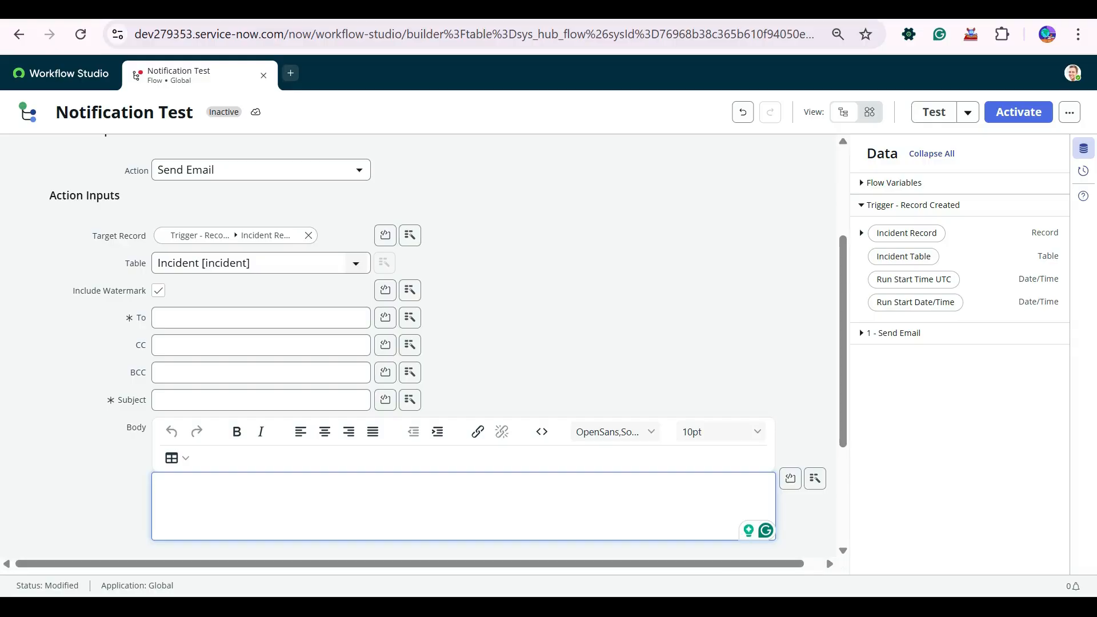
scroll(417, 343, "down", 3)
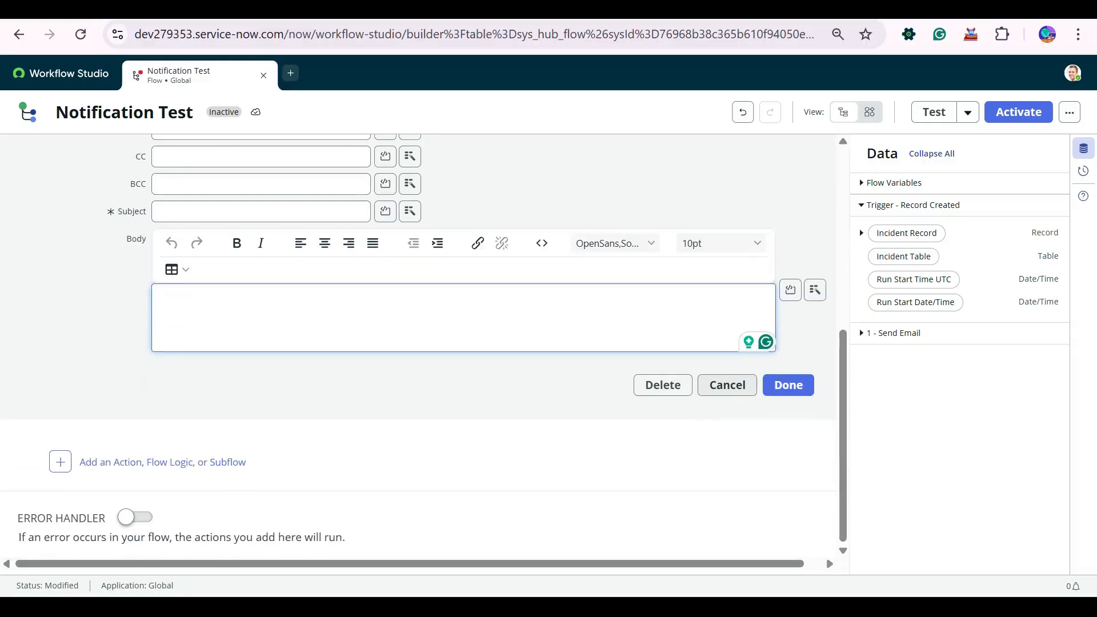
scroll(615, 415, "up", 3)
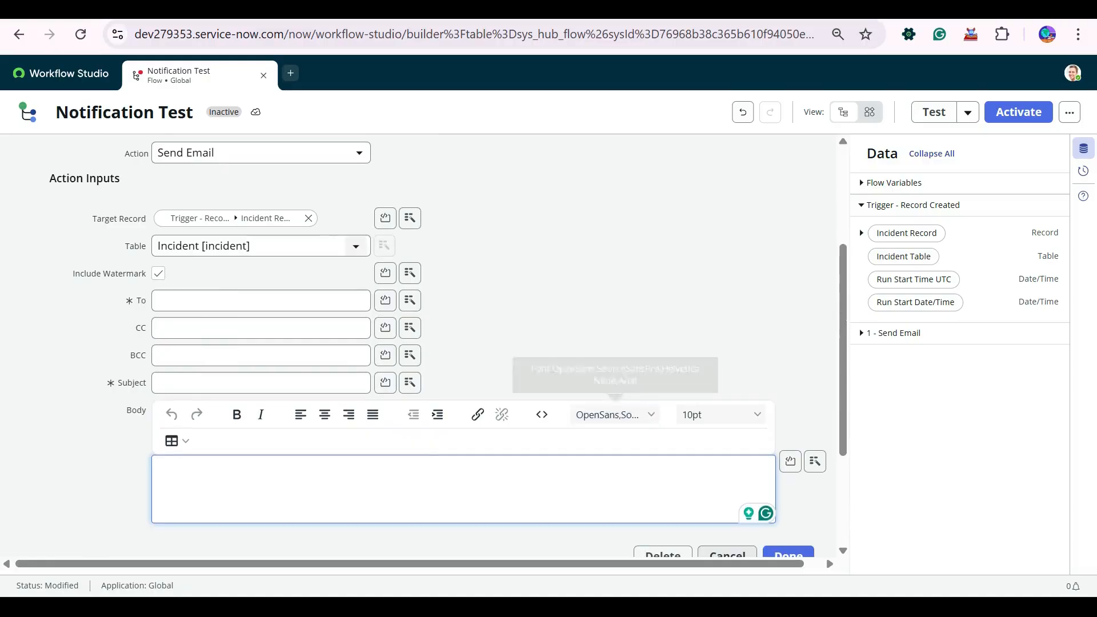
- Address the email To the incident's Caller data pill
left_click(261, 301)
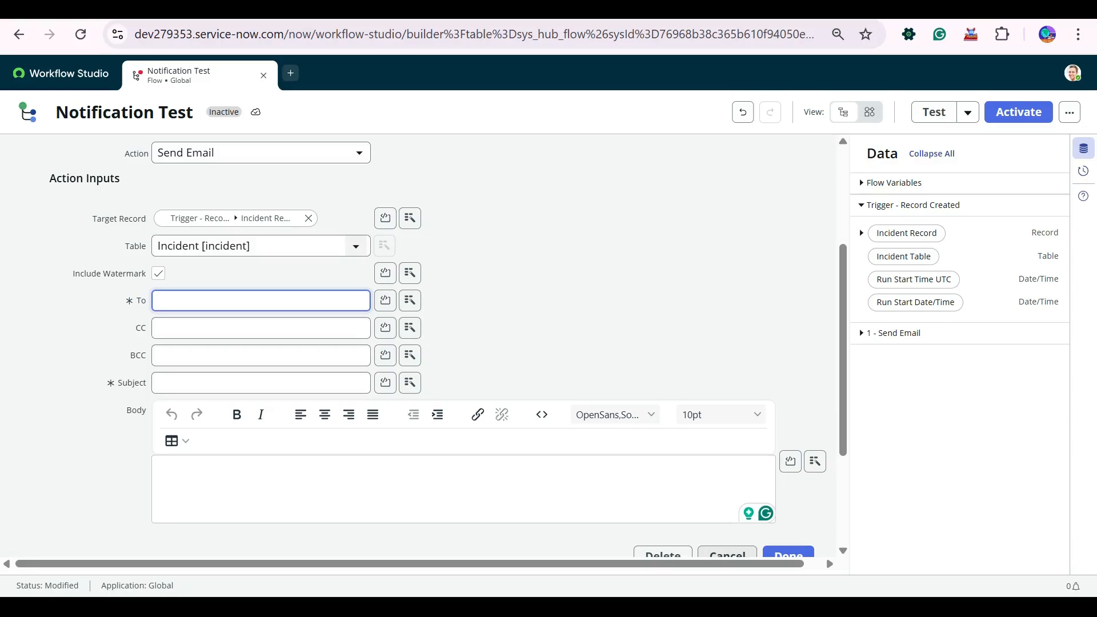
left_click(577, 257)
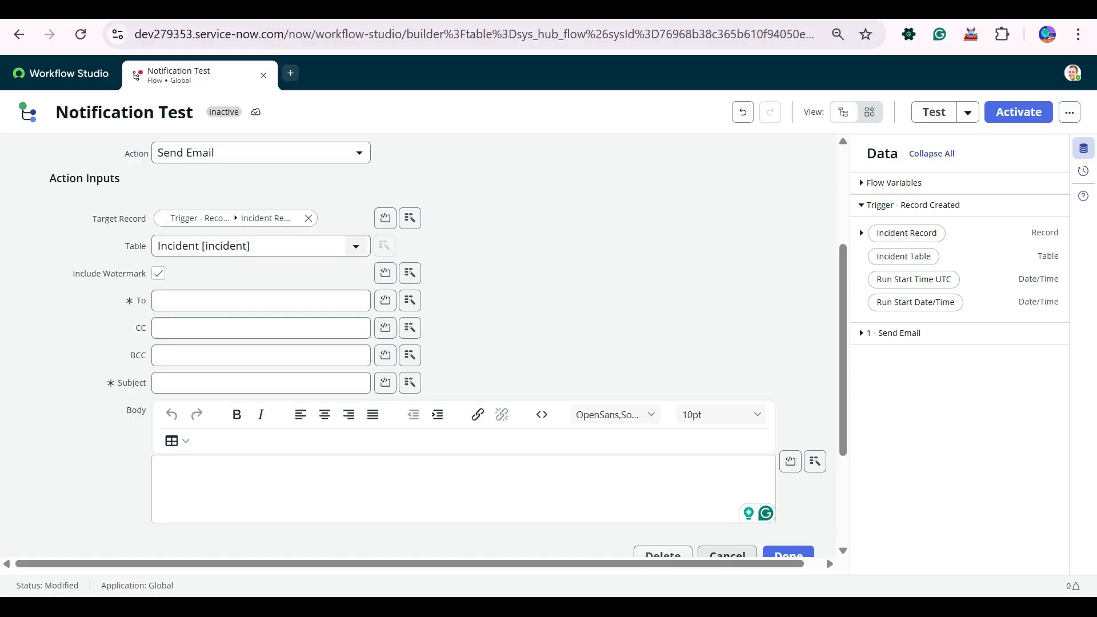
left_click(862, 233)
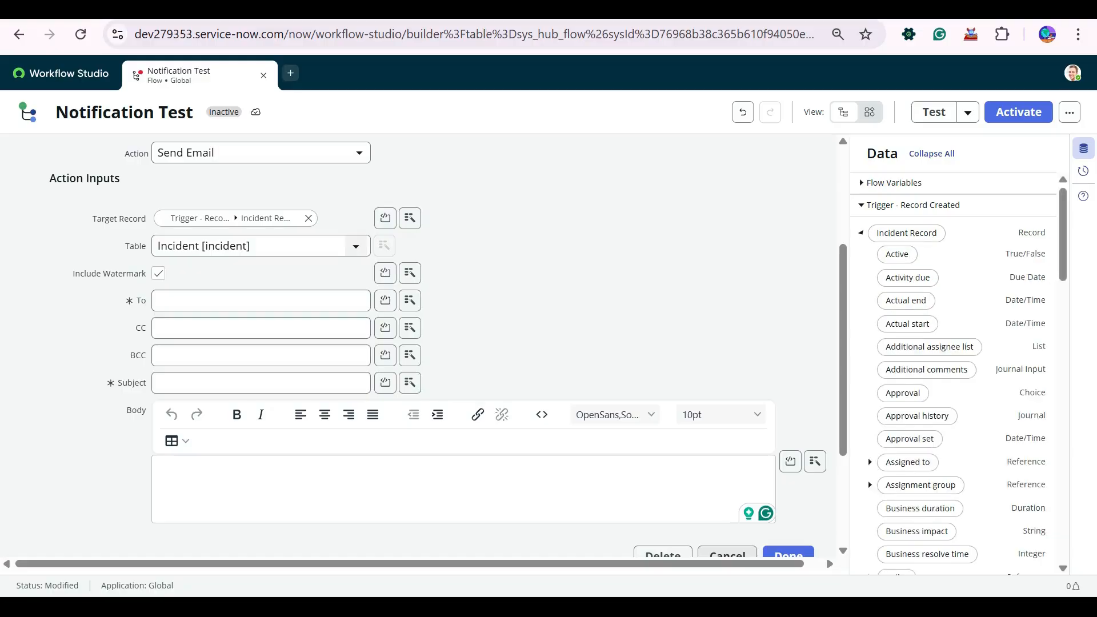
left_click(862, 233)
left_click(861, 233)
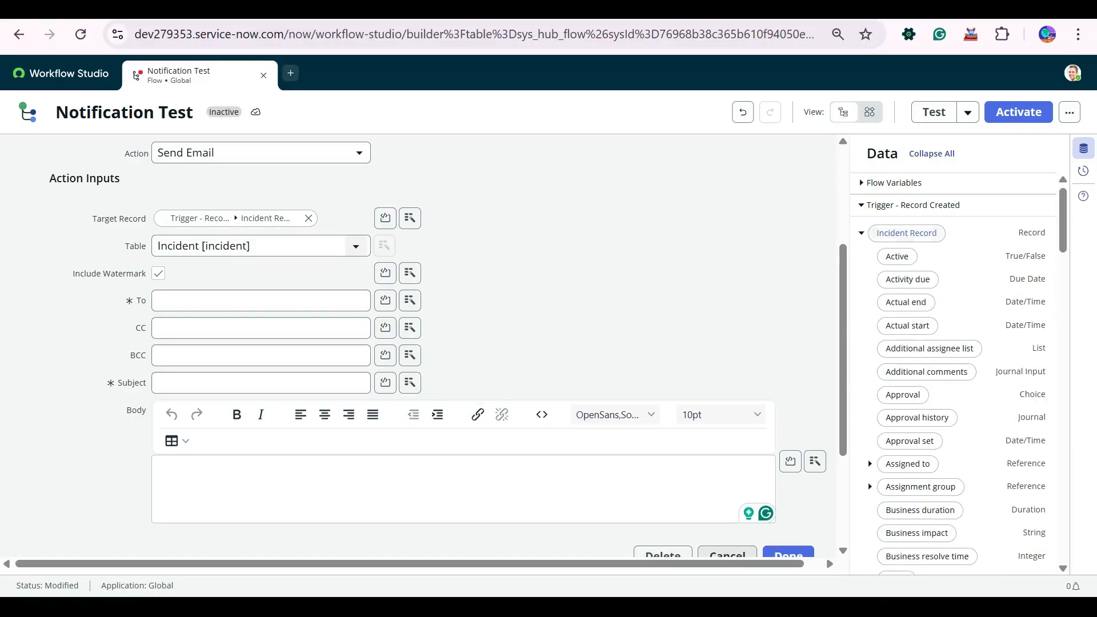
scroll(960, 371, "down", 6)
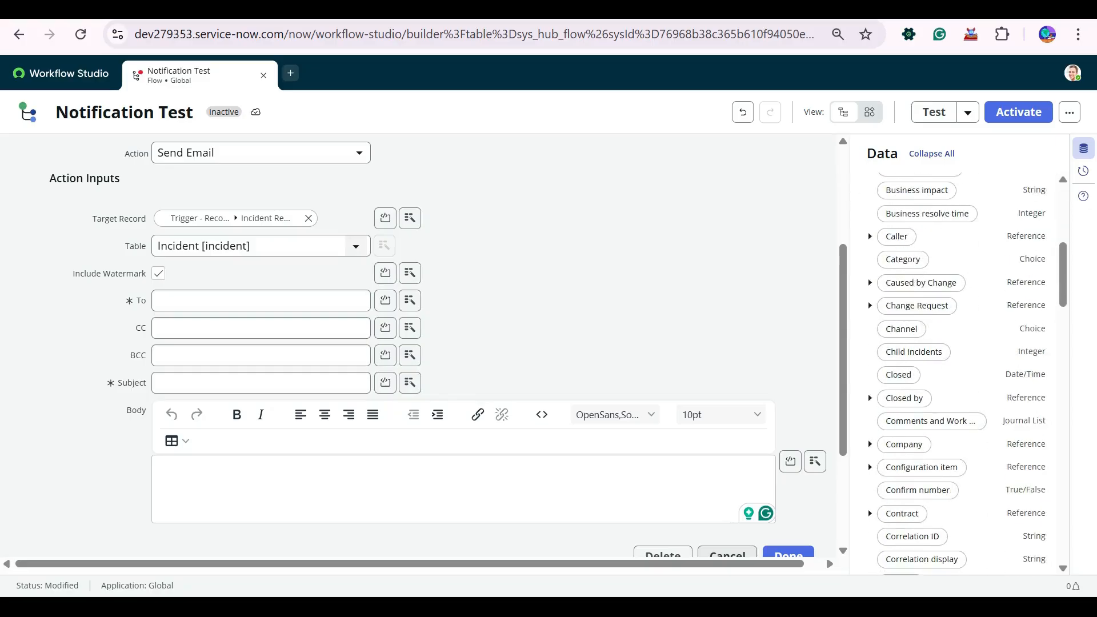
left_click_drag(896, 236, 217, 301)
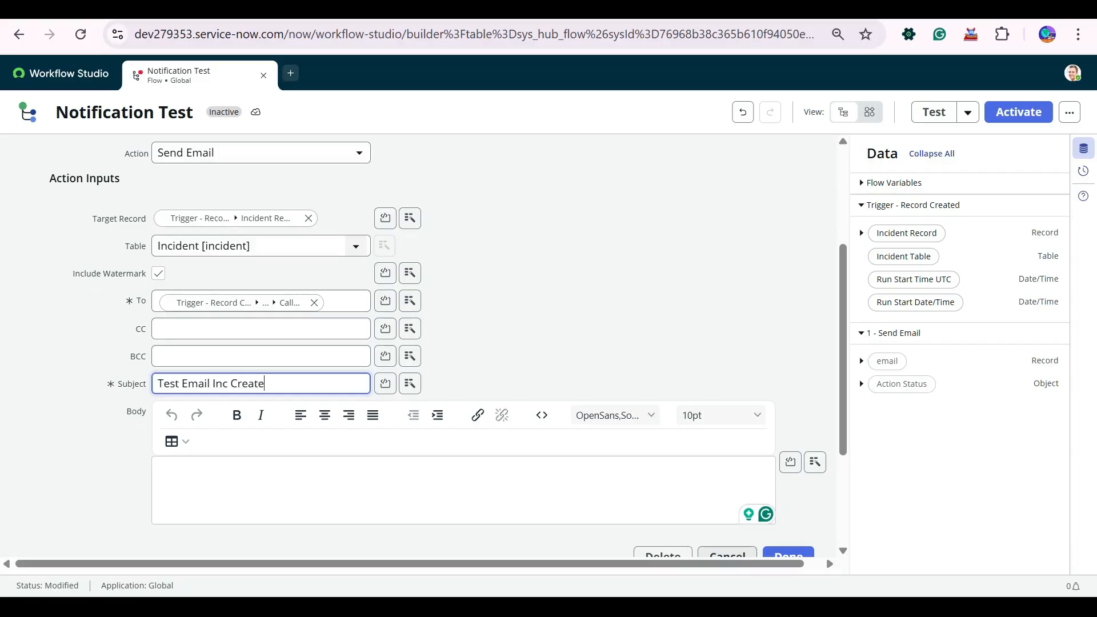
- Copy the subject 'Test Email Inc Create' into the email body
left_click(159, 467)
triple_click(210, 384)
key("ctrl+c")
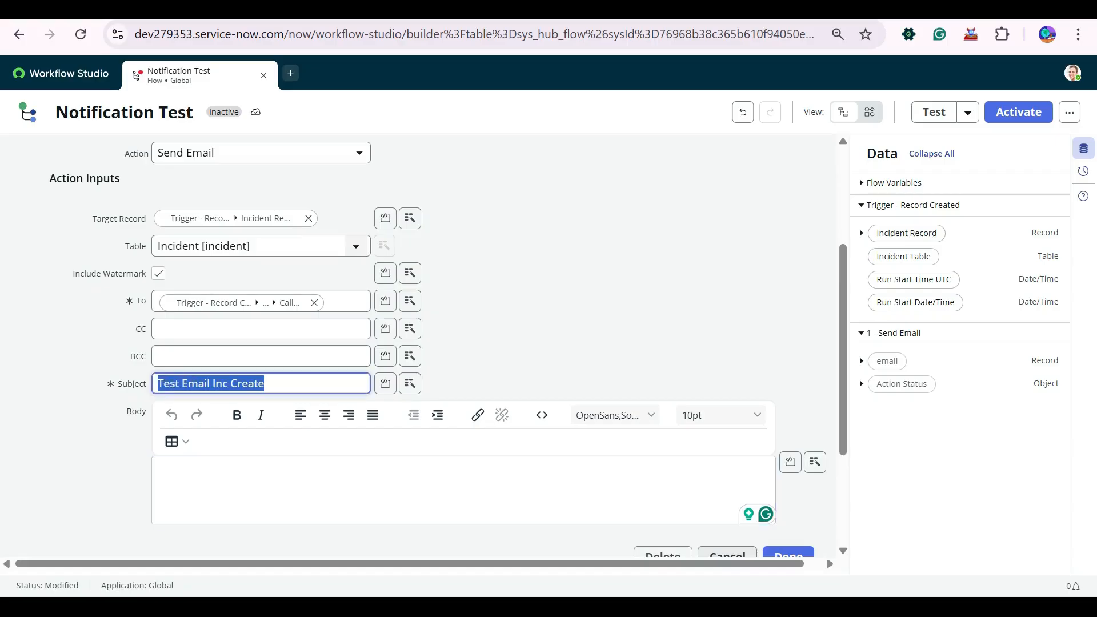
left_click(160, 467)
key("ctrl+v")
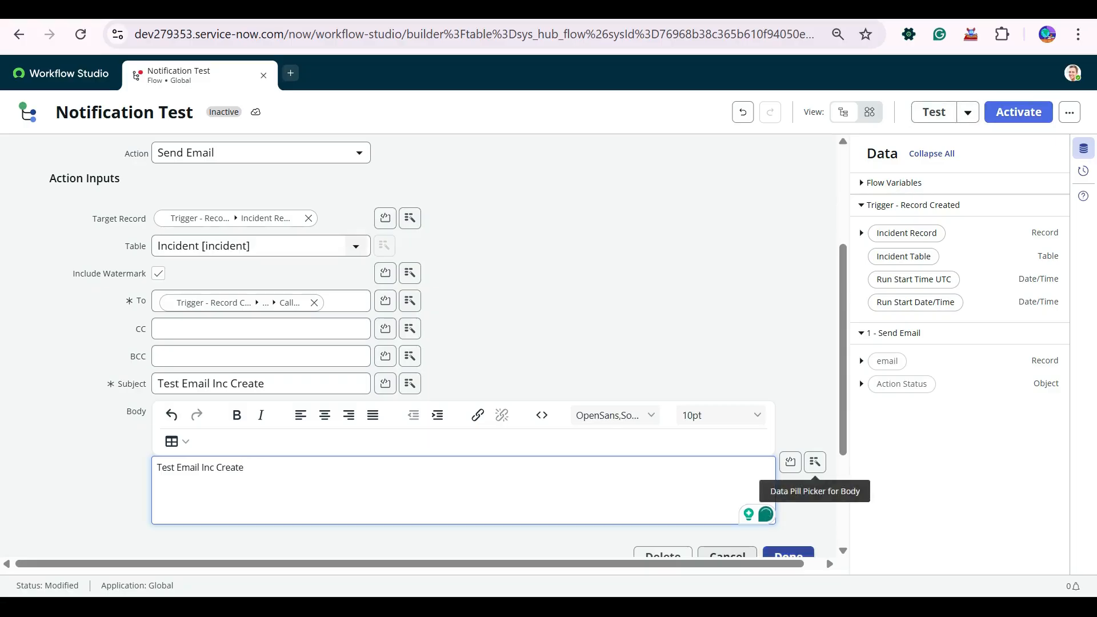
- Finish the Send Email step and activate the Notification Test flow, confirming activation
left_click(788, 554)
left_click(1018, 112)
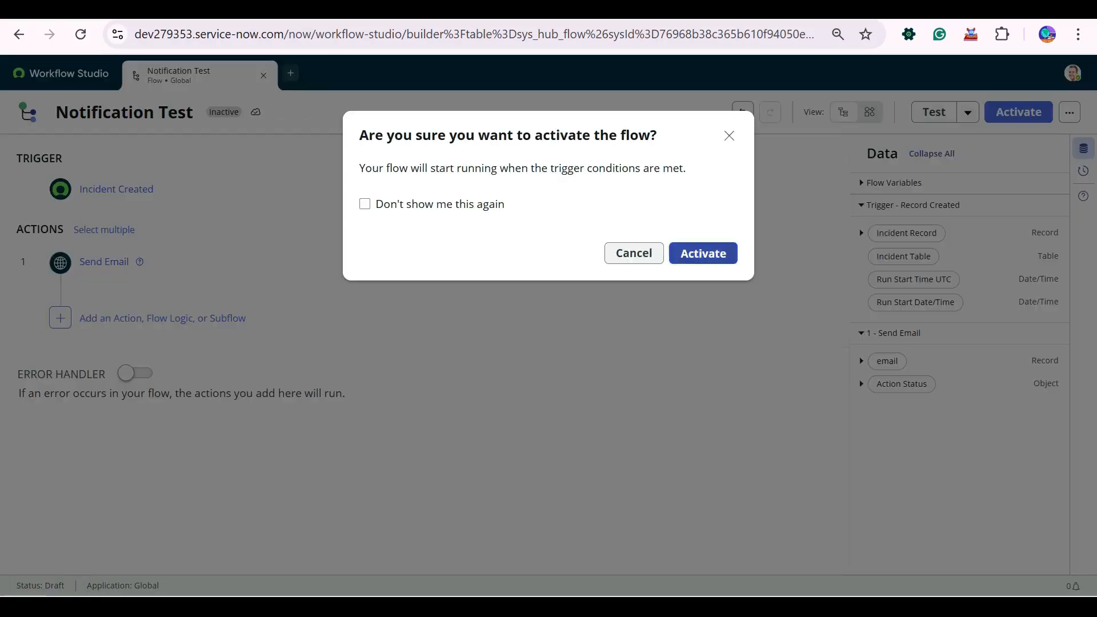
left_click(702, 252)
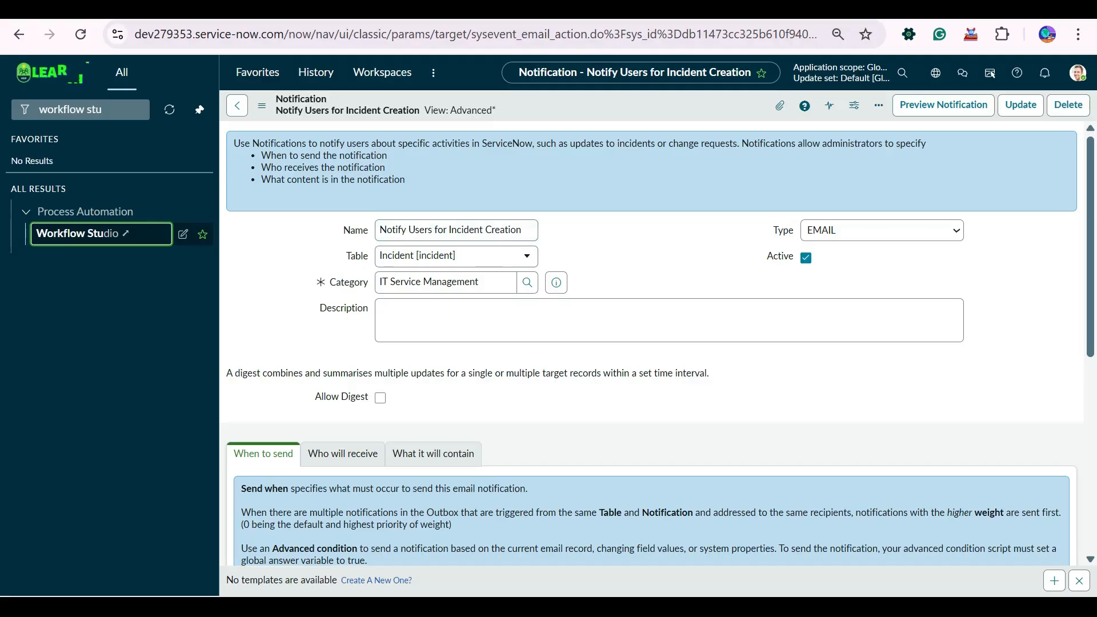
- Filter the navigator for 'incident' and open a new incident form
triple_click(102, 109)
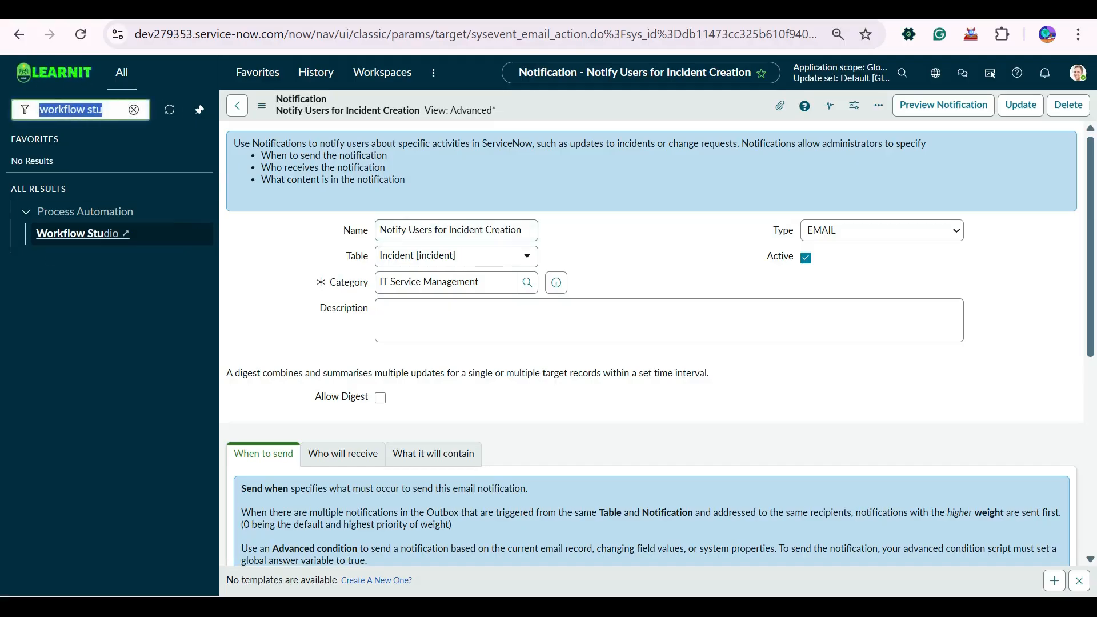
type("inc")
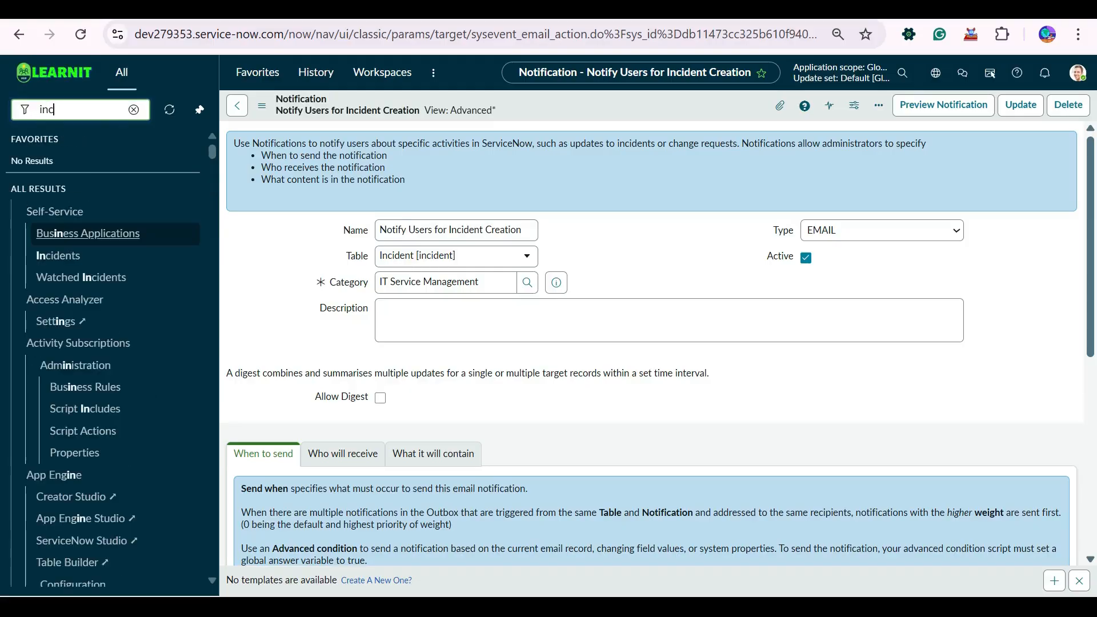
type("ident")
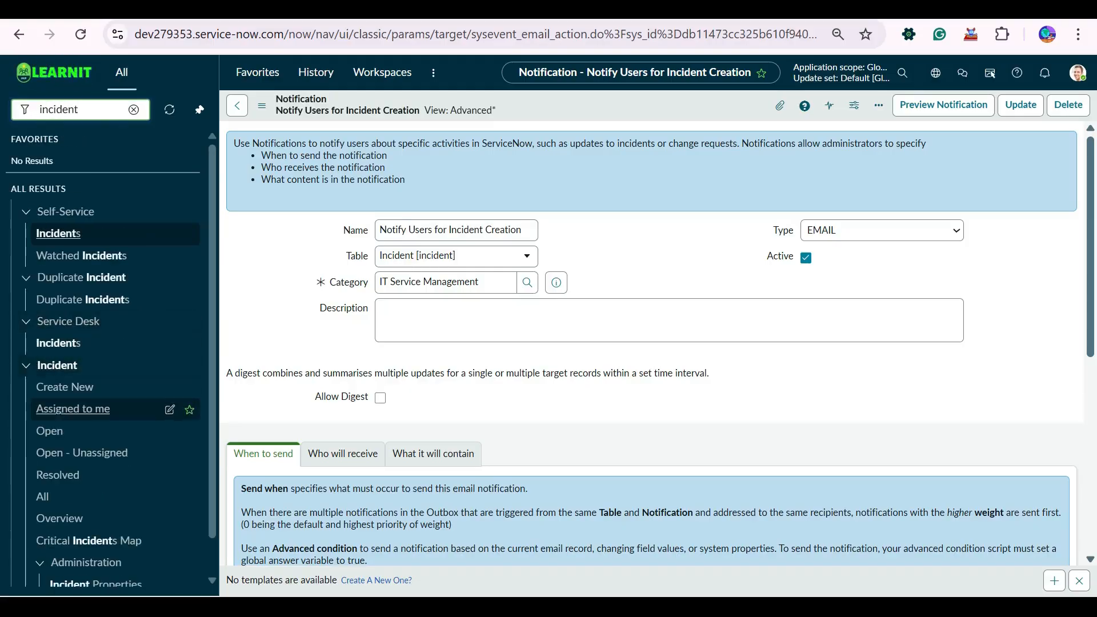
left_click(64, 387)
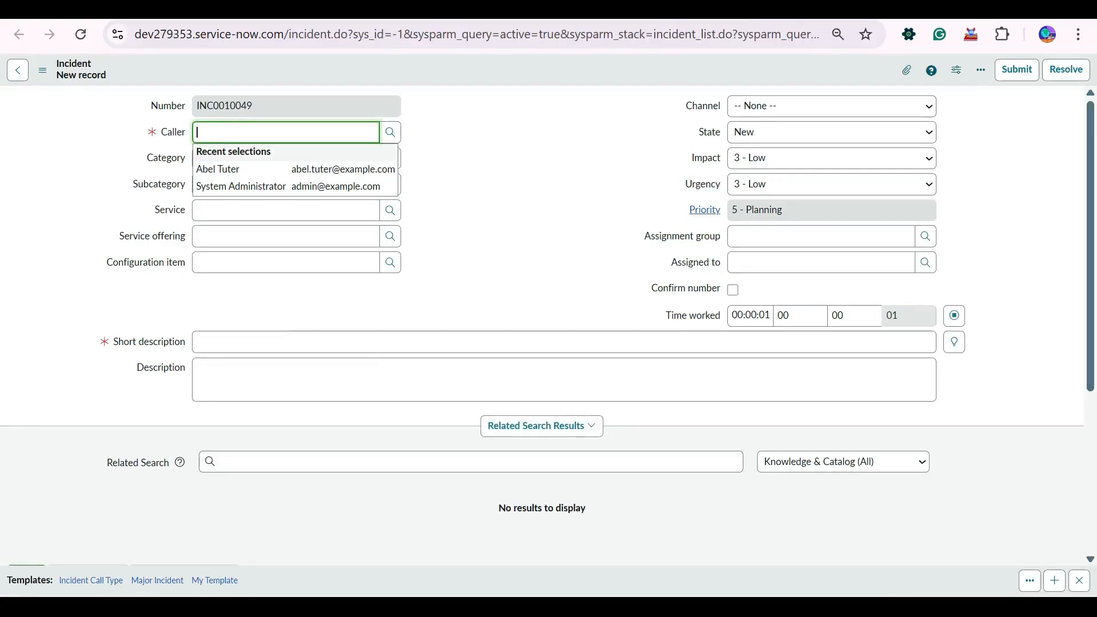
- Pick a recent caller, enter short description 'test', and save incident INC0010049
key("Down")
key("Return")
key("ctrl+a")
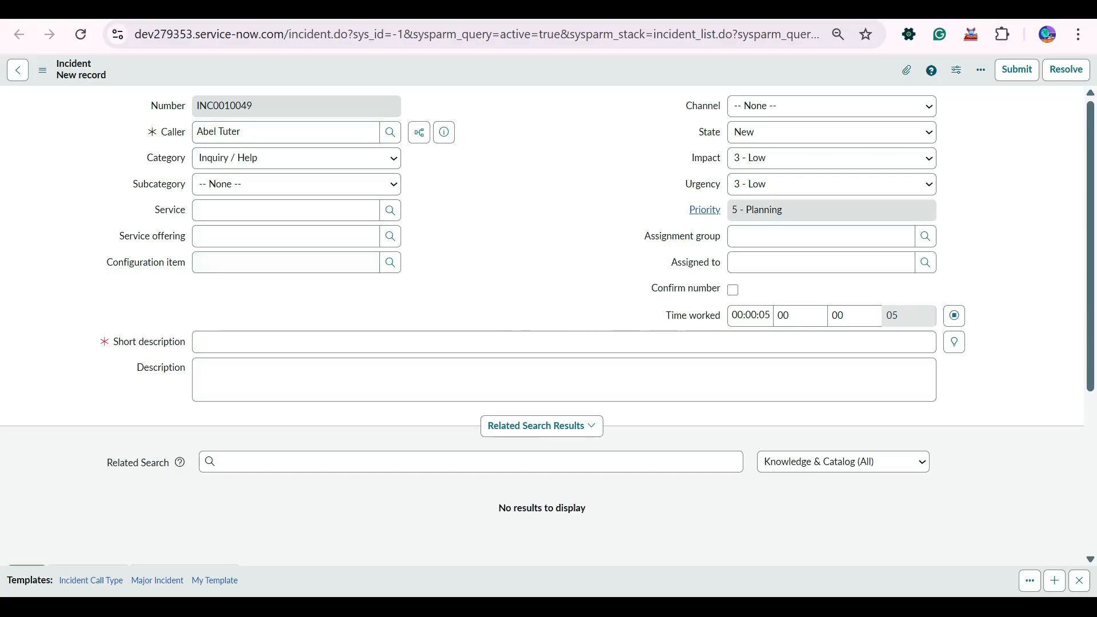
left_click(285, 342)
type("test")
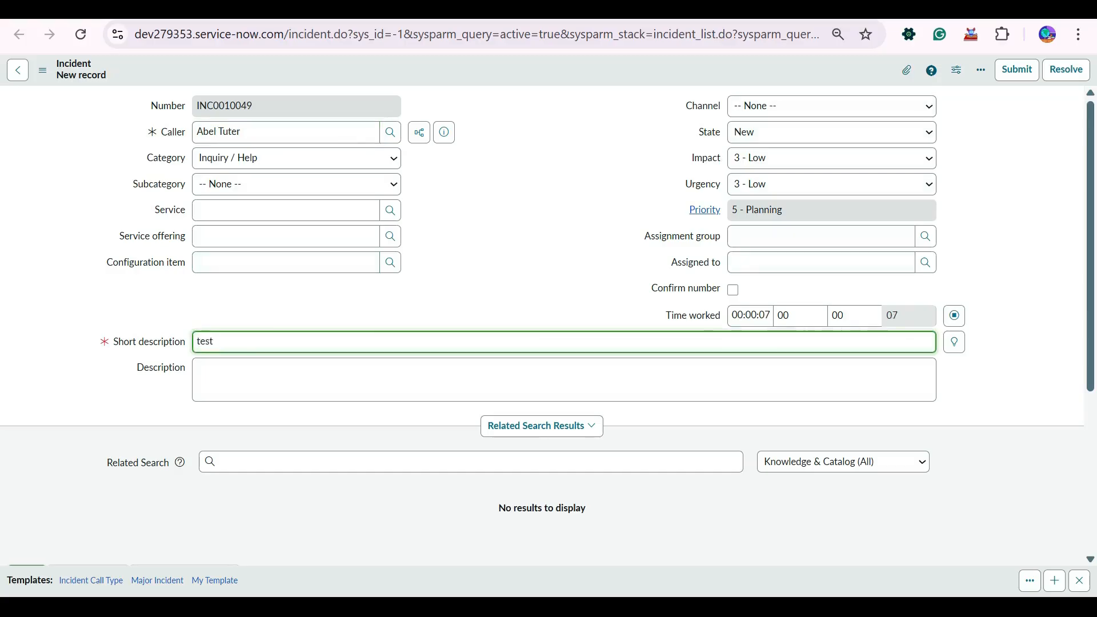
right_click(645, 72)
left_click(670, 83)
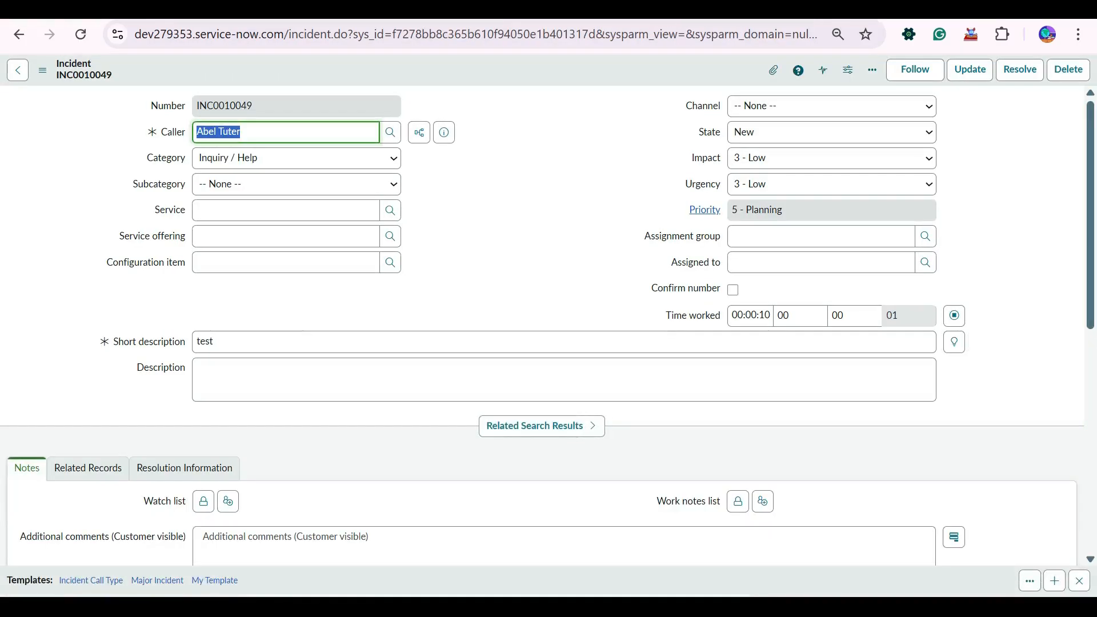
key("ctrl+Tab")
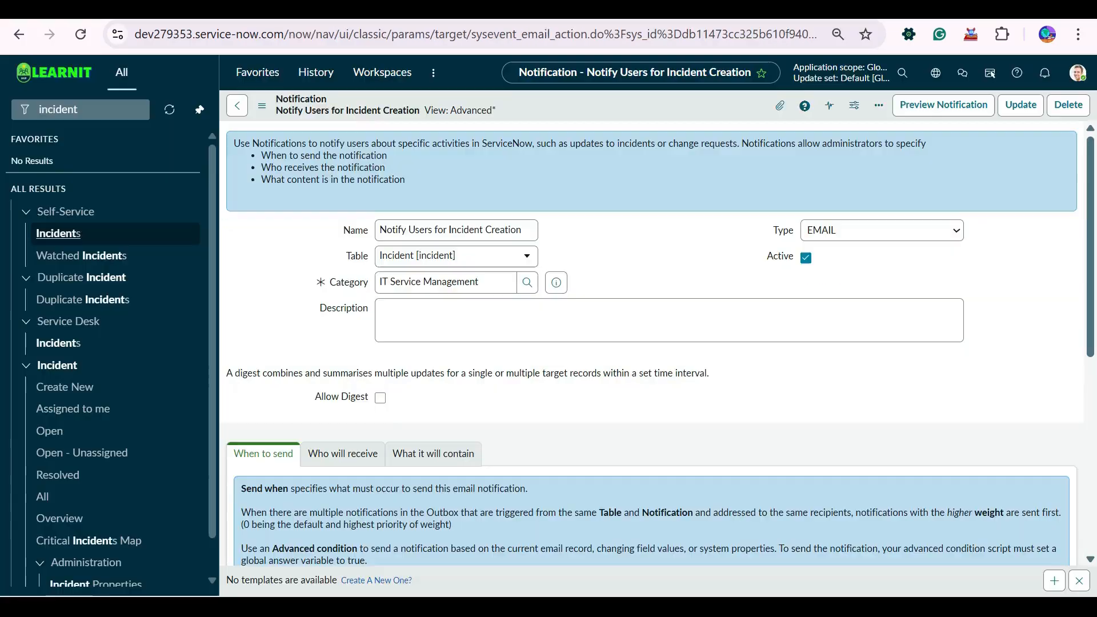
- Refresh today's email list and locate the 'Test Email Inc Create' and INC0010049 created emails
key("ctrl+Tab")
key("ctrl+Tab")
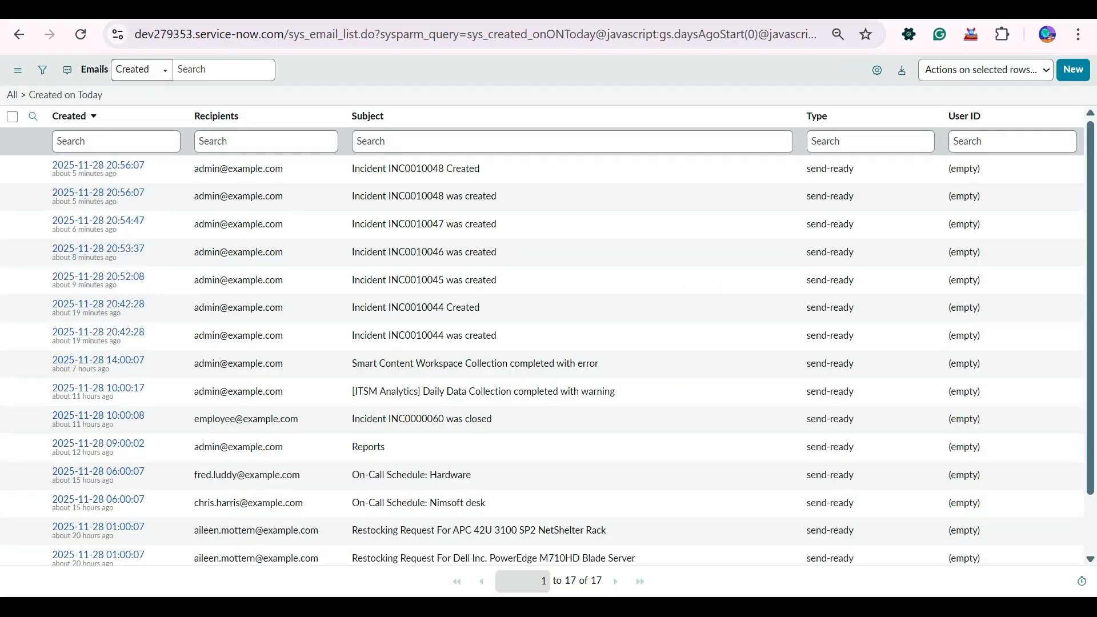
key("ctrl+Tab")
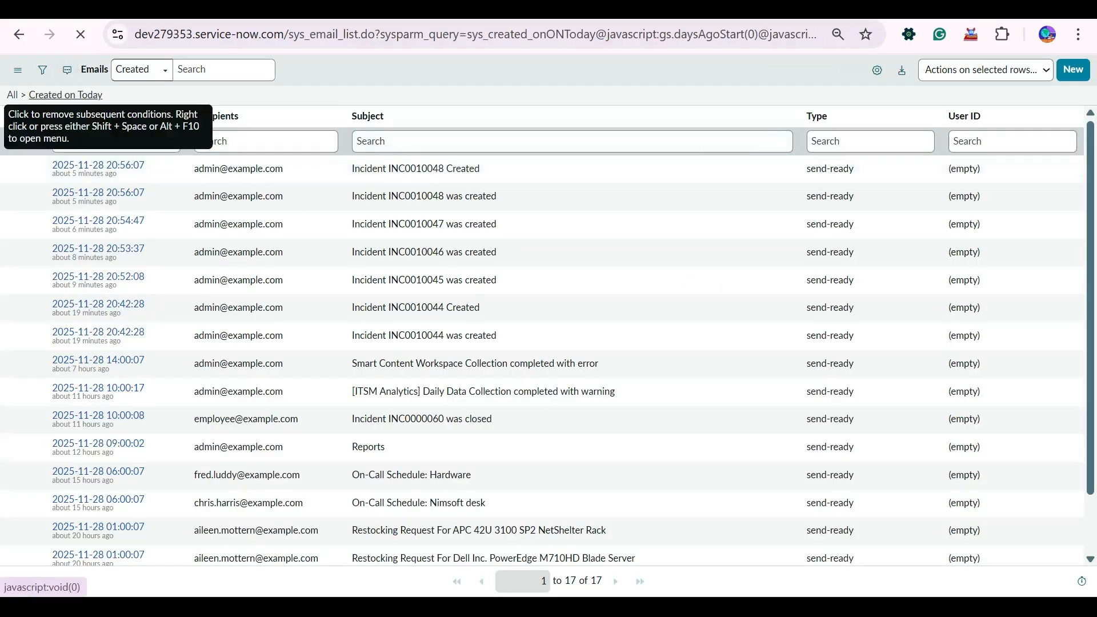
left_click(66, 95)
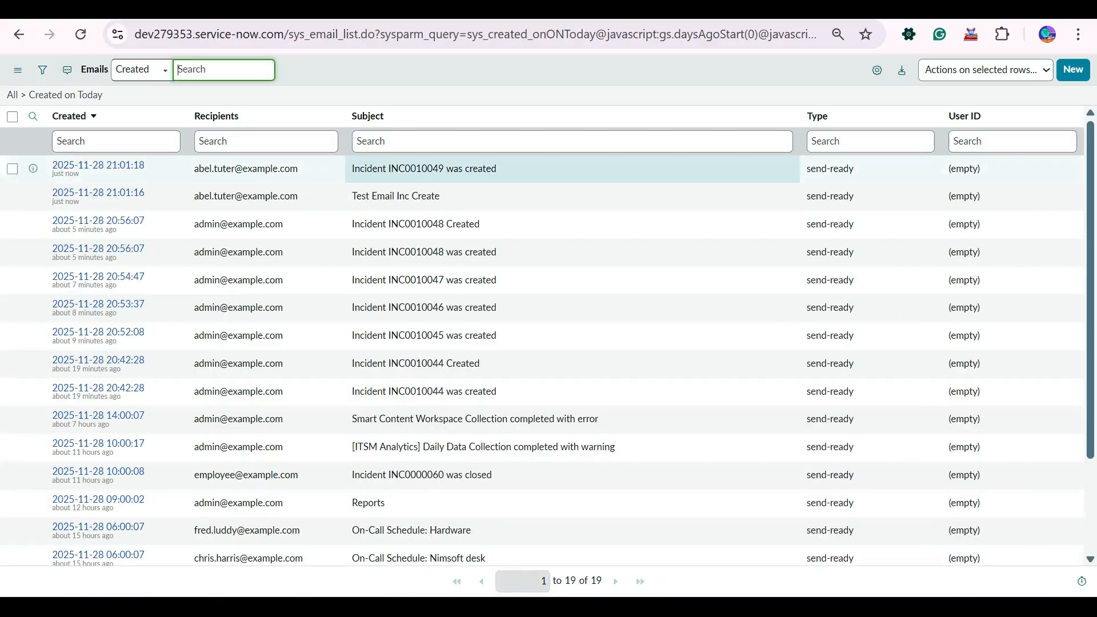
double_click(396, 196)
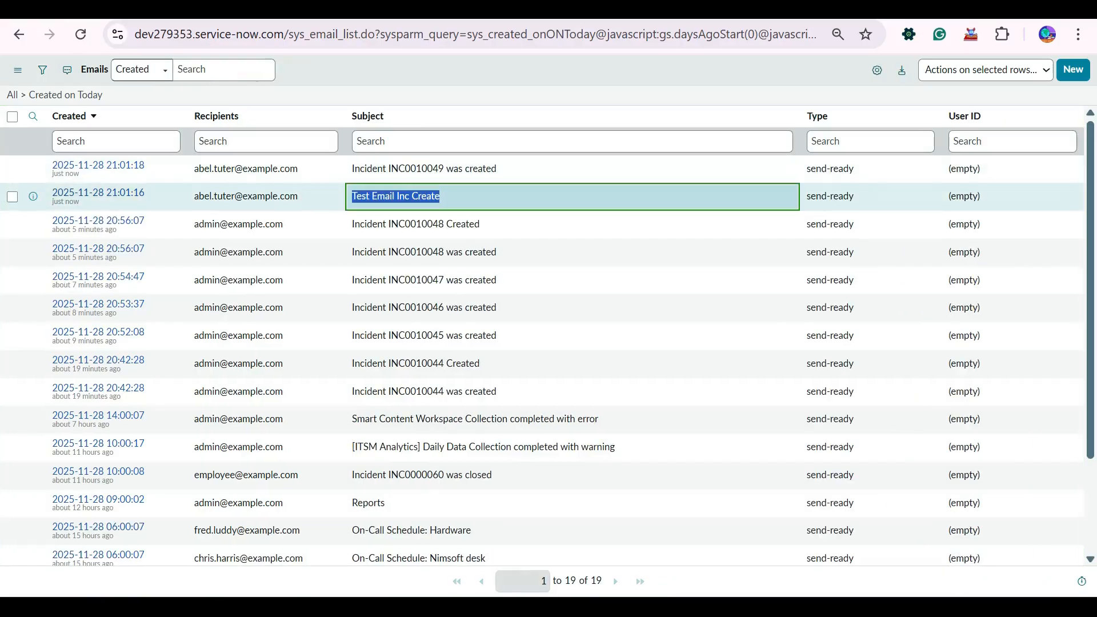
left_click(411, 196)
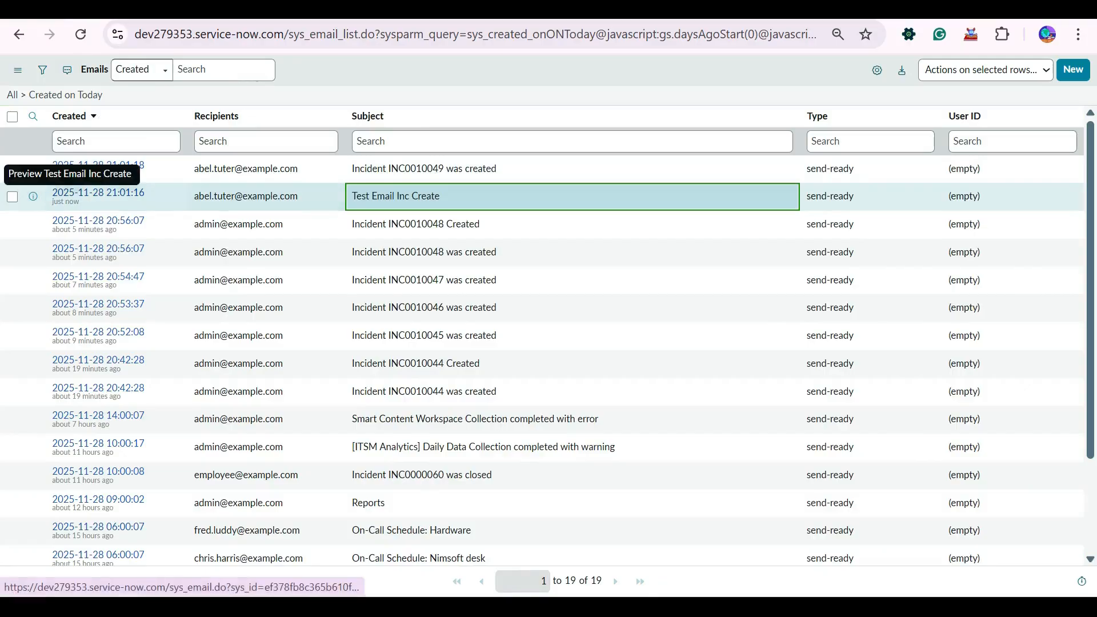
left_click_drag(354, 196, 353, 169)
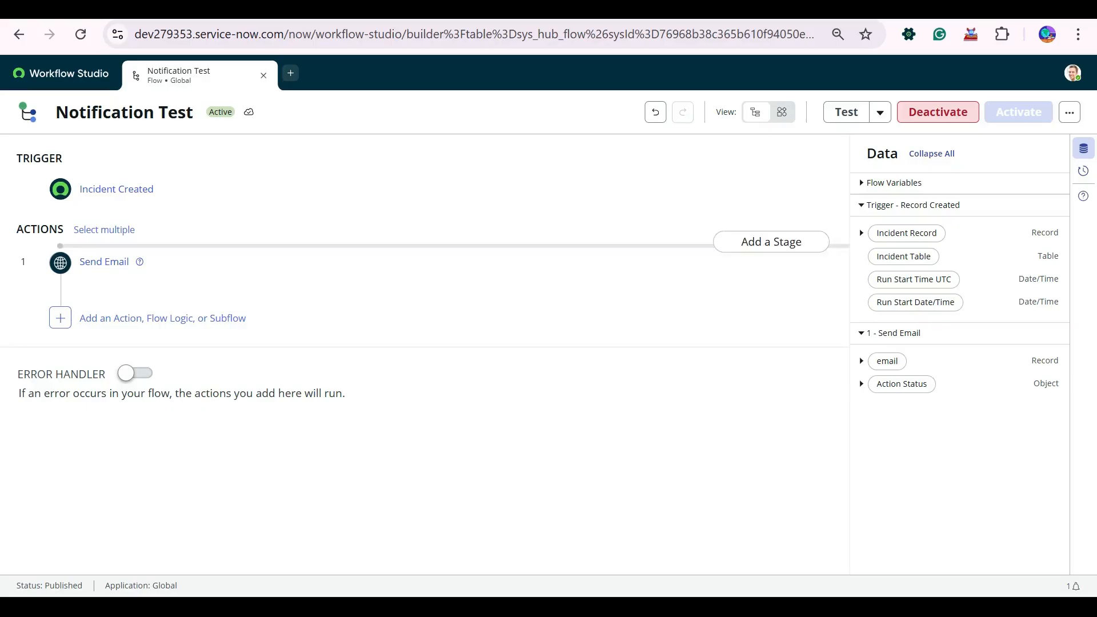
- Delete the Send Email step and add a Send Notification action in its place
left_click(104, 262)
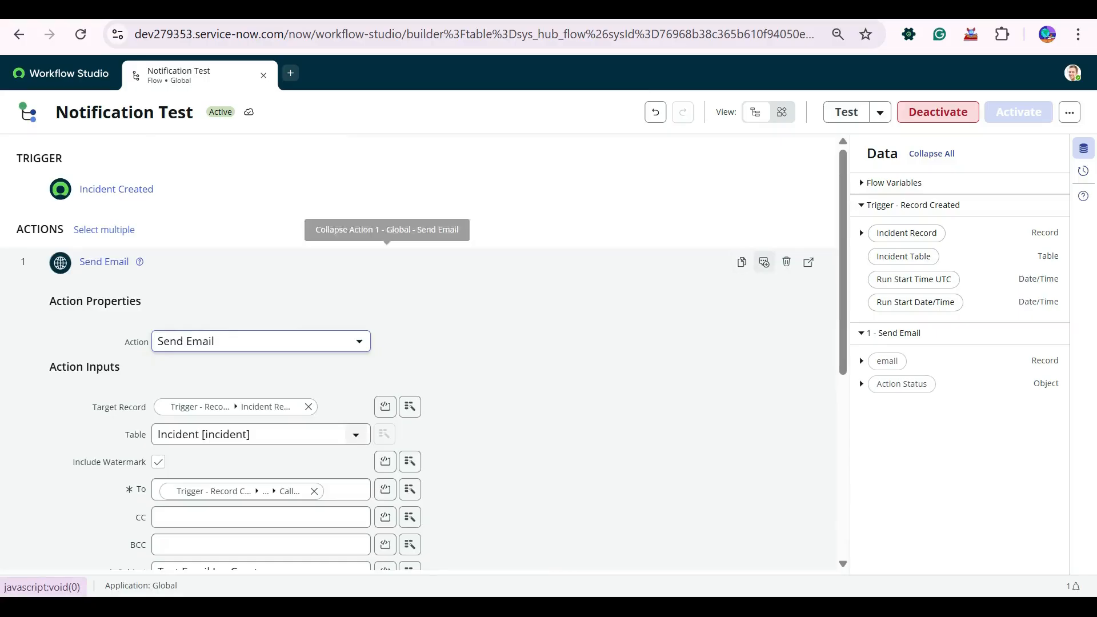
left_click(786, 262)
left_click(708, 247)
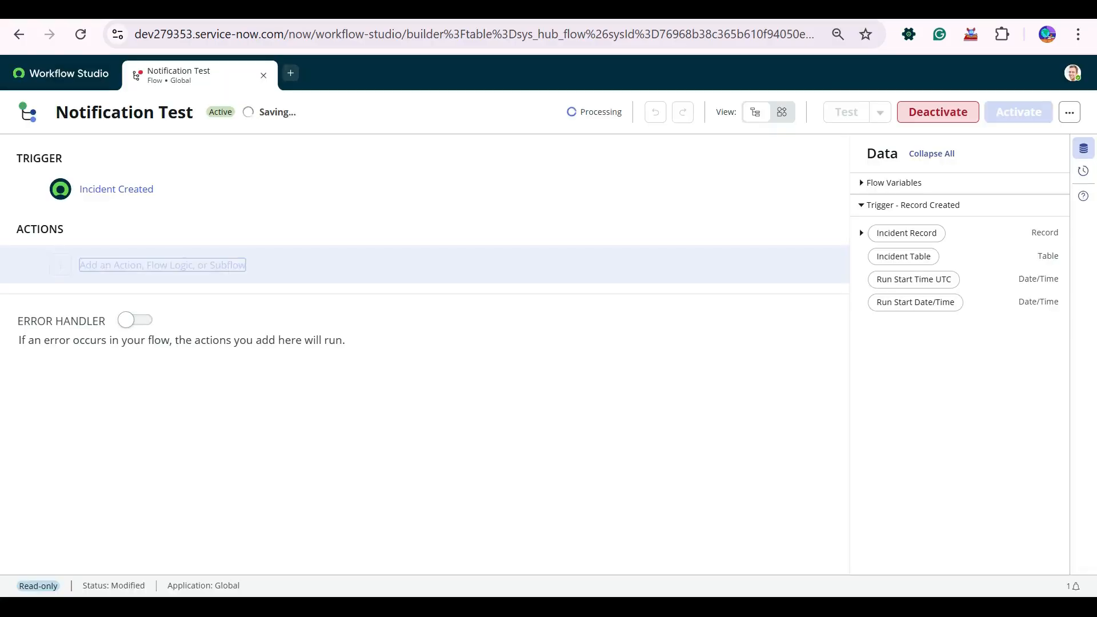
left_click(114, 263)
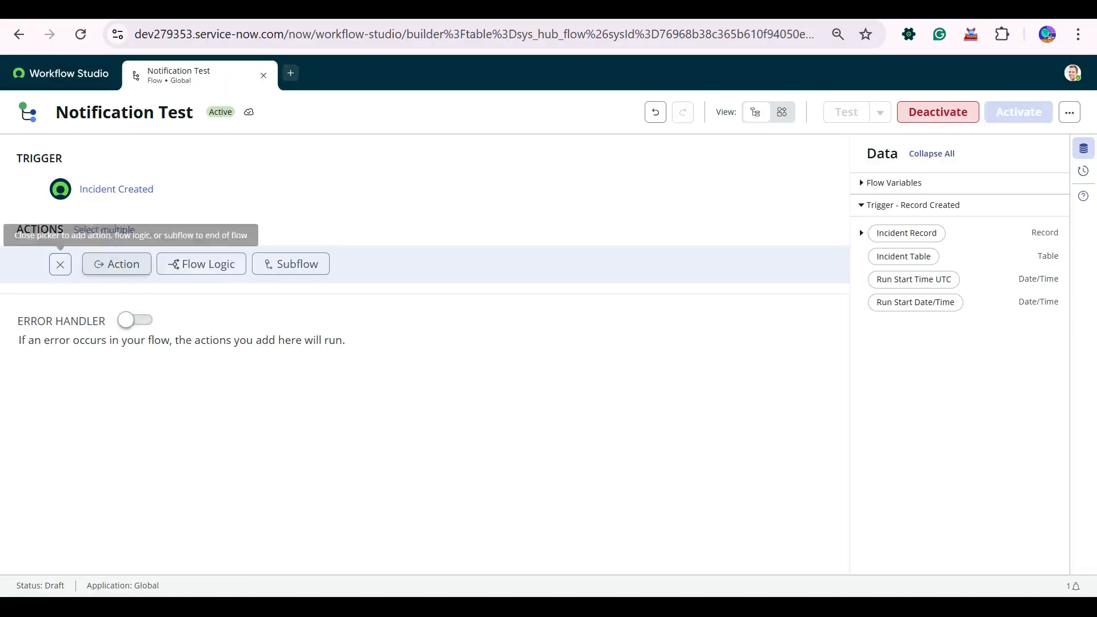
left_click(117, 264)
scroll(329, 448, "down", 3)
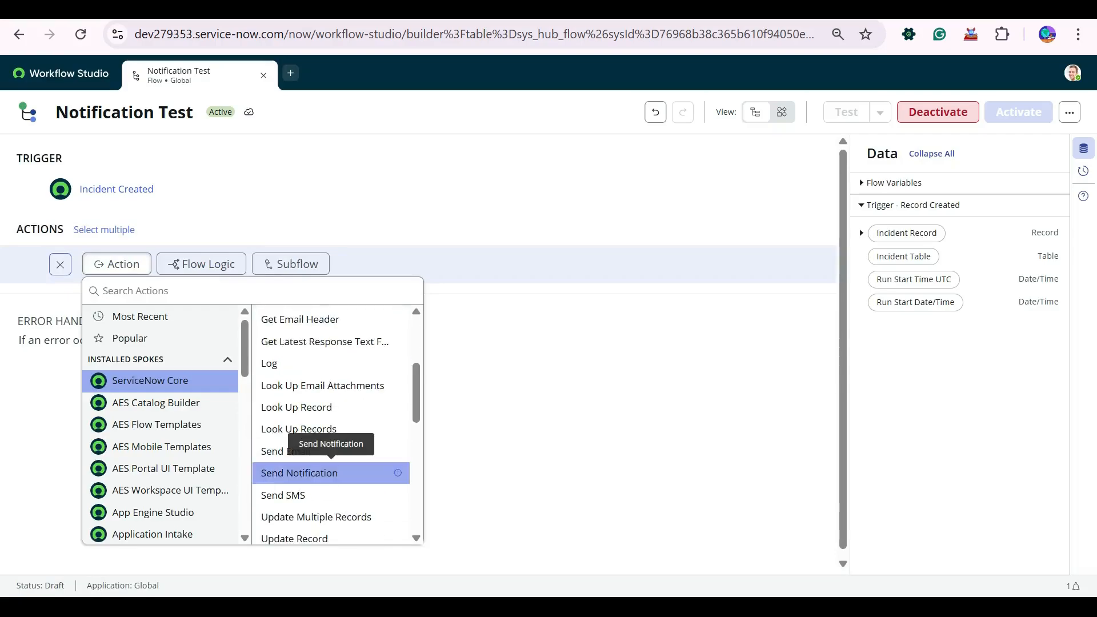
left_click(331, 472)
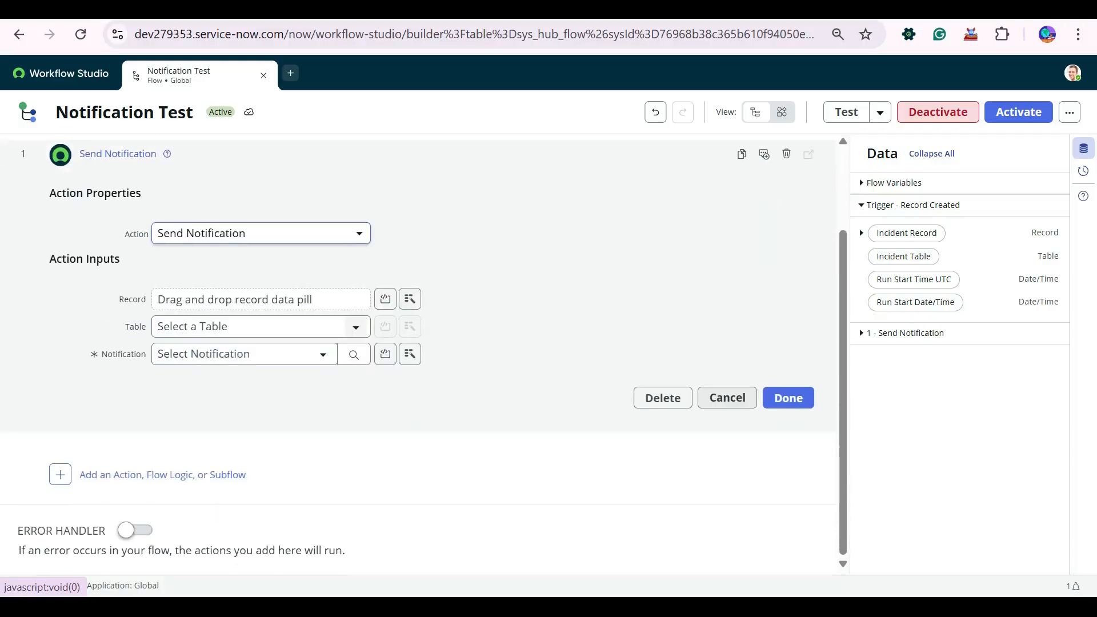
- Set Record to the Incident Record, choose 'Notify Users for Incident Creation', and start activation
left_click_drag(907, 233, 228, 298)
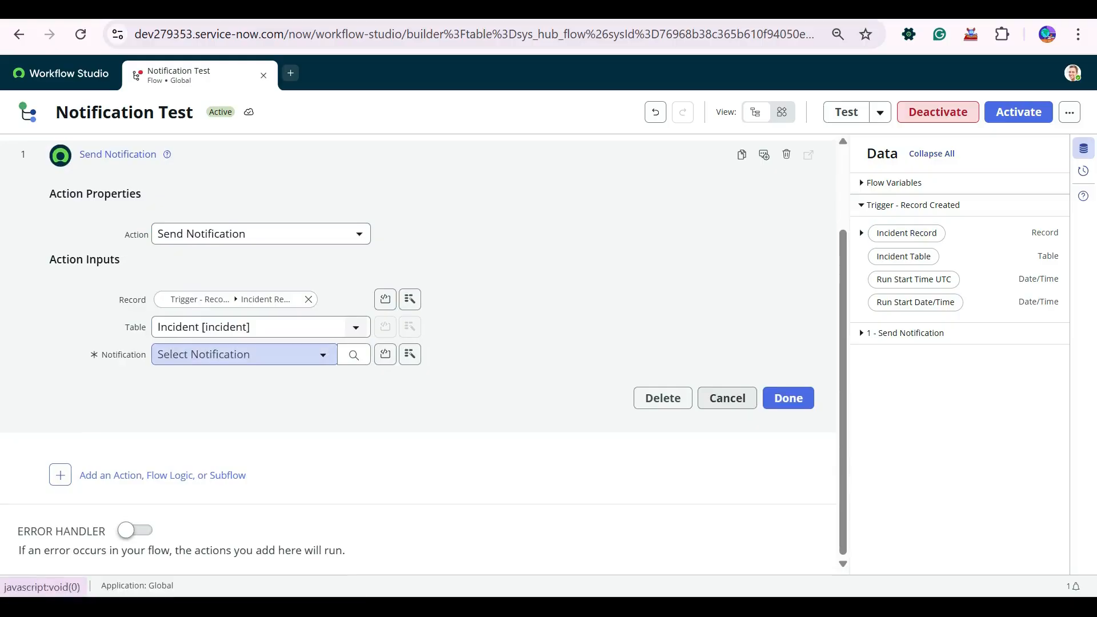
left_click(246, 355)
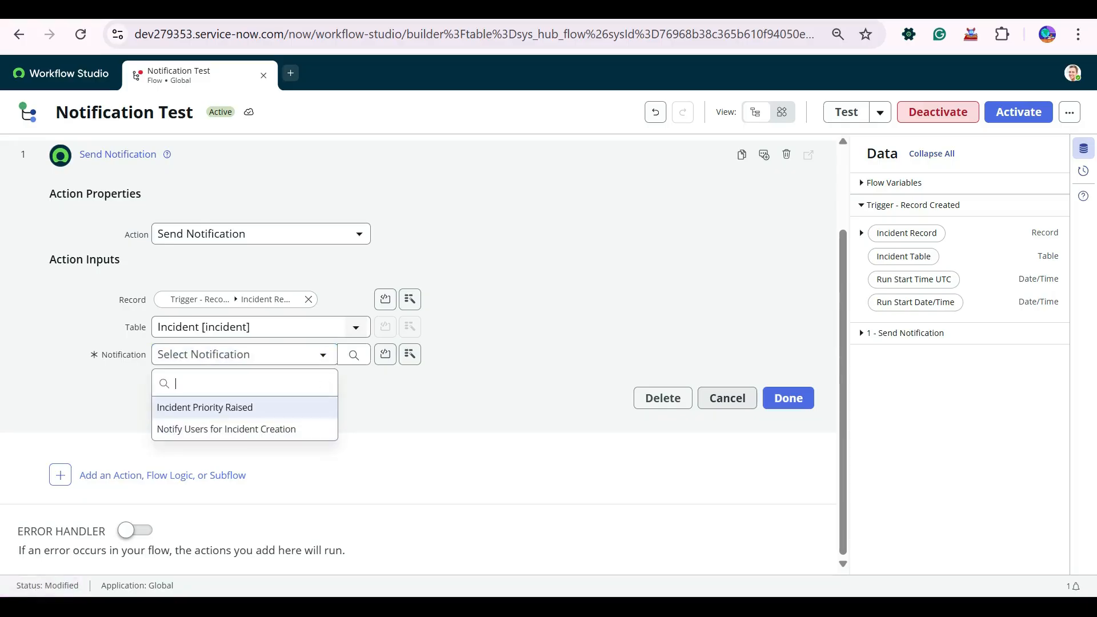
key("Down")
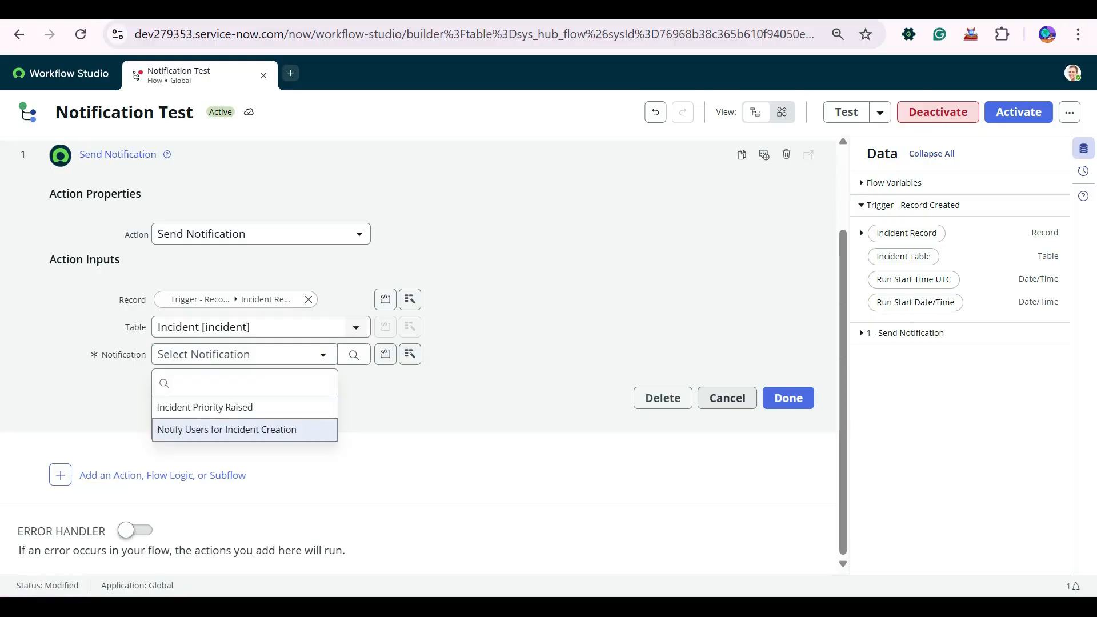
key("Return")
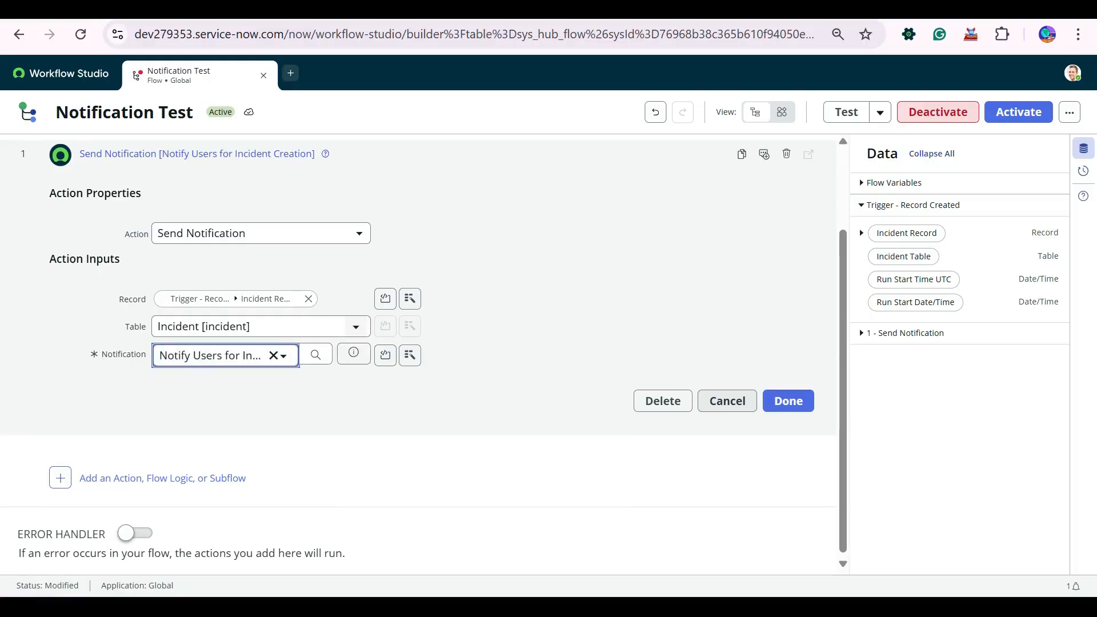
left_click(789, 401)
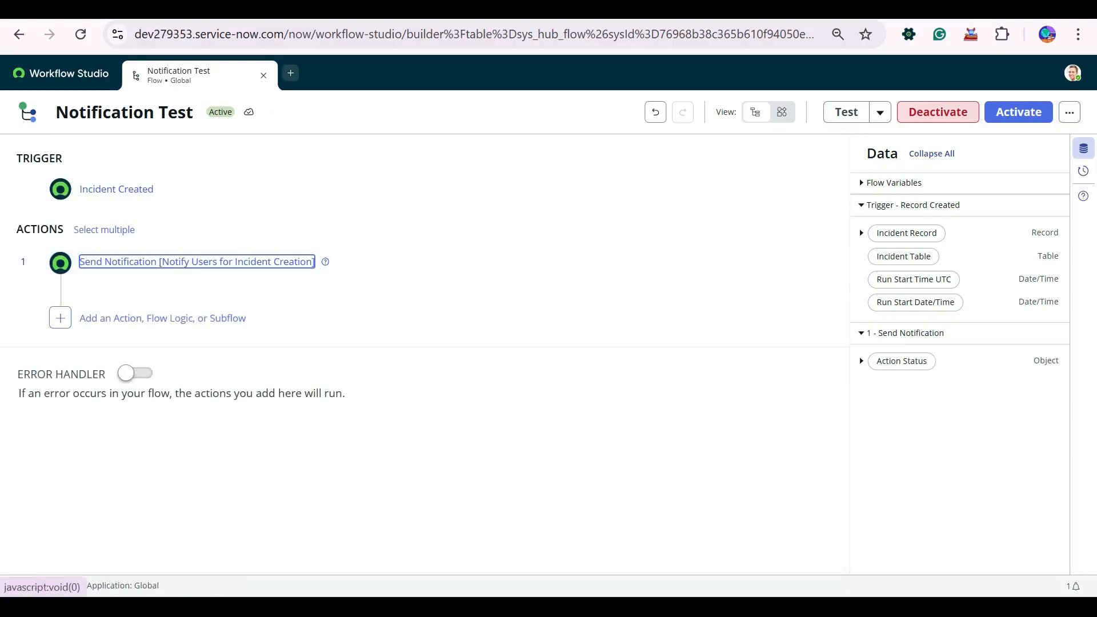
left_click(1018, 112)
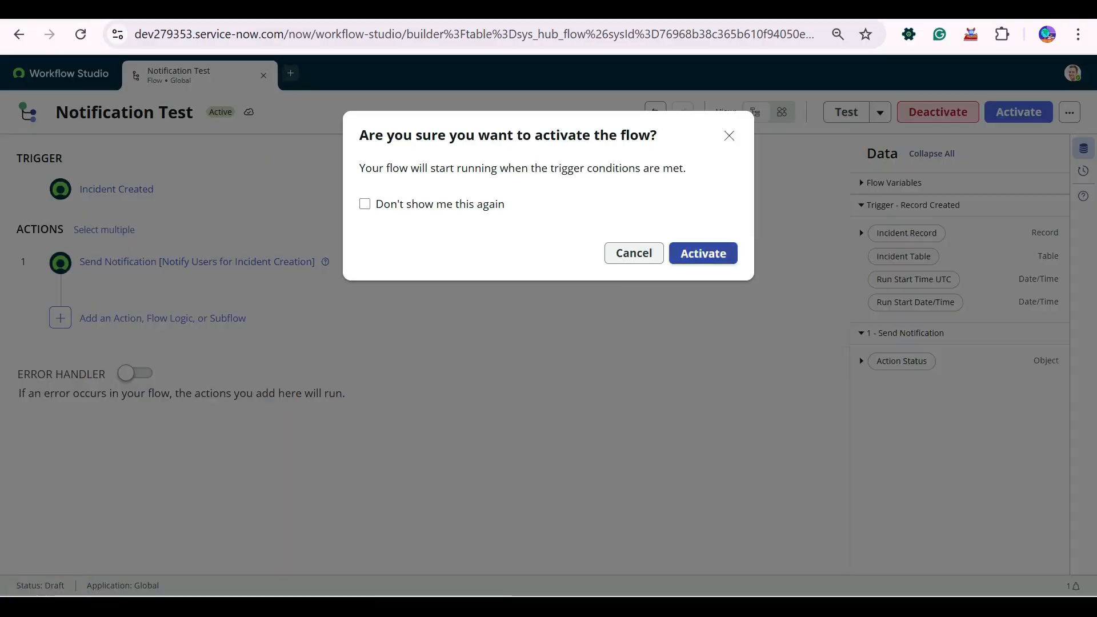
- Activate the flow and start a new incident with caller System Administrator
left_click(702, 253)
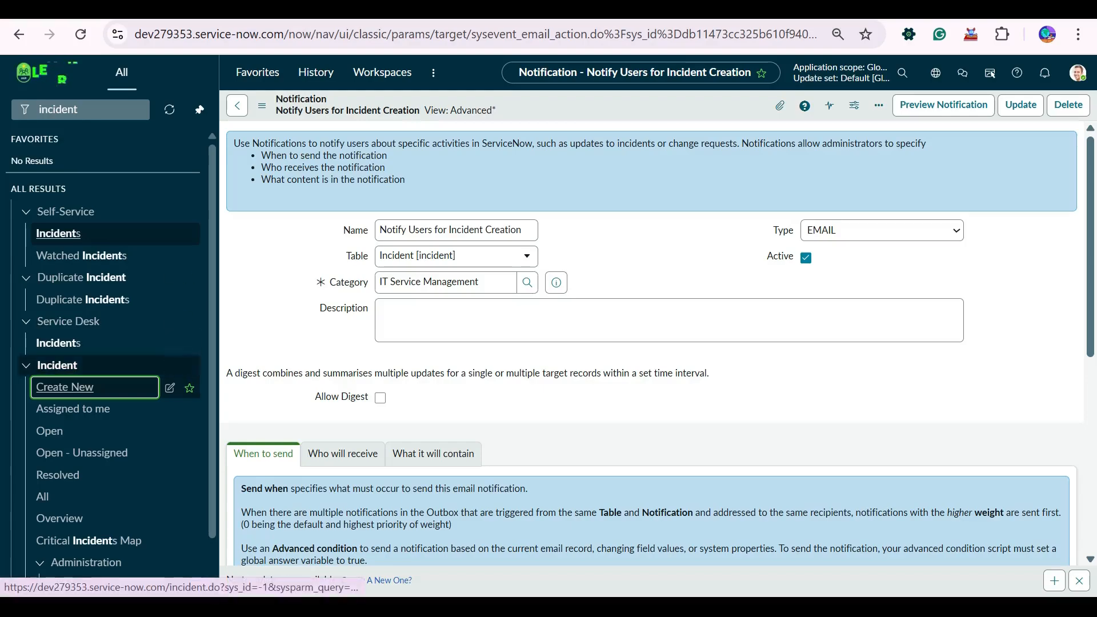
left_click(86, 388)
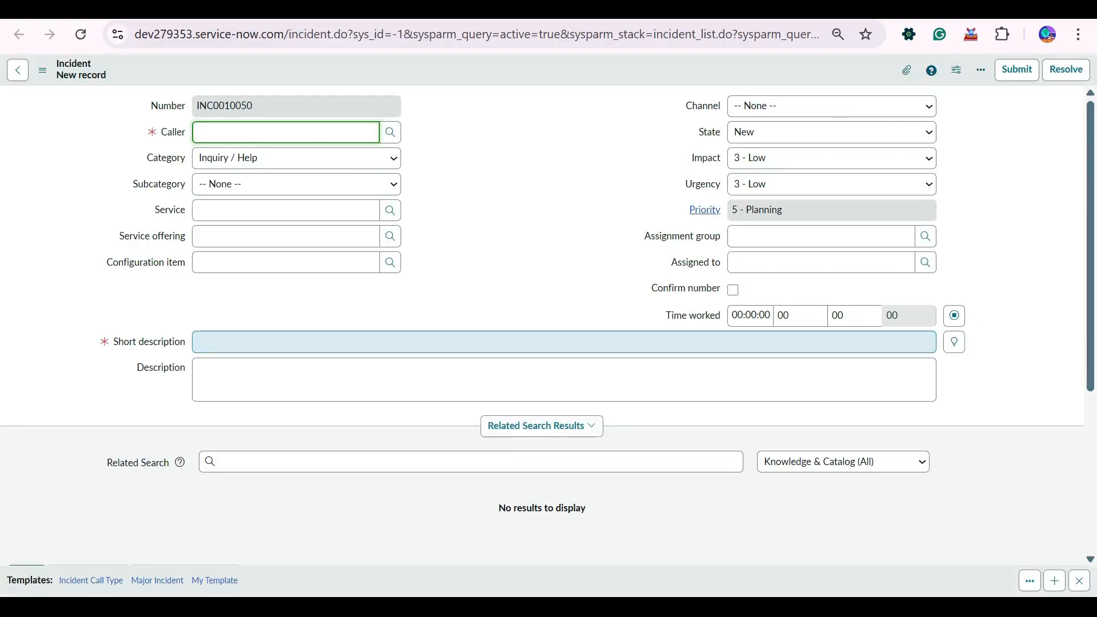
key("Down")
key("Return")
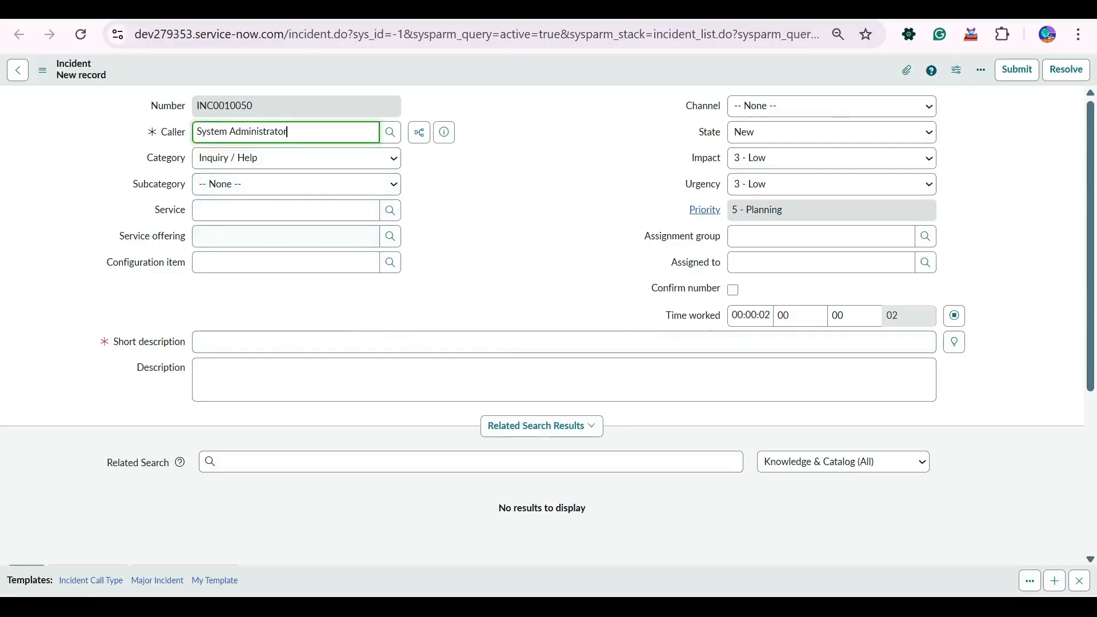
- Give the incident short description 'test' and save it as INC0010050
left_click(198, 341)
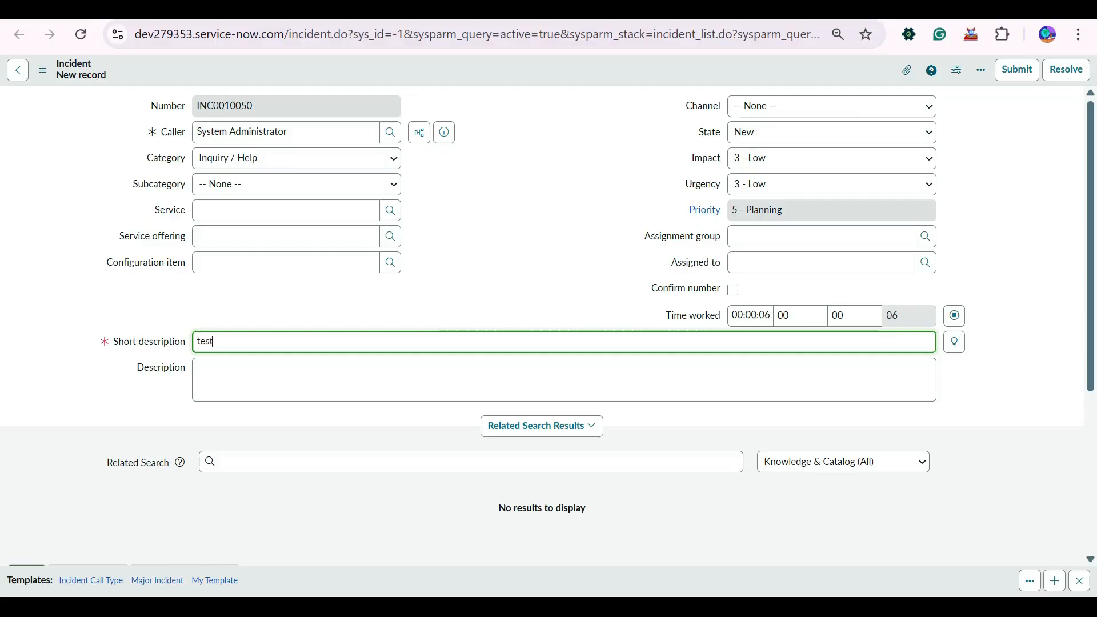
left_click(617, 290)
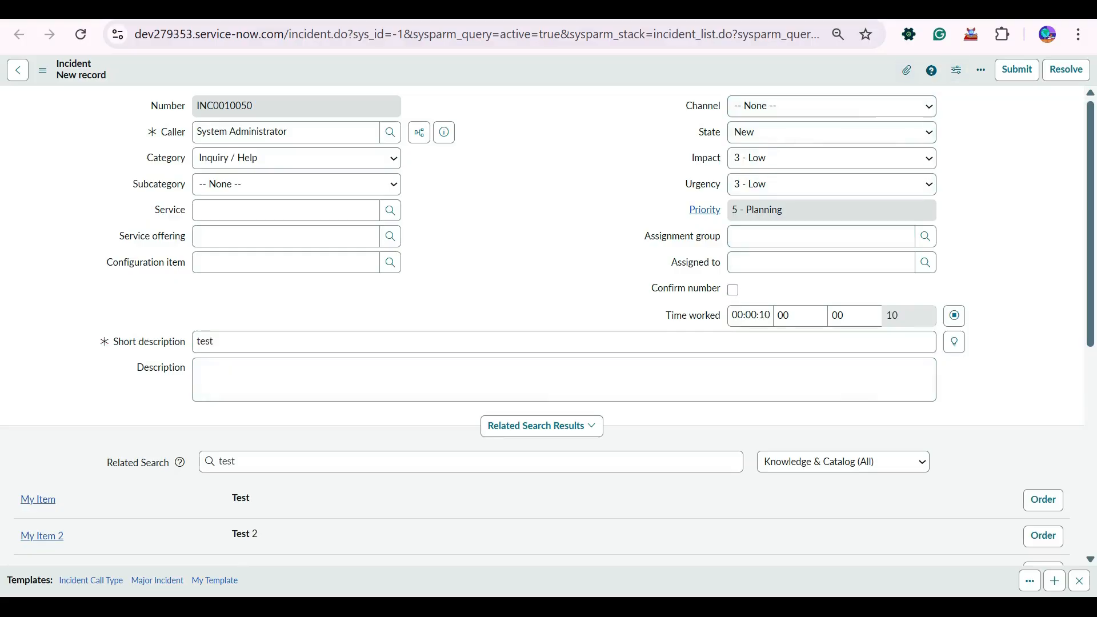
right_click(855, 64)
left_click(879, 73)
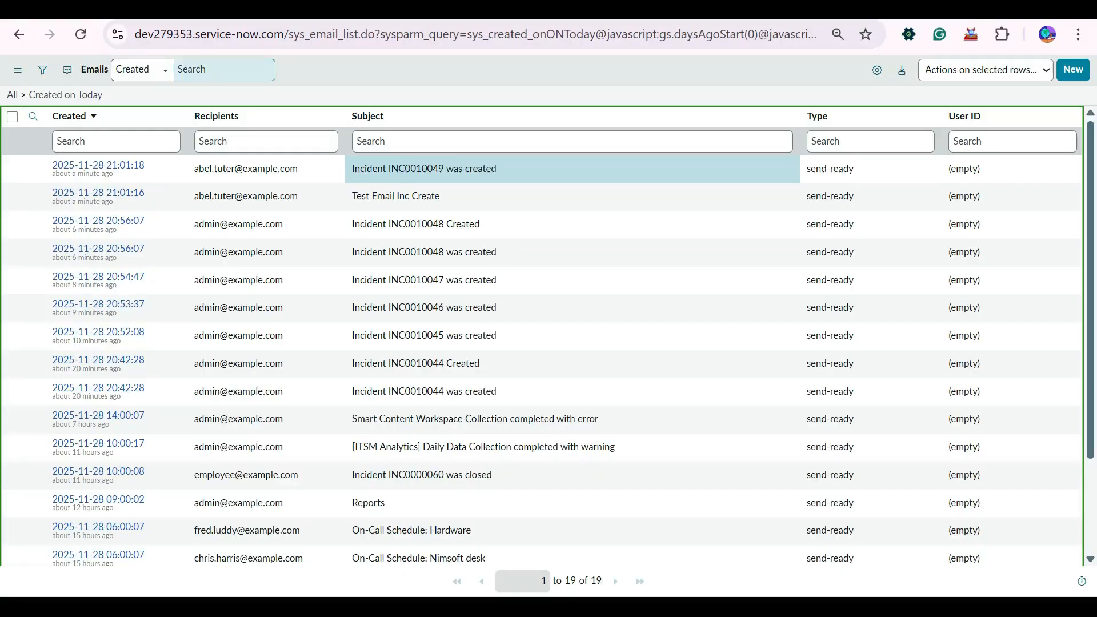
- Restore the email list's default view and refresh the email log
right_click(95, 72)
mouse_move(120, 80)
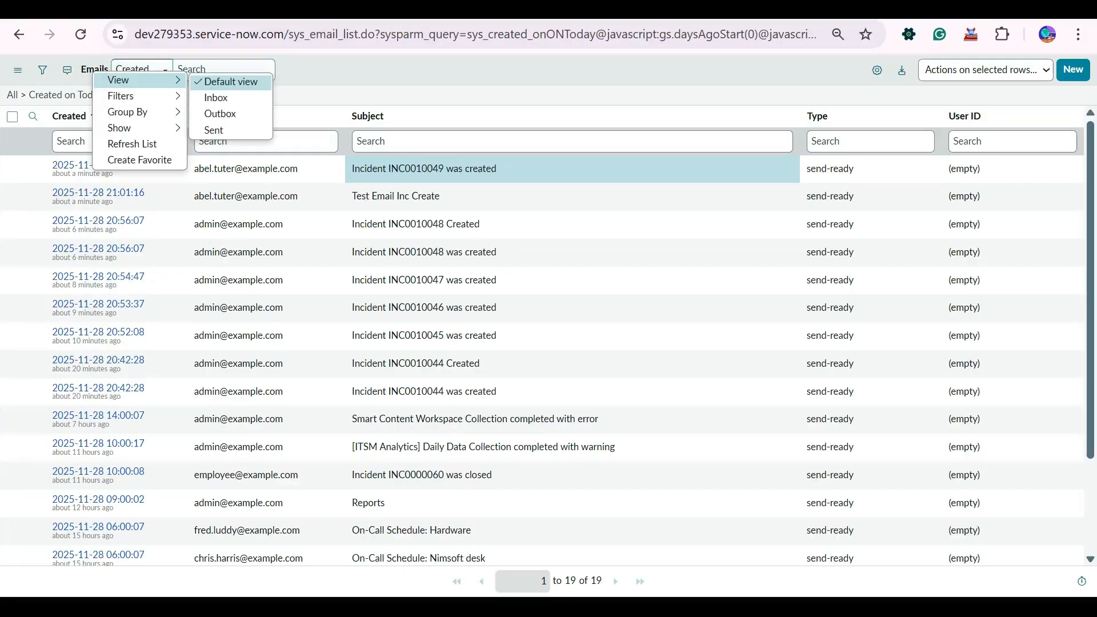
left_click(230, 82)
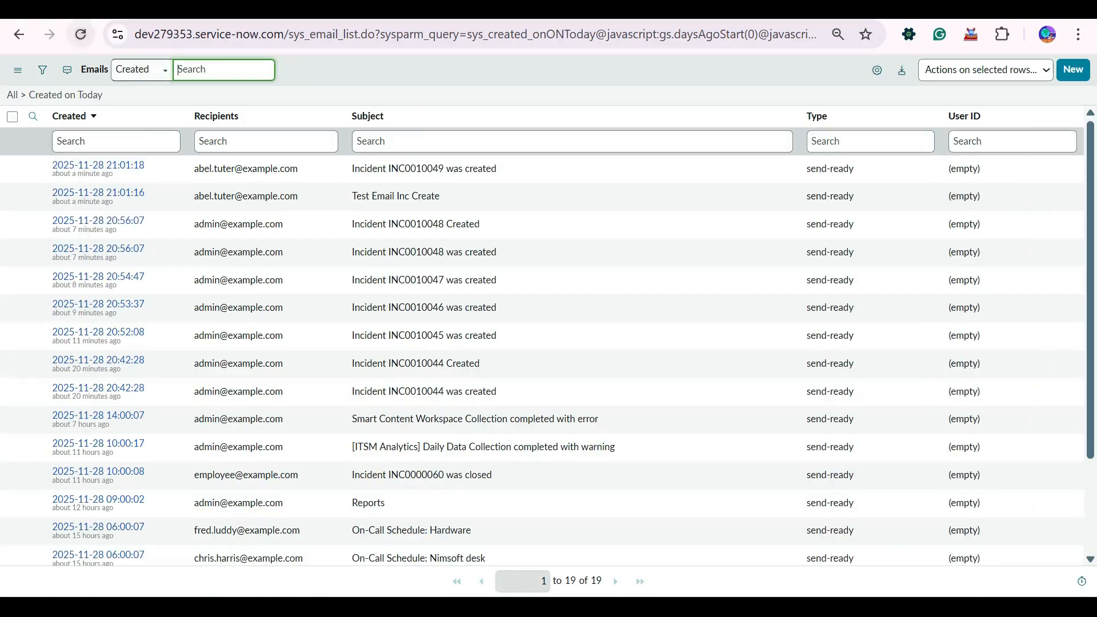
left_click(81, 35)
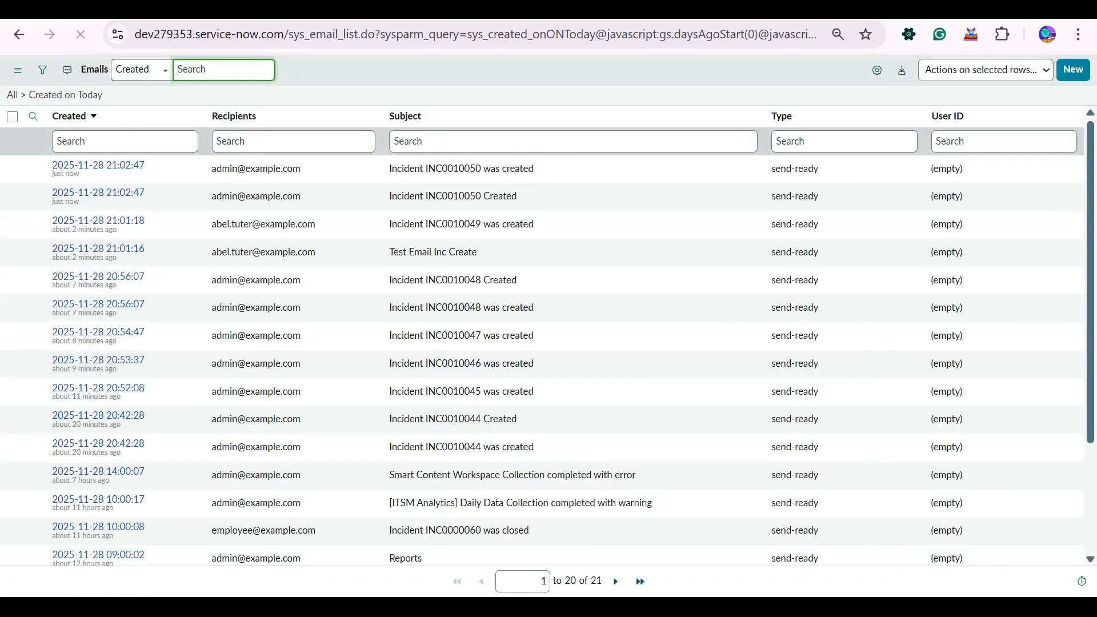
- Check the two new INC0010050 emails, including 'Incident INC0010050 Created'
left_click_drag(519, 196, 296, 196)
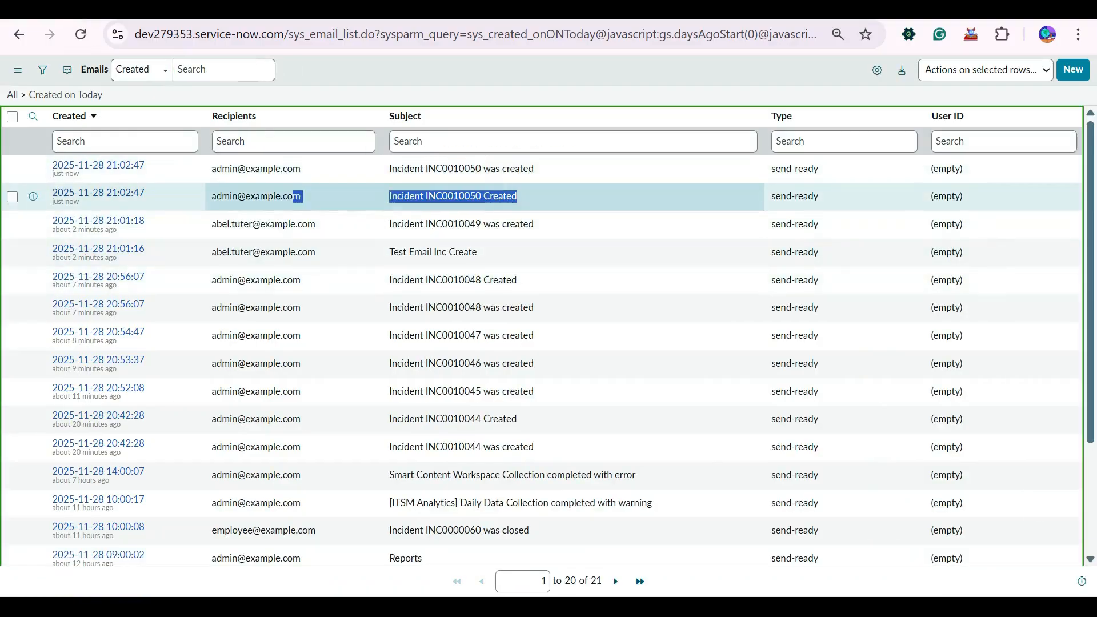
left_click_drag(517, 196, 390, 195)
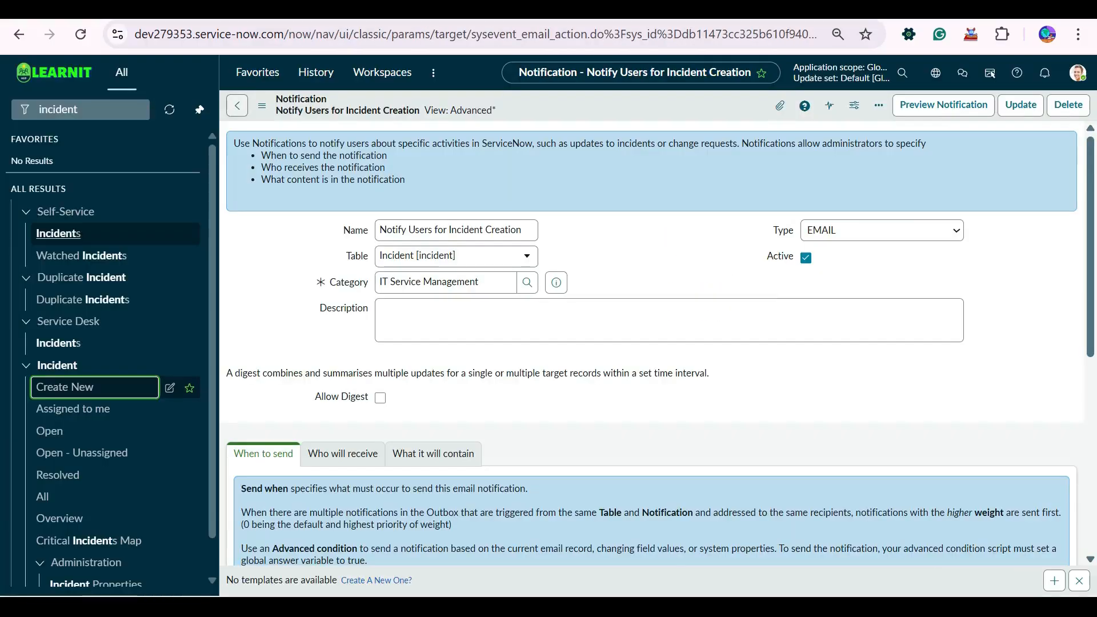
scroll(652, 343, "down", 5)
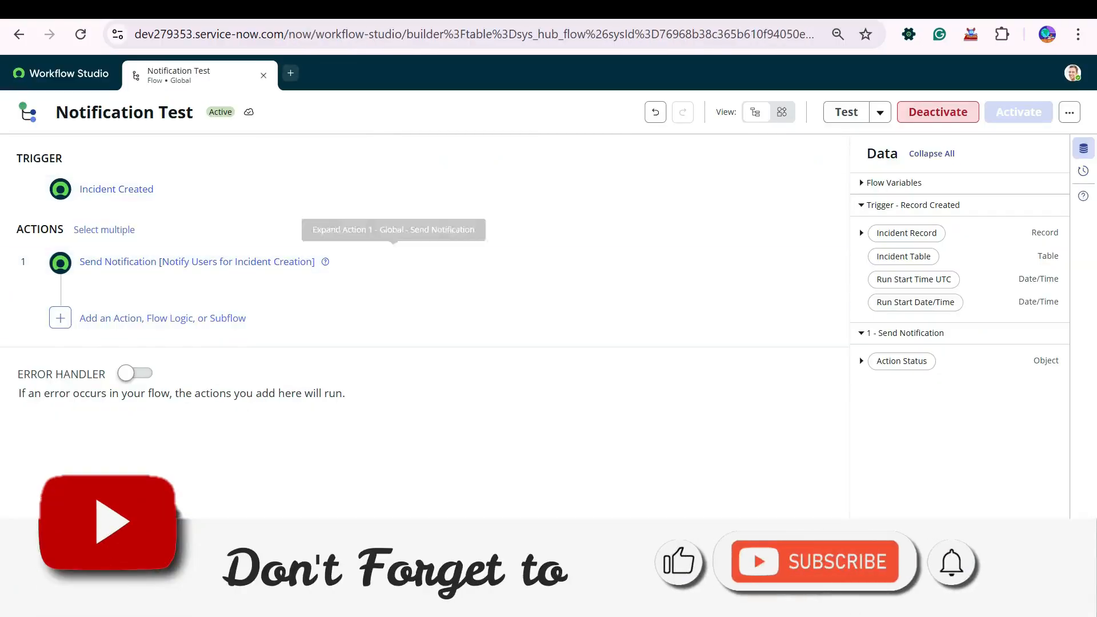
left_click(197, 262)
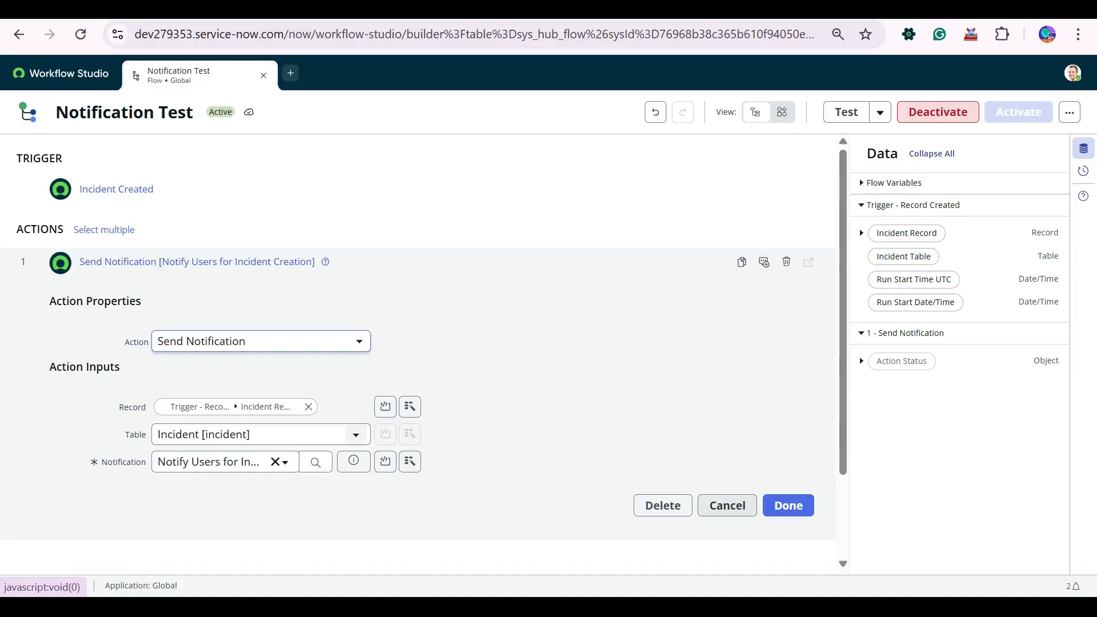
left_click(789, 505)
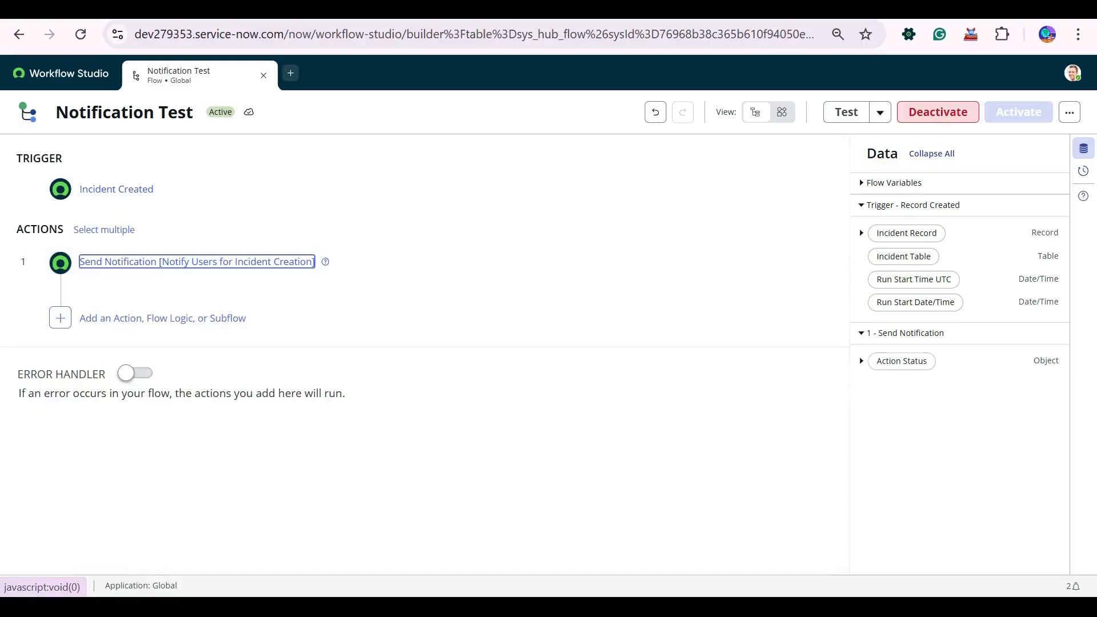